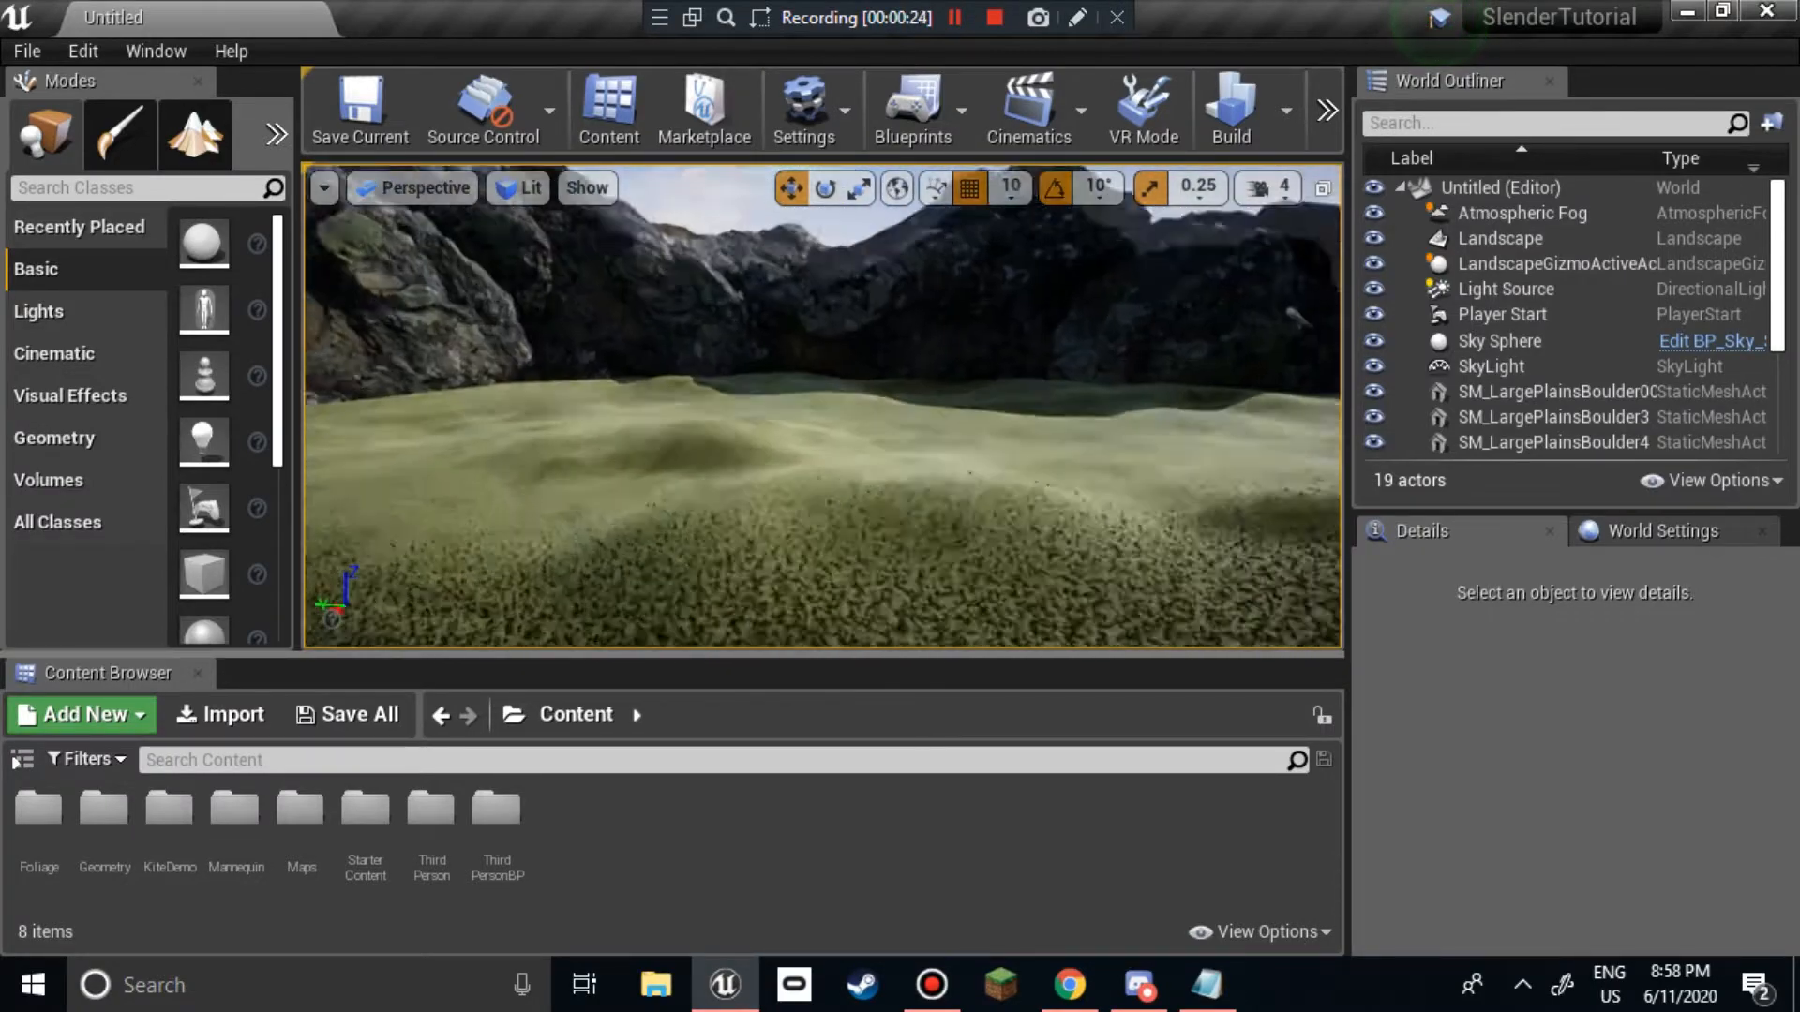
# Step: Open the Notepad notes, highlight the line about allowing procedural foliage in experimental, and return to Unreal Editor
pyautogui.press('w')
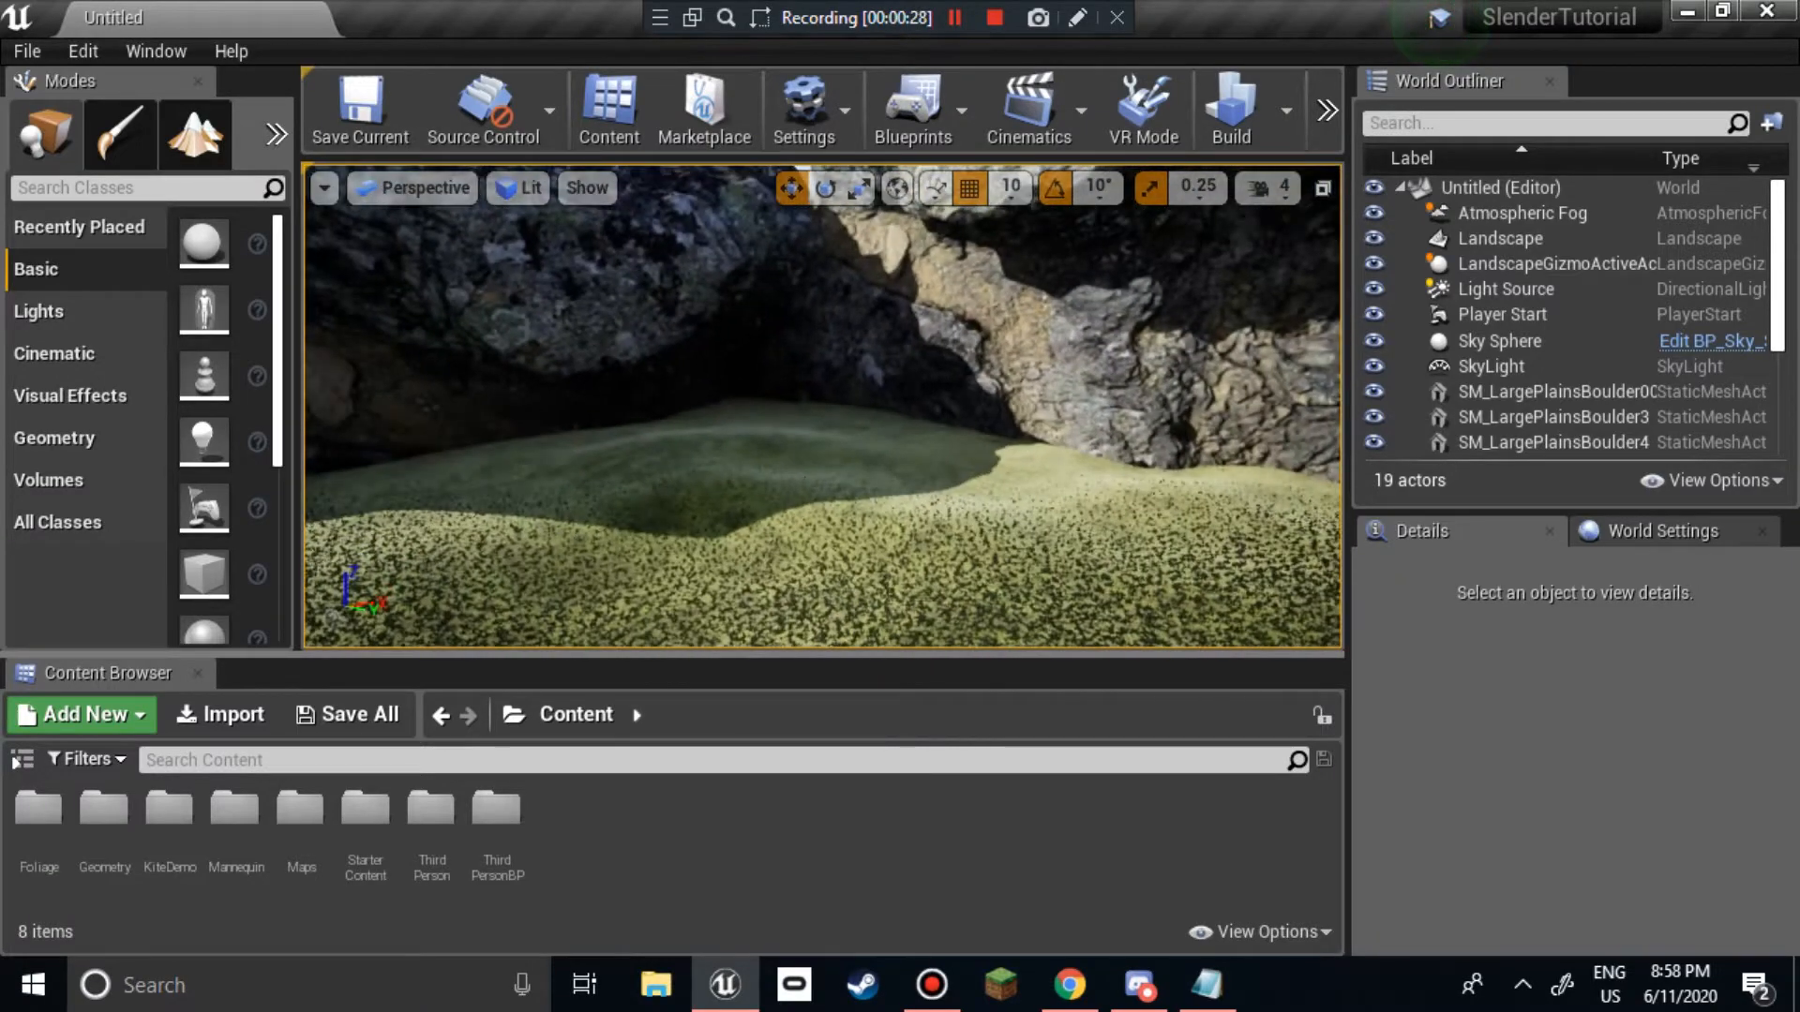
pyautogui.click(1207, 984)
pyautogui.moveTo(688, 89); pyautogui.dragTo(719, 143)
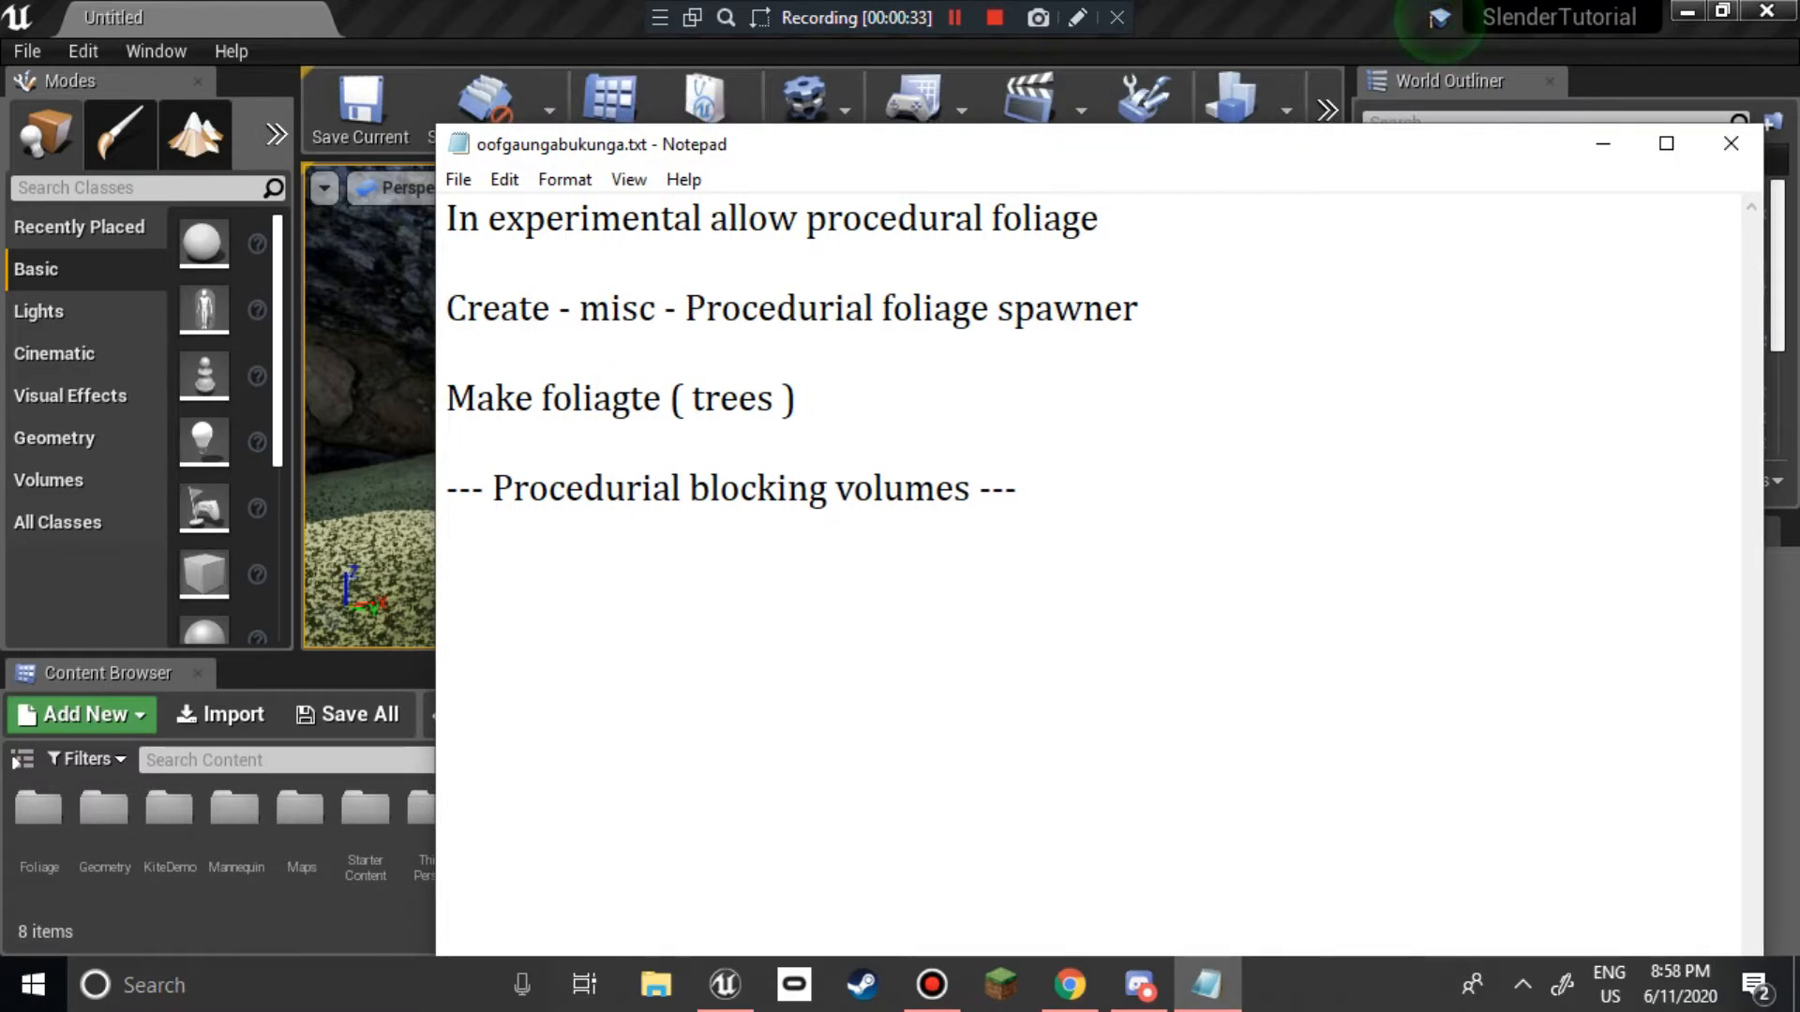
pyautogui.moveTo(458, 217); pyautogui.dragTo(1099, 220)
pyautogui.click(1604, 144)
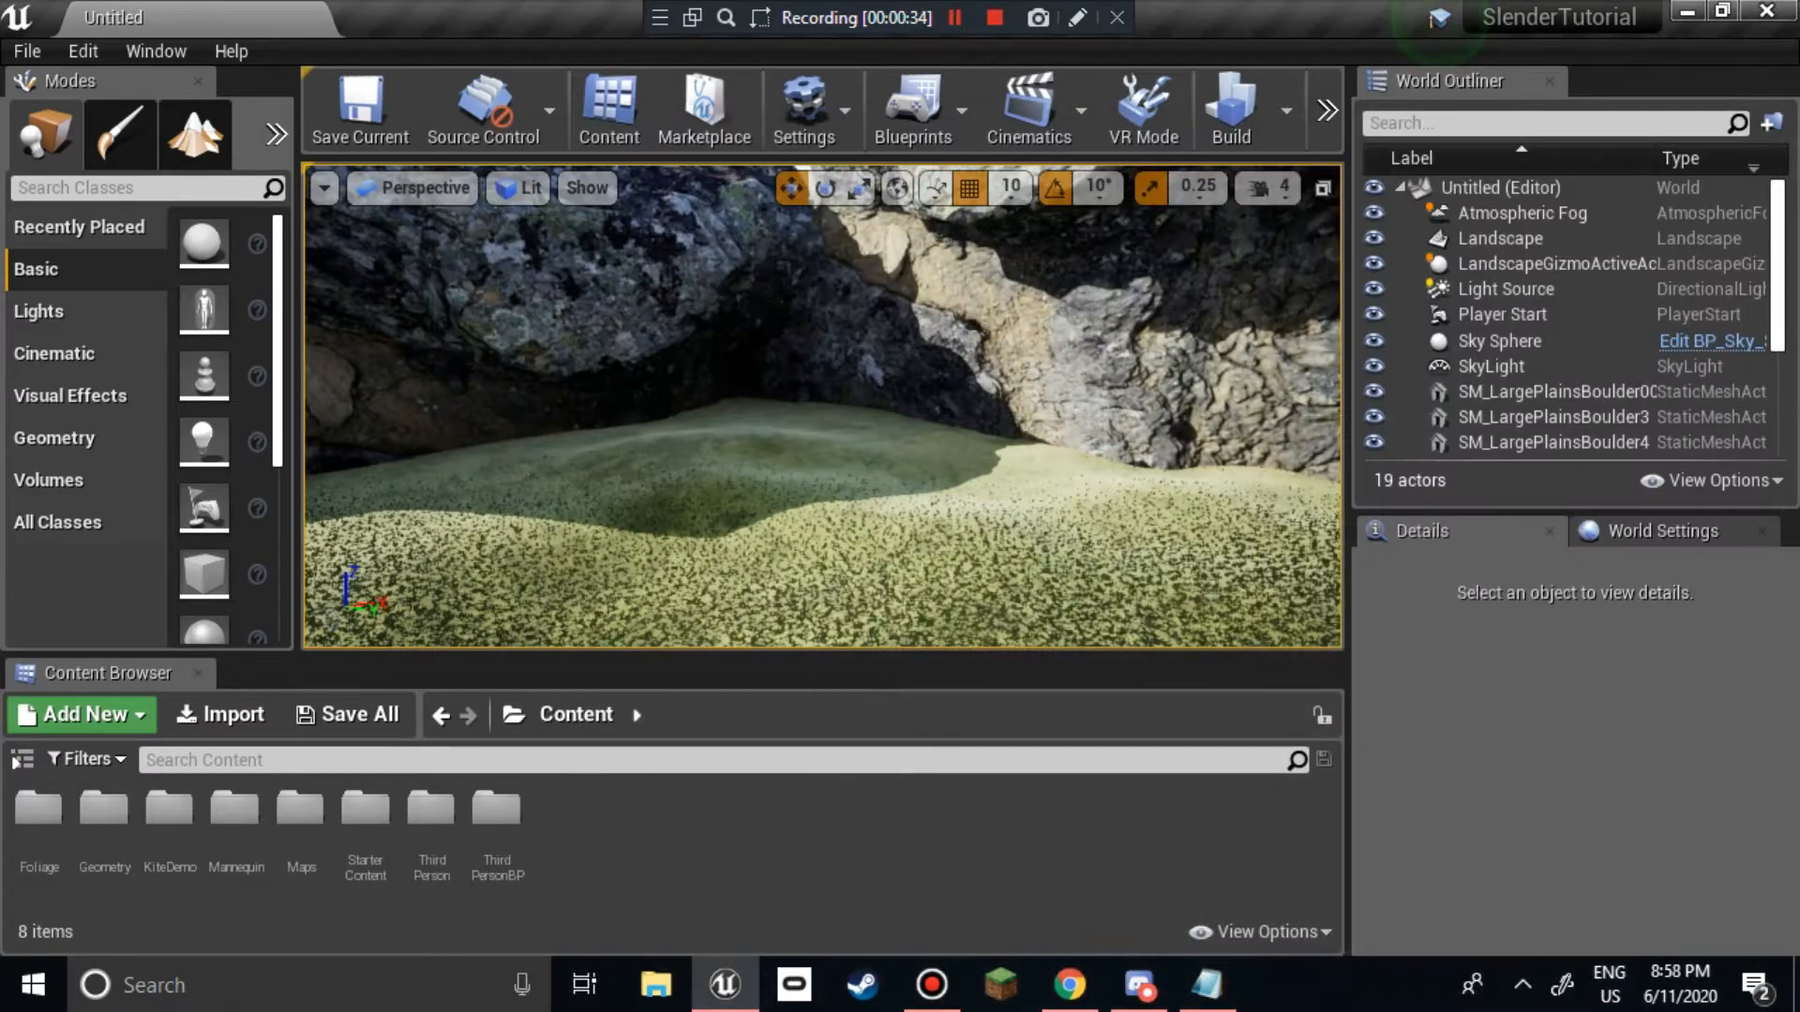
# Step: Allow procedural foliage in the Experimental section of the Editor Preferences and close the preferences
pyautogui.click(27, 51)
pyautogui.moveTo(83, 52)
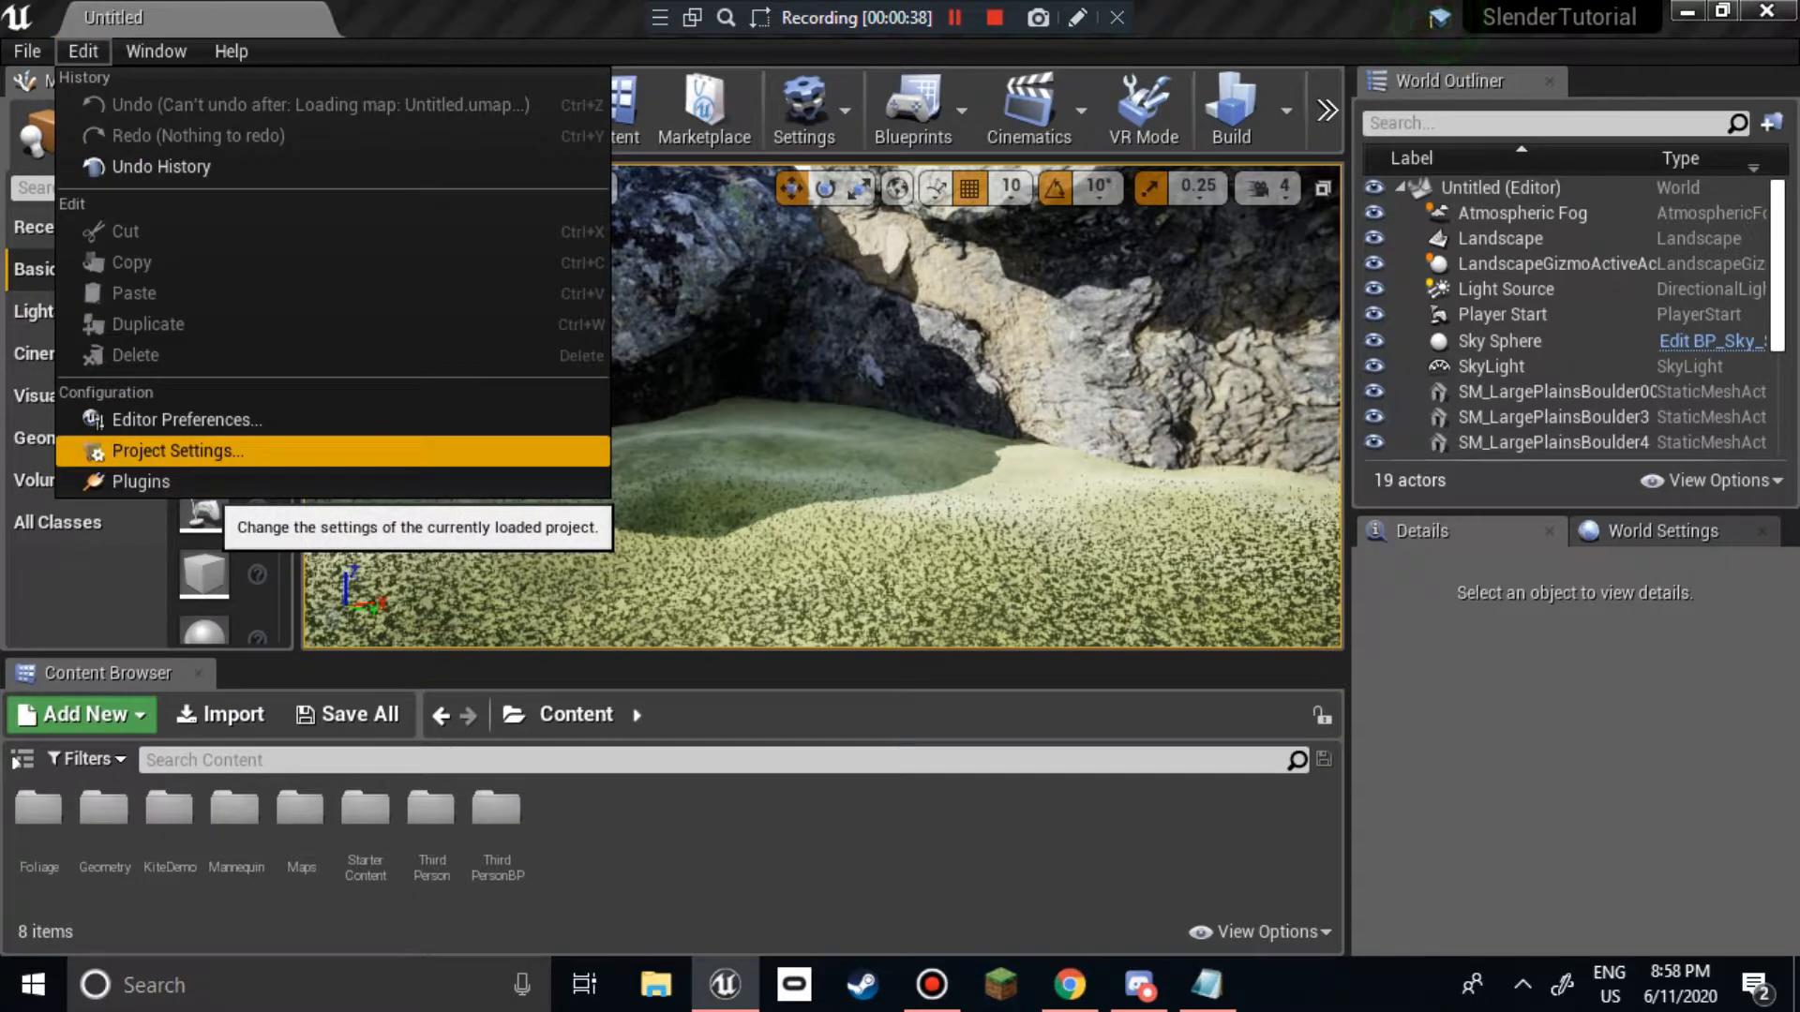
pyautogui.click(215, 421)
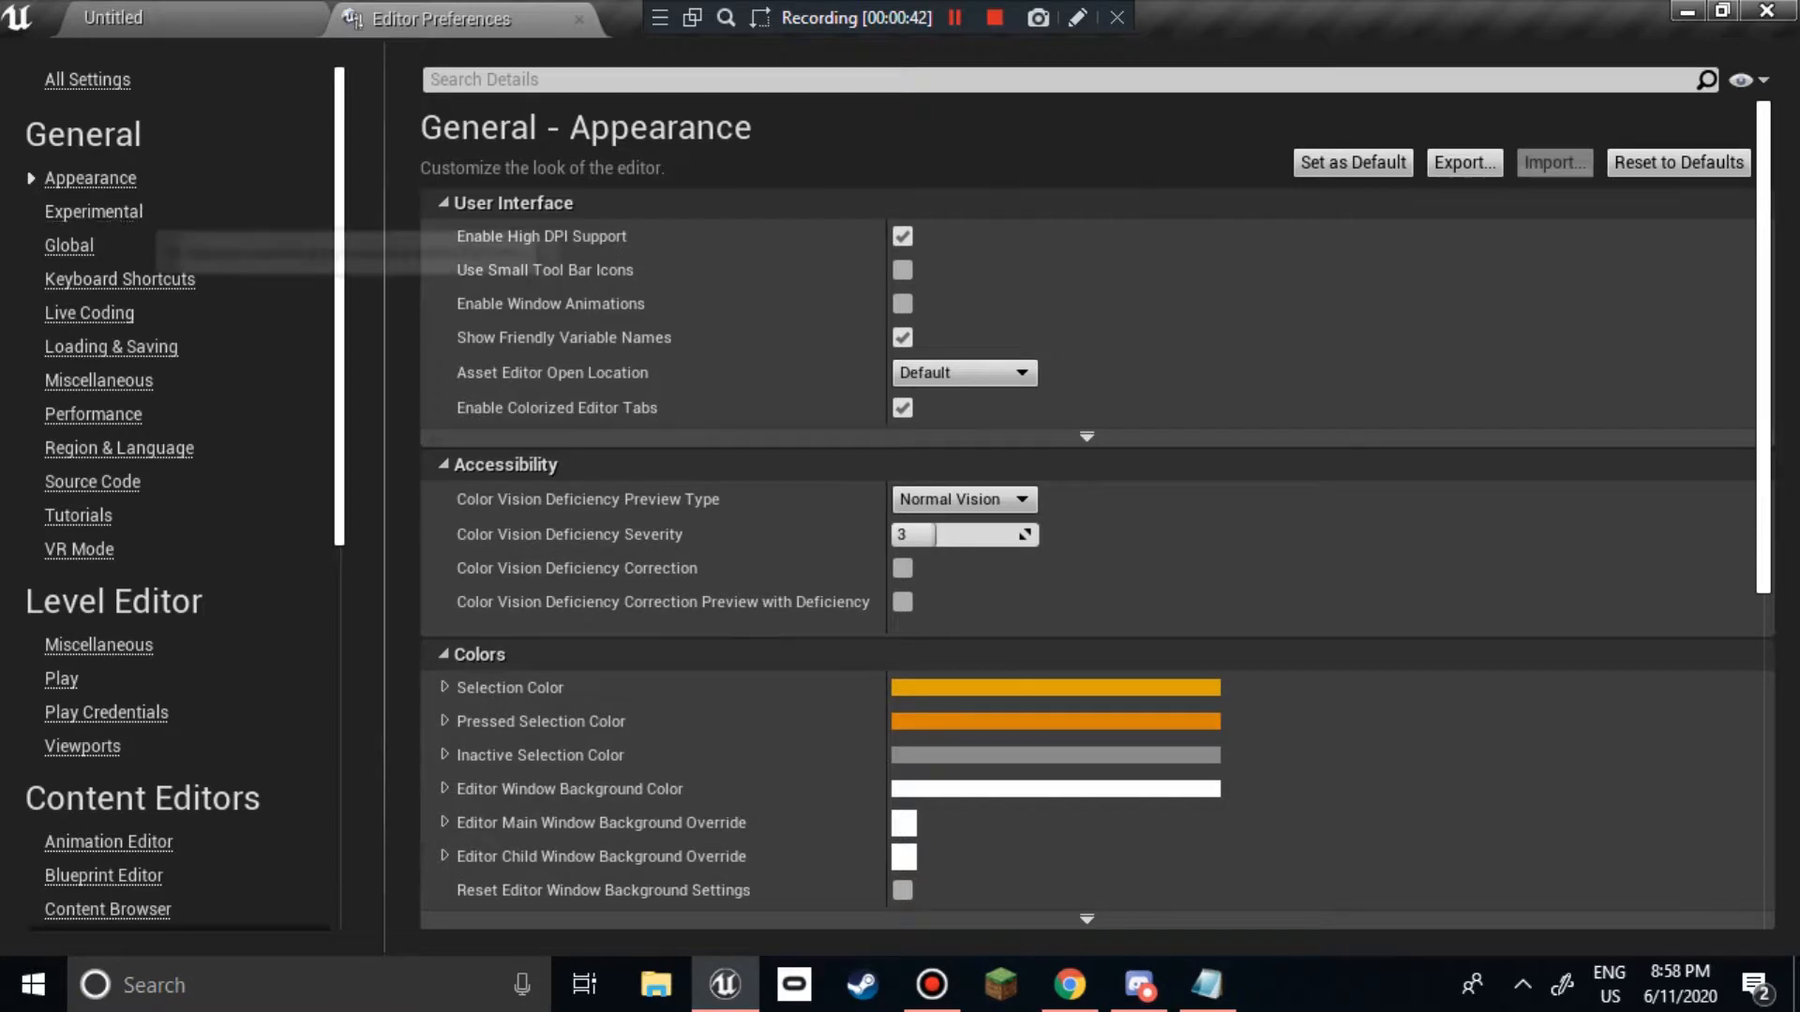
pyautogui.click(137, 214)
pyautogui.click(902, 236)
pyautogui.click(578, 19)
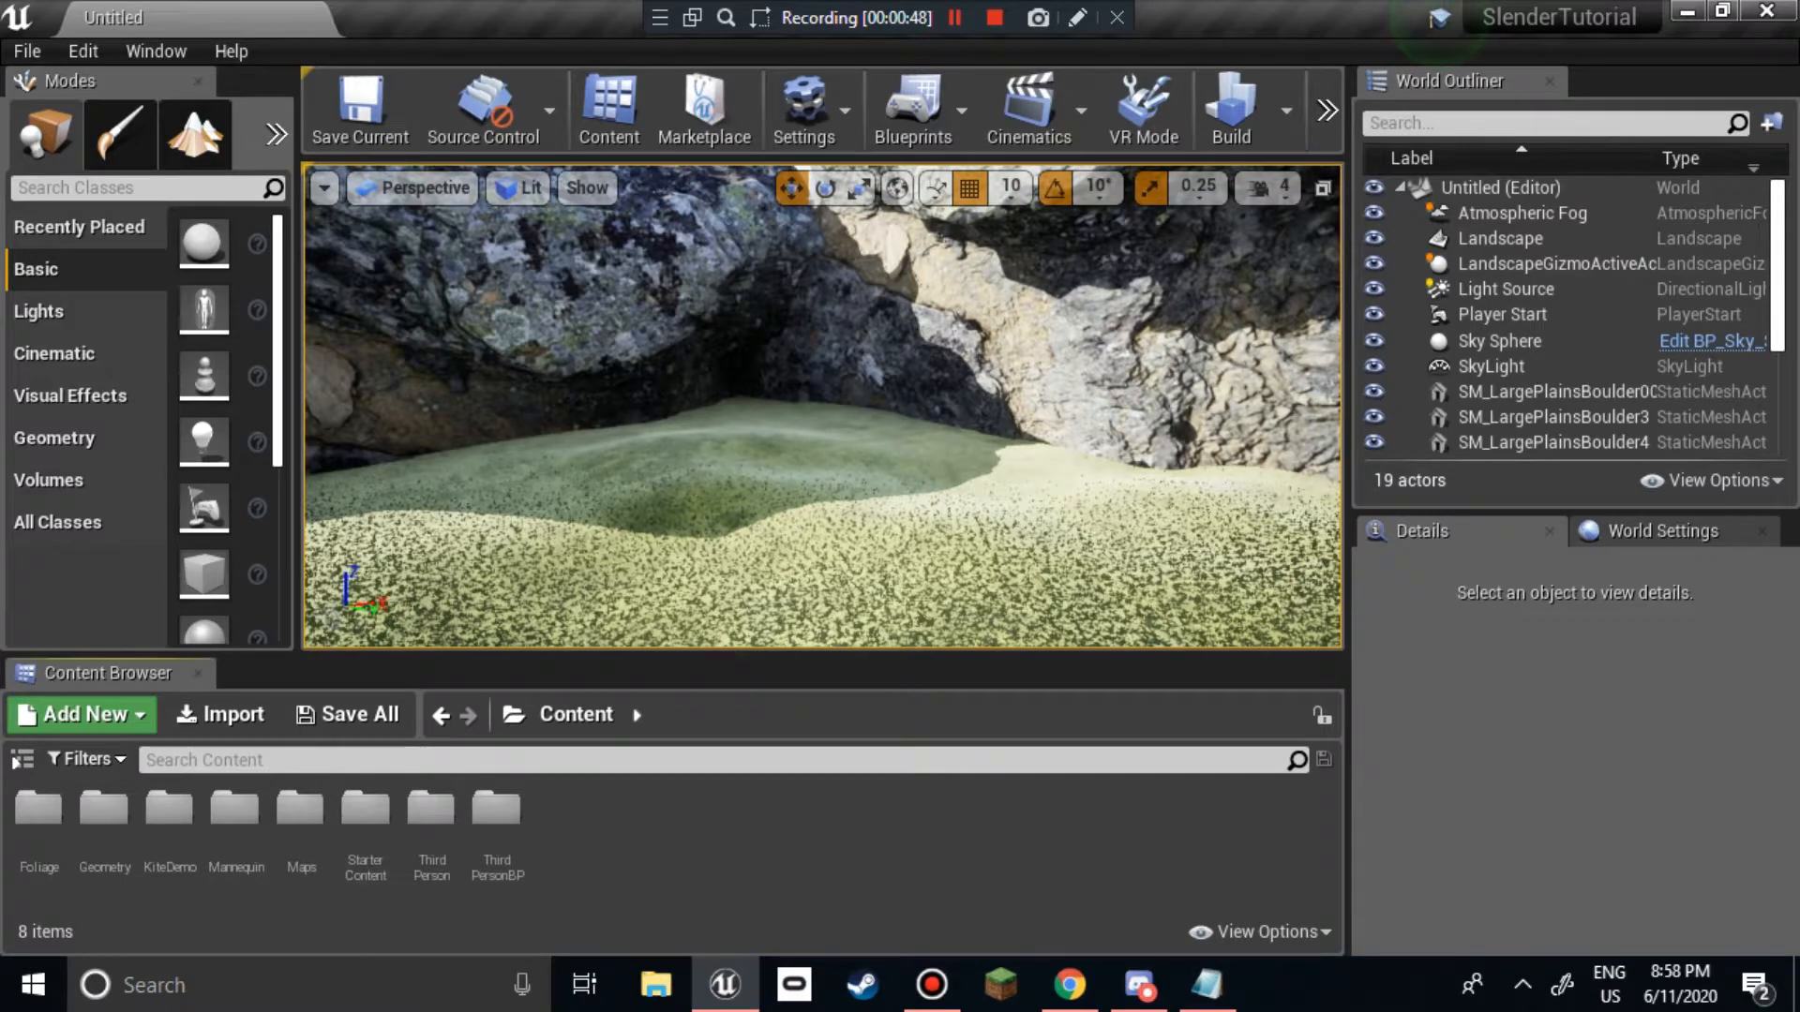
# Step: Switch to Chrome, search Google for "shack fbx model free", and view TurboSquid's free shack models
pyautogui.moveTo(822, 405); pyautogui.dragTo(832, 439, button='right')
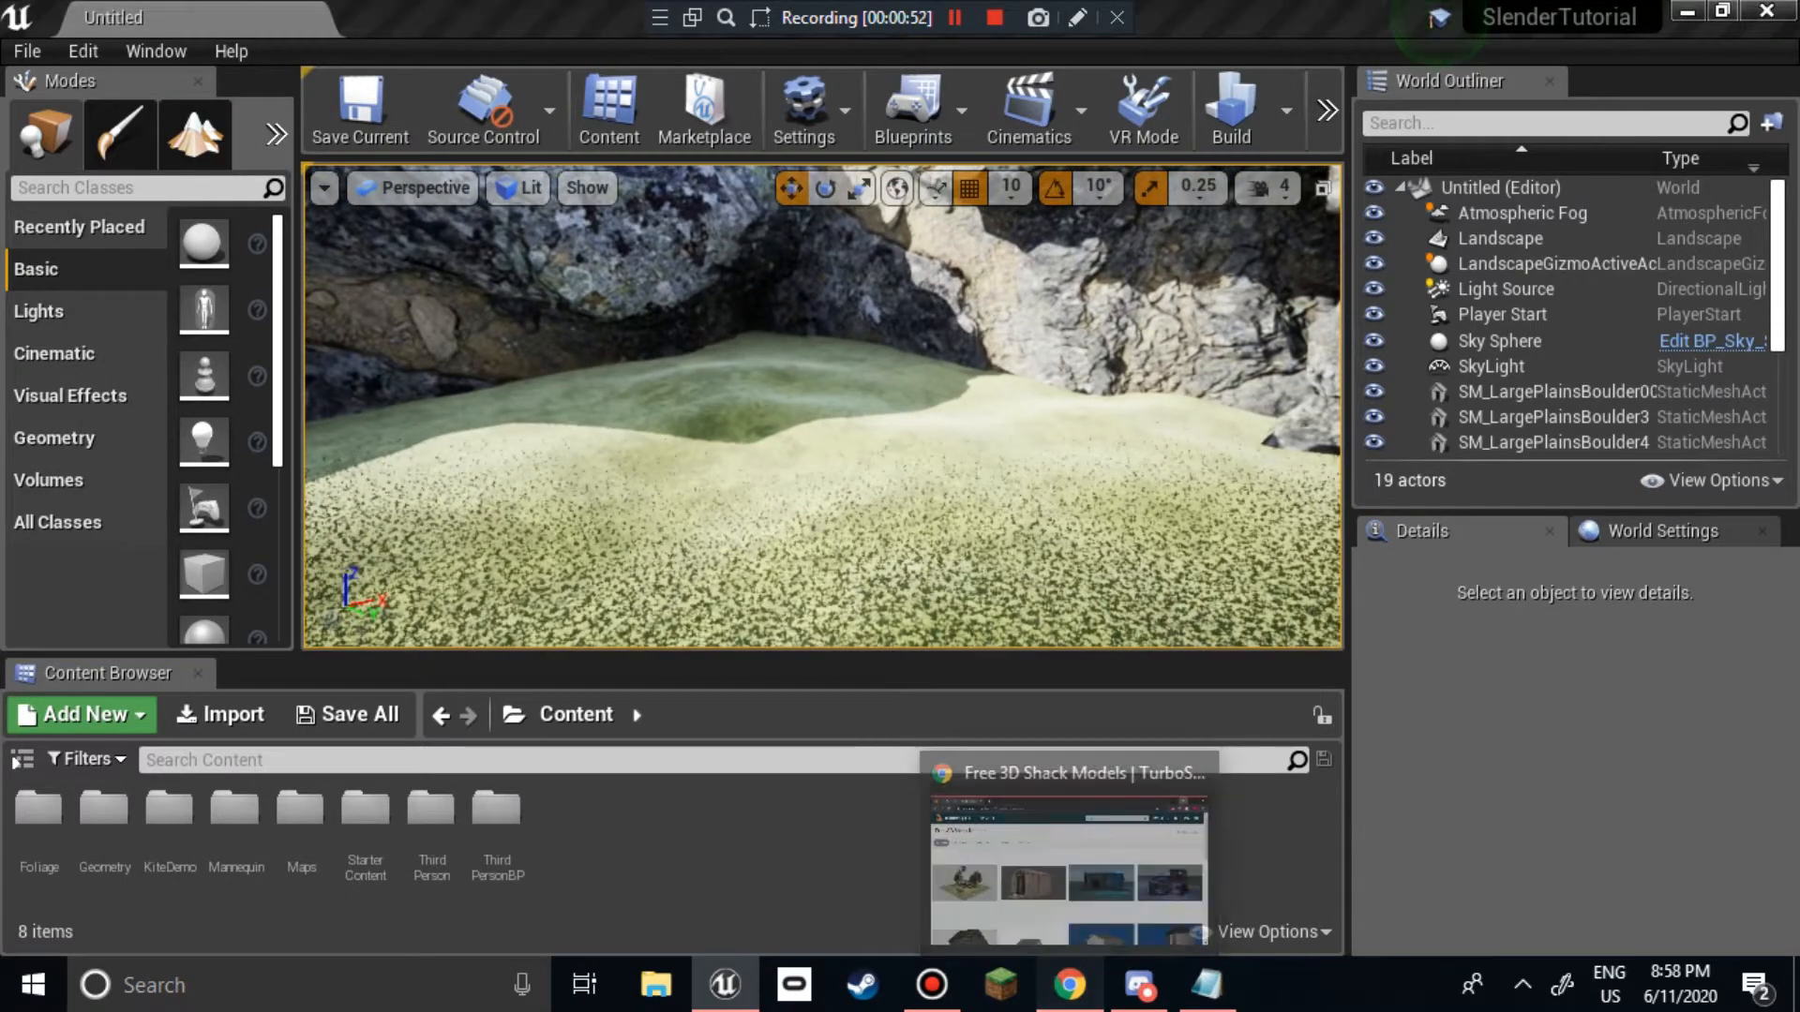
pyautogui.click(1069, 984)
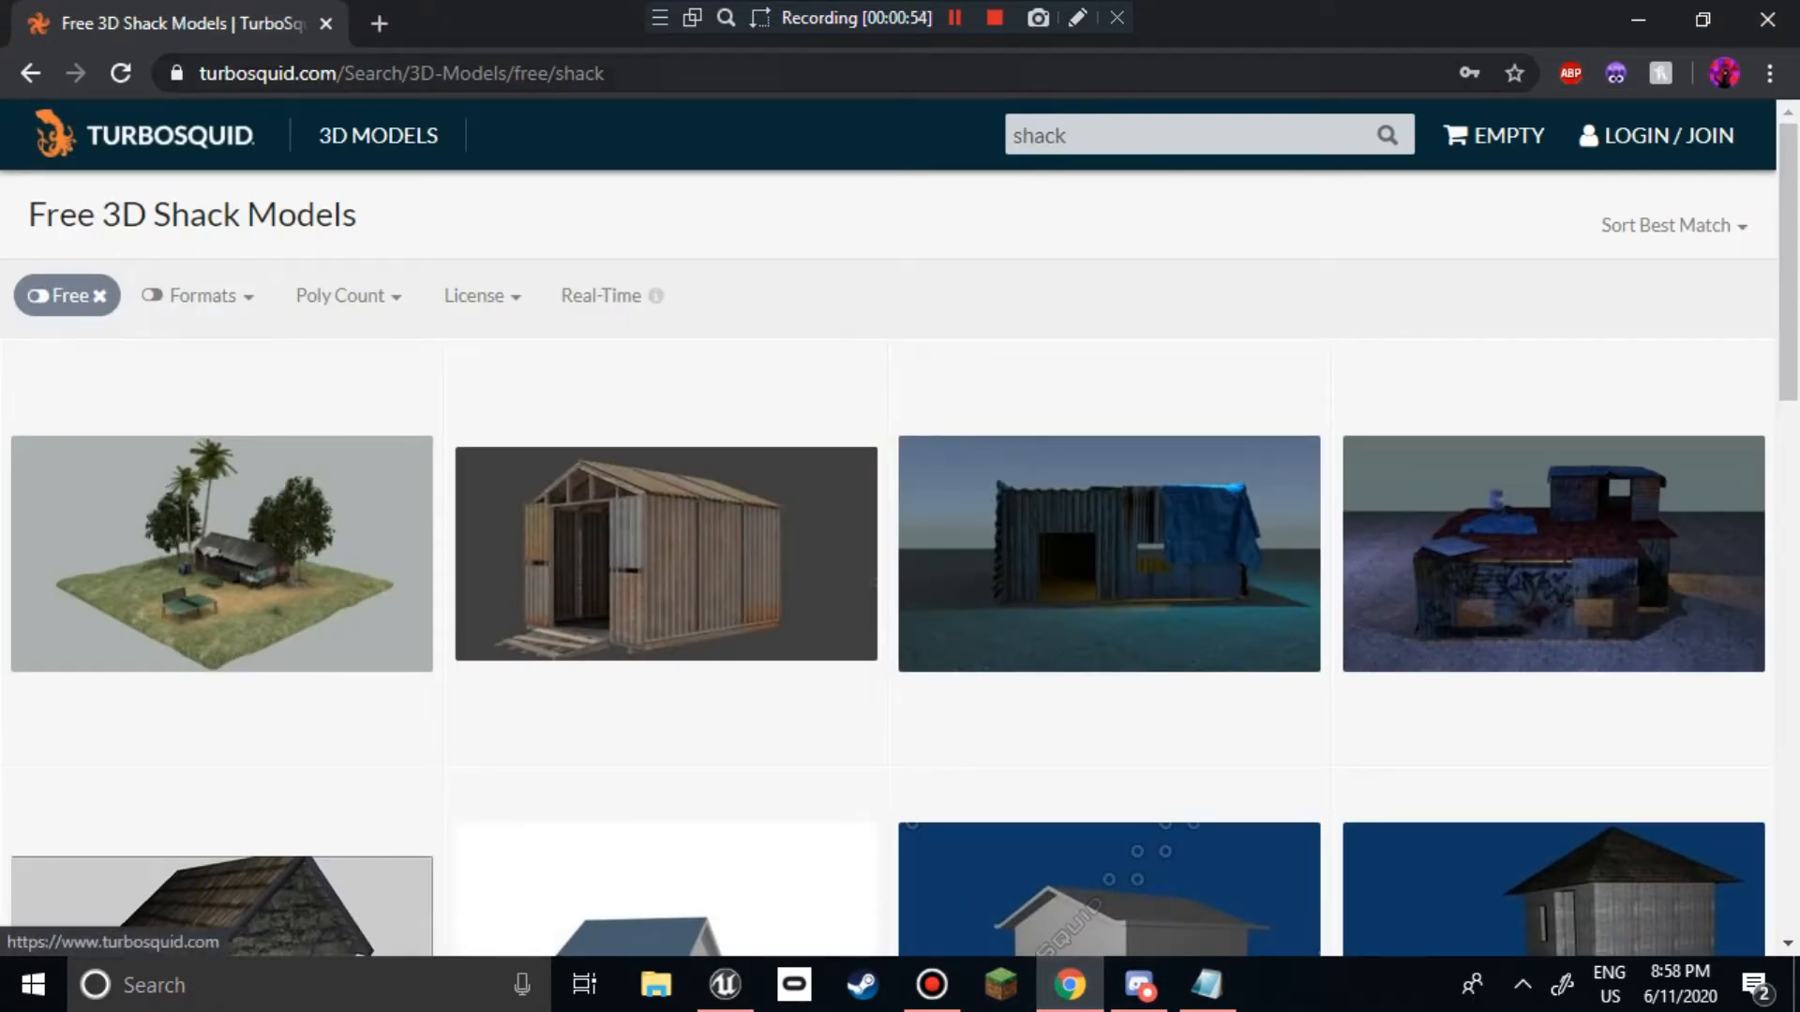
pyautogui.hotkey('ctrl', 't')
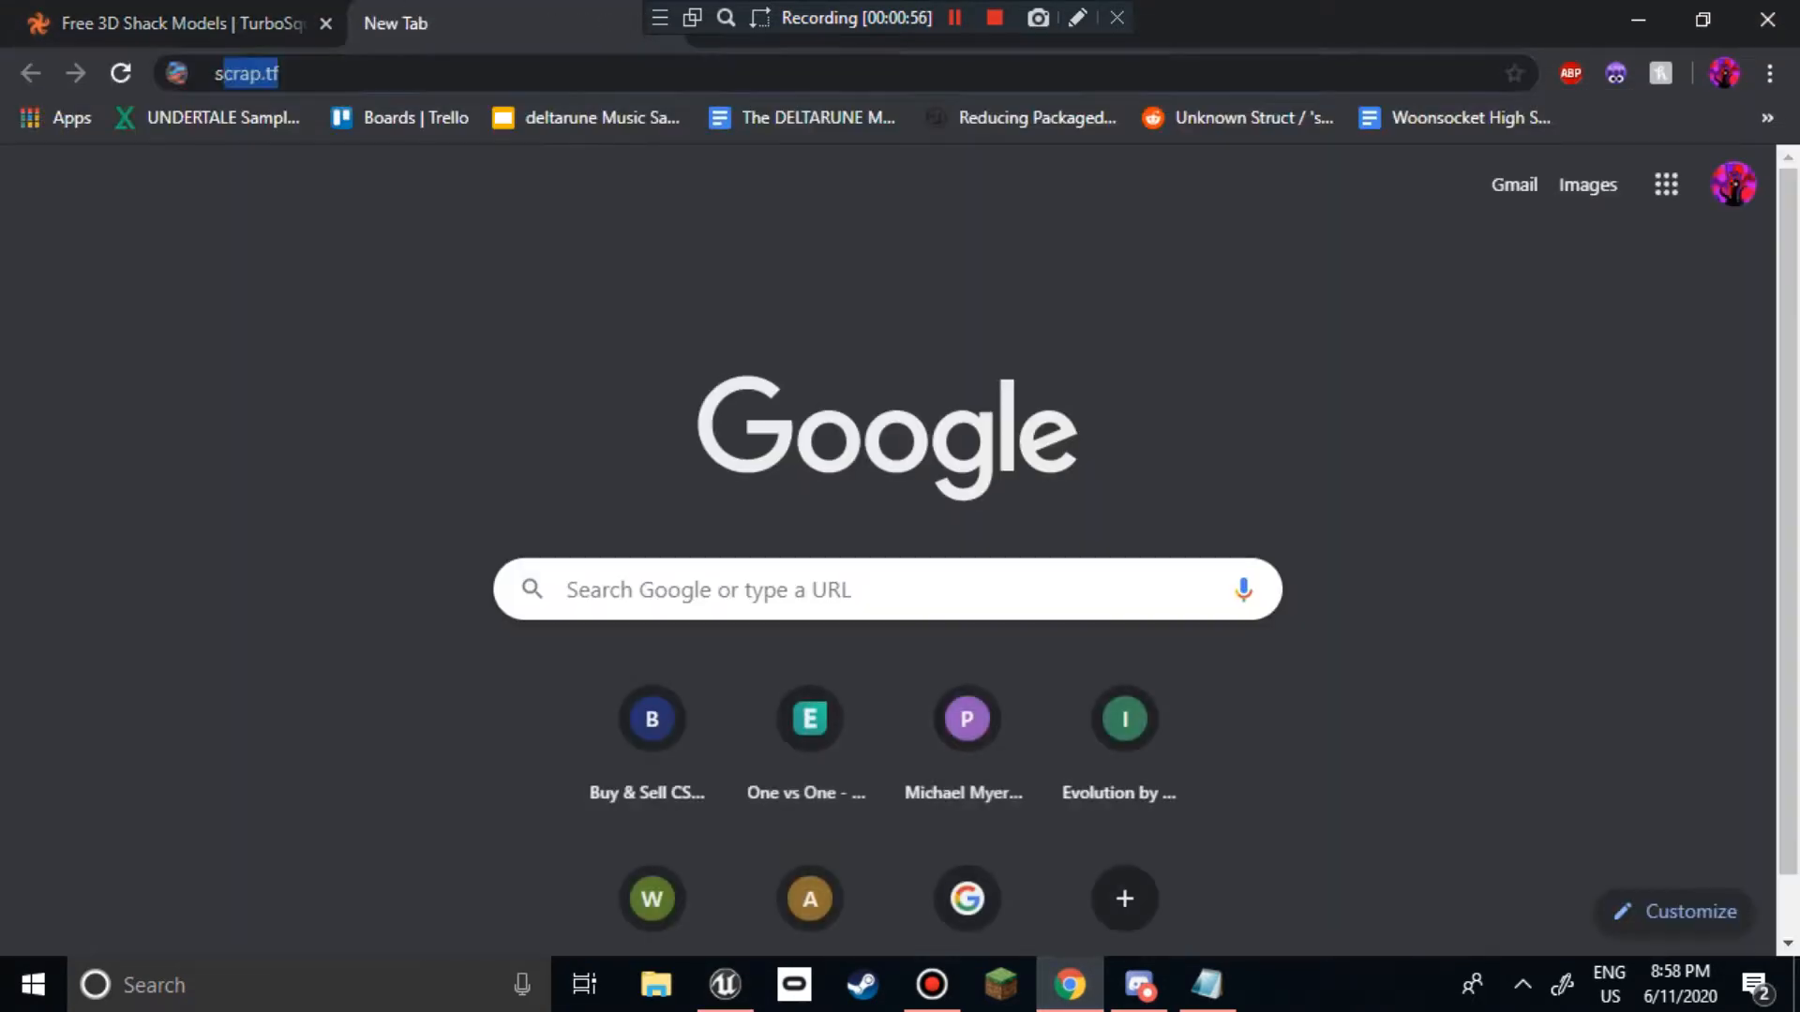
pyautogui.write('shack+fbx+model+free&rlz=1C1CHBF_enUS741US741&oq=shack+&aqs=chrome')
pyautogui.press('Return')
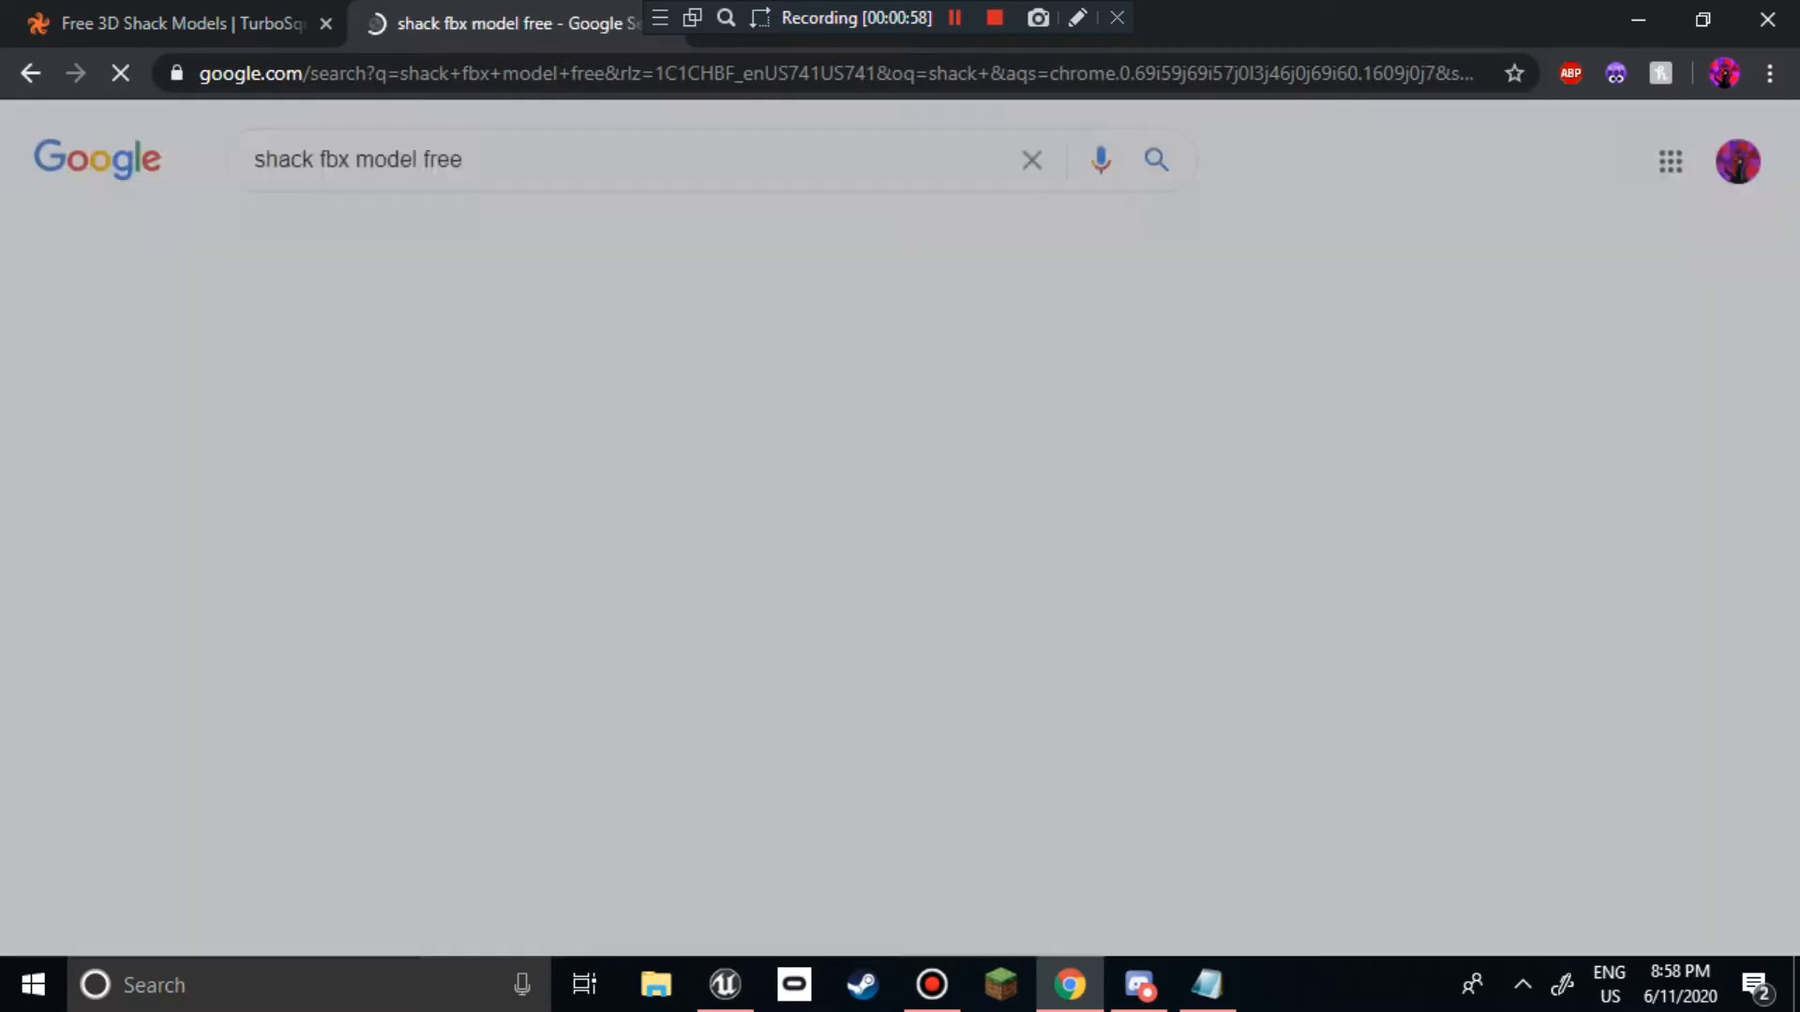
pyautogui.click(473, 394)
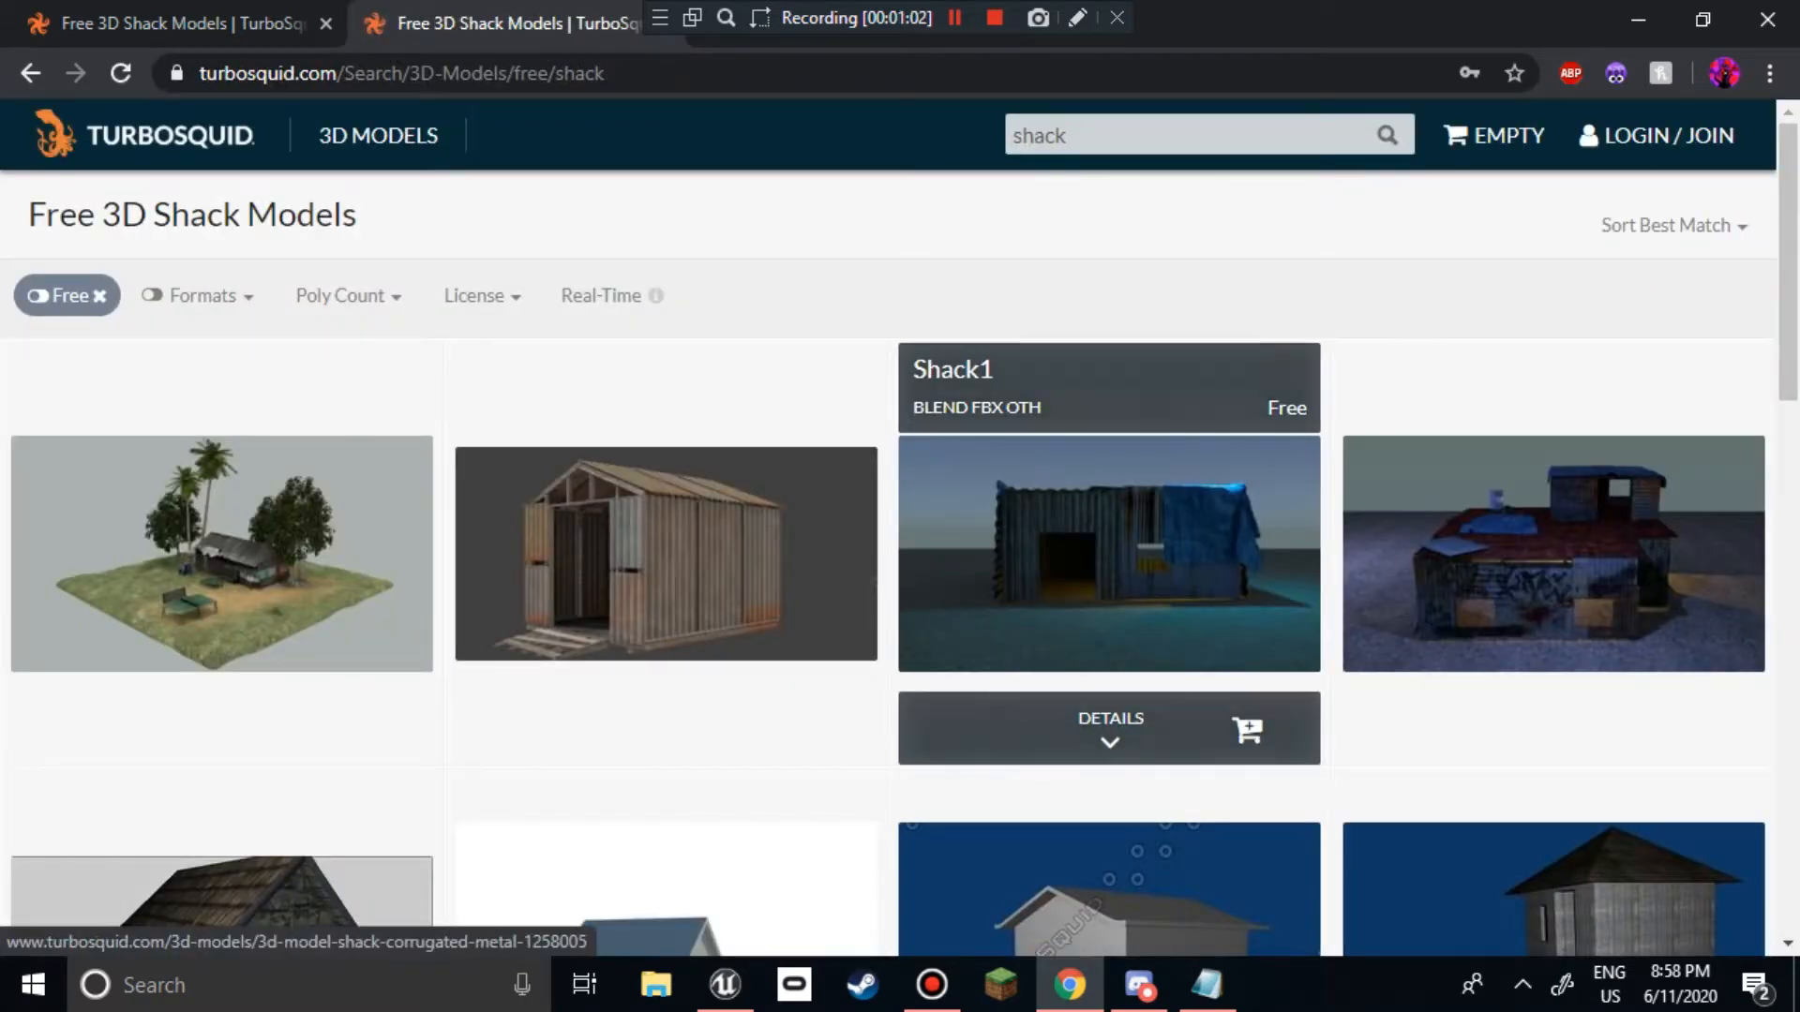
pyautogui.moveTo(507, 24); pyautogui.dragTo(593, 300)
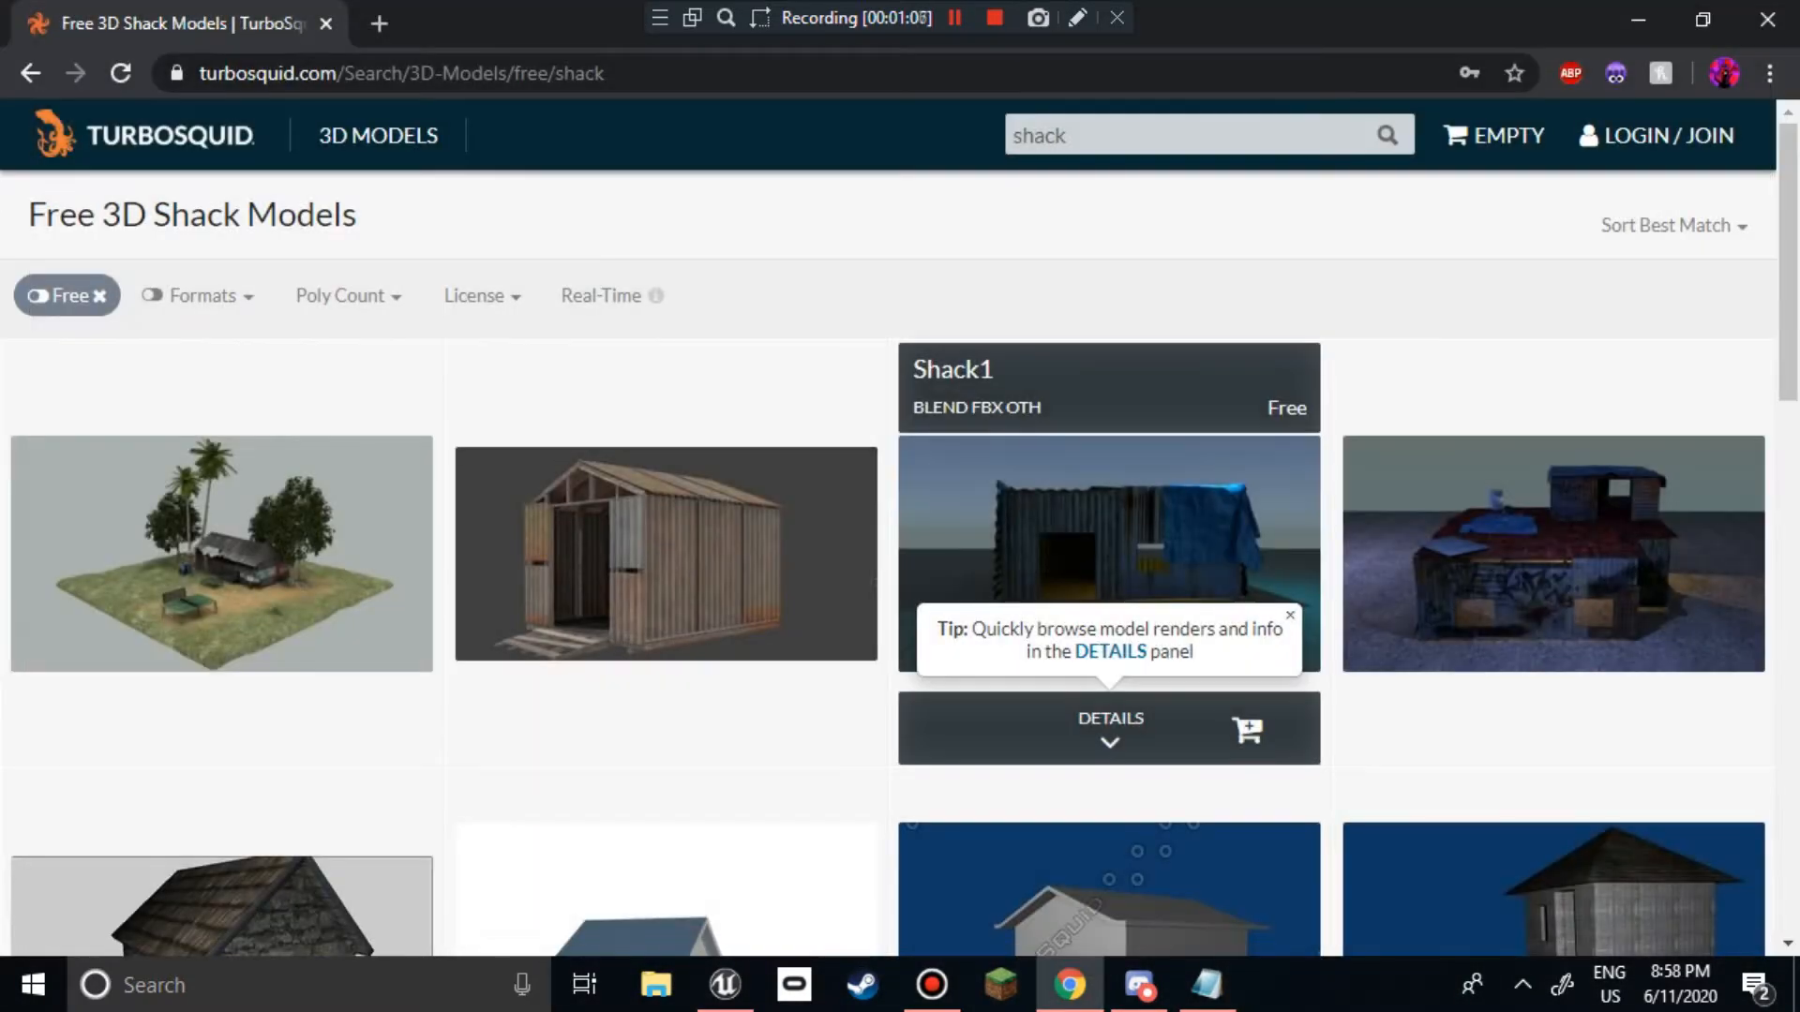
# Step: Download the Shack1 model's shack7.fbx file from TurboSquid and return to Unreal Editor
pyautogui.click(1109, 553)
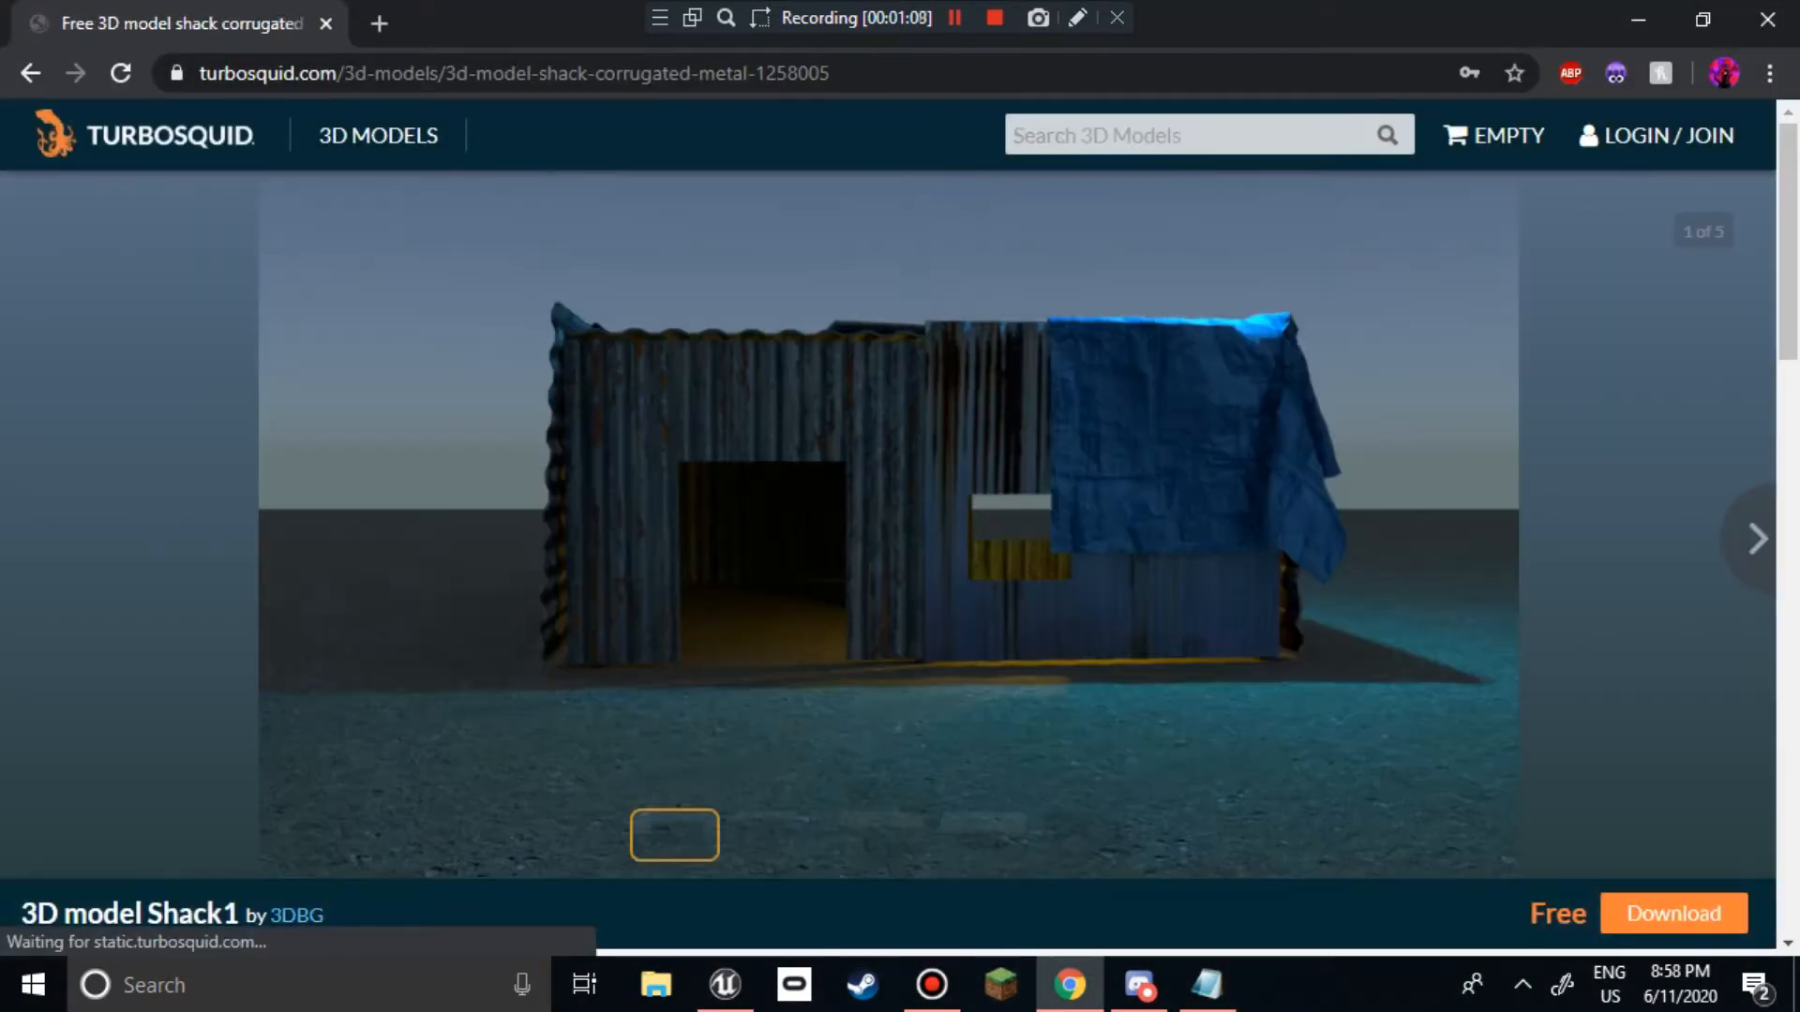
pyautogui.click(1674, 913)
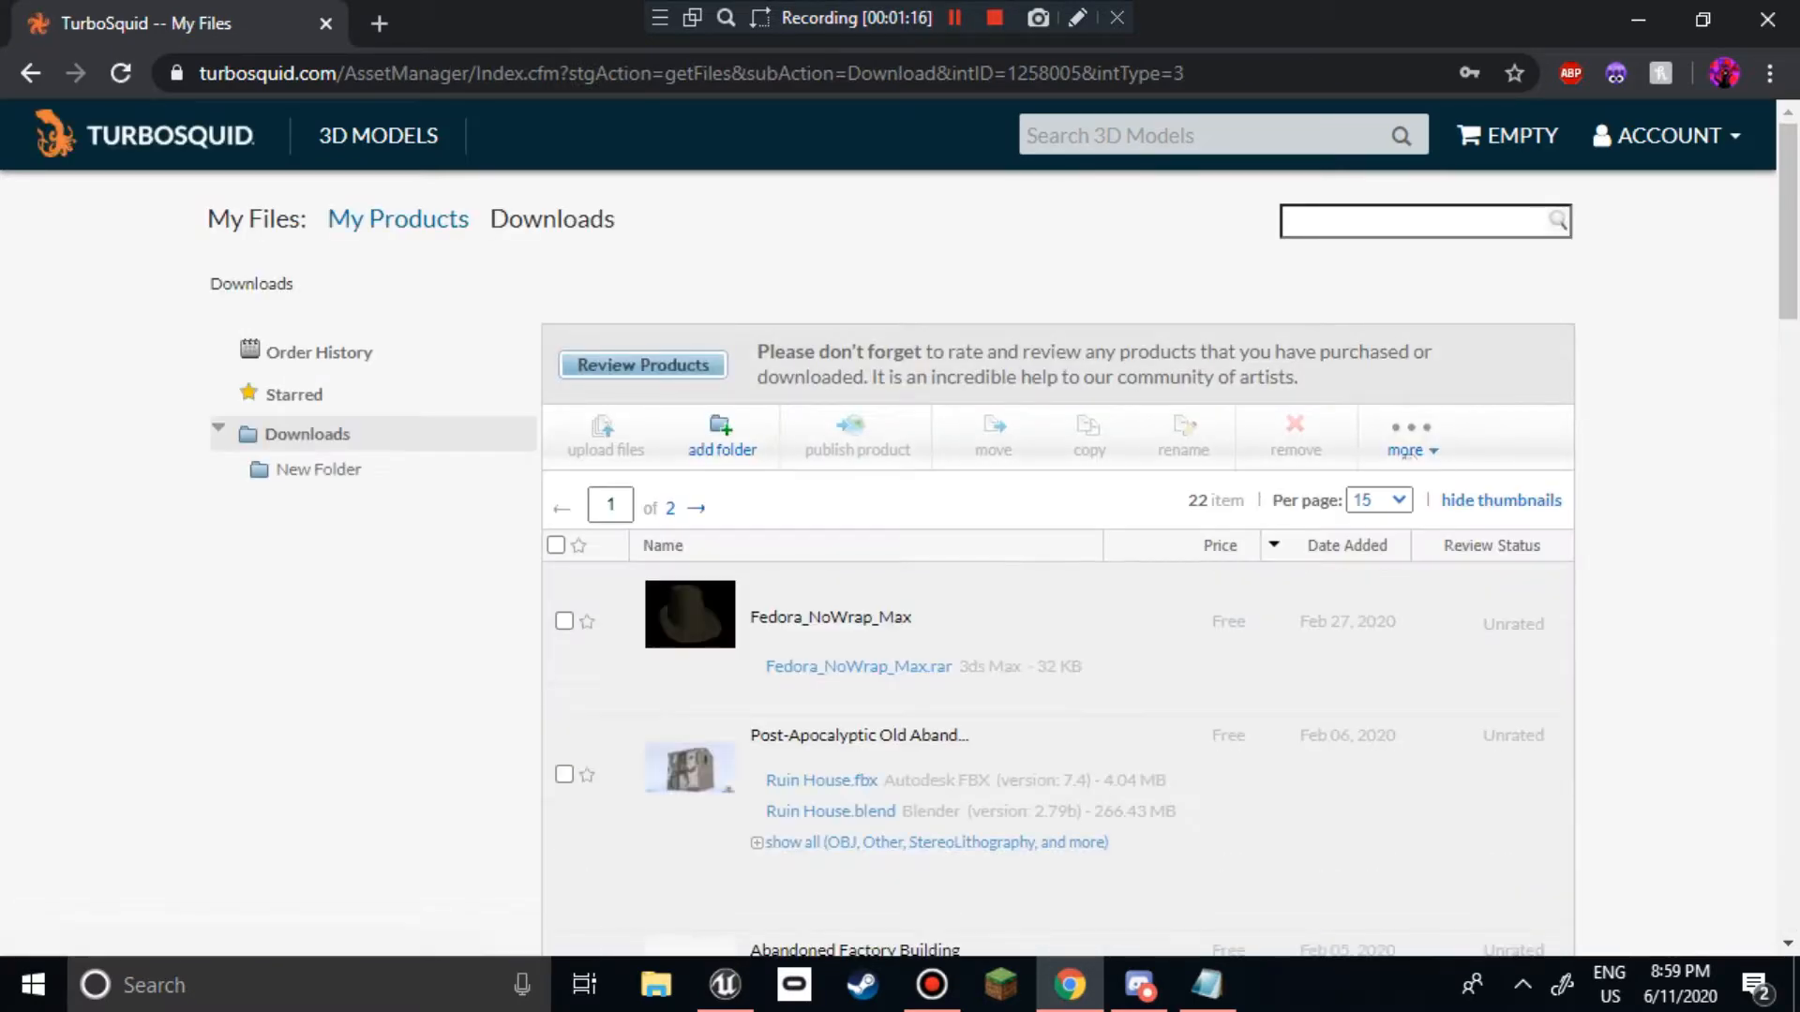
pyautogui.scroll(-1, 900, 528)
pyautogui.scroll(-7, 1058, 527)
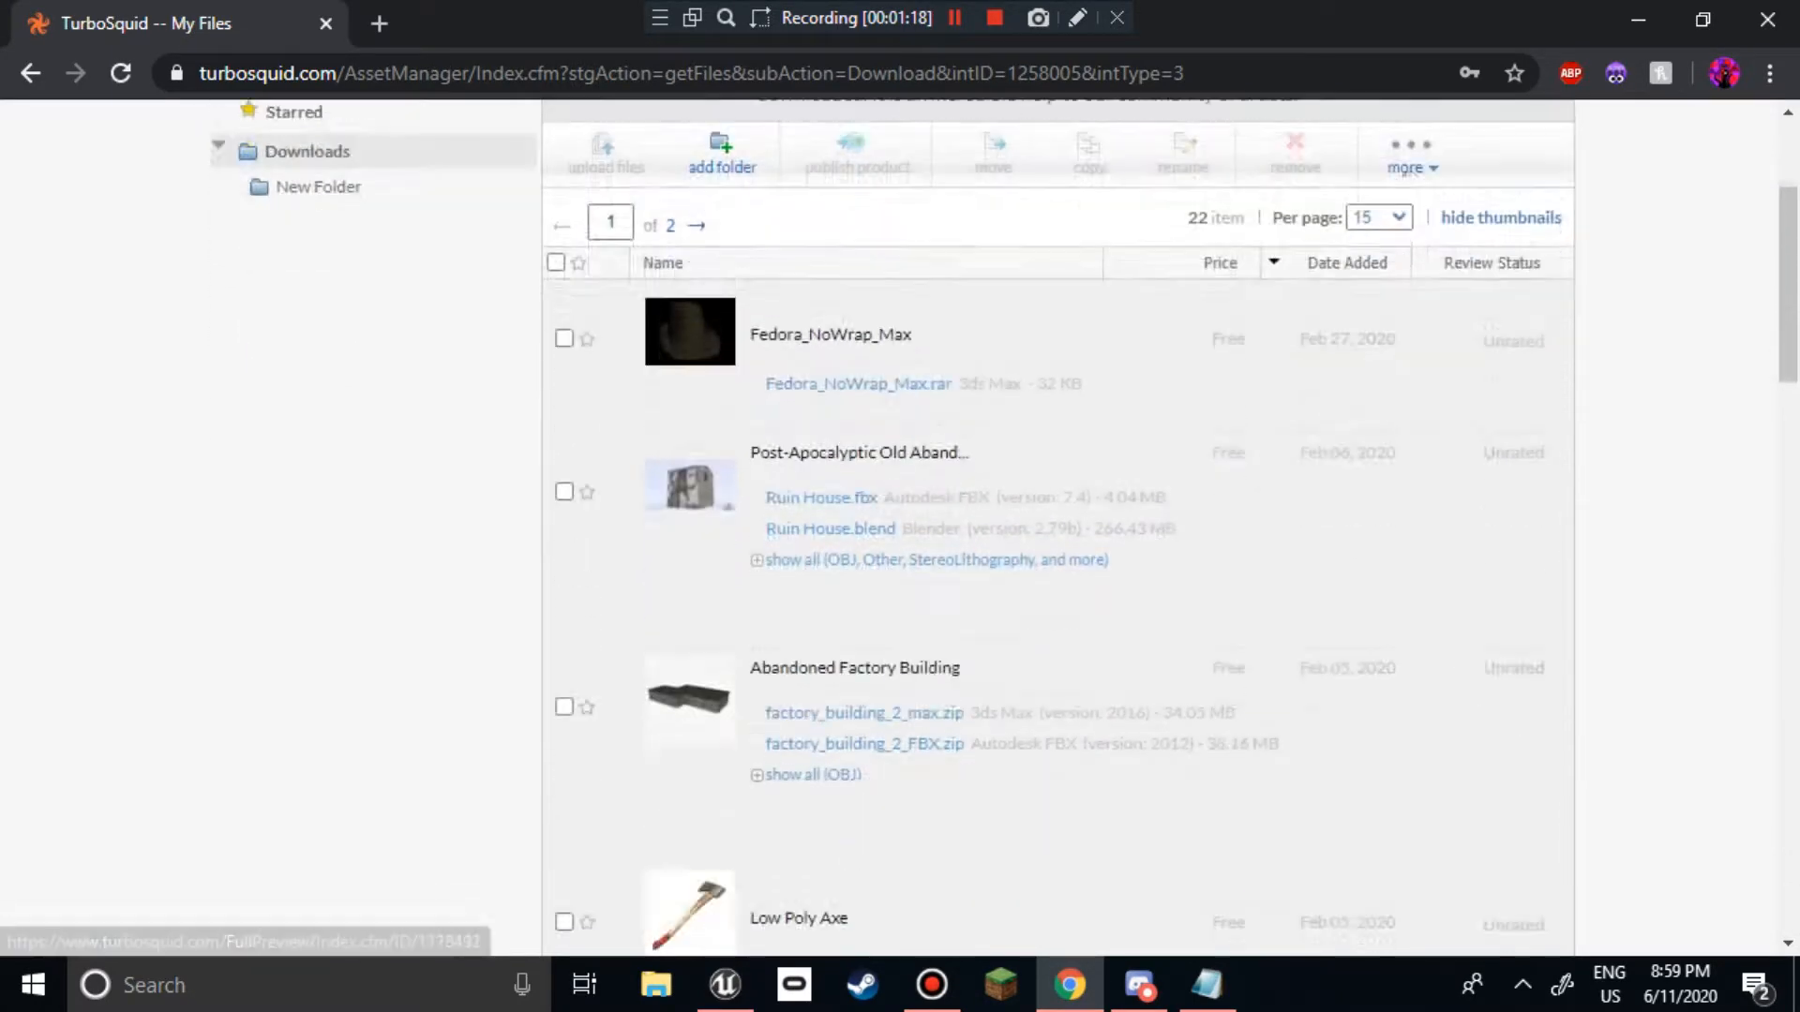
pyautogui.scroll(-12, 1057, 528)
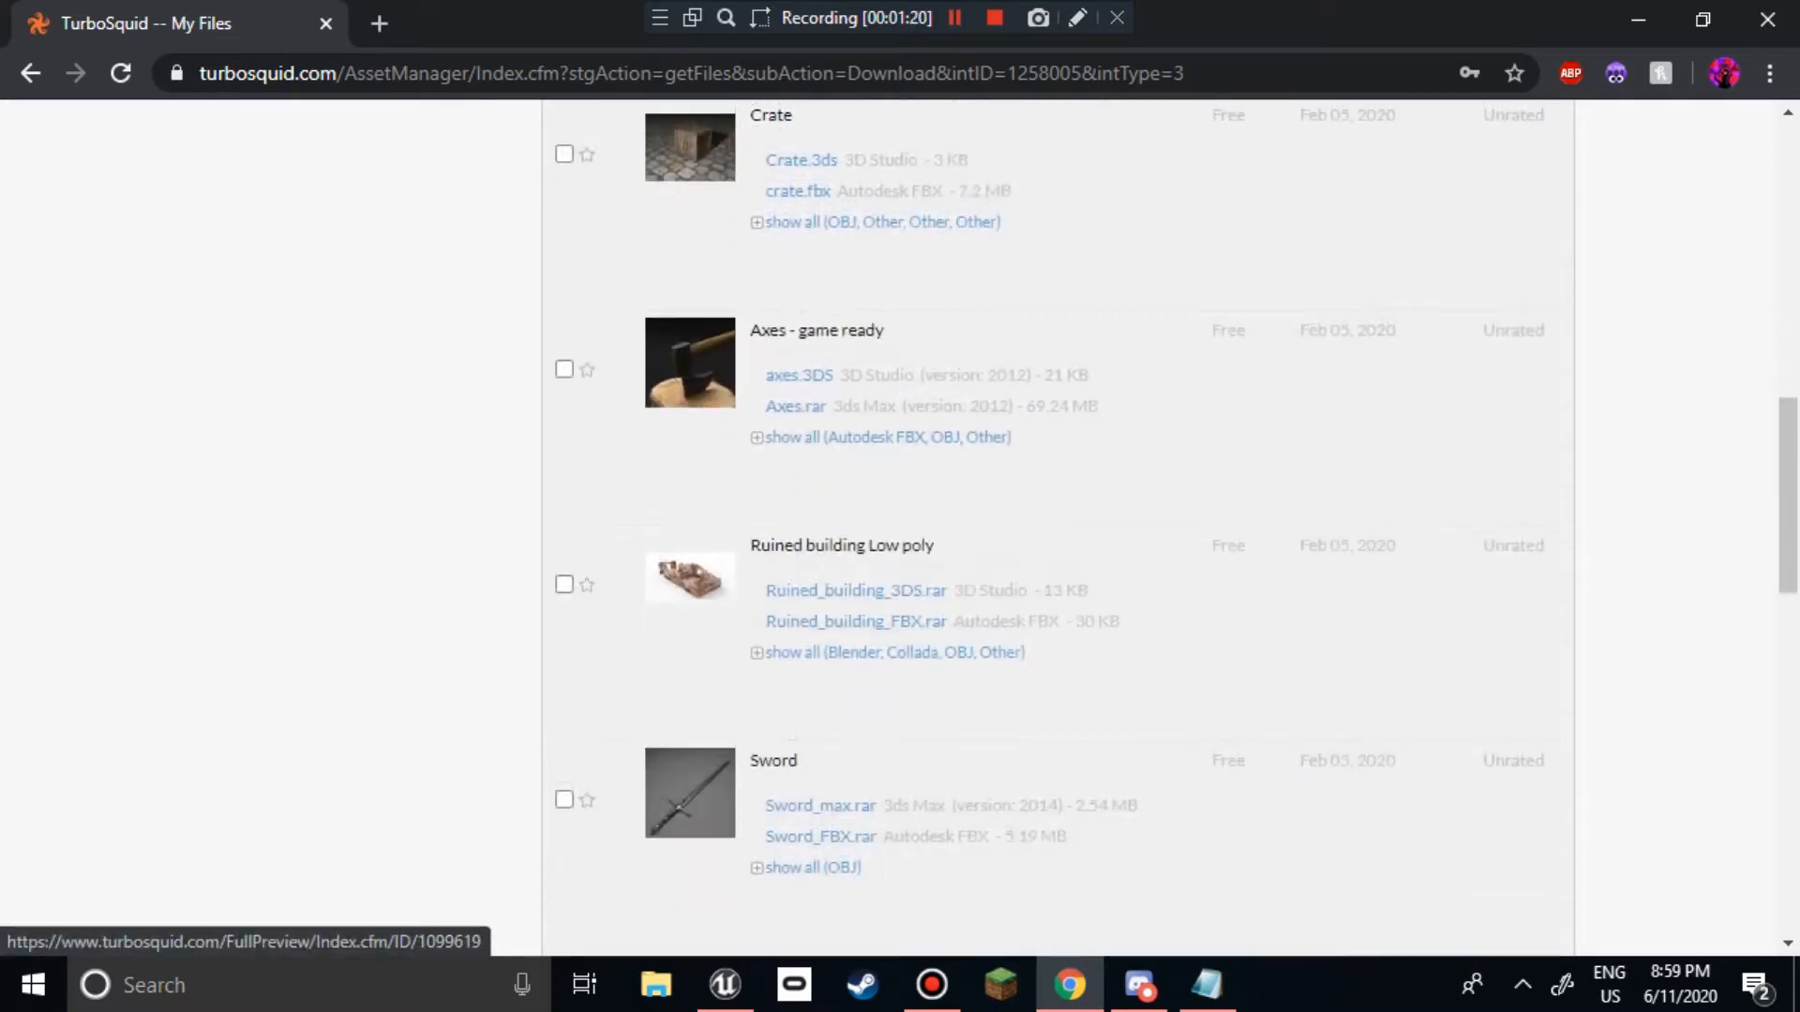
pyautogui.scroll(-3, 1057, 528)
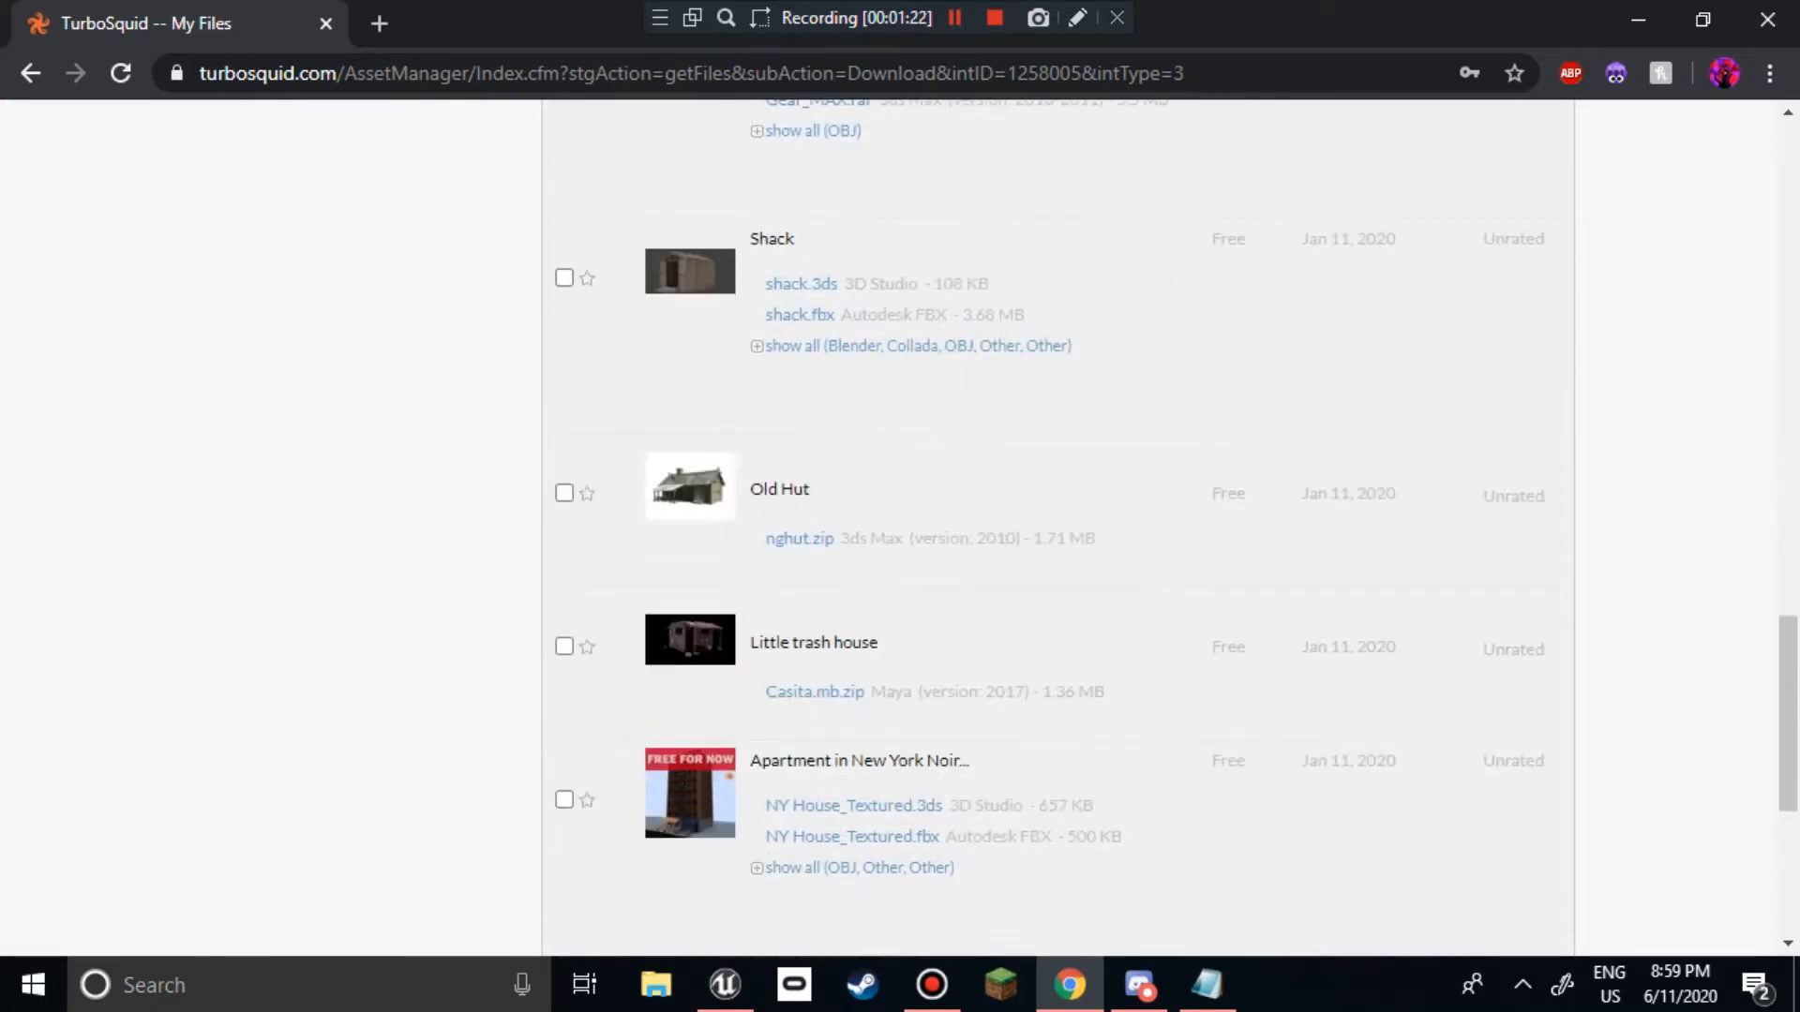
pyautogui.scroll(-5, 1058, 528)
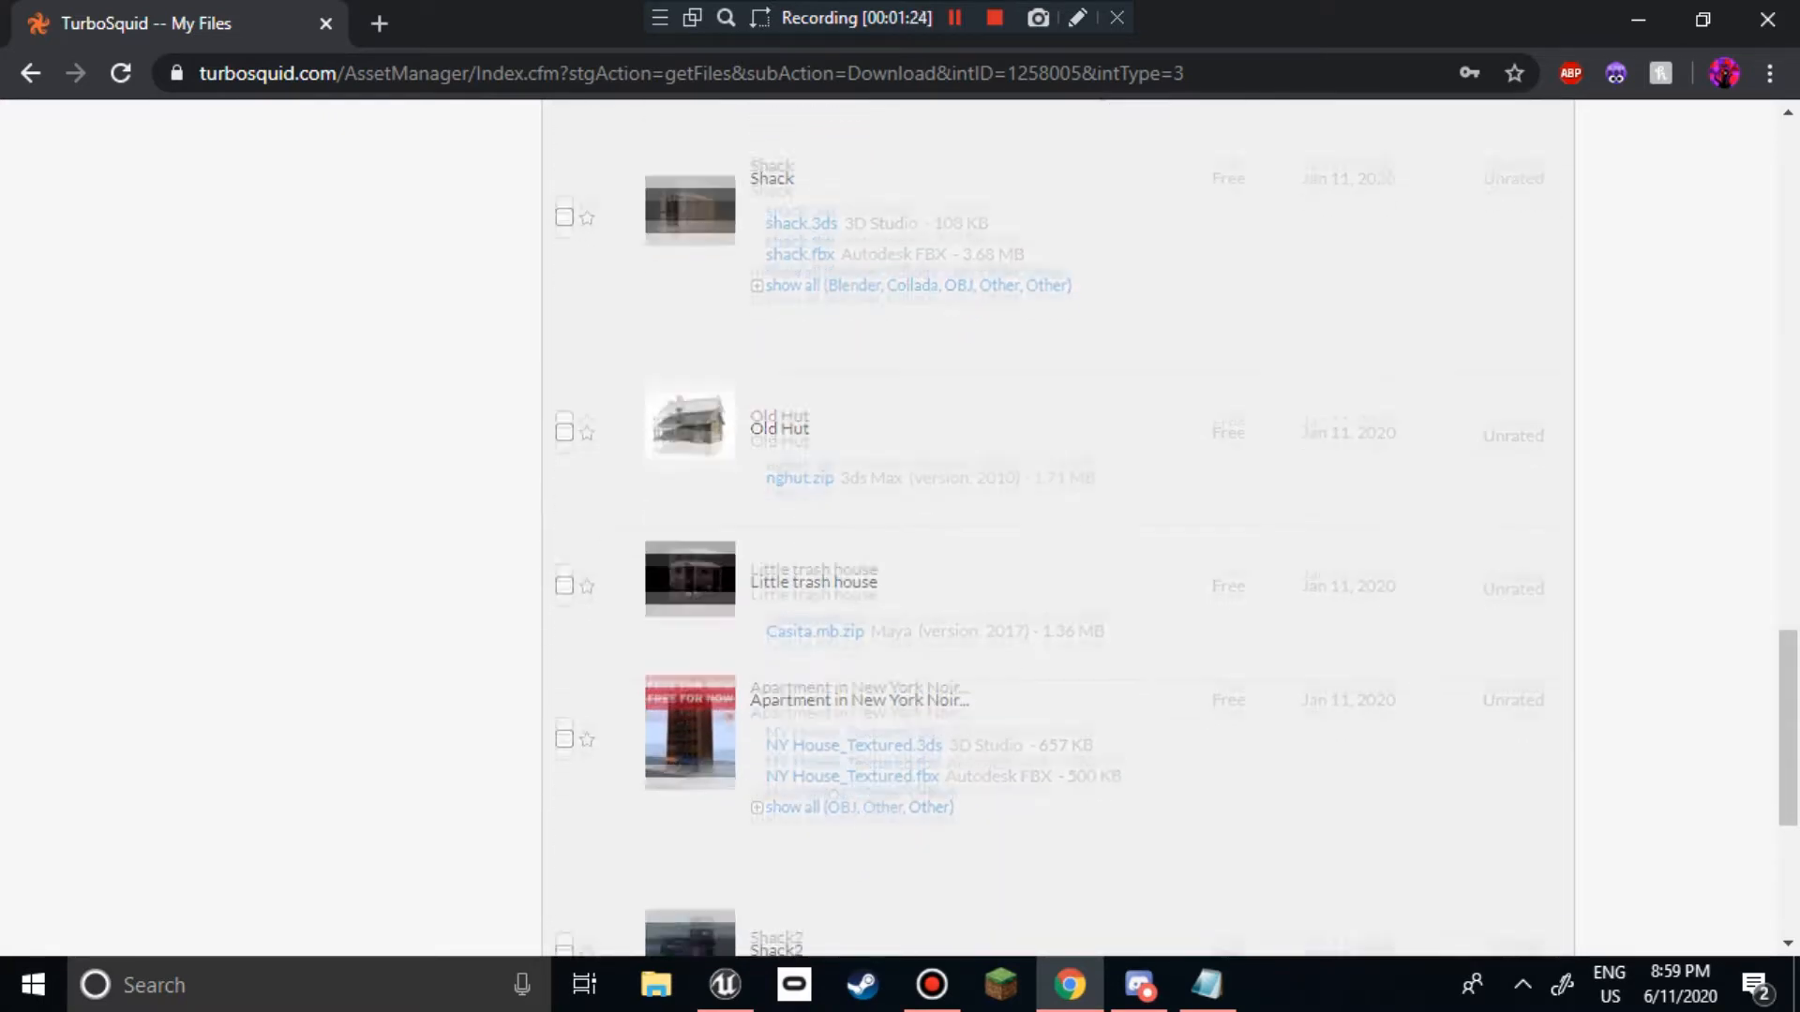
pyautogui.scroll(-1, 1058, 527)
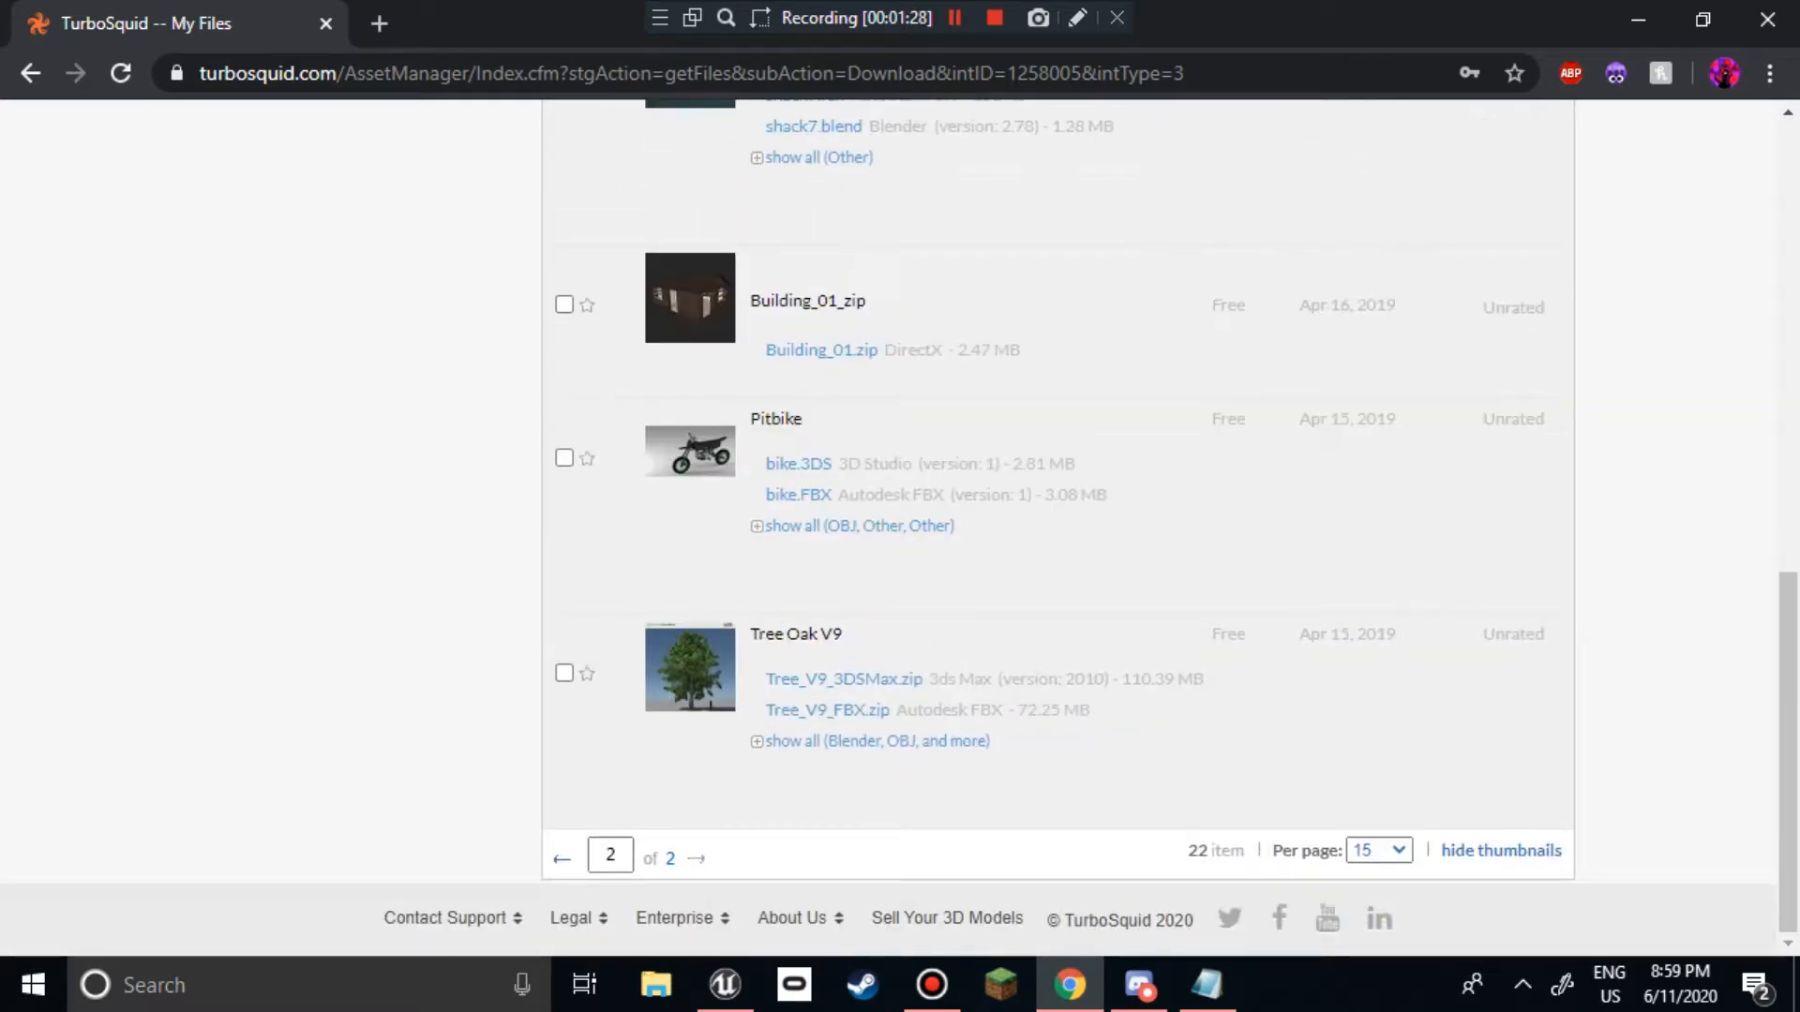
pyautogui.scroll(5, 1057, 528)
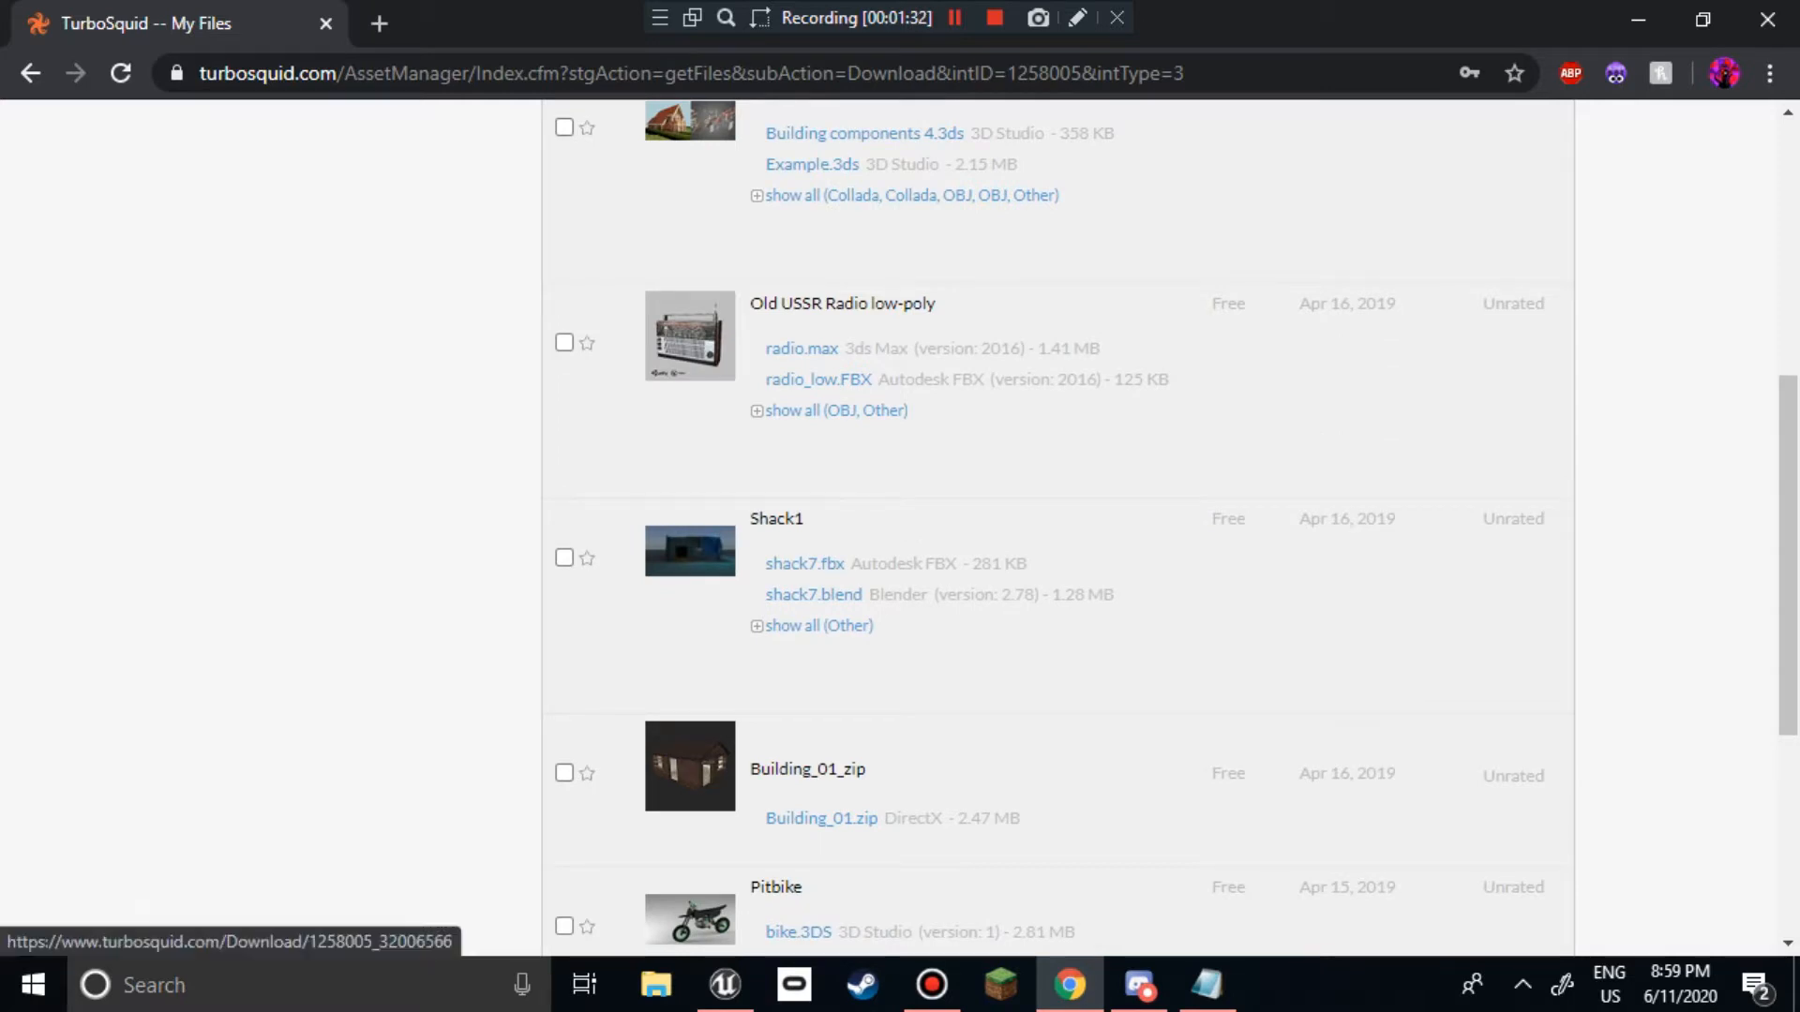
pyautogui.click(804, 563)
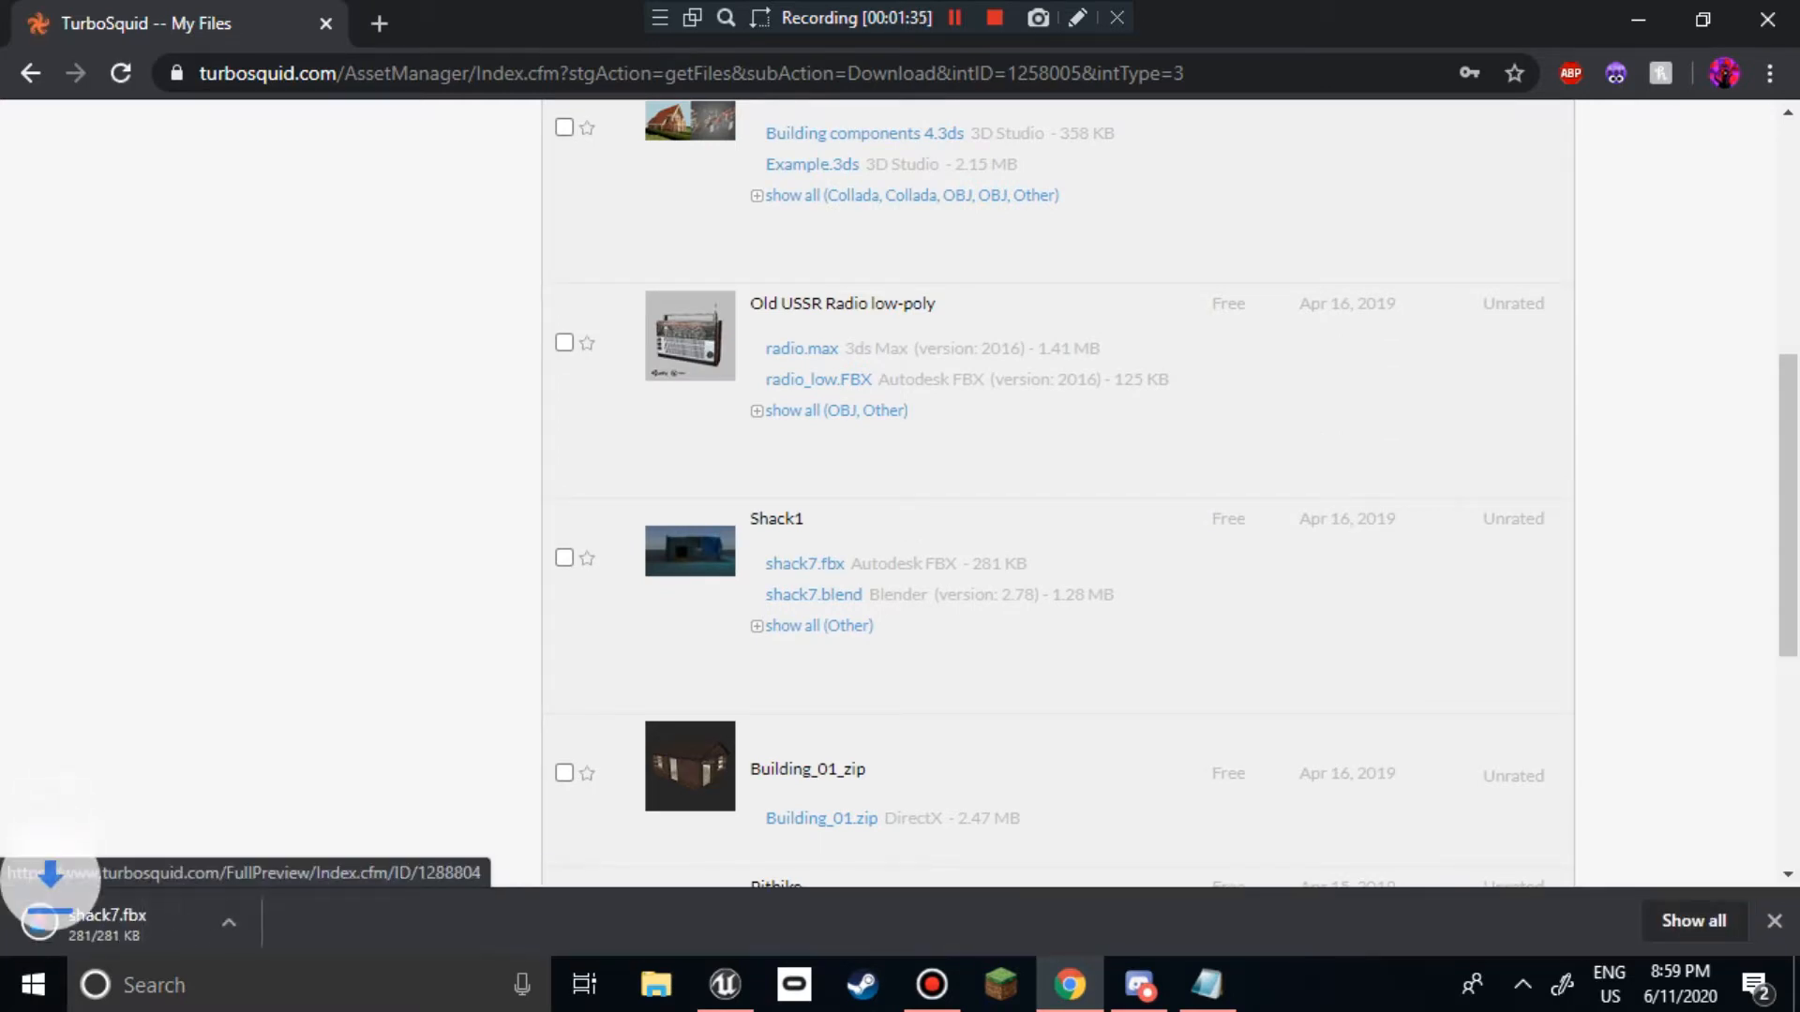
pyautogui.click(1639, 20)
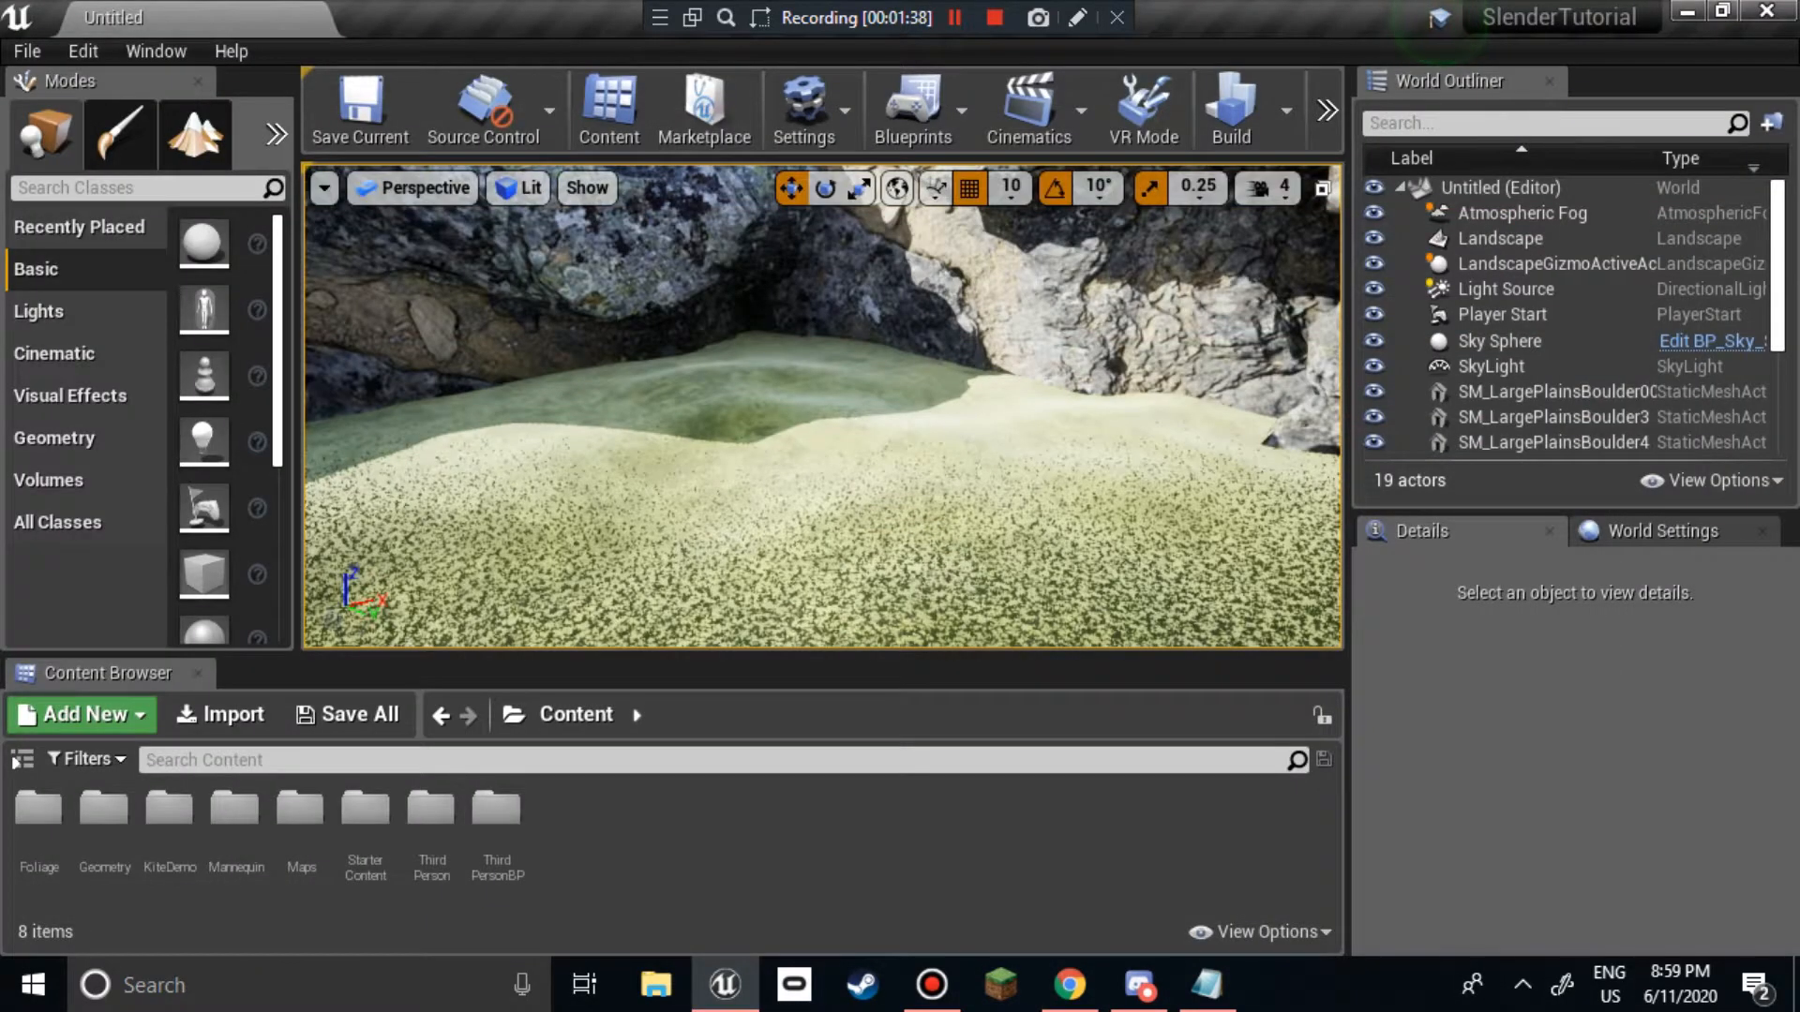
# Step: Create a folder named Models in the project's Content folder and open it
pyautogui.rightClick(614, 824)
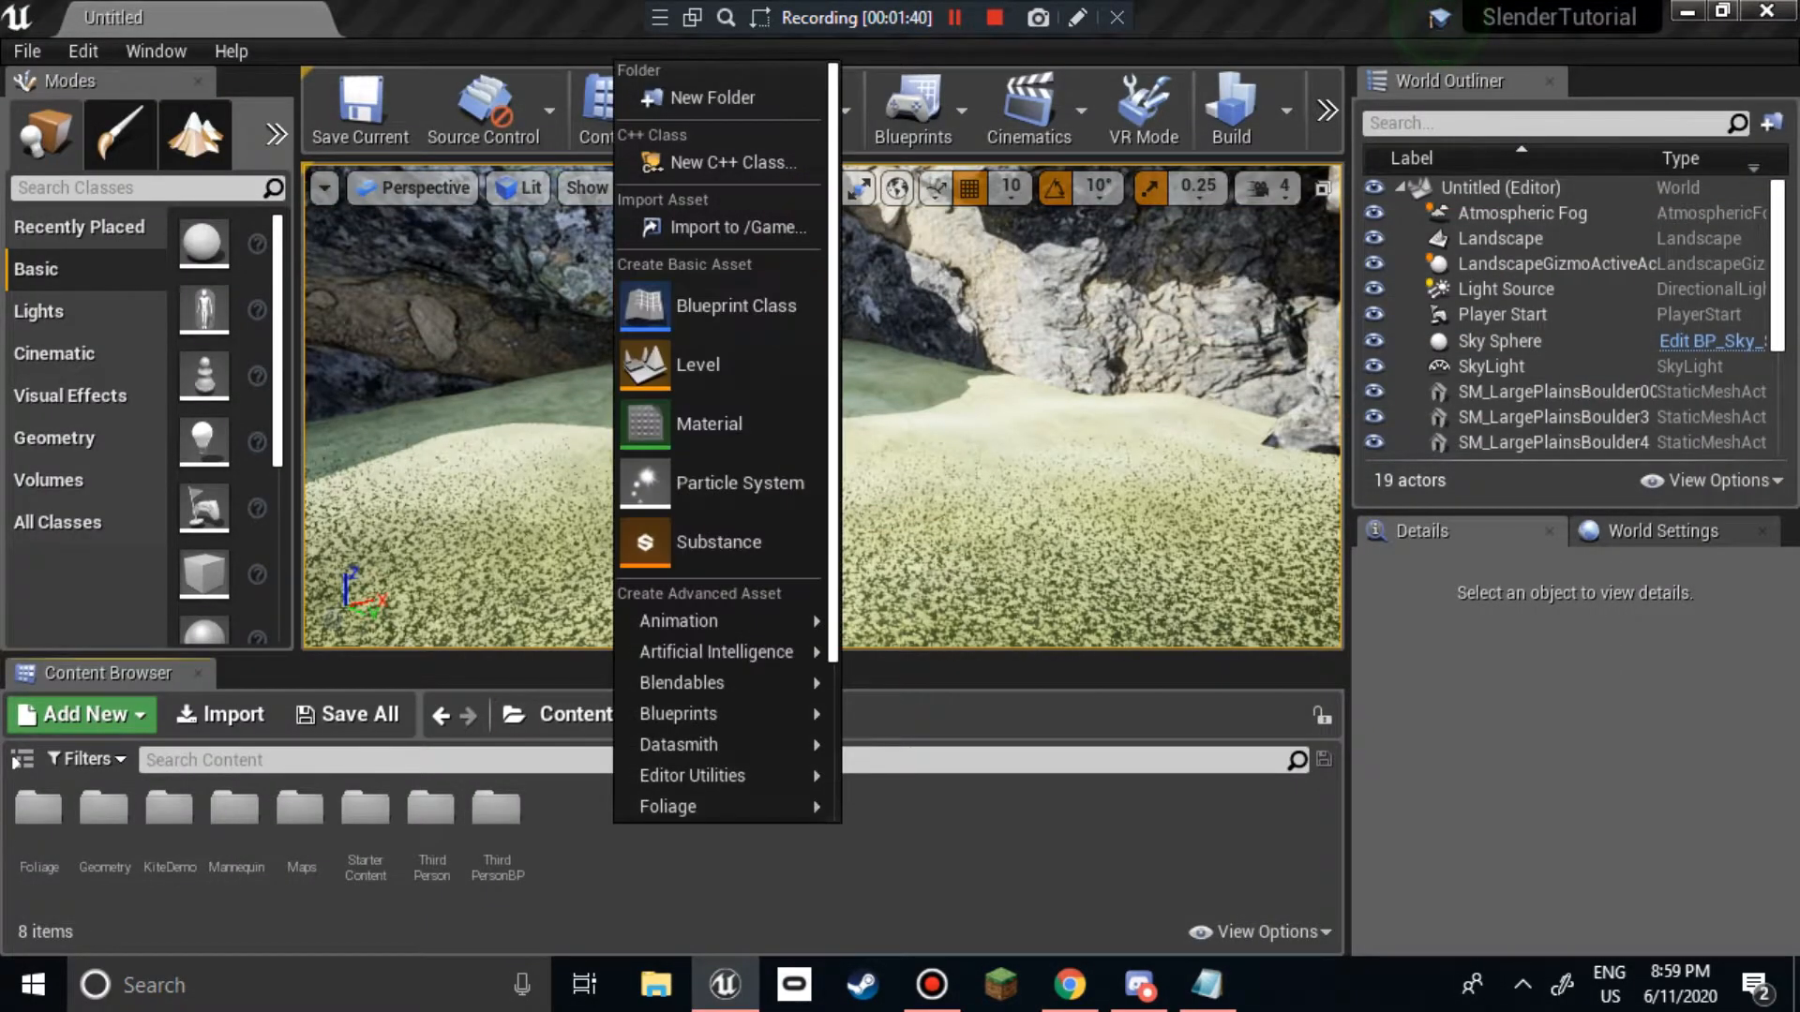
pyautogui.click(709, 97)
pyautogui.write('Models')
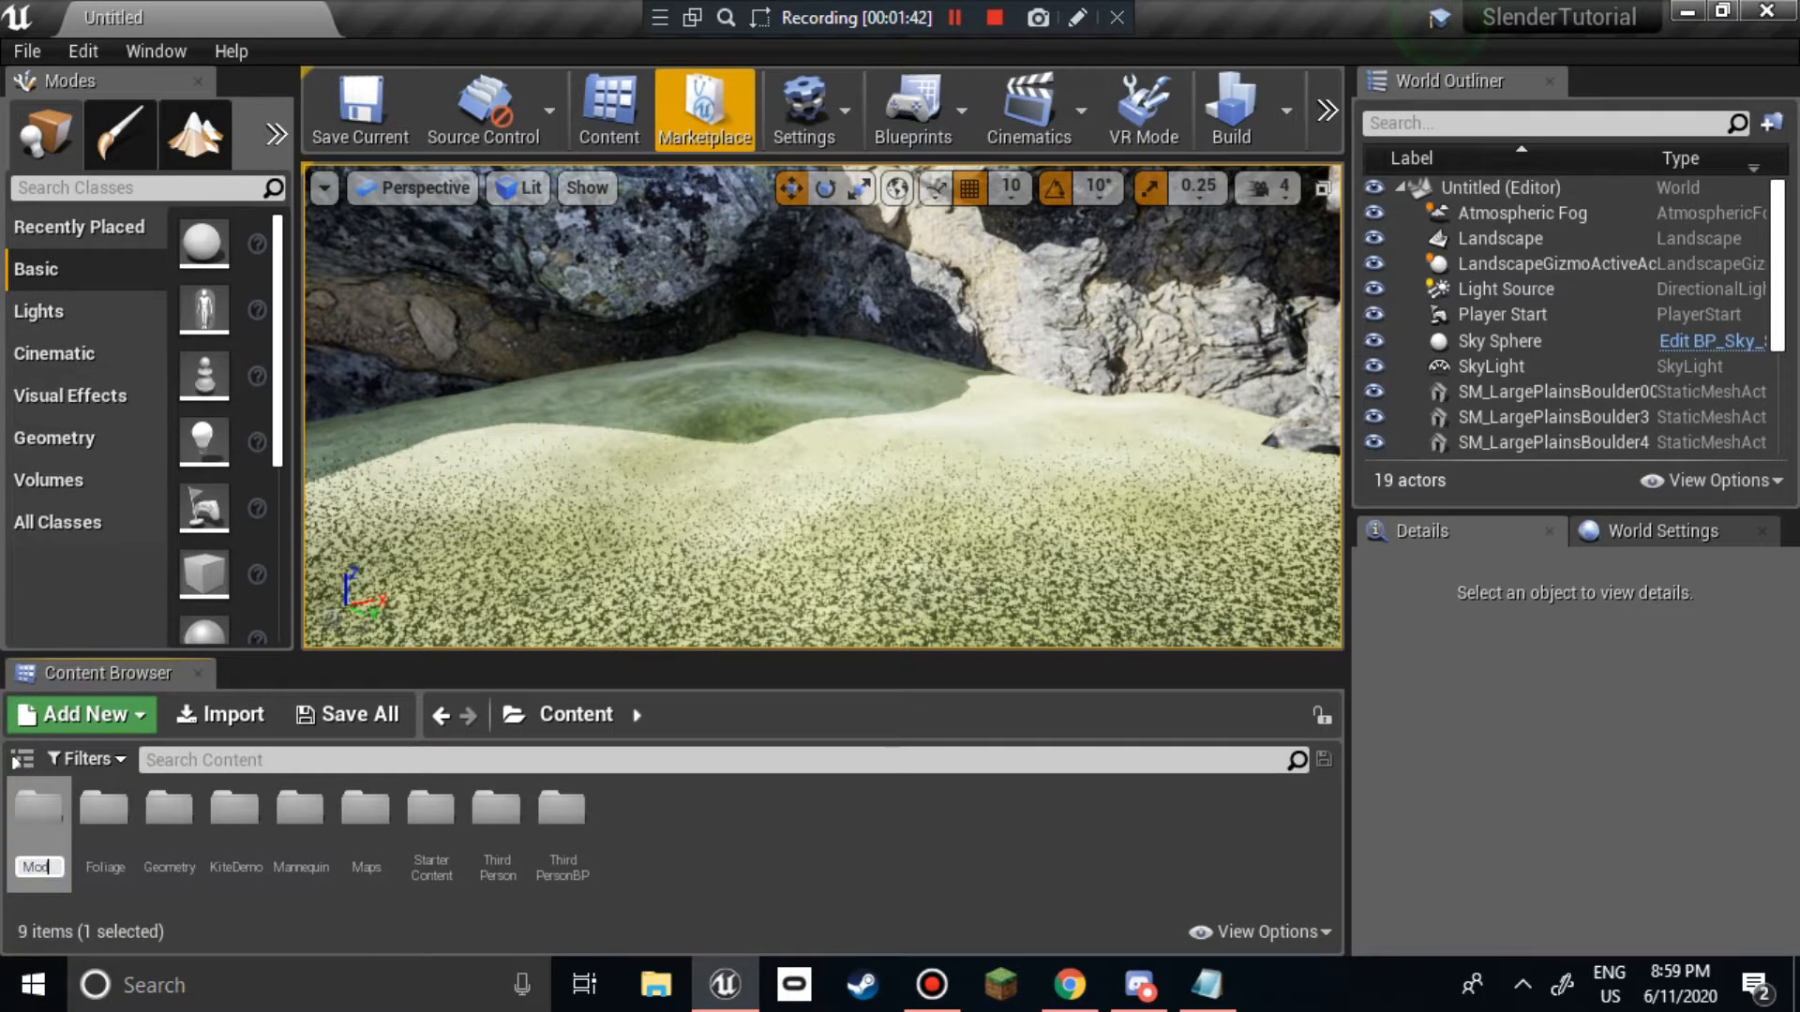
pyautogui.press('Return')
pyautogui.doubleClick(366, 811)
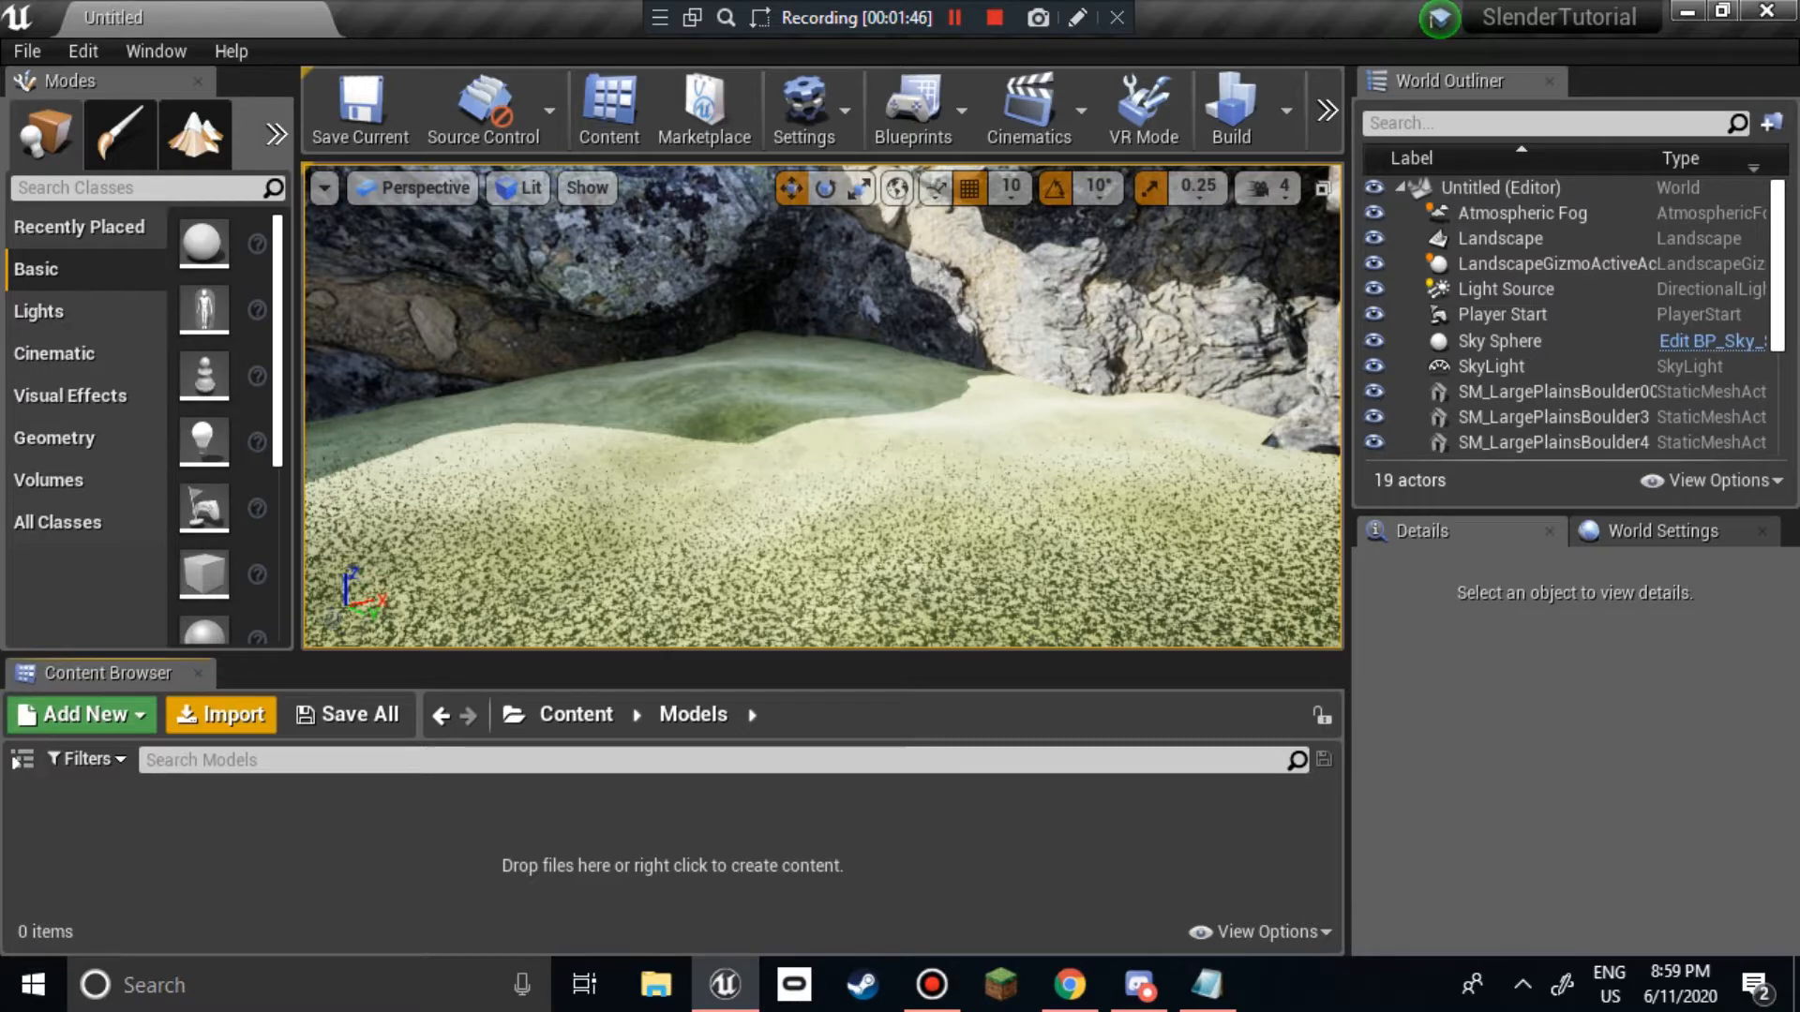
# Step: Create a folder named Shack inside the Models folder and open it
pyautogui.click(221, 715)
pyautogui.press('Escape')
pyautogui.rightClick(325, 881)
pyautogui.click(403, 229)
pyautogui.write('Shack')
pyautogui.press('Return')
pyautogui.click(325, 863)
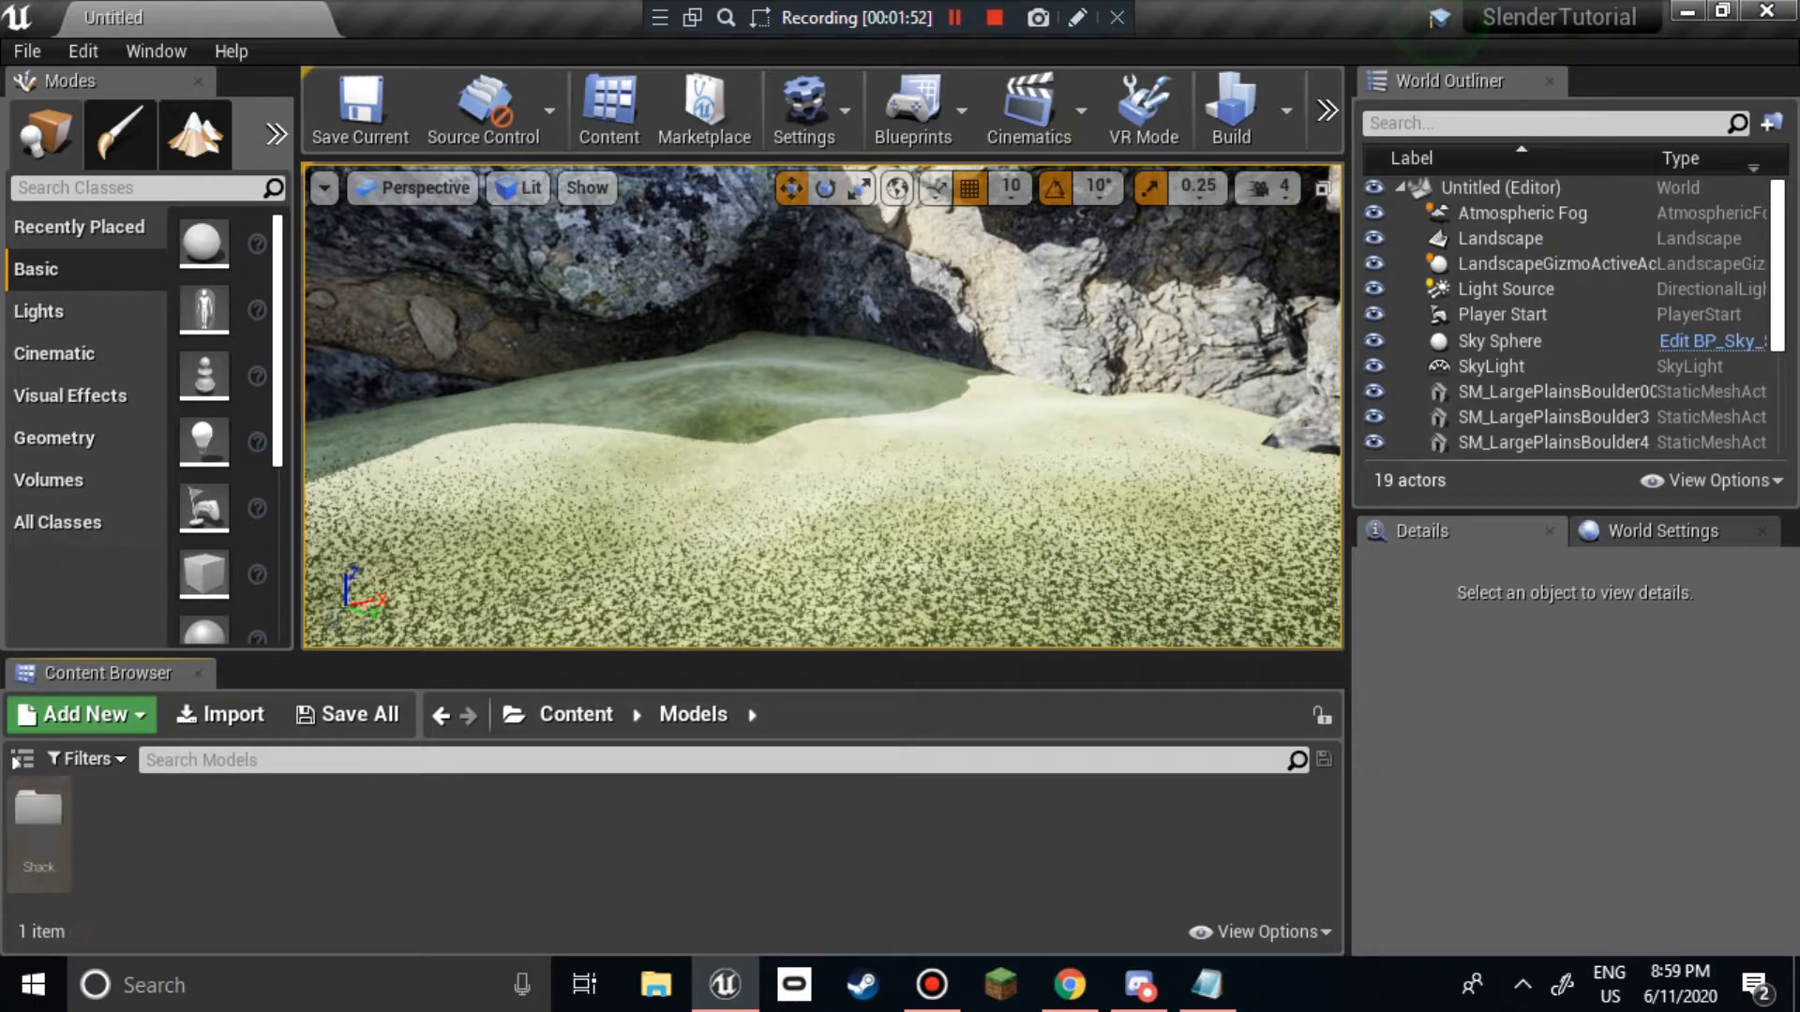
pyautogui.doubleClick(39, 830)
# Step: Import shack7.fbx from Downloads into the Shack folder with the default import options, then close the Message Log
pyautogui.click(222, 714)
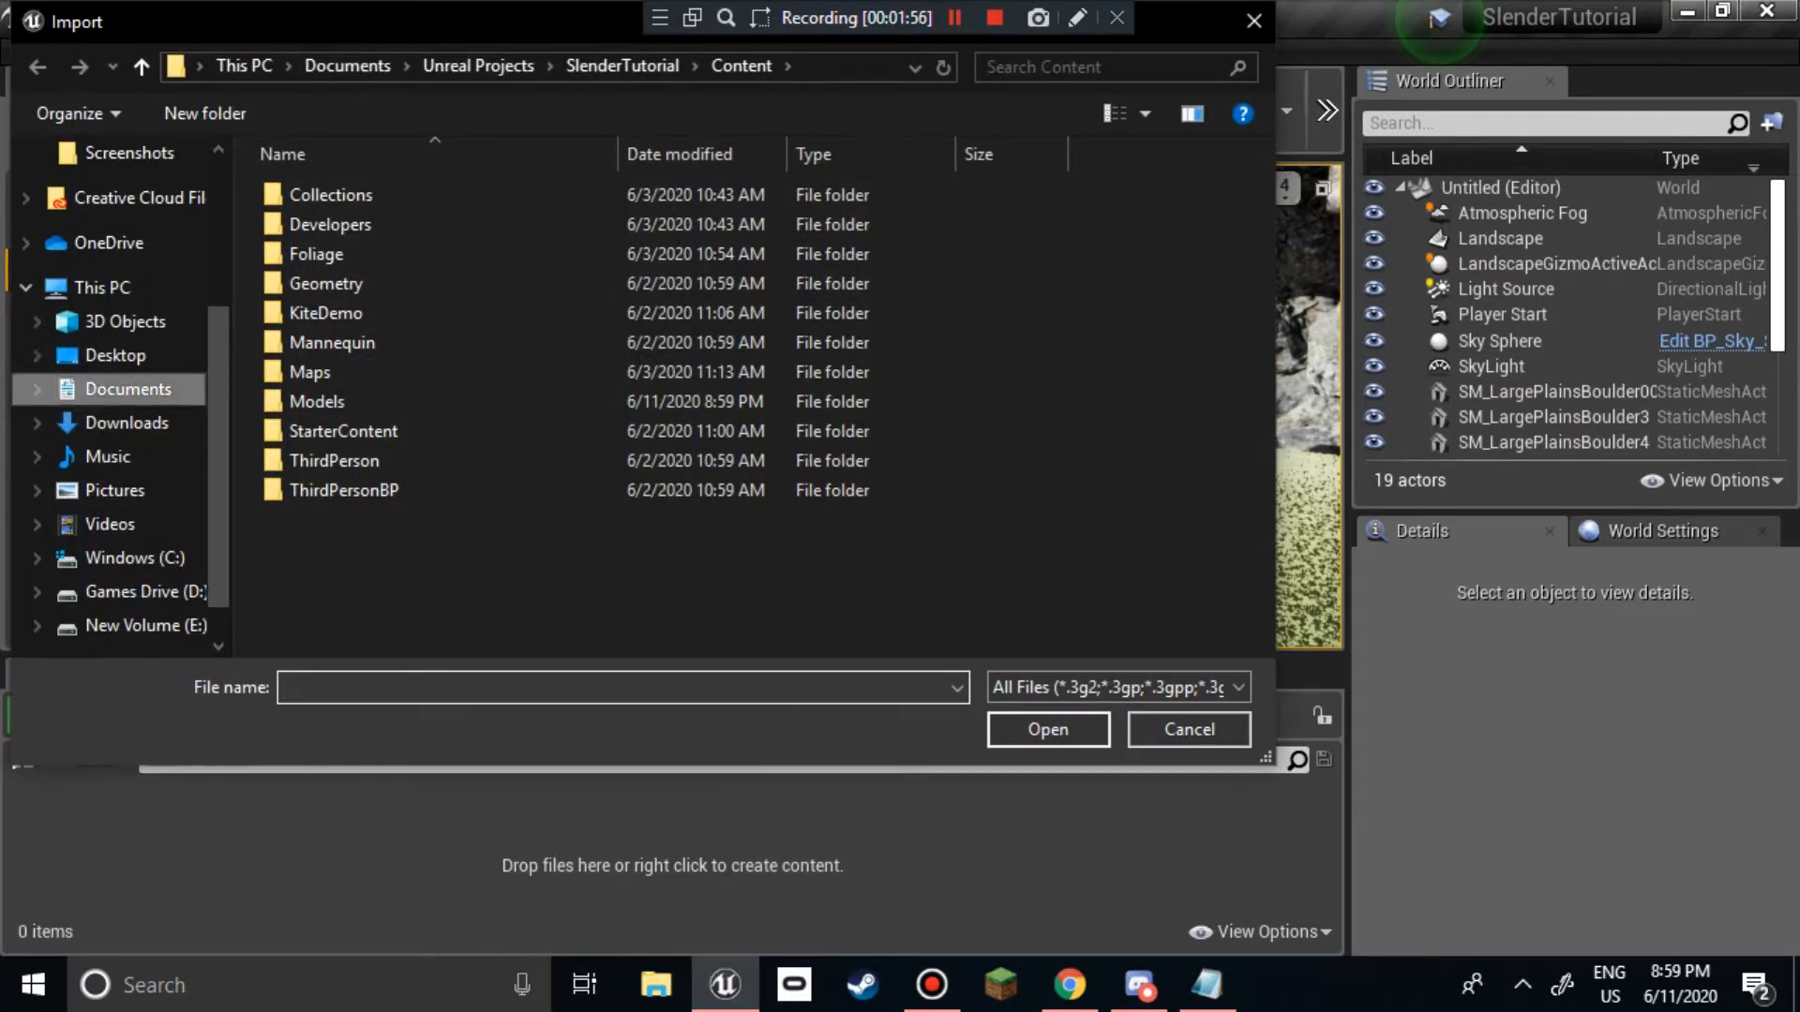
pyautogui.click(127, 423)
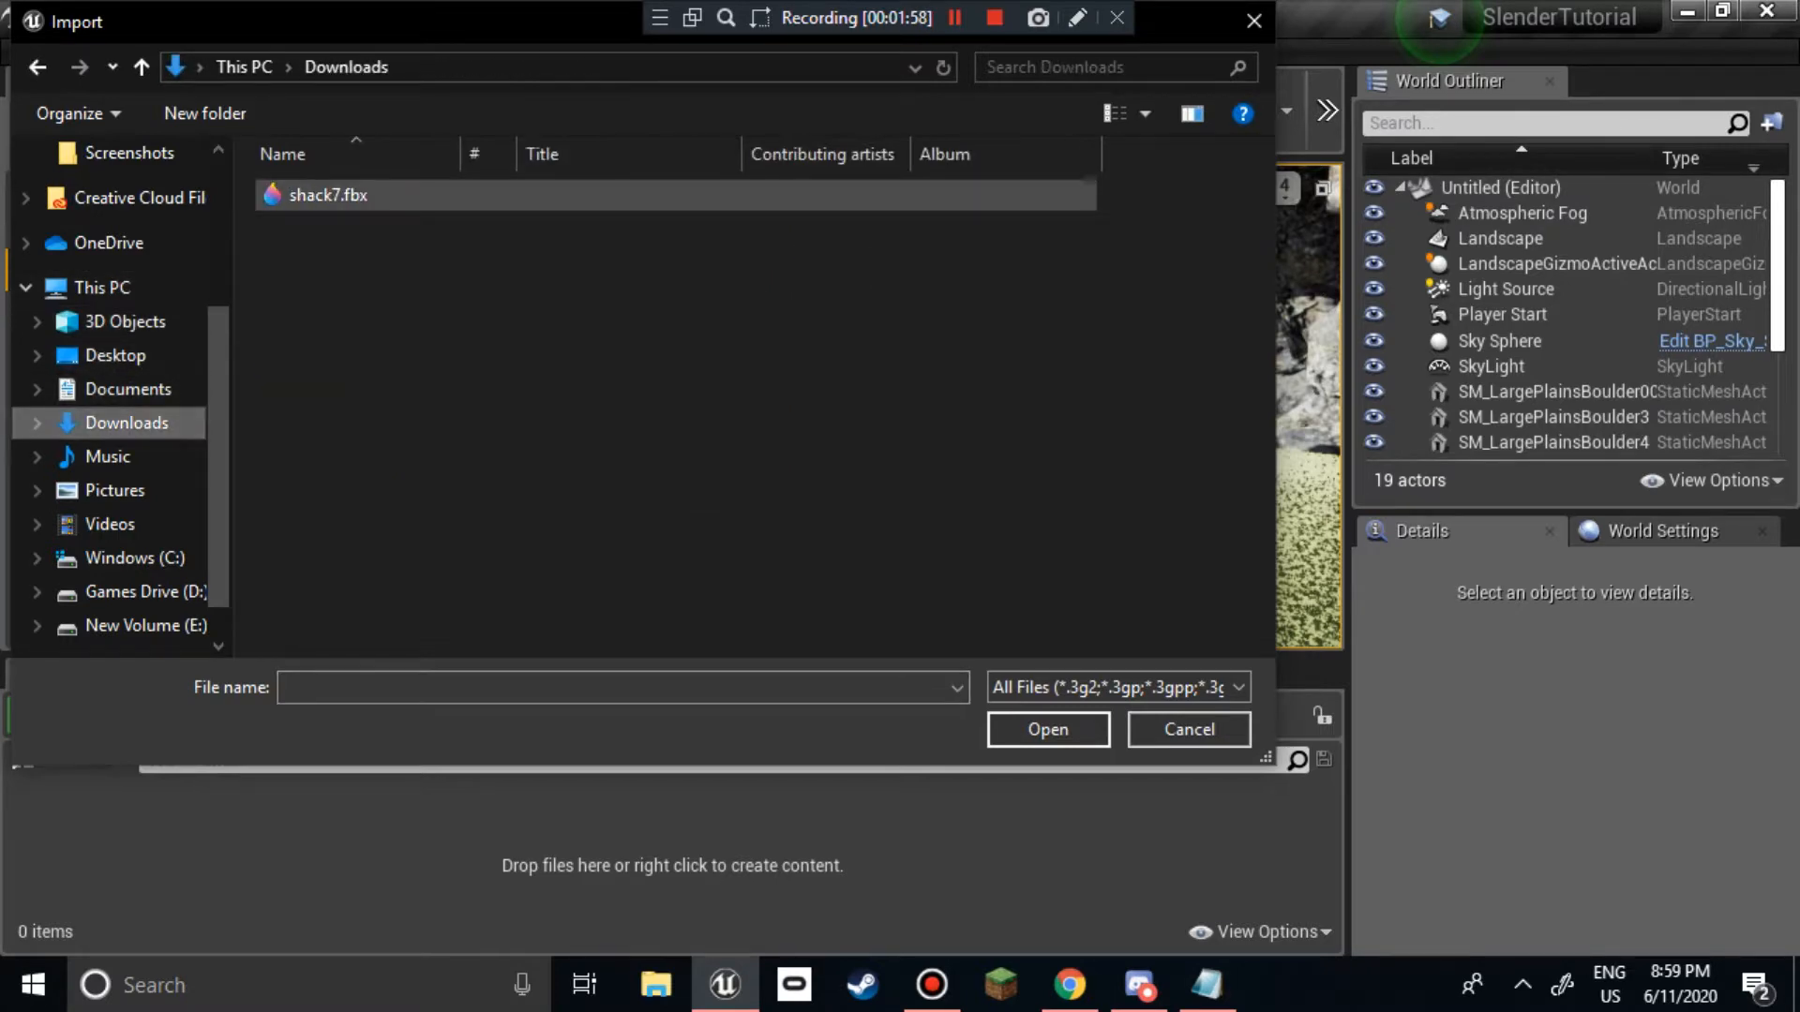
pyautogui.doubleClick(328, 194)
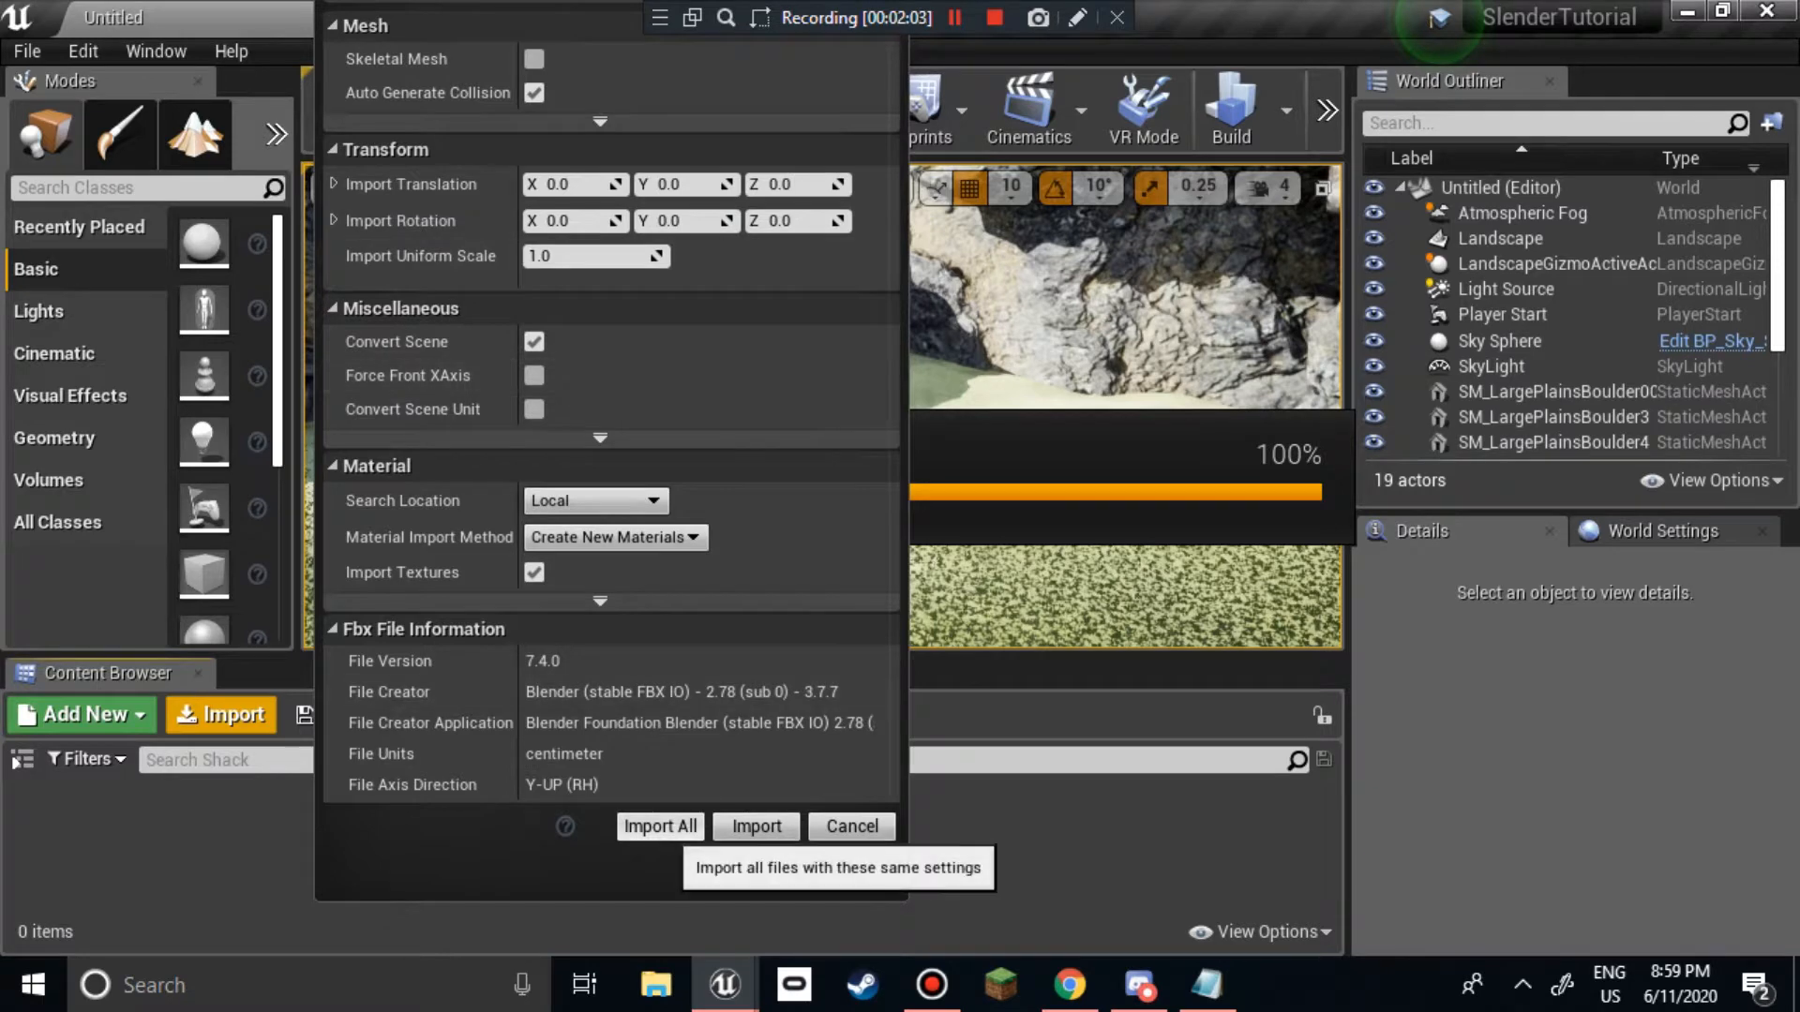
pyautogui.click(661, 826)
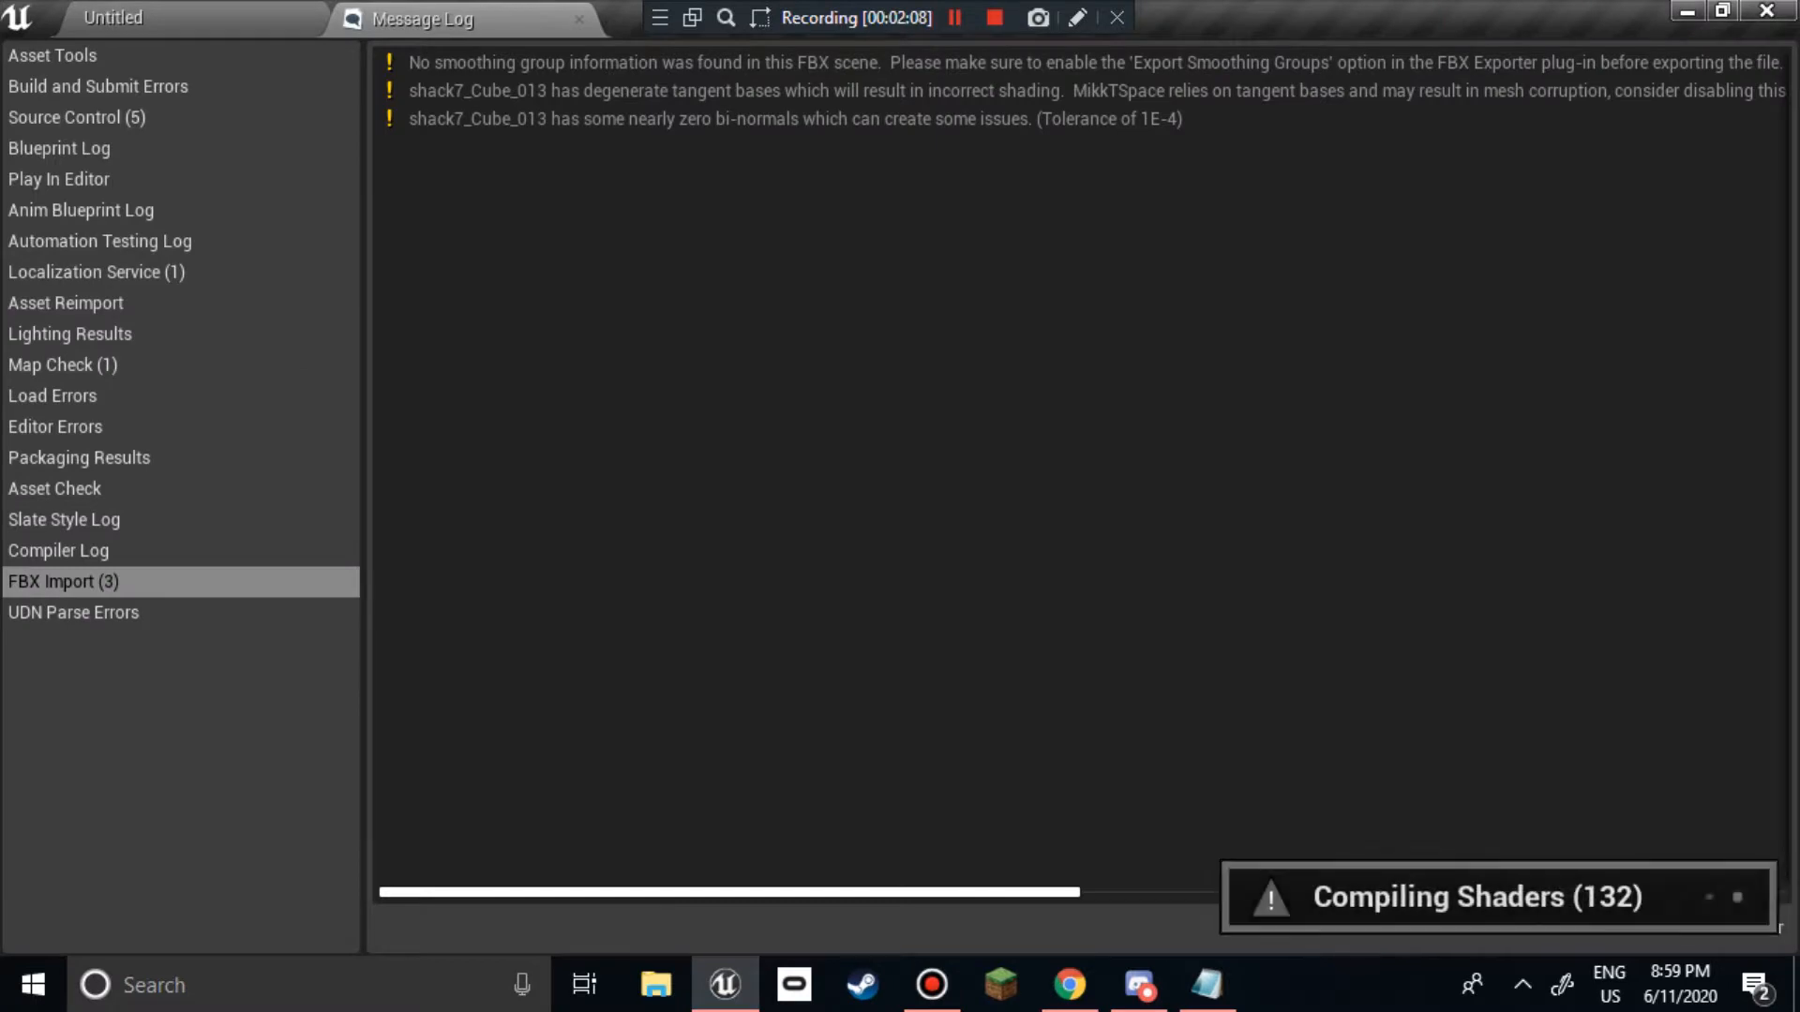
pyautogui.click(579, 19)
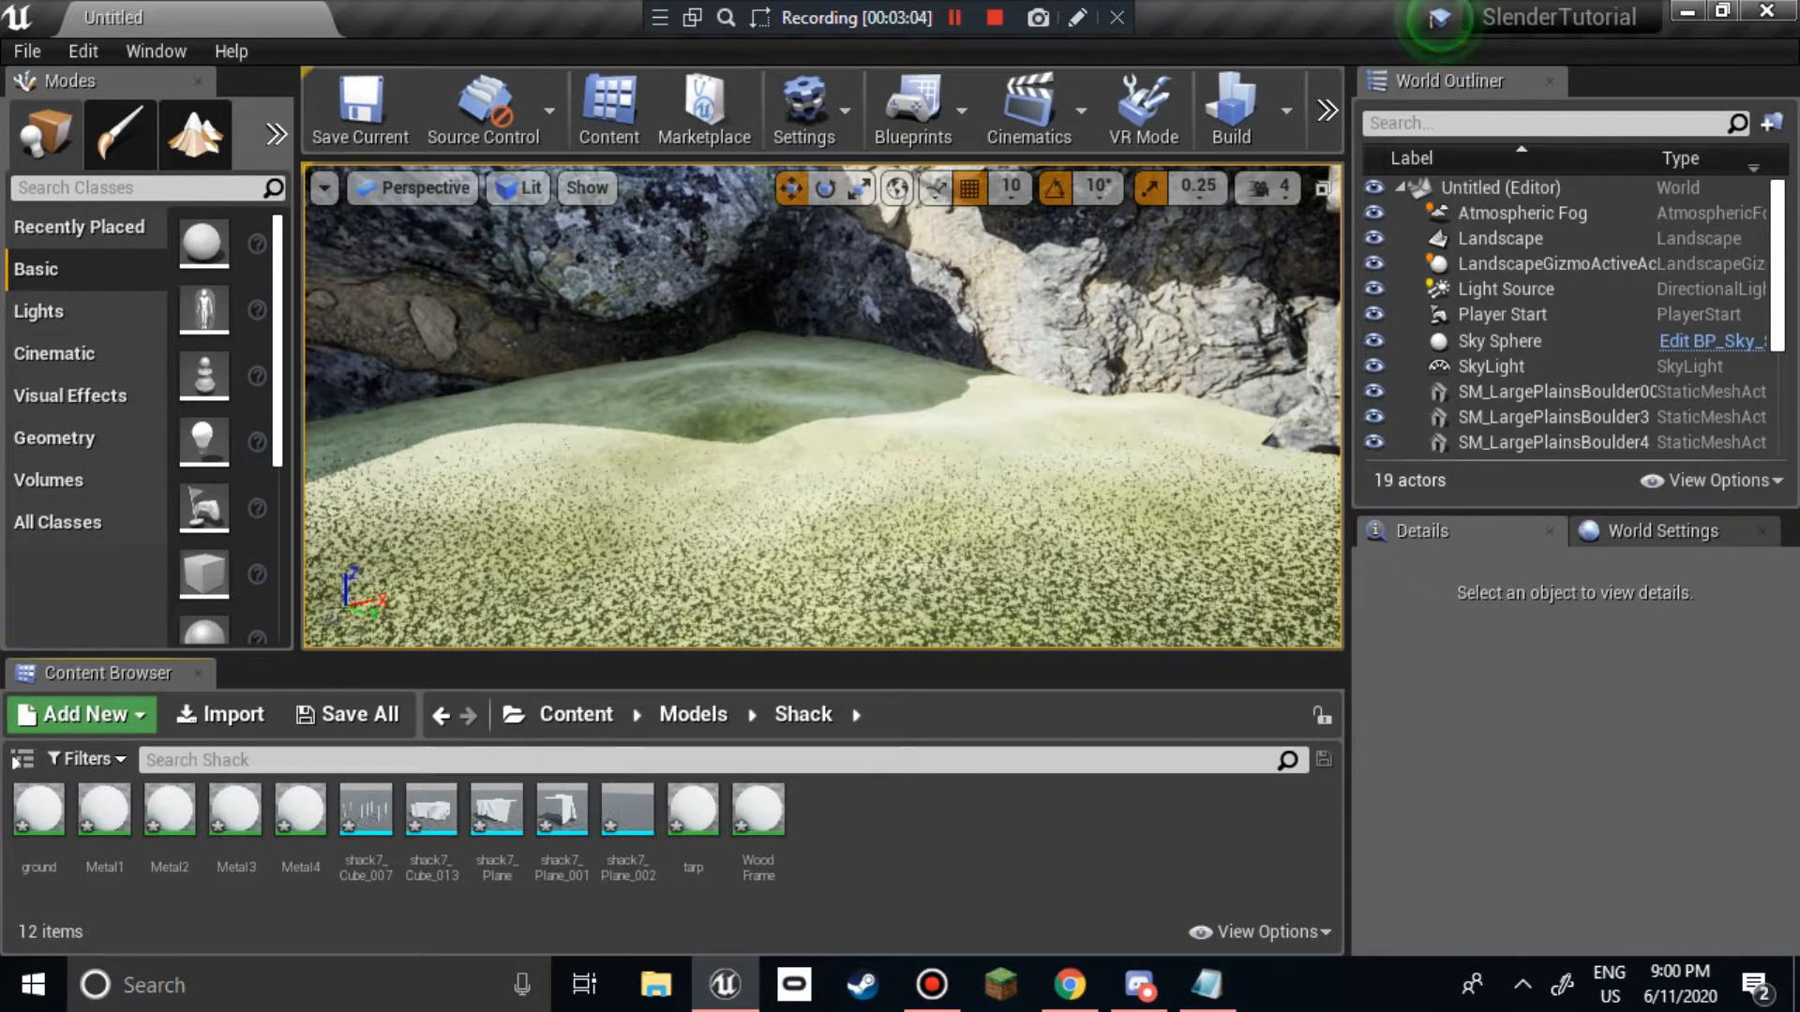
# Step: Create a folder named Mats inside the Shack folder and open it
pyautogui.rightClick(849, 834)
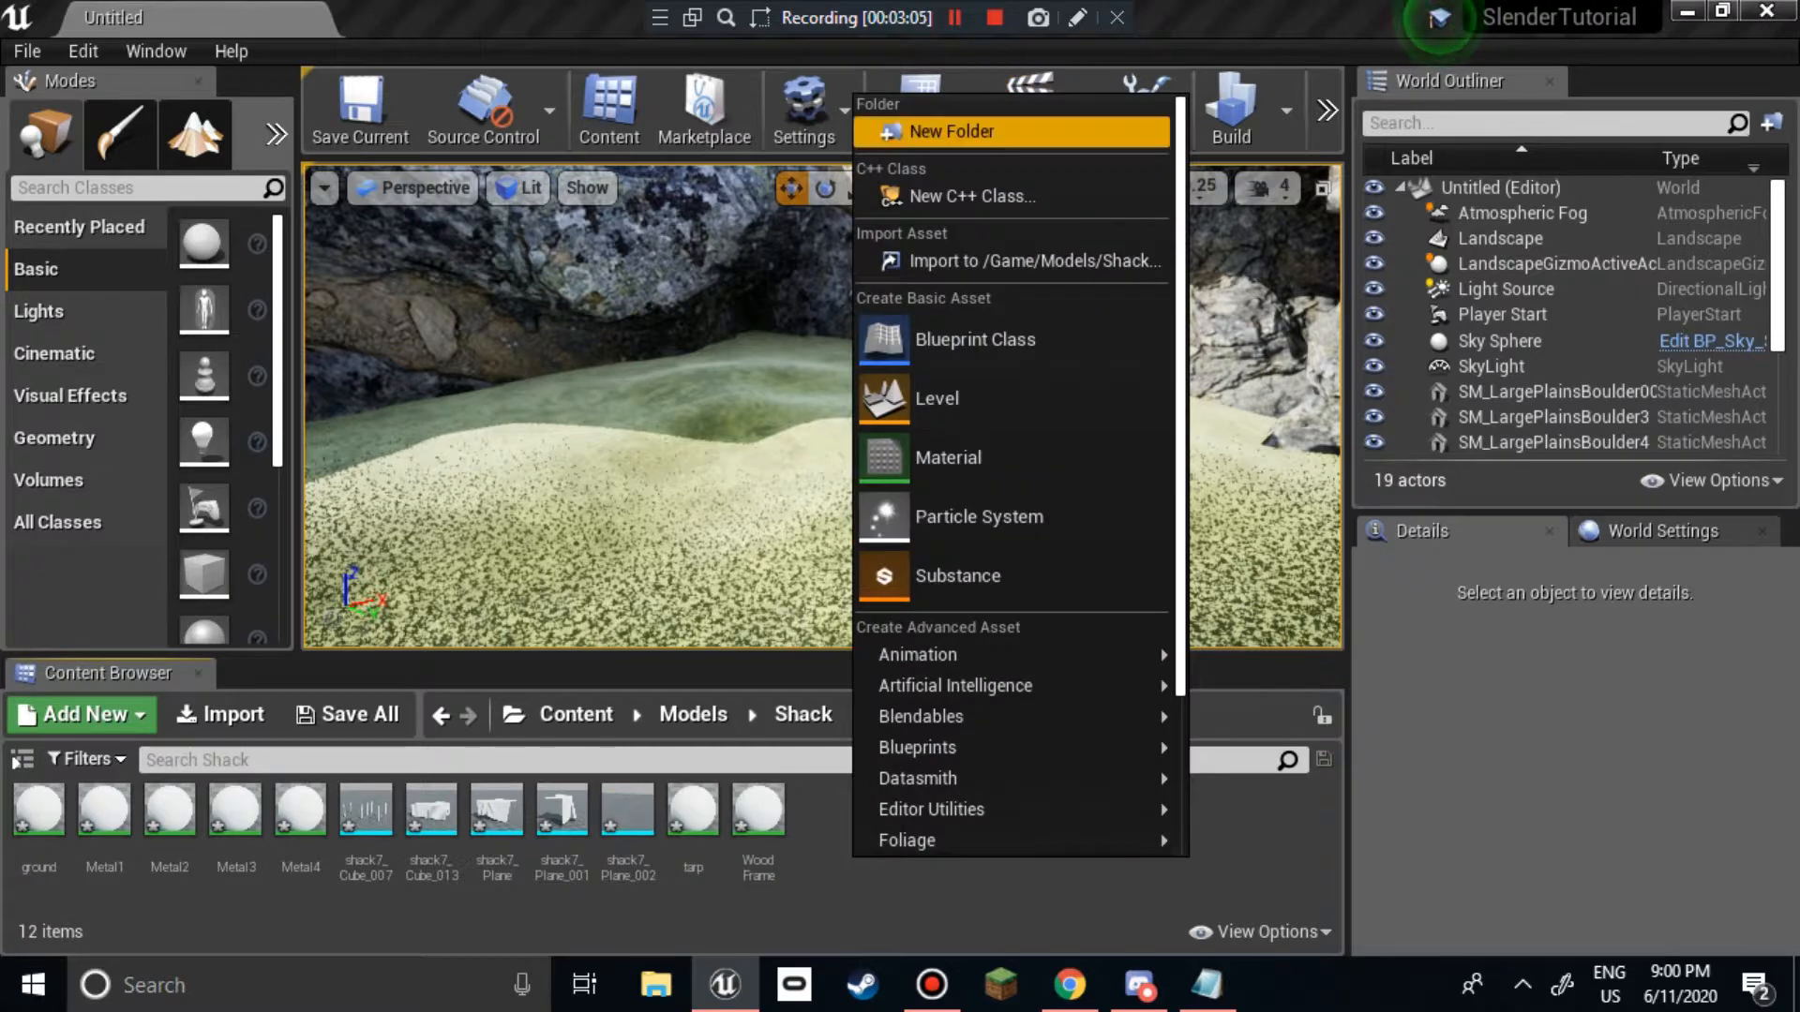
pyautogui.click(947, 129)
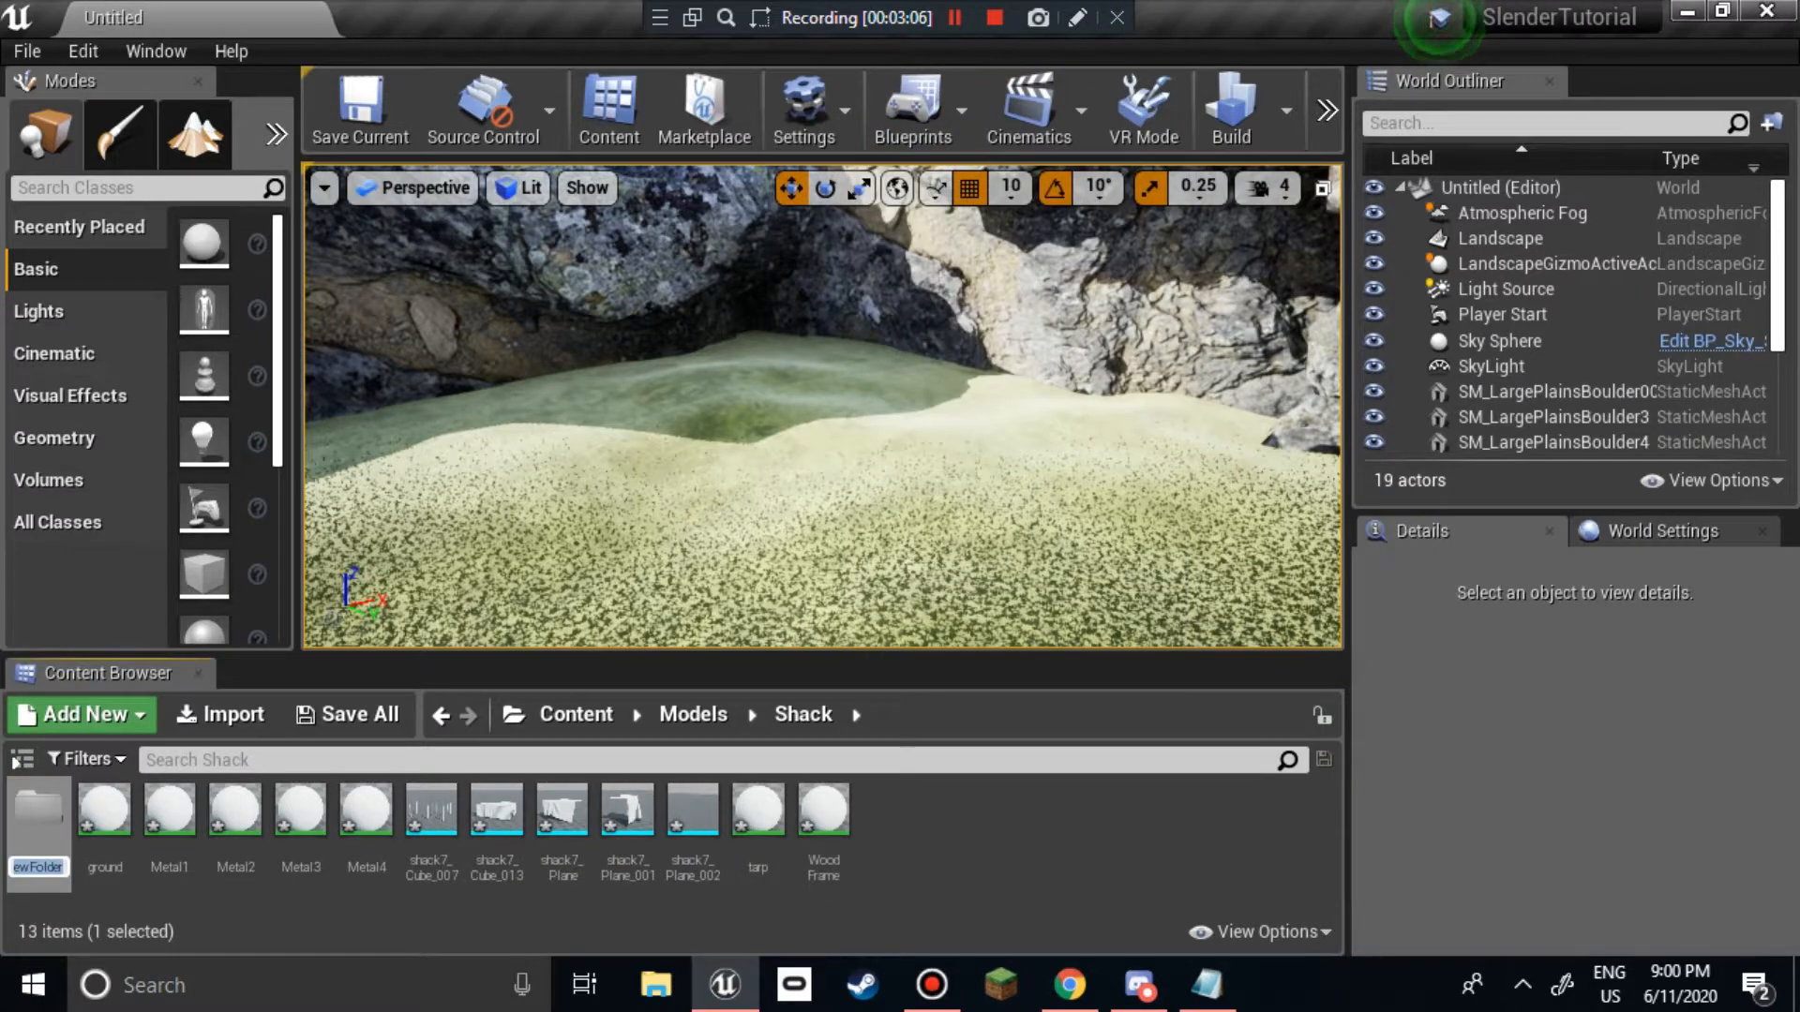
pyautogui.write('Mats')
pyautogui.press('Return')
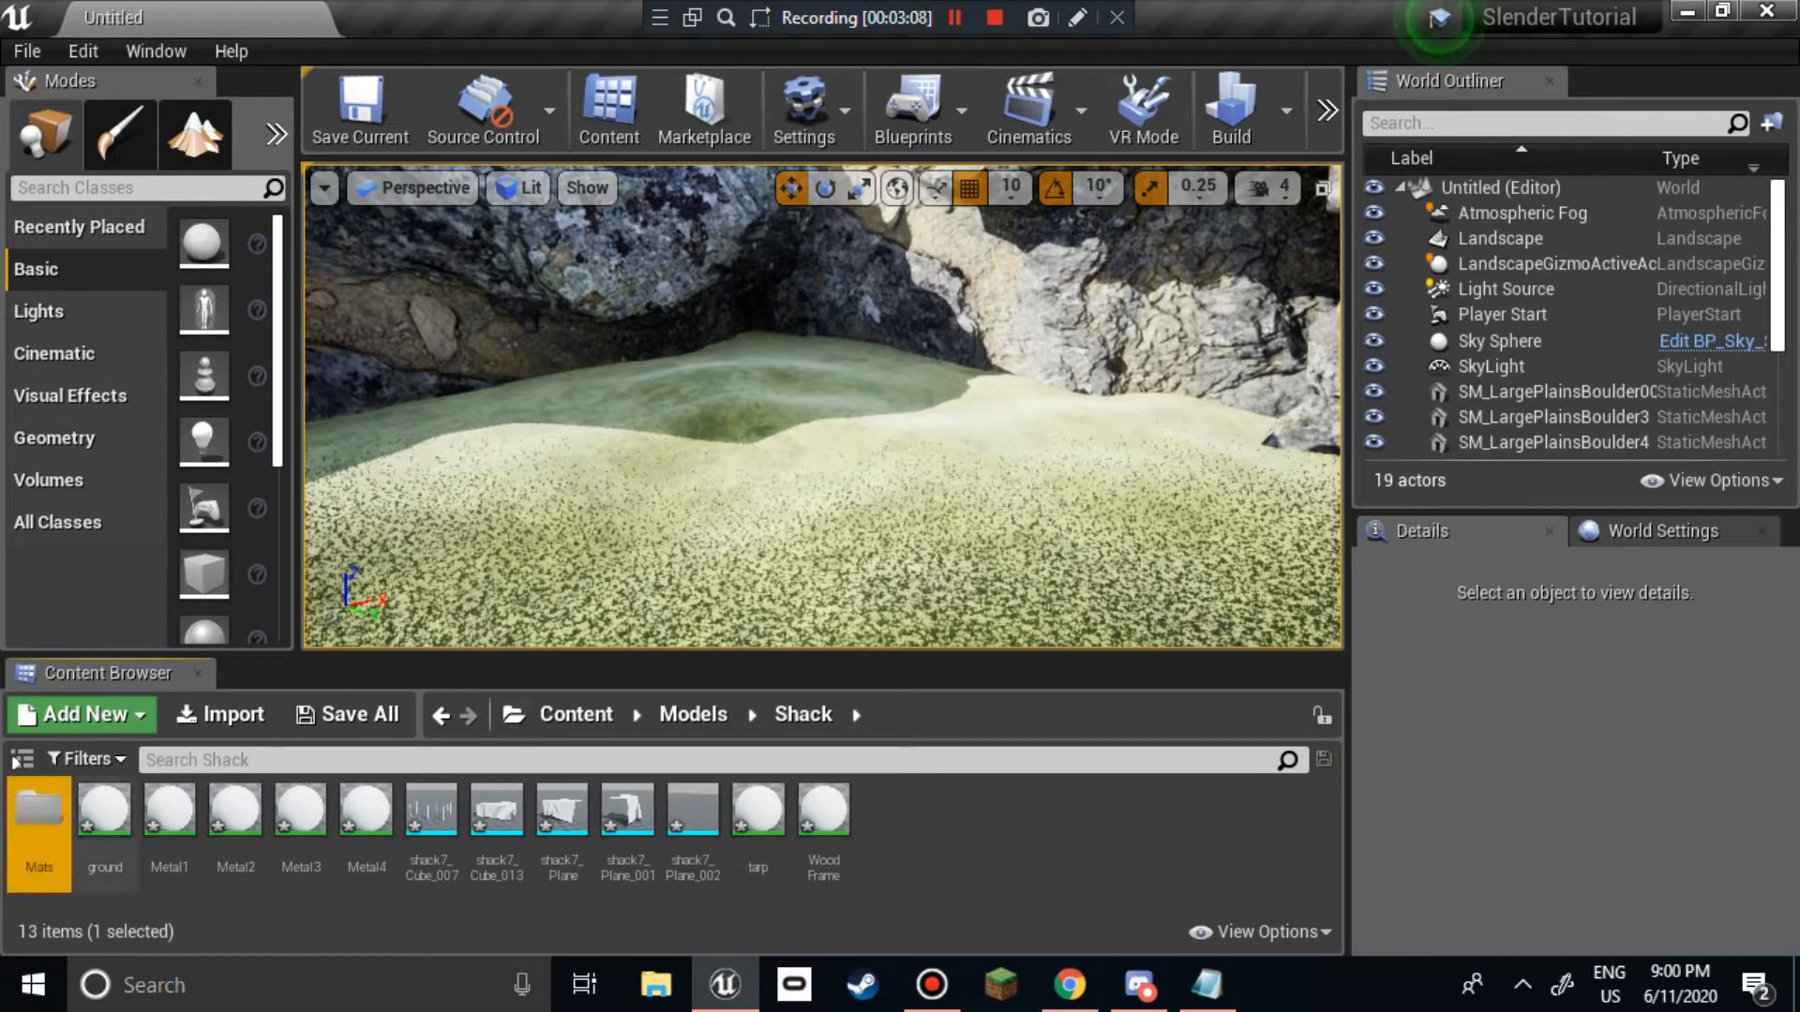
pyautogui.doubleClick(39, 825)
pyautogui.click(220, 714)
pyautogui.press('Escape')
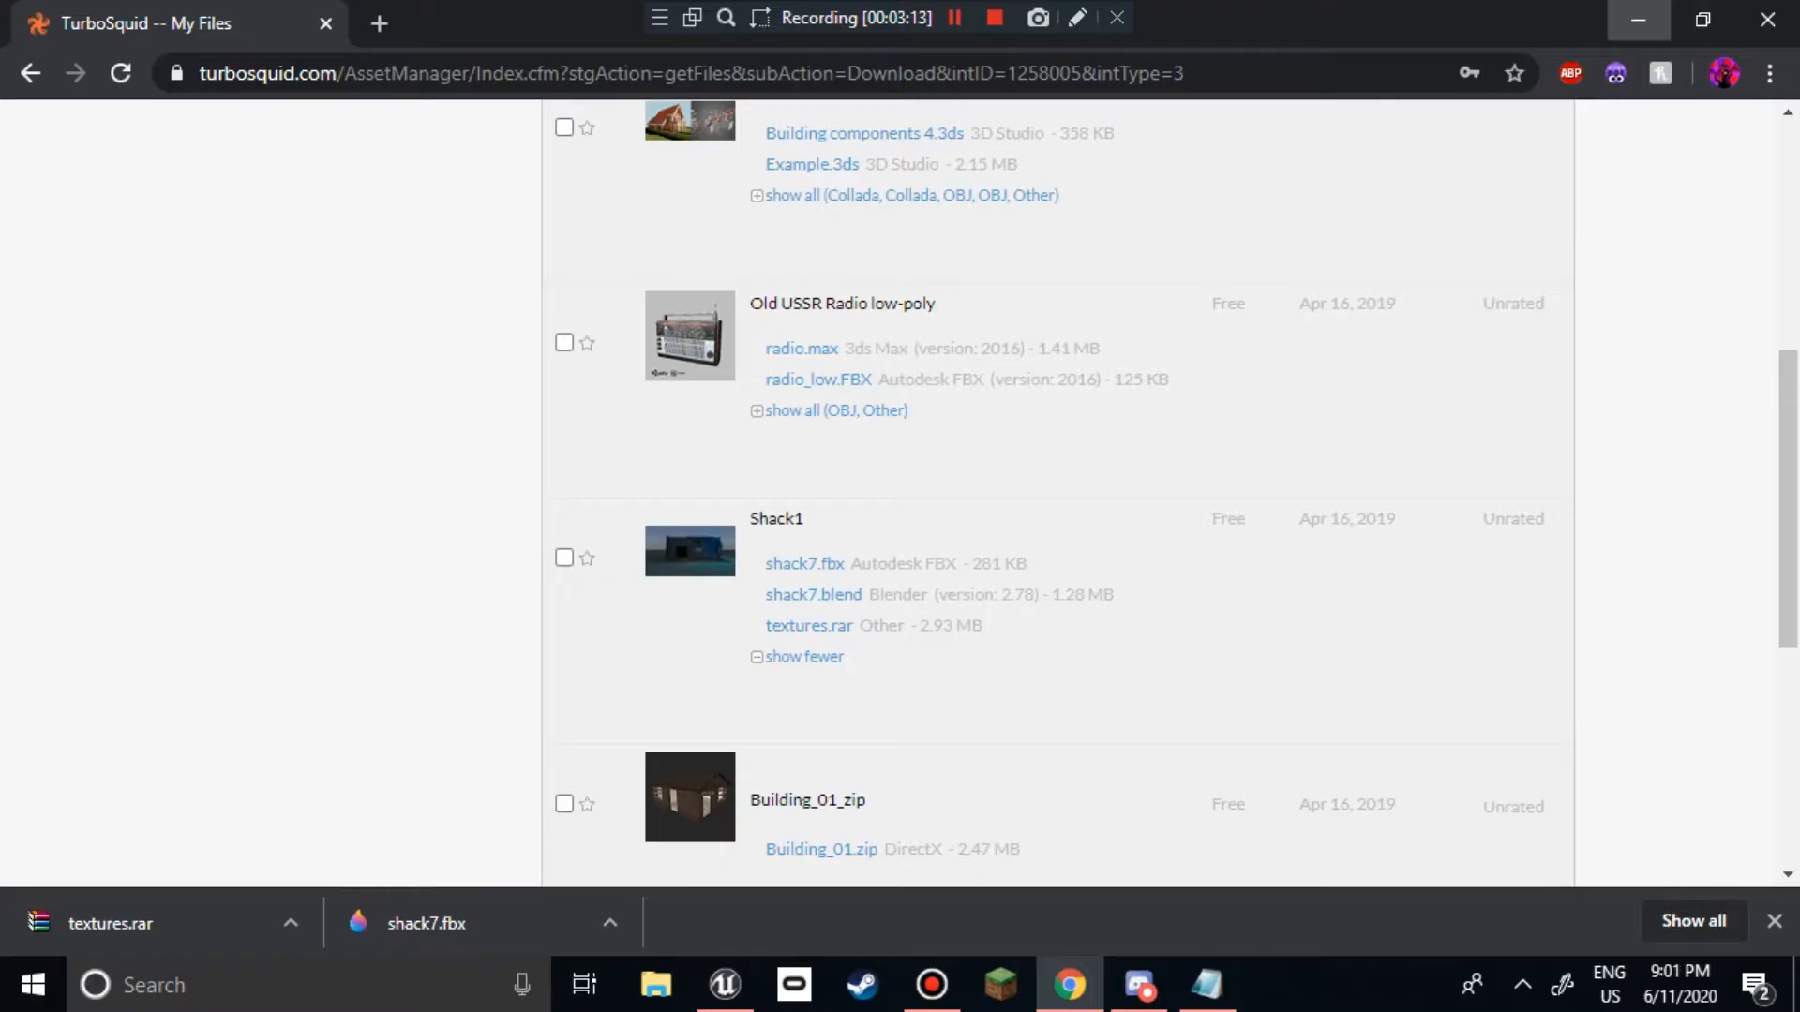
# Step: Move textures.rar from the Downloads folder to the desktop, and close File Explorer
pyautogui.click(1637, 21)
pyautogui.click(1167, 345)
pyautogui.click(656, 984)
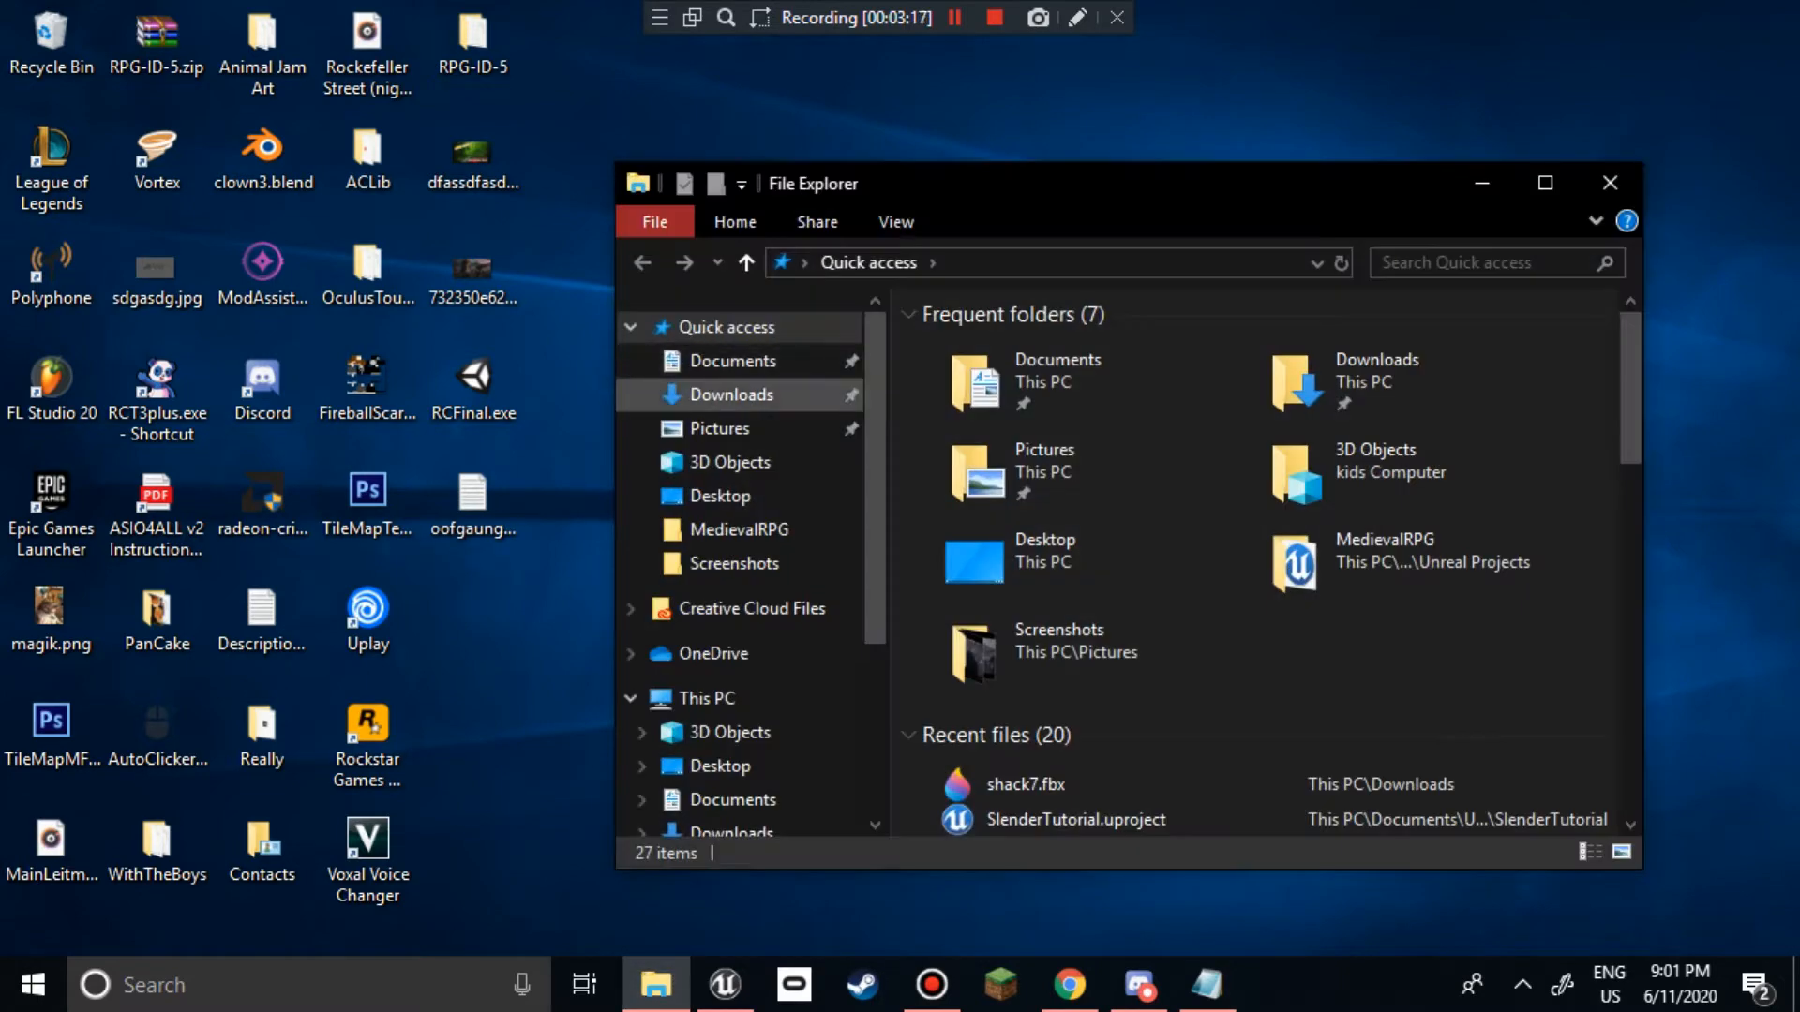
pyautogui.click(731, 394)
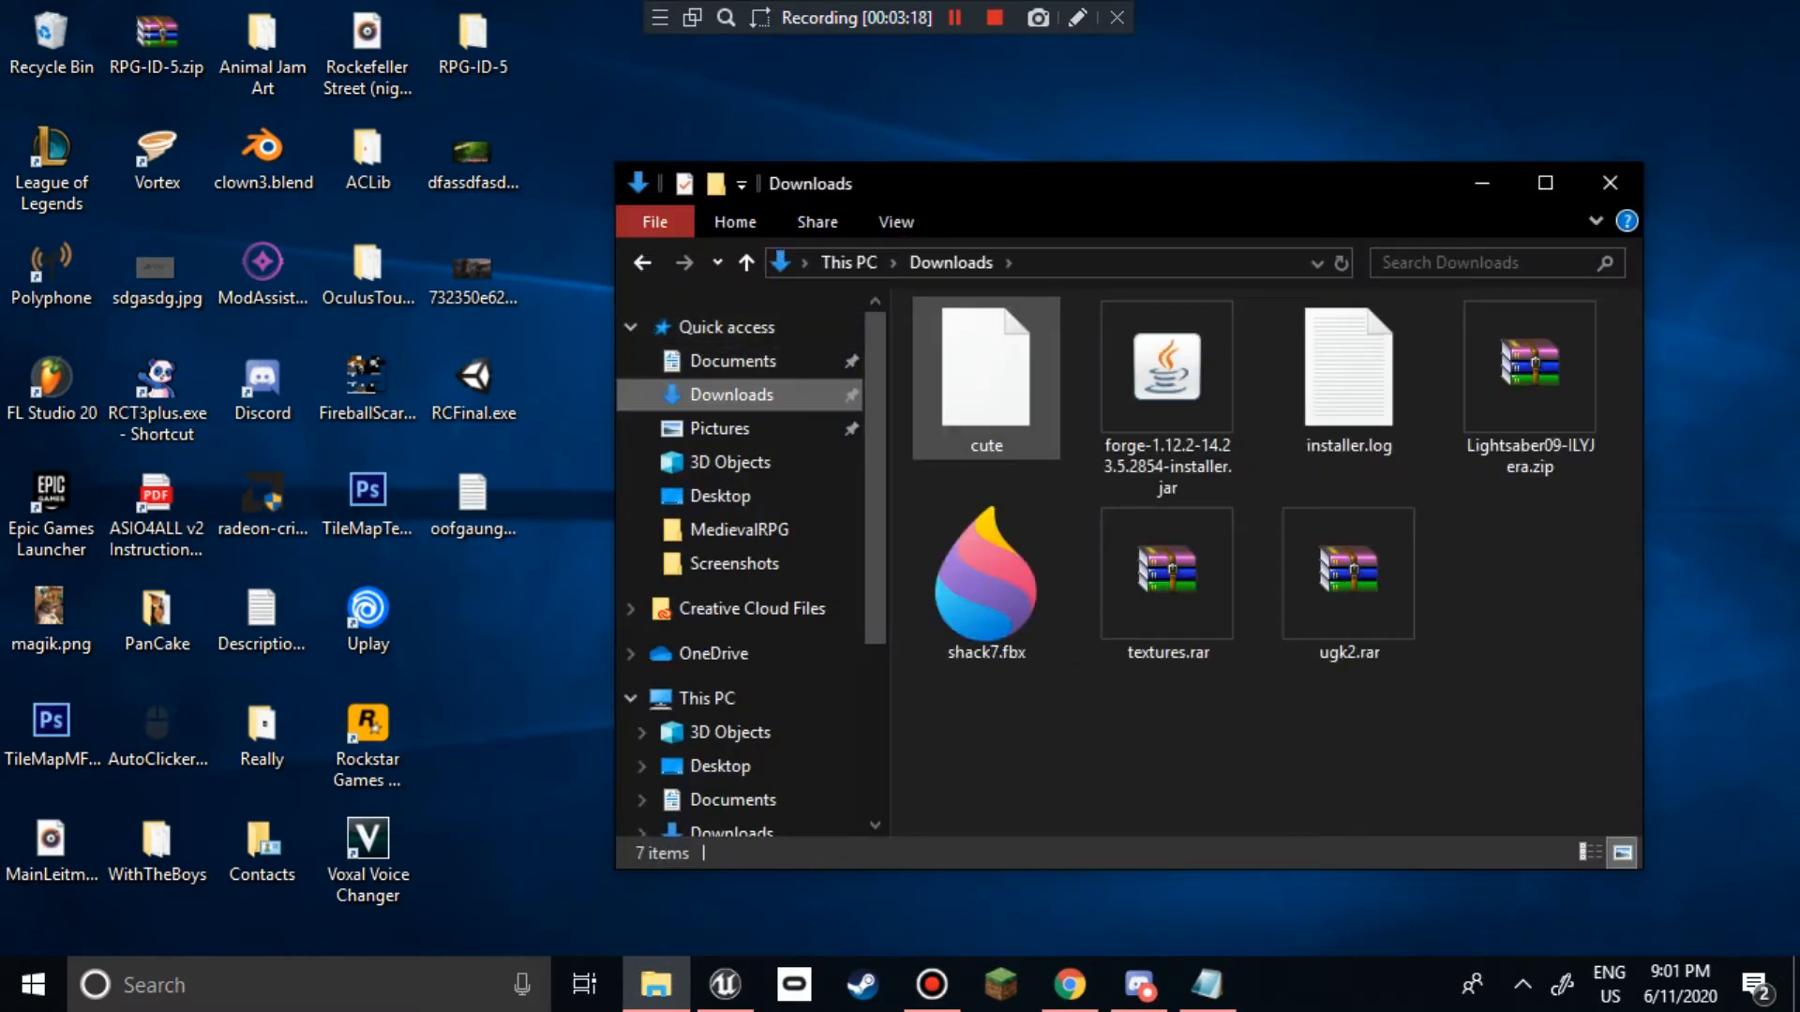
pyautogui.moveTo(1167, 571); pyautogui.dragTo(1711, 141)
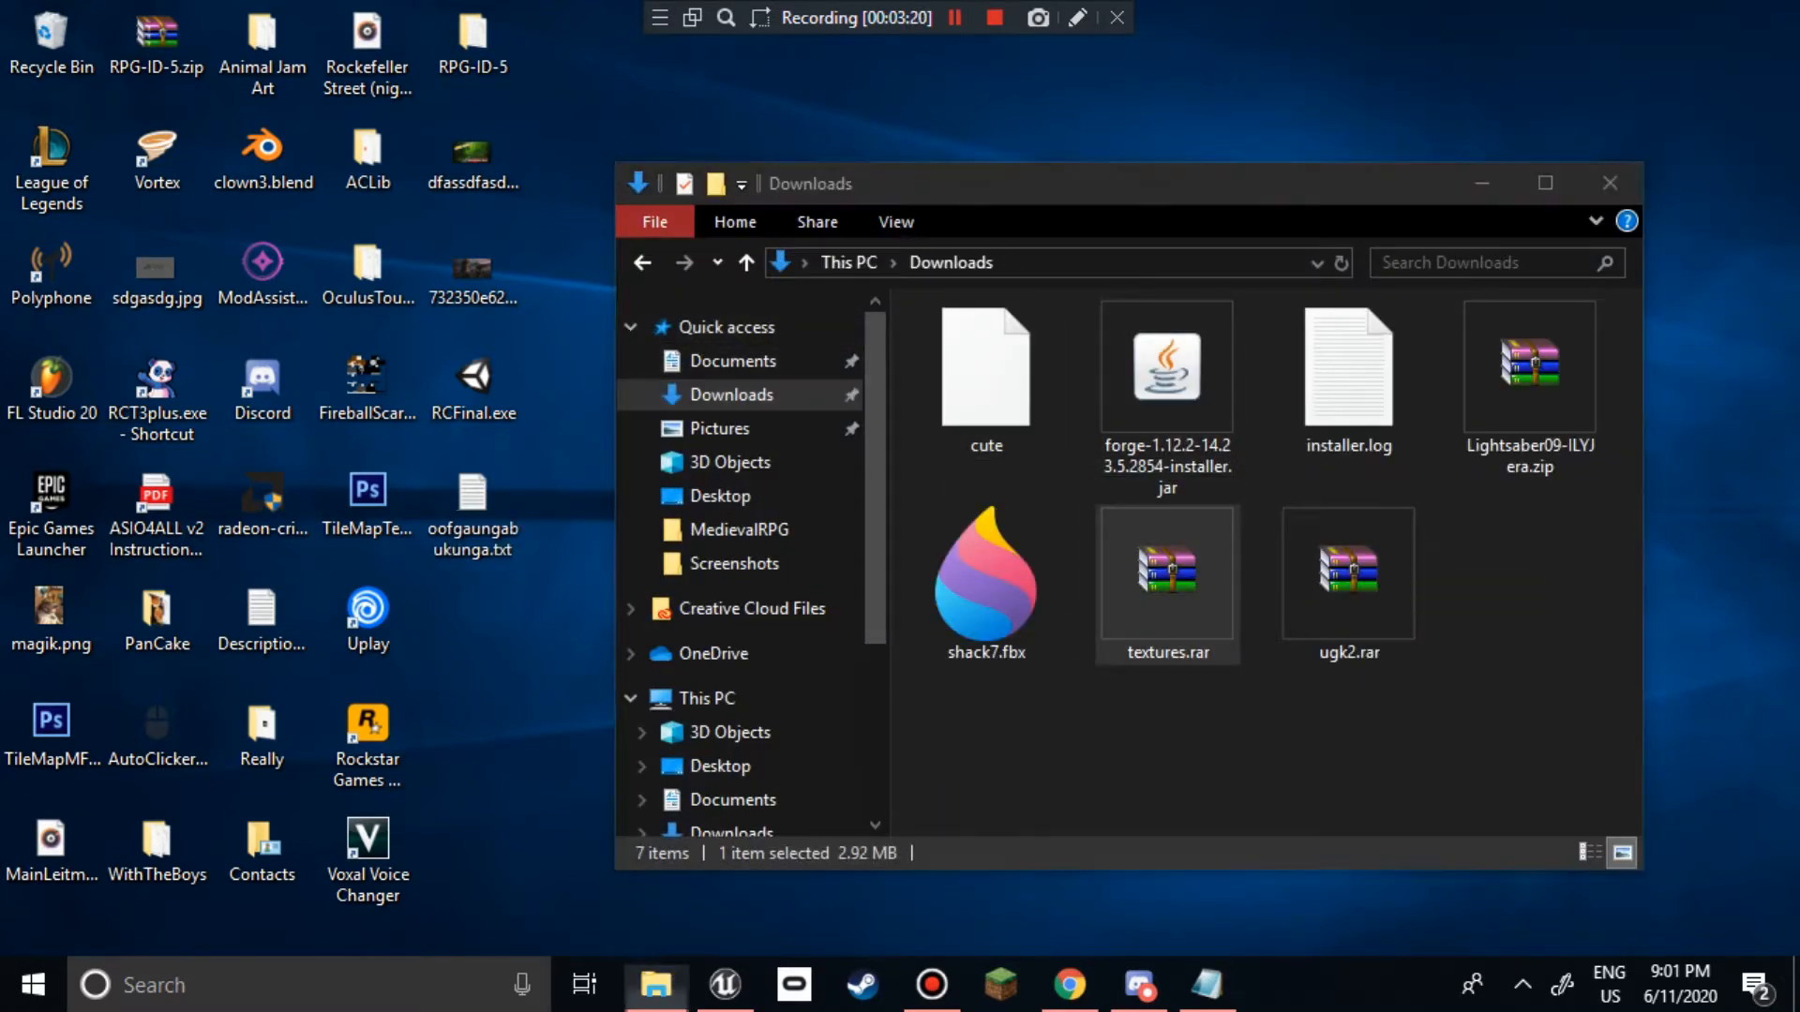
pyautogui.click(1610, 183)
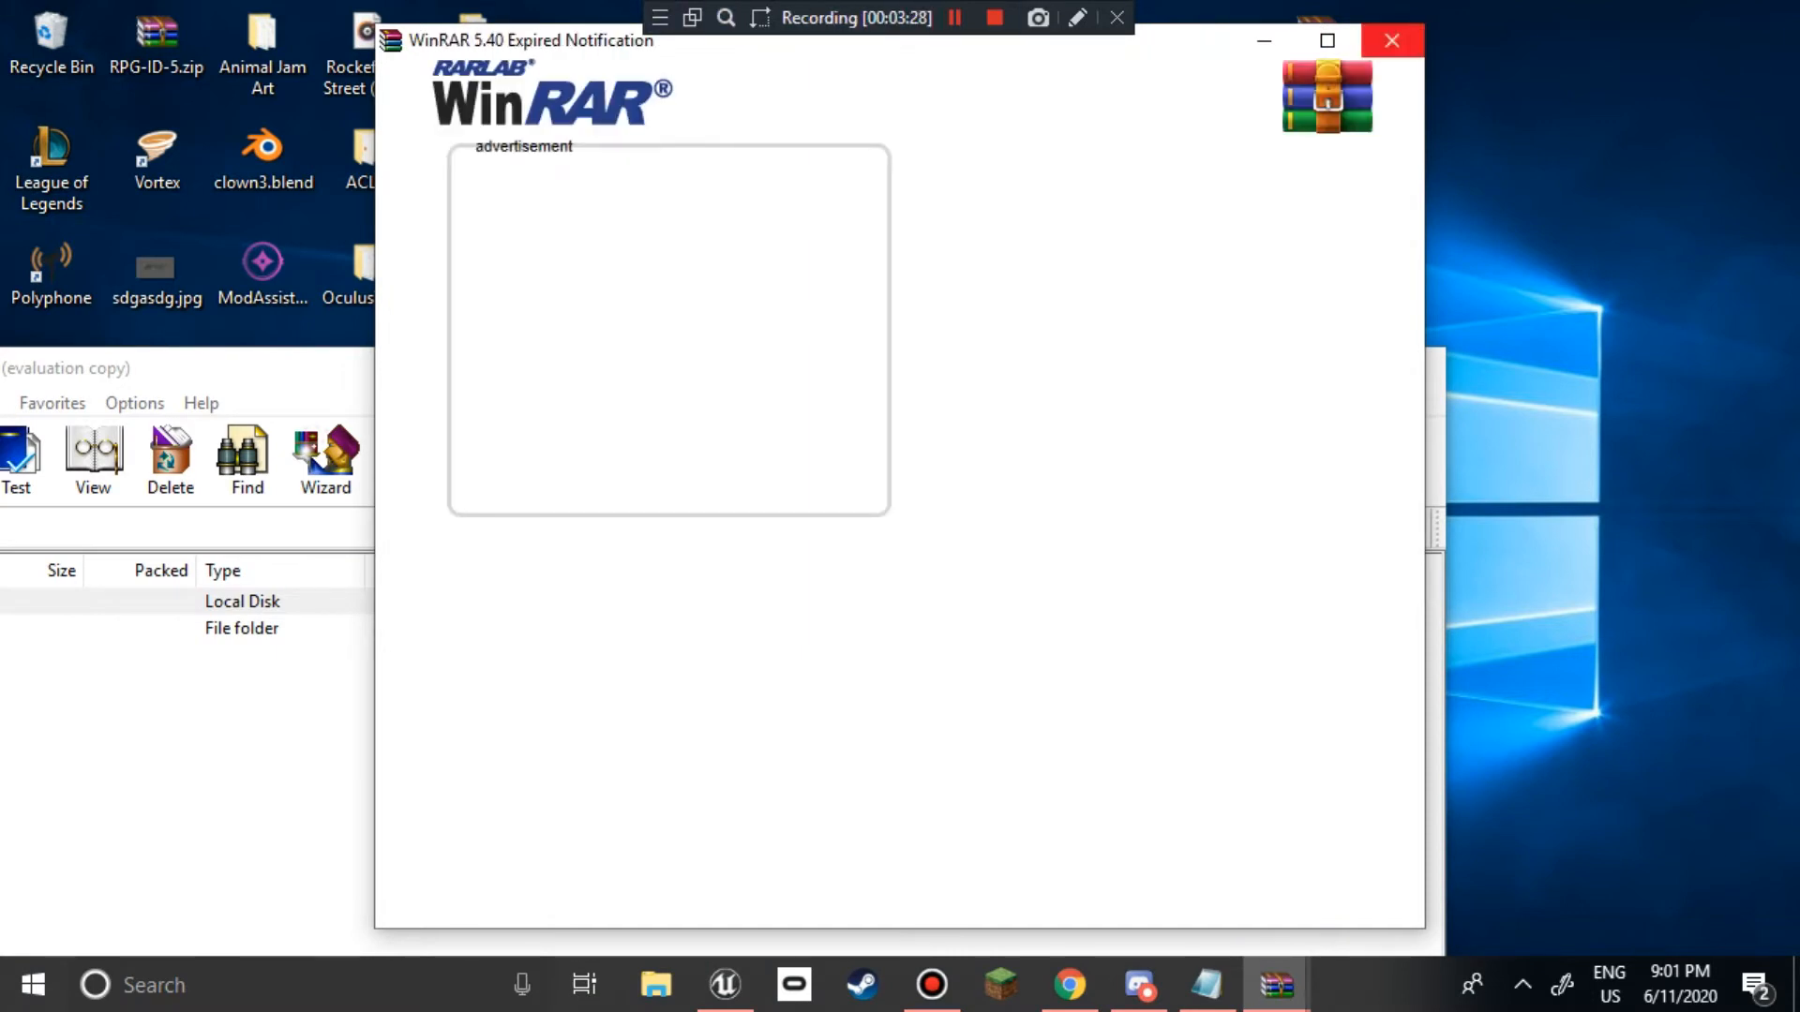
# Step: Dismiss the WinRAR expiry notification and extract the textures folder from textures.rar to the desktop
pyautogui.click(1391, 39)
pyautogui.moveTo(593, 368); pyautogui.dragTo(867, 375)
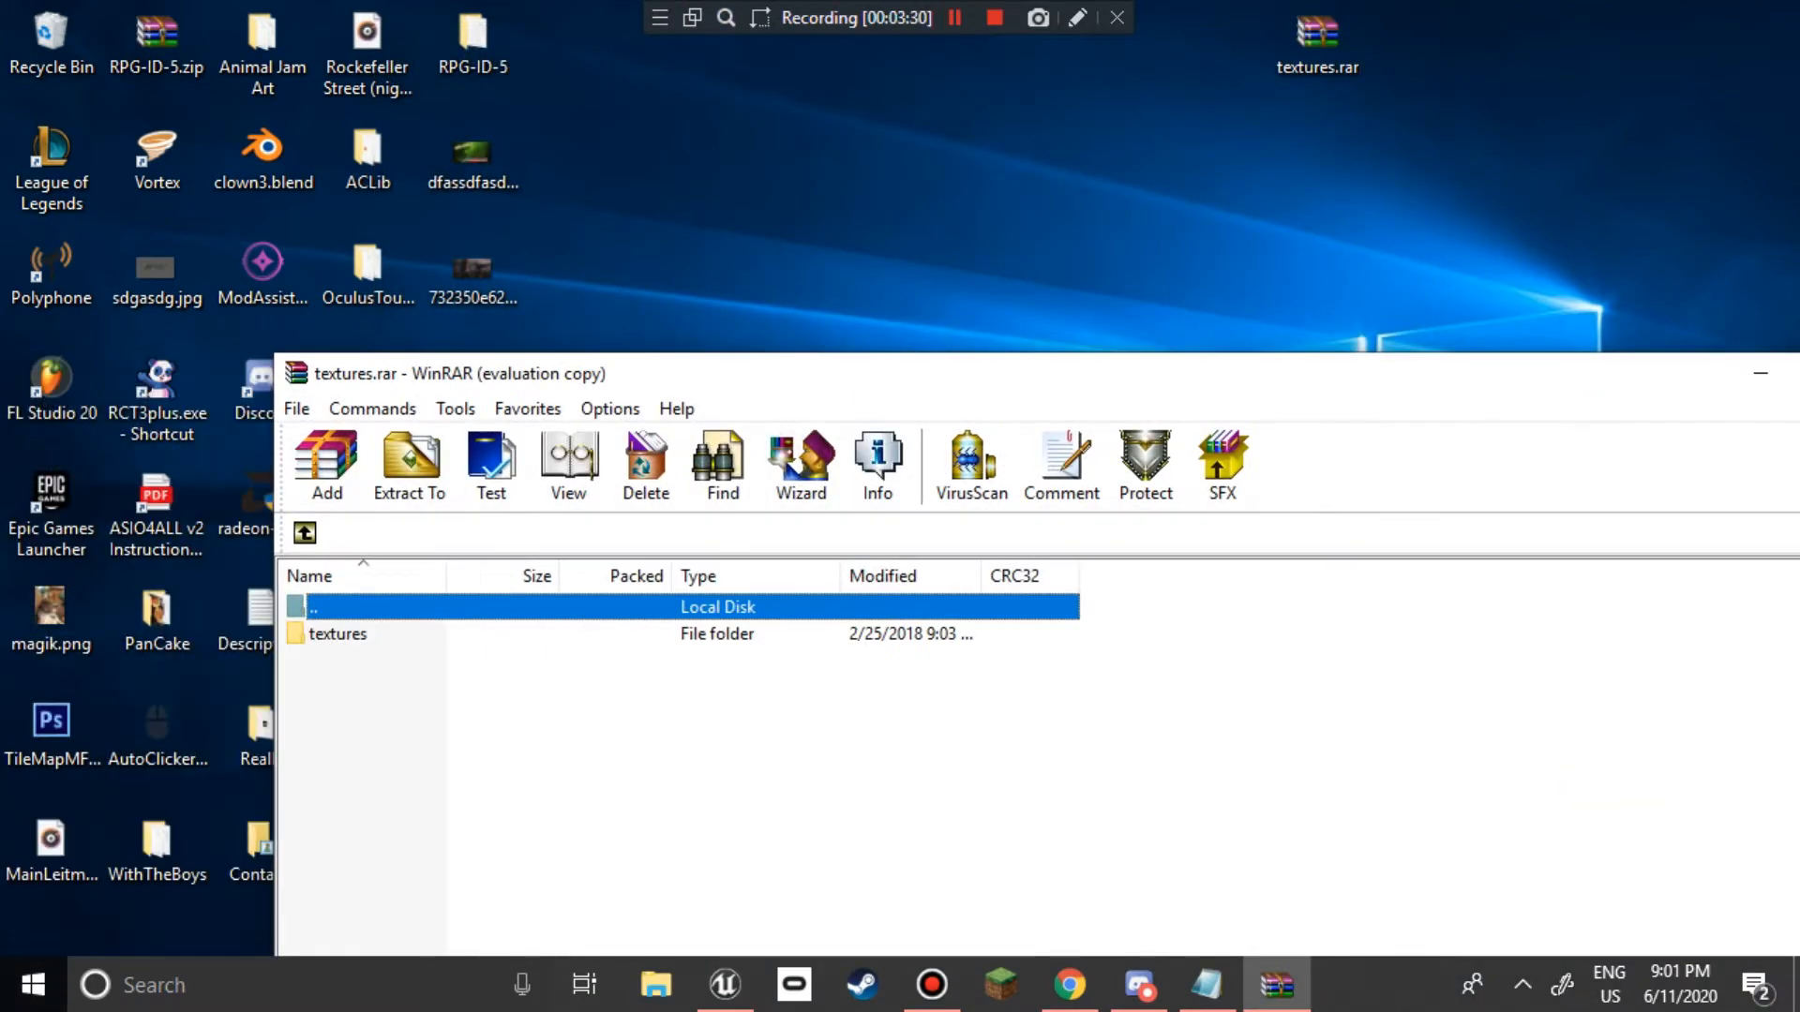
pyautogui.doubleClick(337, 634)
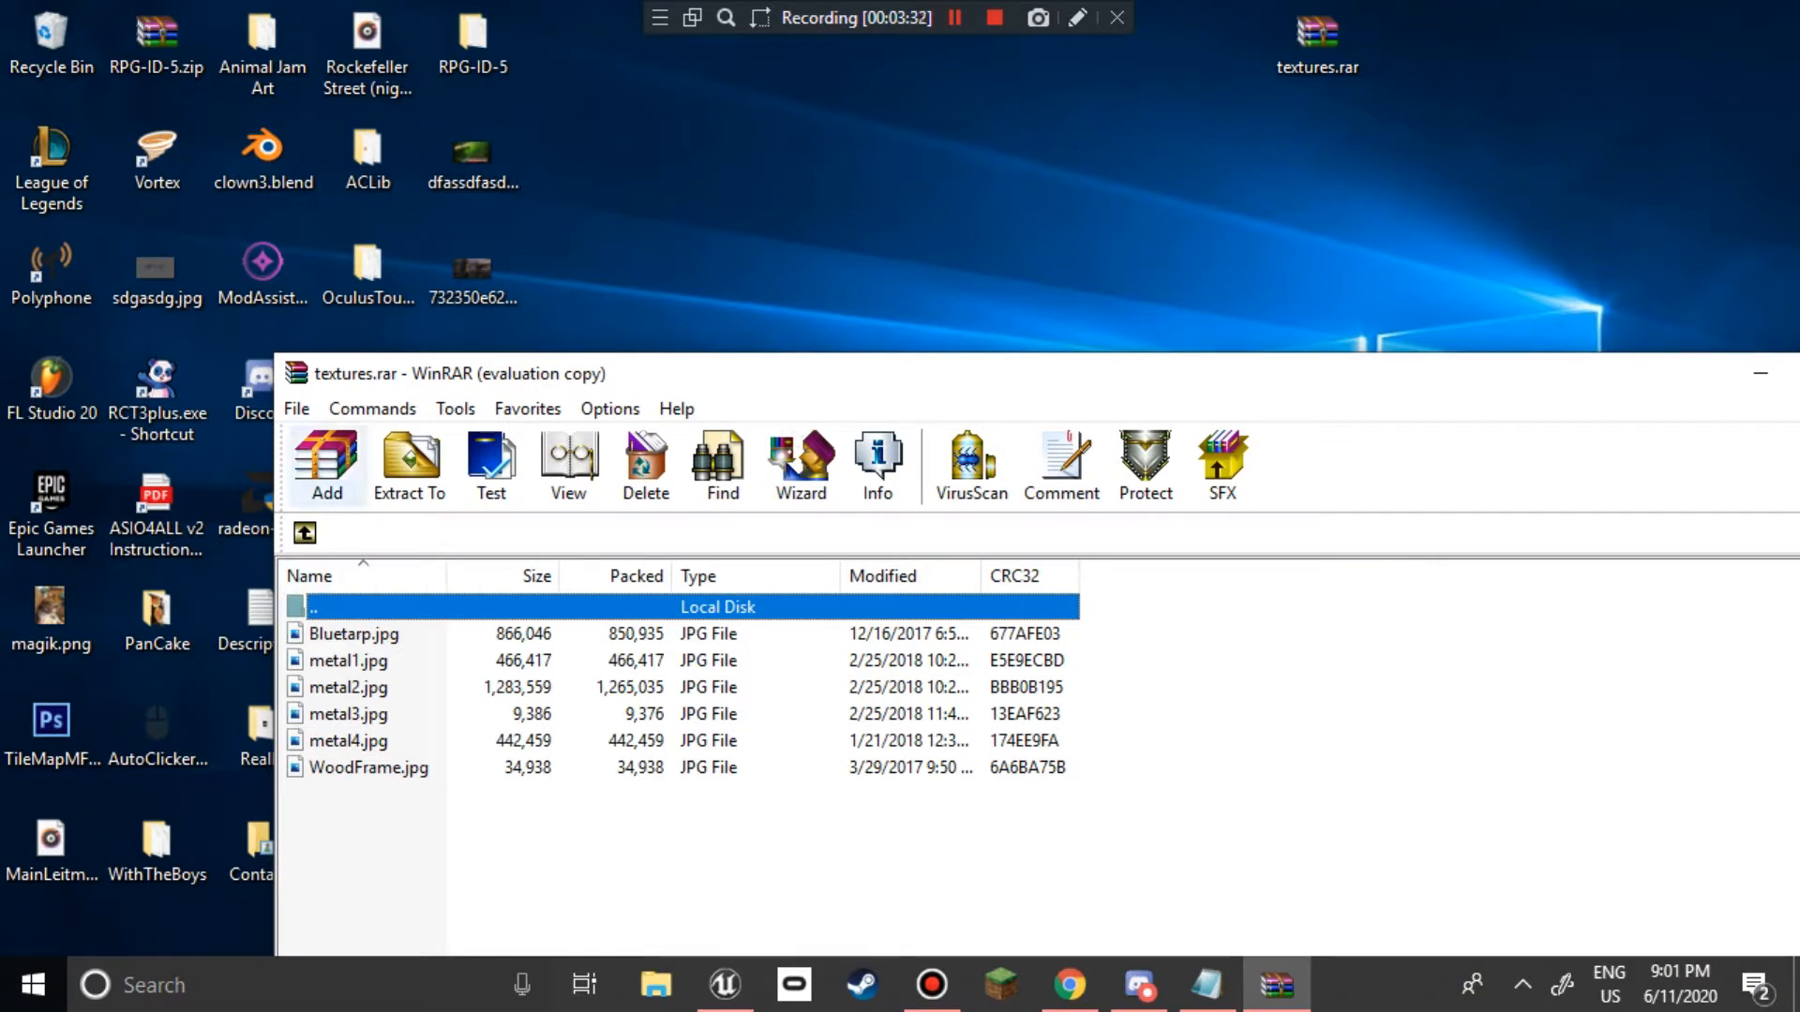
pyautogui.click(305, 534)
pyautogui.moveTo(337, 635); pyautogui.dragTo(656, 225)
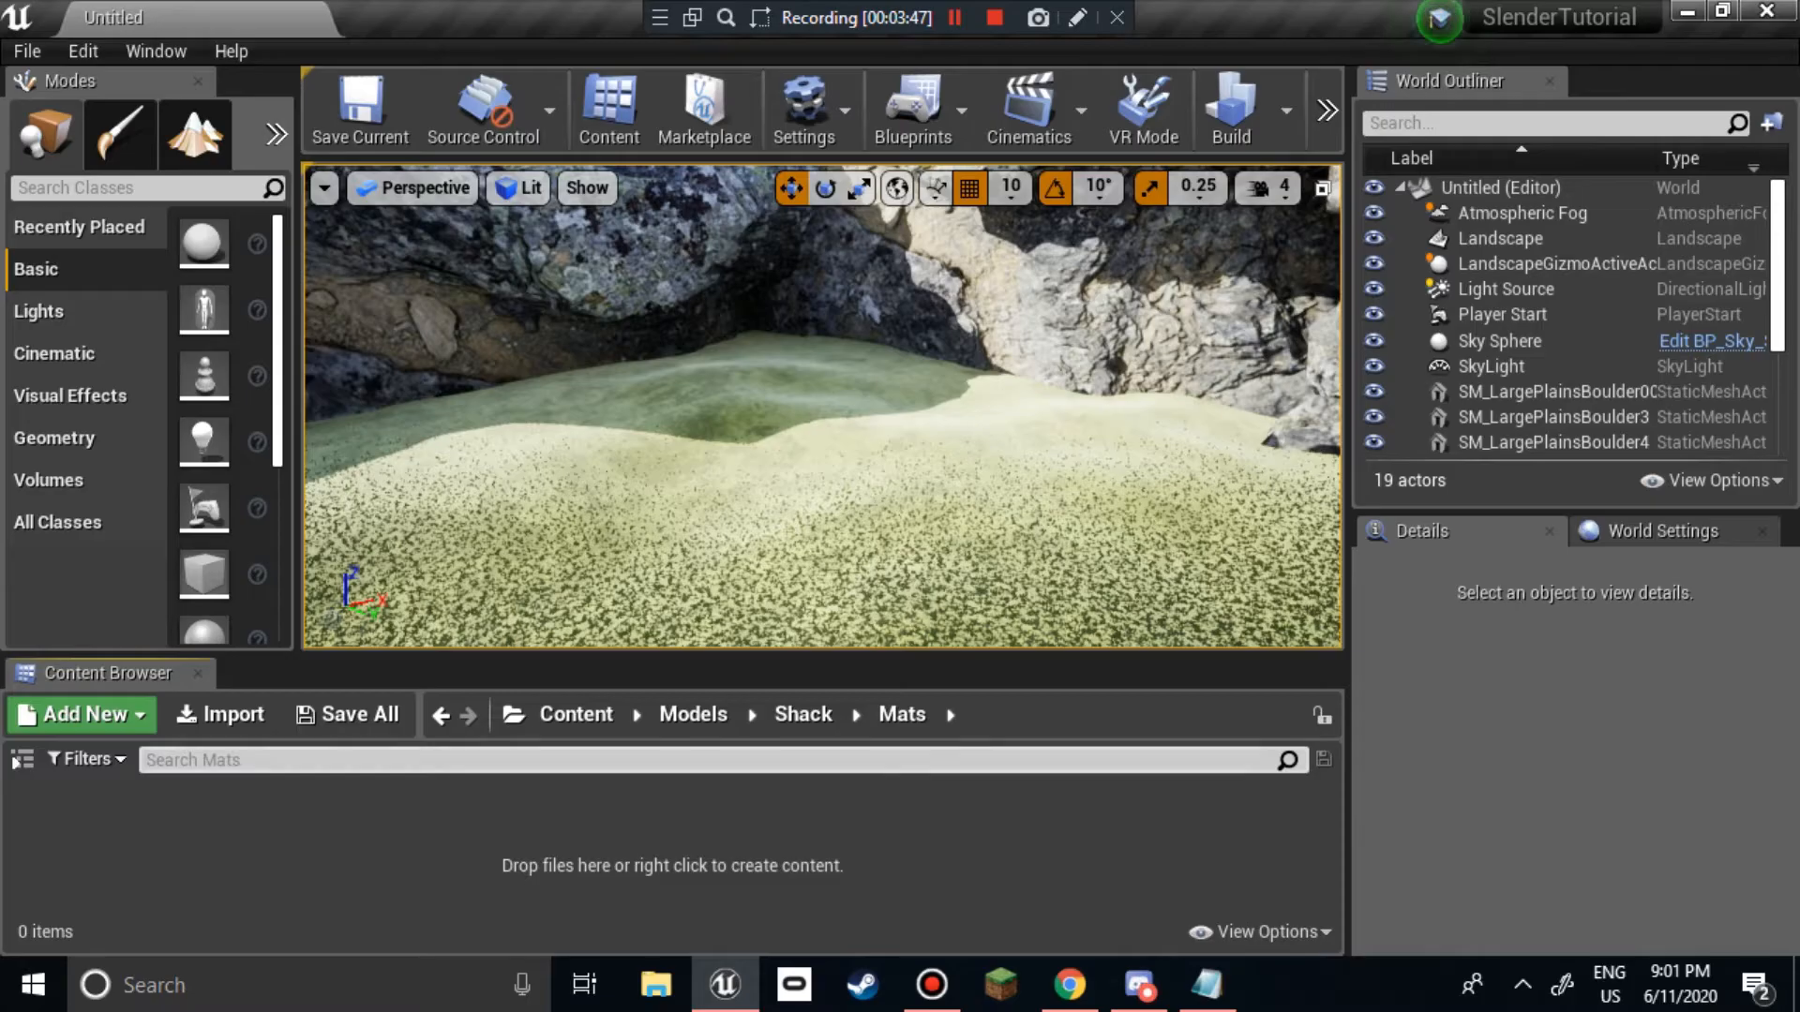
# Step: Import all six images from the desktop's textures folder (Bluetarp, metal1 to metal4, WoodFrame) into the Mats folder
pyautogui.click(220, 715)
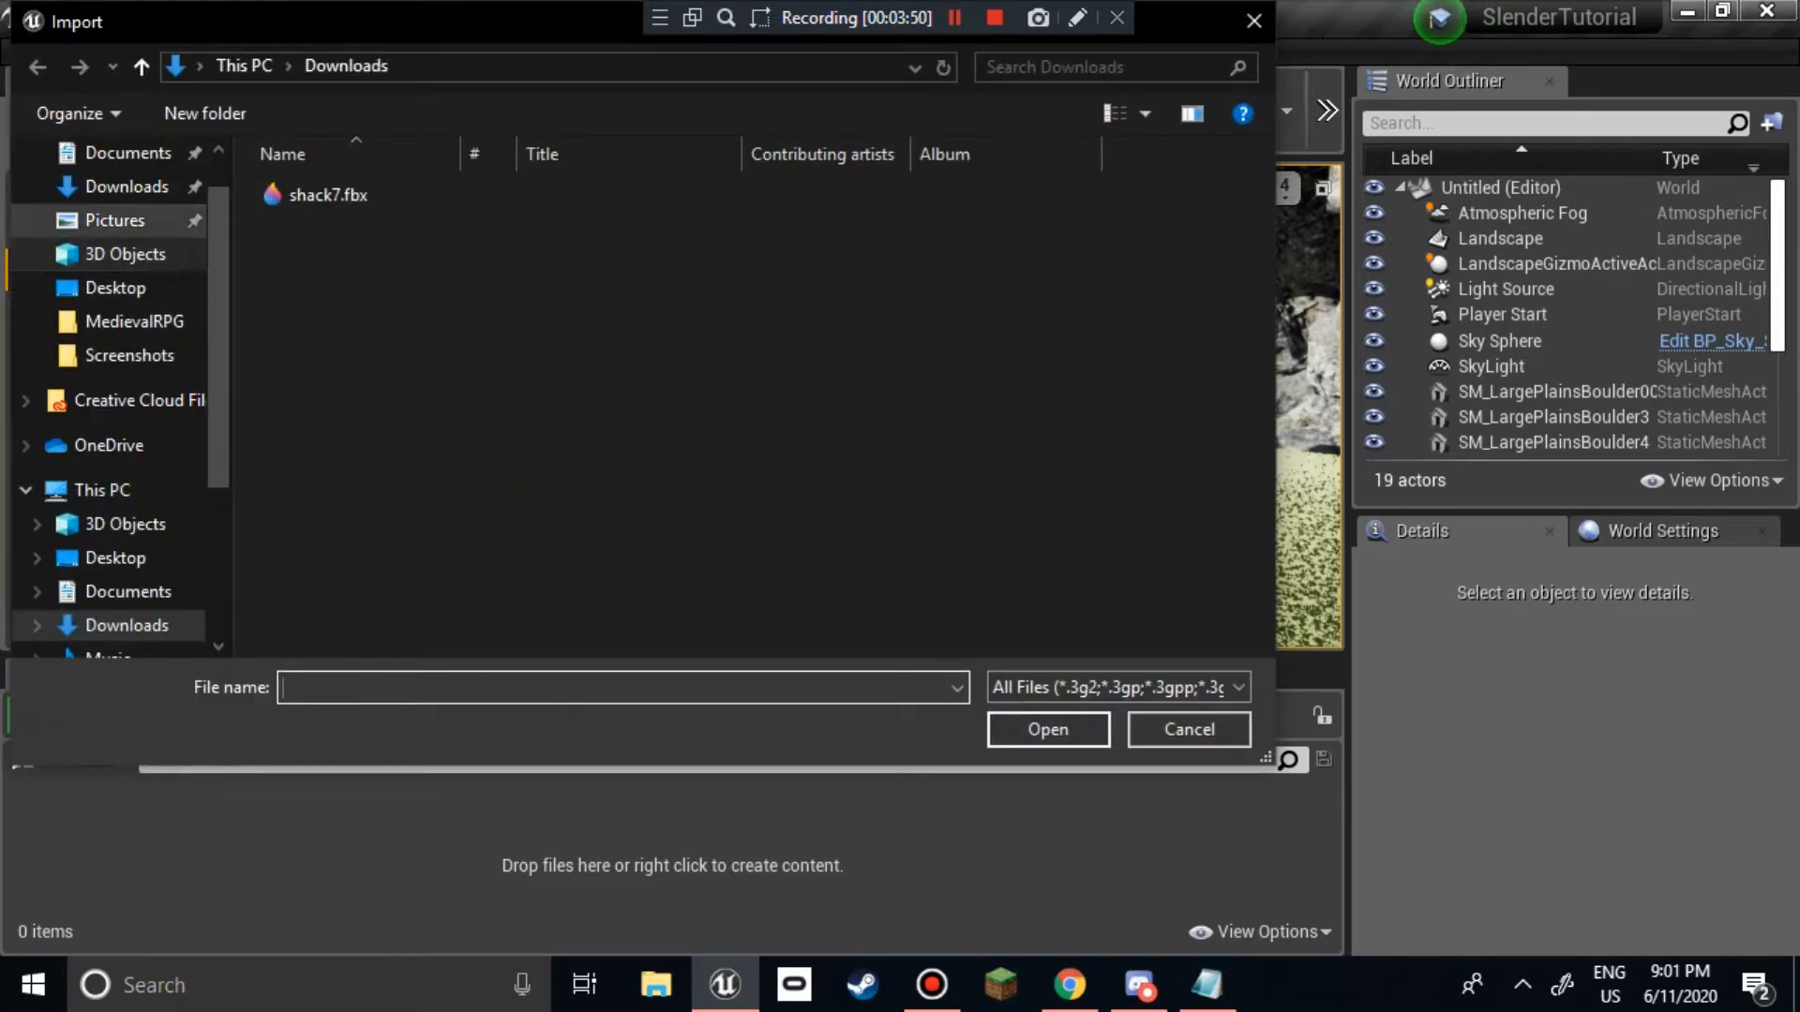
pyautogui.scroll(1, 122, 263)
pyautogui.scroll(-1, 122, 412)
pyautogui.click(115, 558)
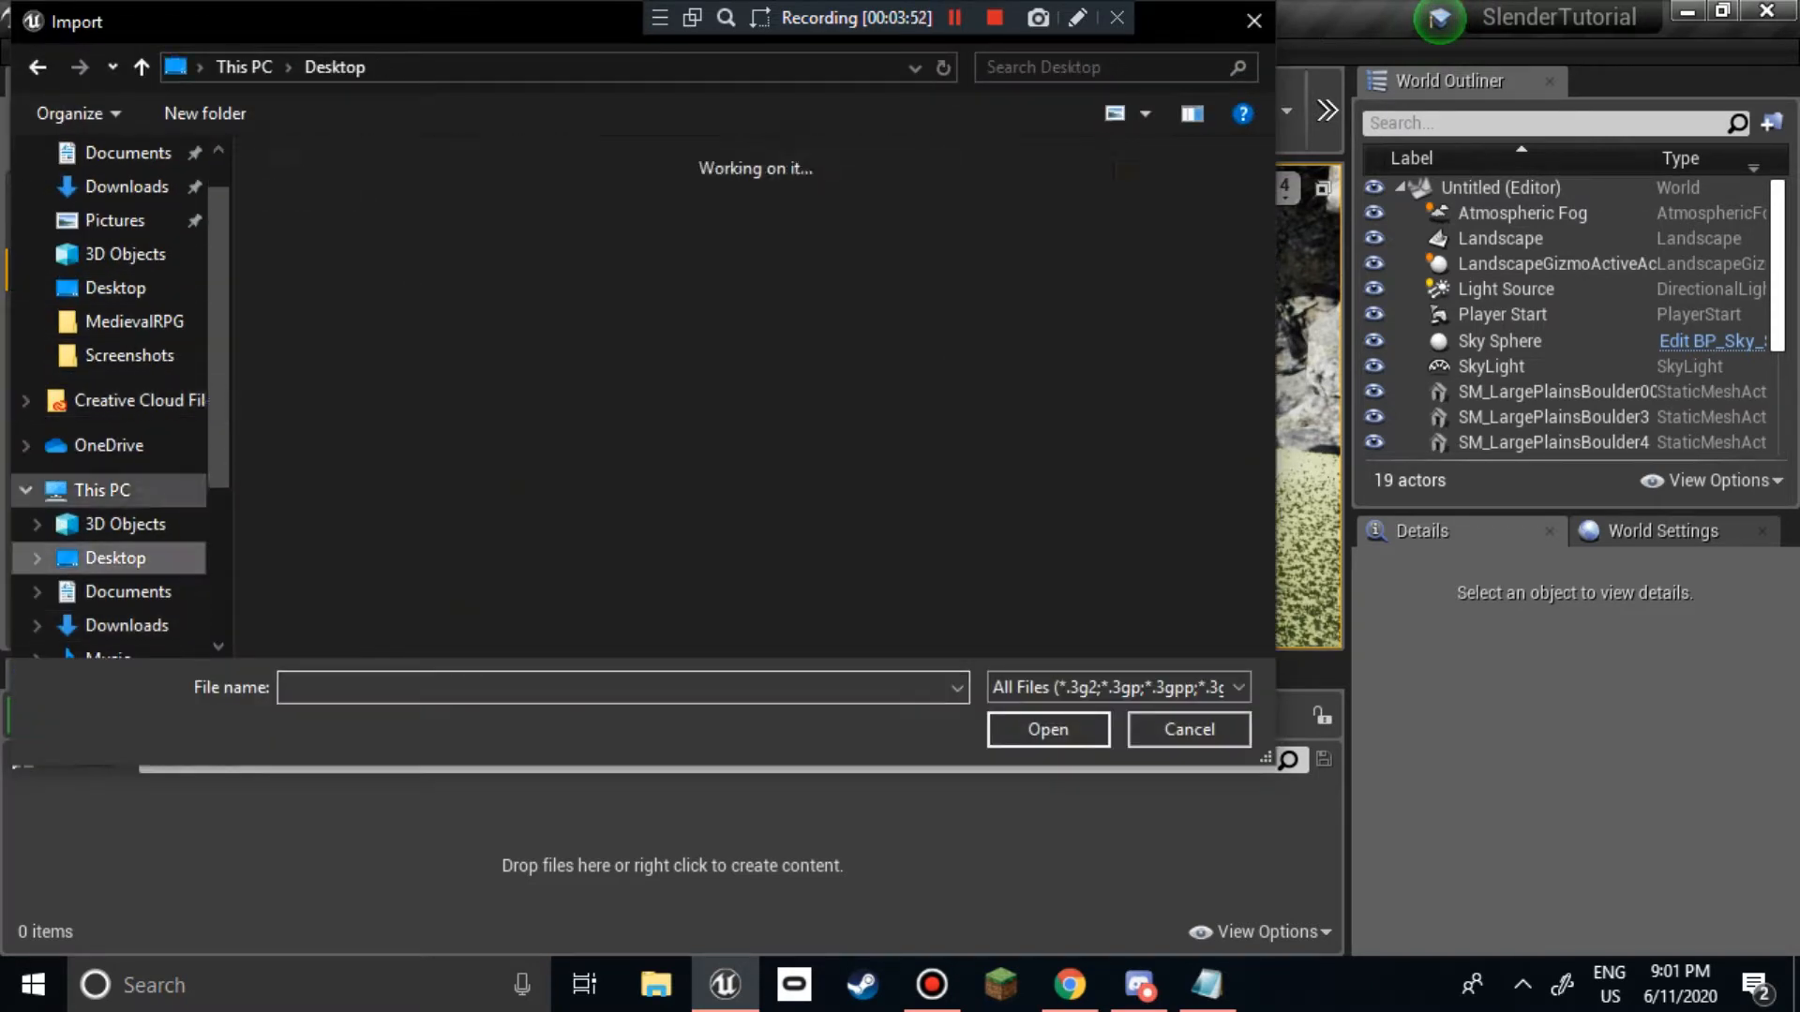
pyautogui.scroll(-1, 820, 563)
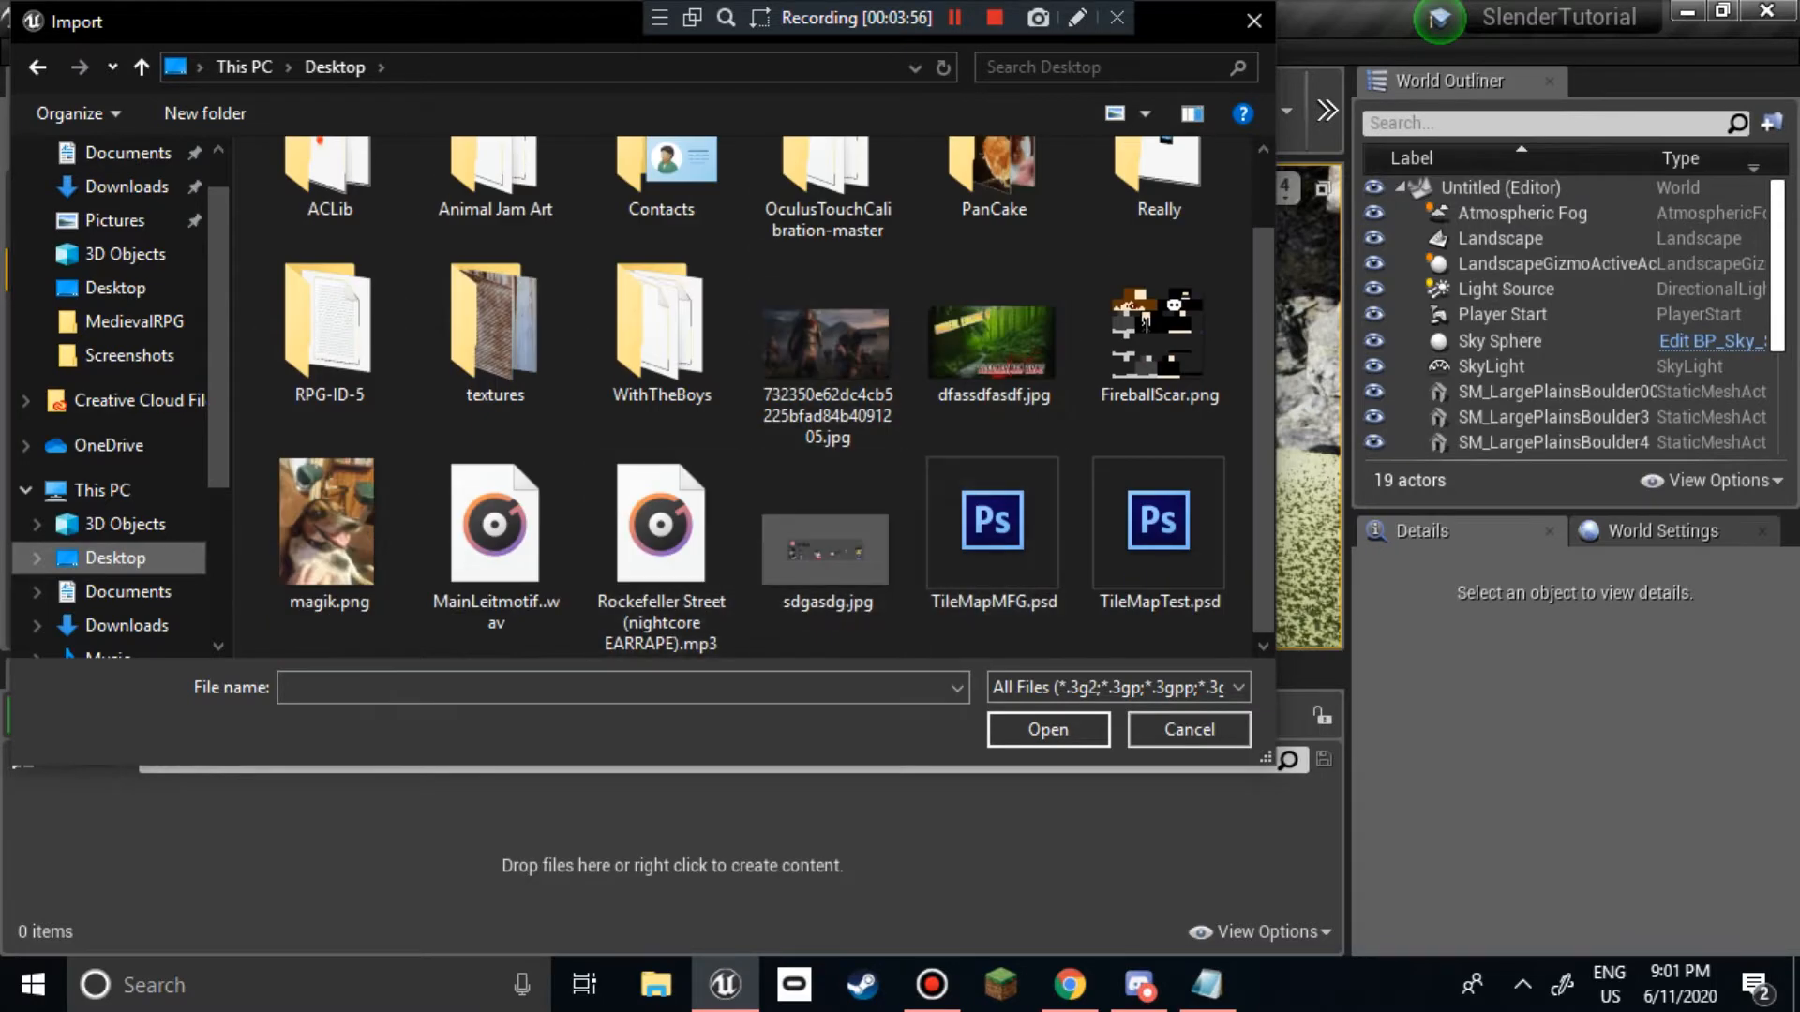
pyautogui.doubleClick(495, 329)
pyautogui.moveTo(1249, 433); pyautogui.dragTo(255, 144)
pyautogui.click(1048, 729)
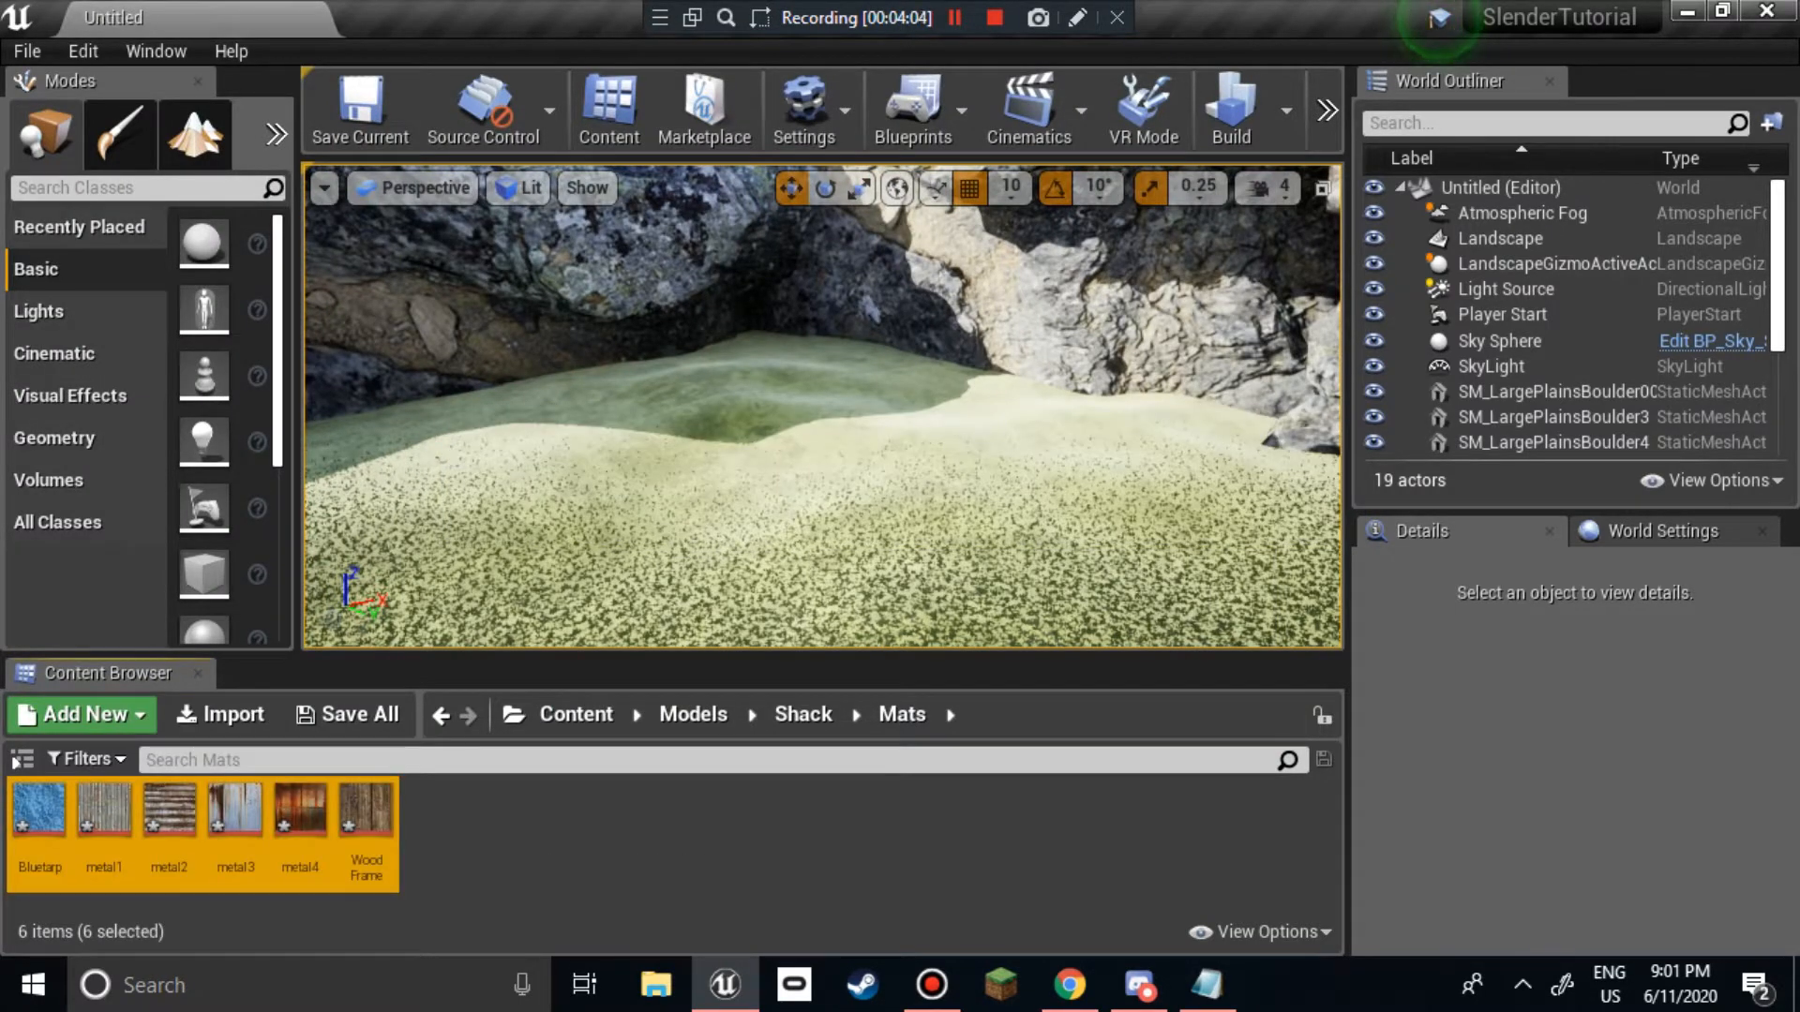
# Step: Open the tarp material from the Shack folder, move its result node aside and delete the Param node
pyautogui.click(804, 715)
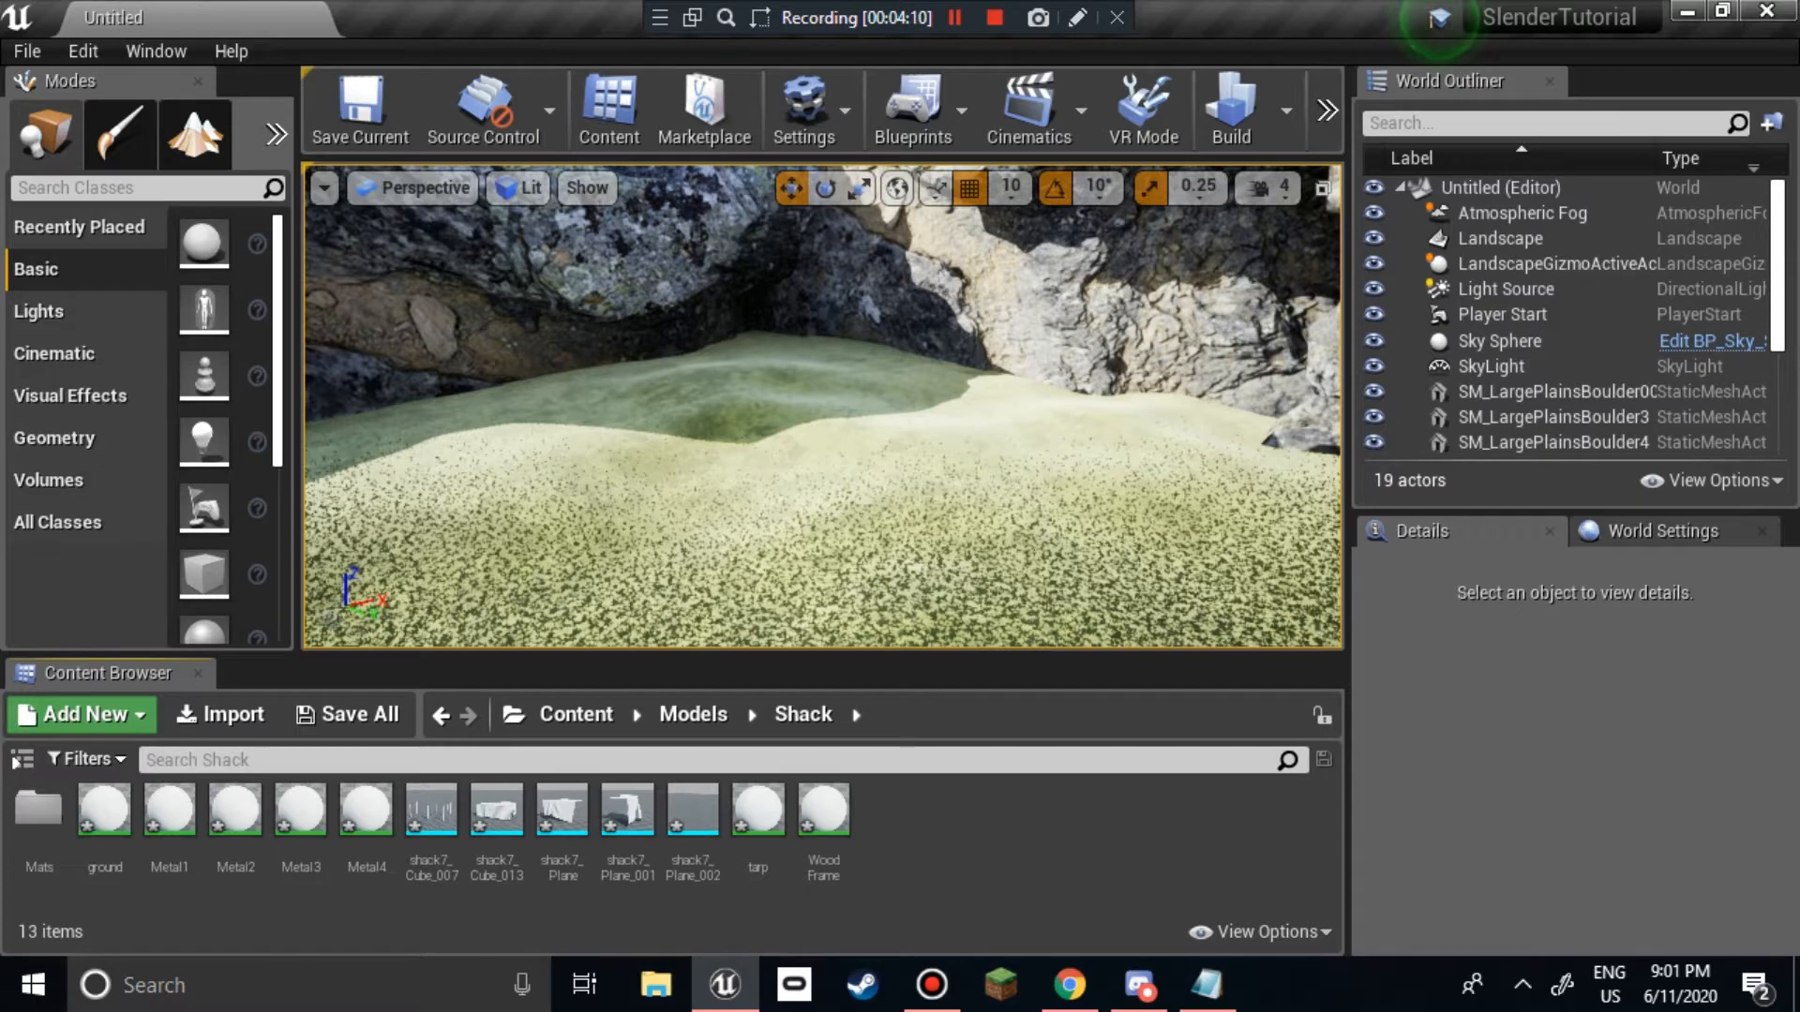
pyautogui.doubleClick(758, 811)
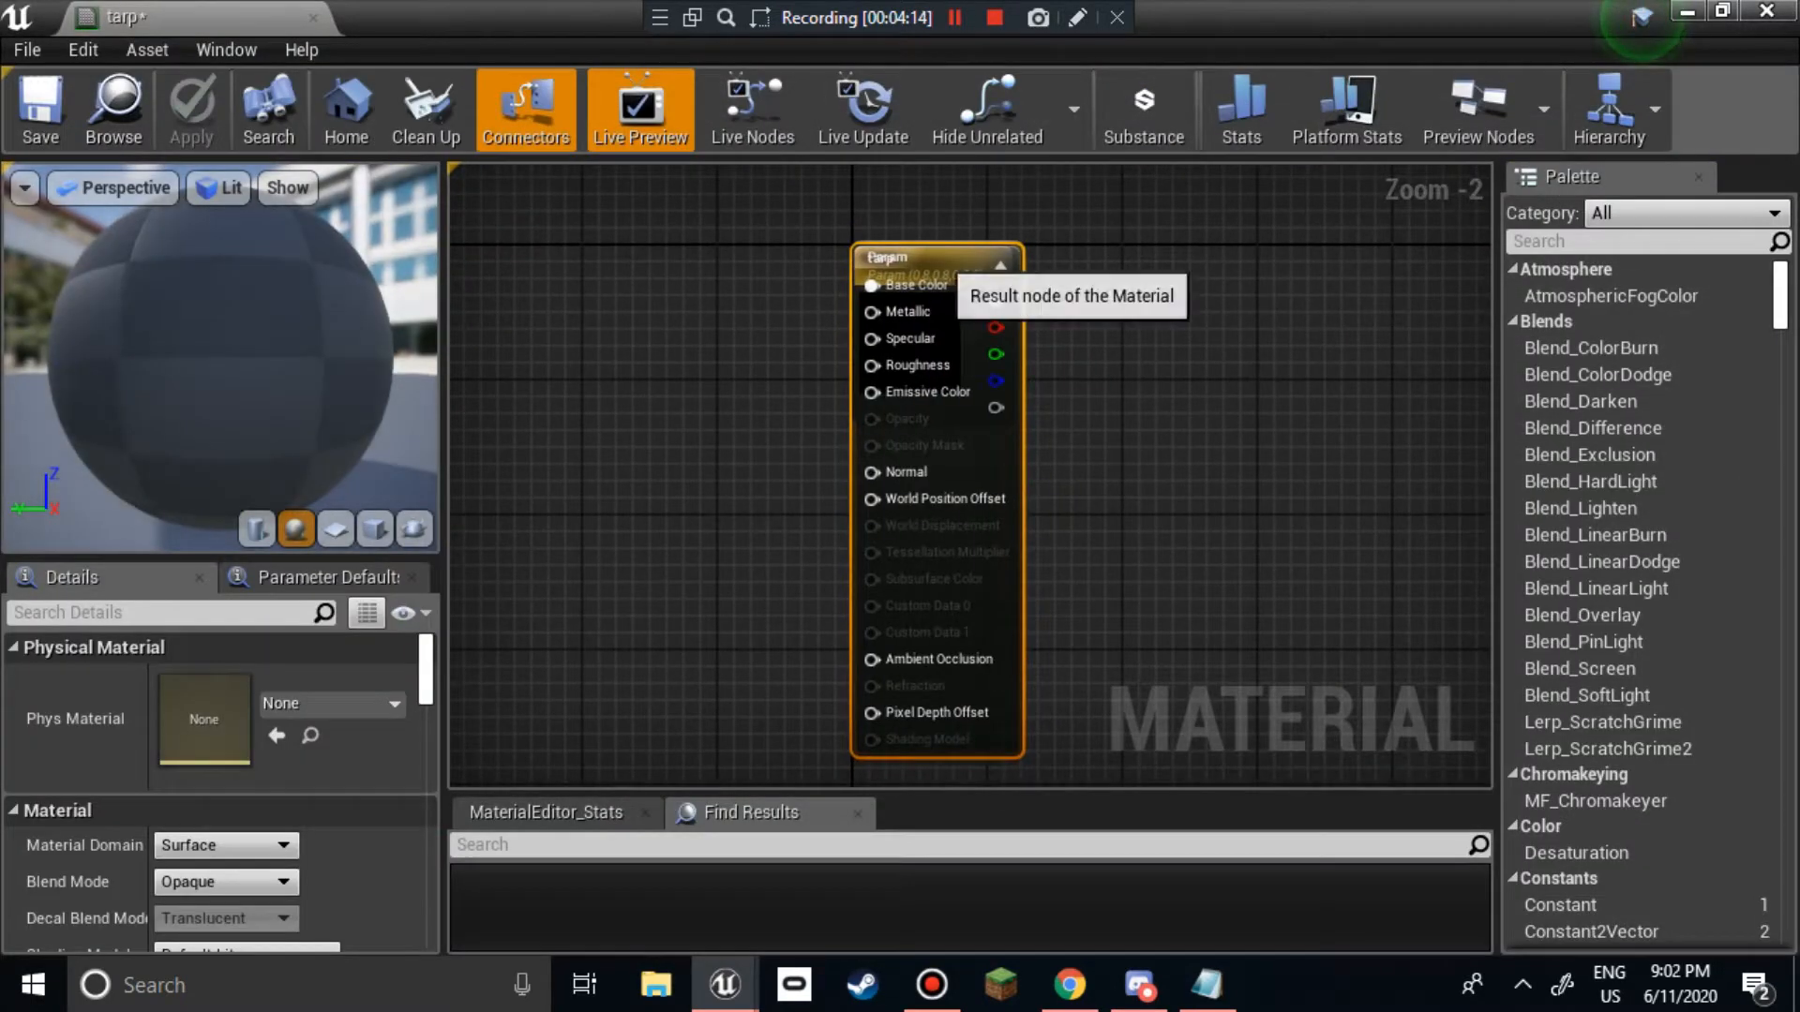
pyautogui.moveTo(937, 259); pyautogui.dragTo(1150, 259)
pyautogui.click(942, 286)
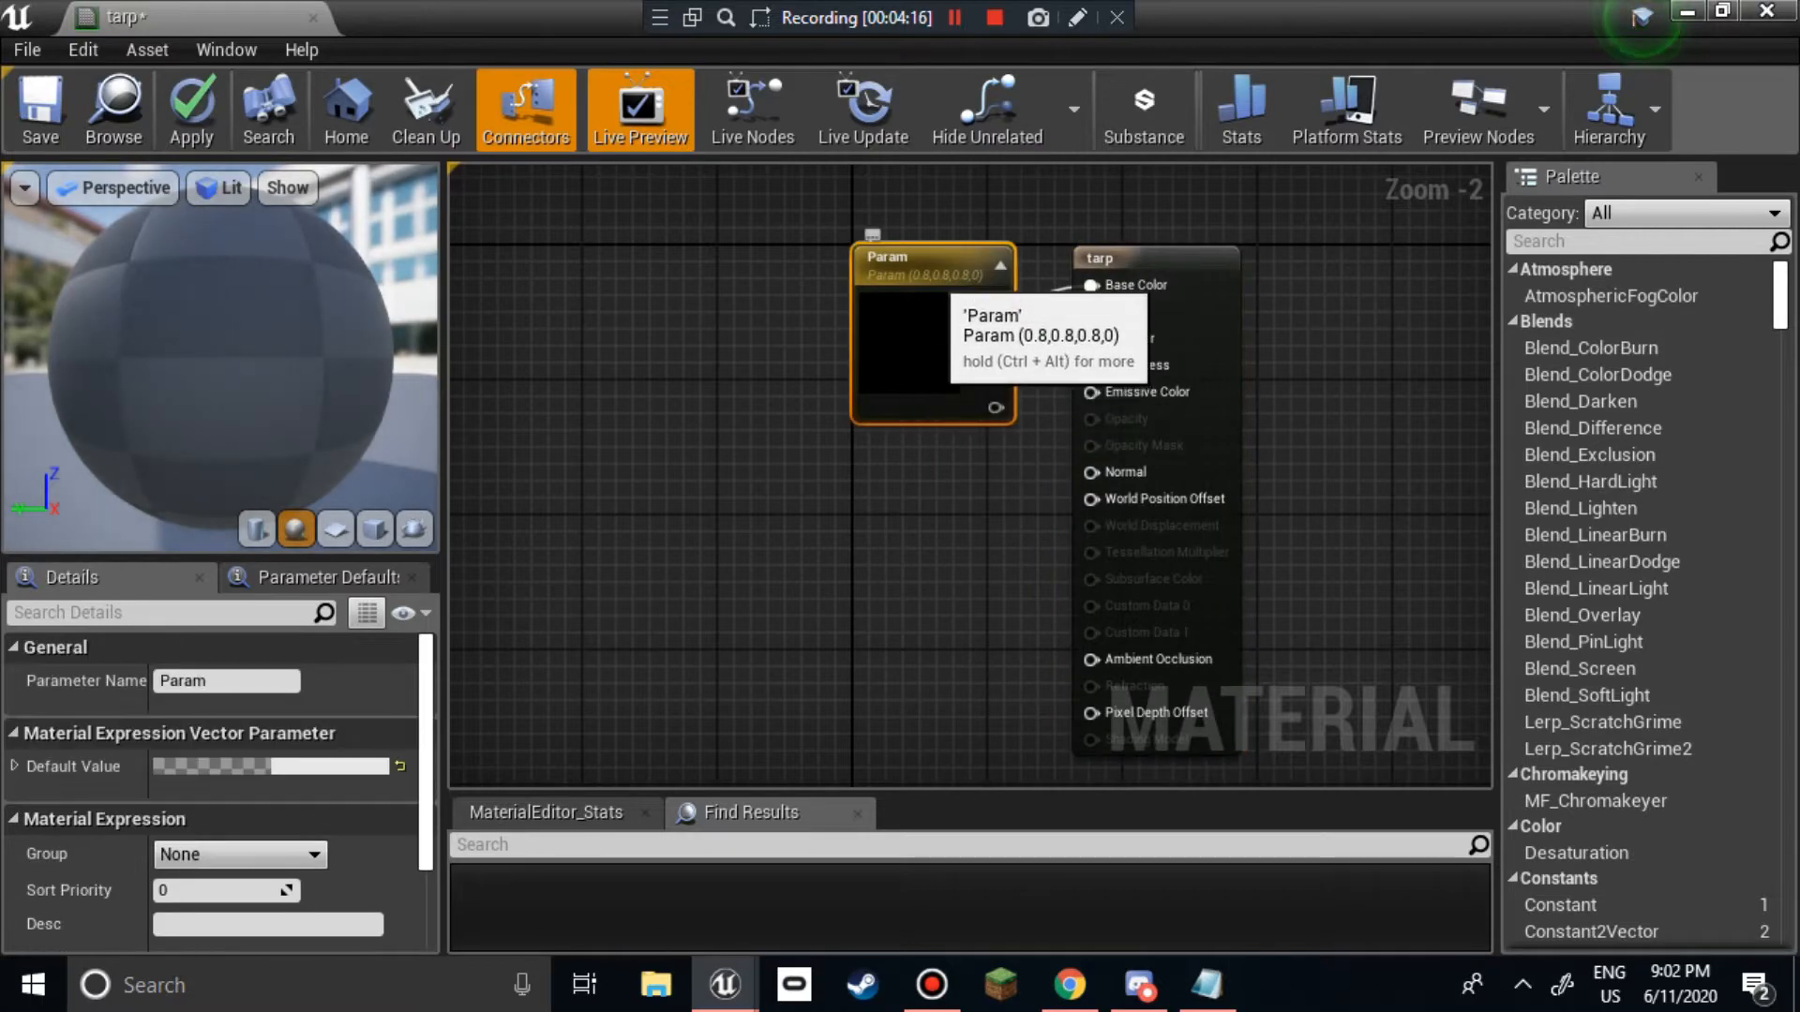
pyautogui.press('Delete')
# Step: Add a TextureSample node to the tarp material graph and assign the Bluetarp texture to it
pyautogui.rightClick(790, 379)
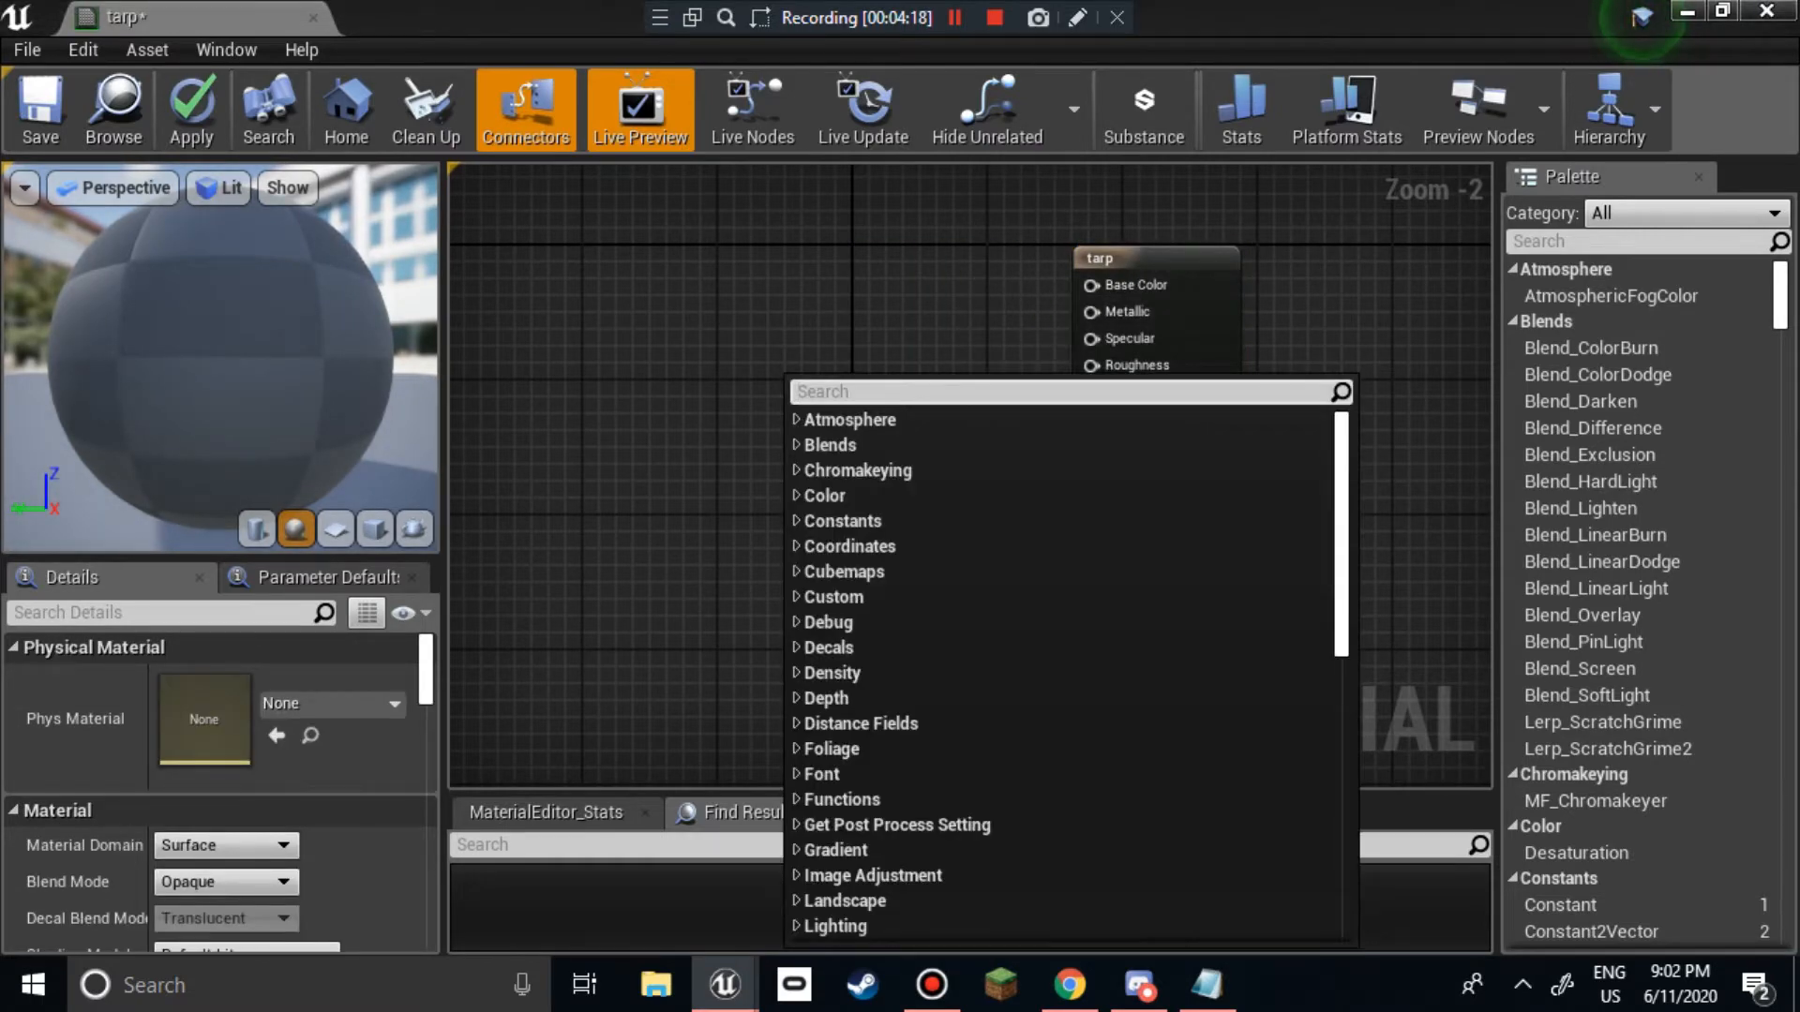
pyautogui.write('texture')
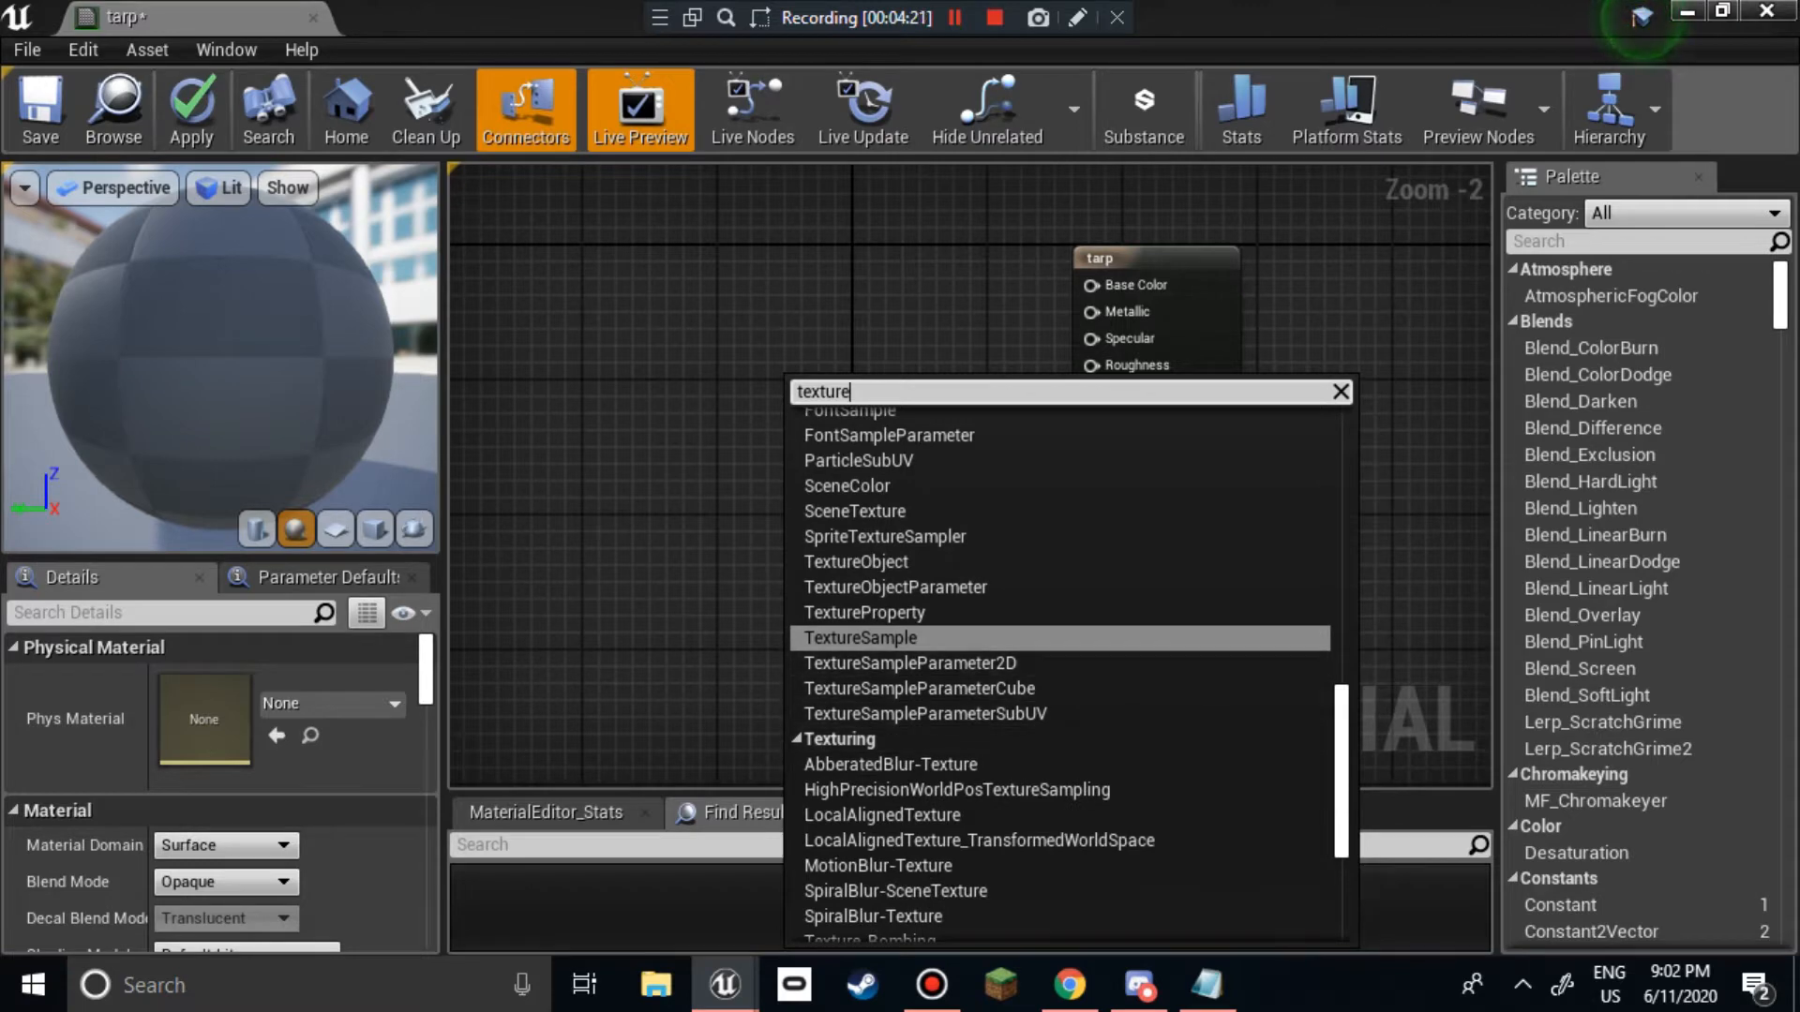
pyautogui.press('Return')
pyautogui.scroll(2, 872, 178)
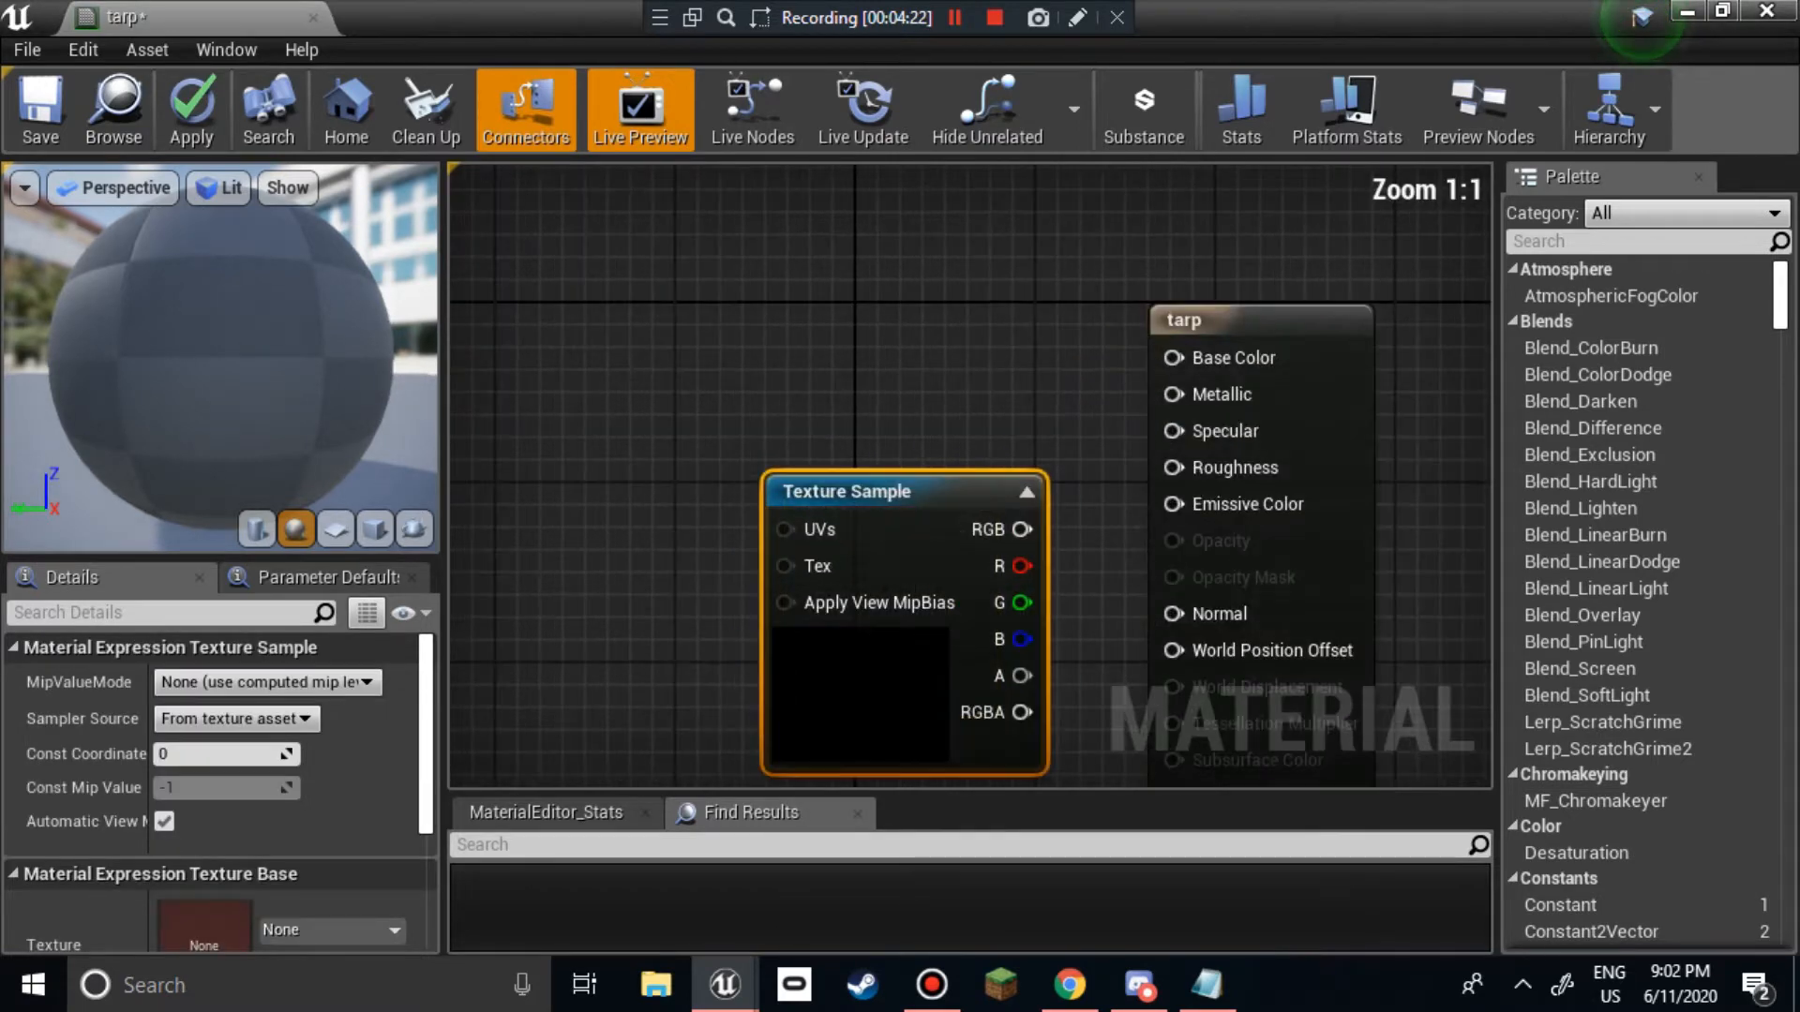
pyautogui.click(328, 930)
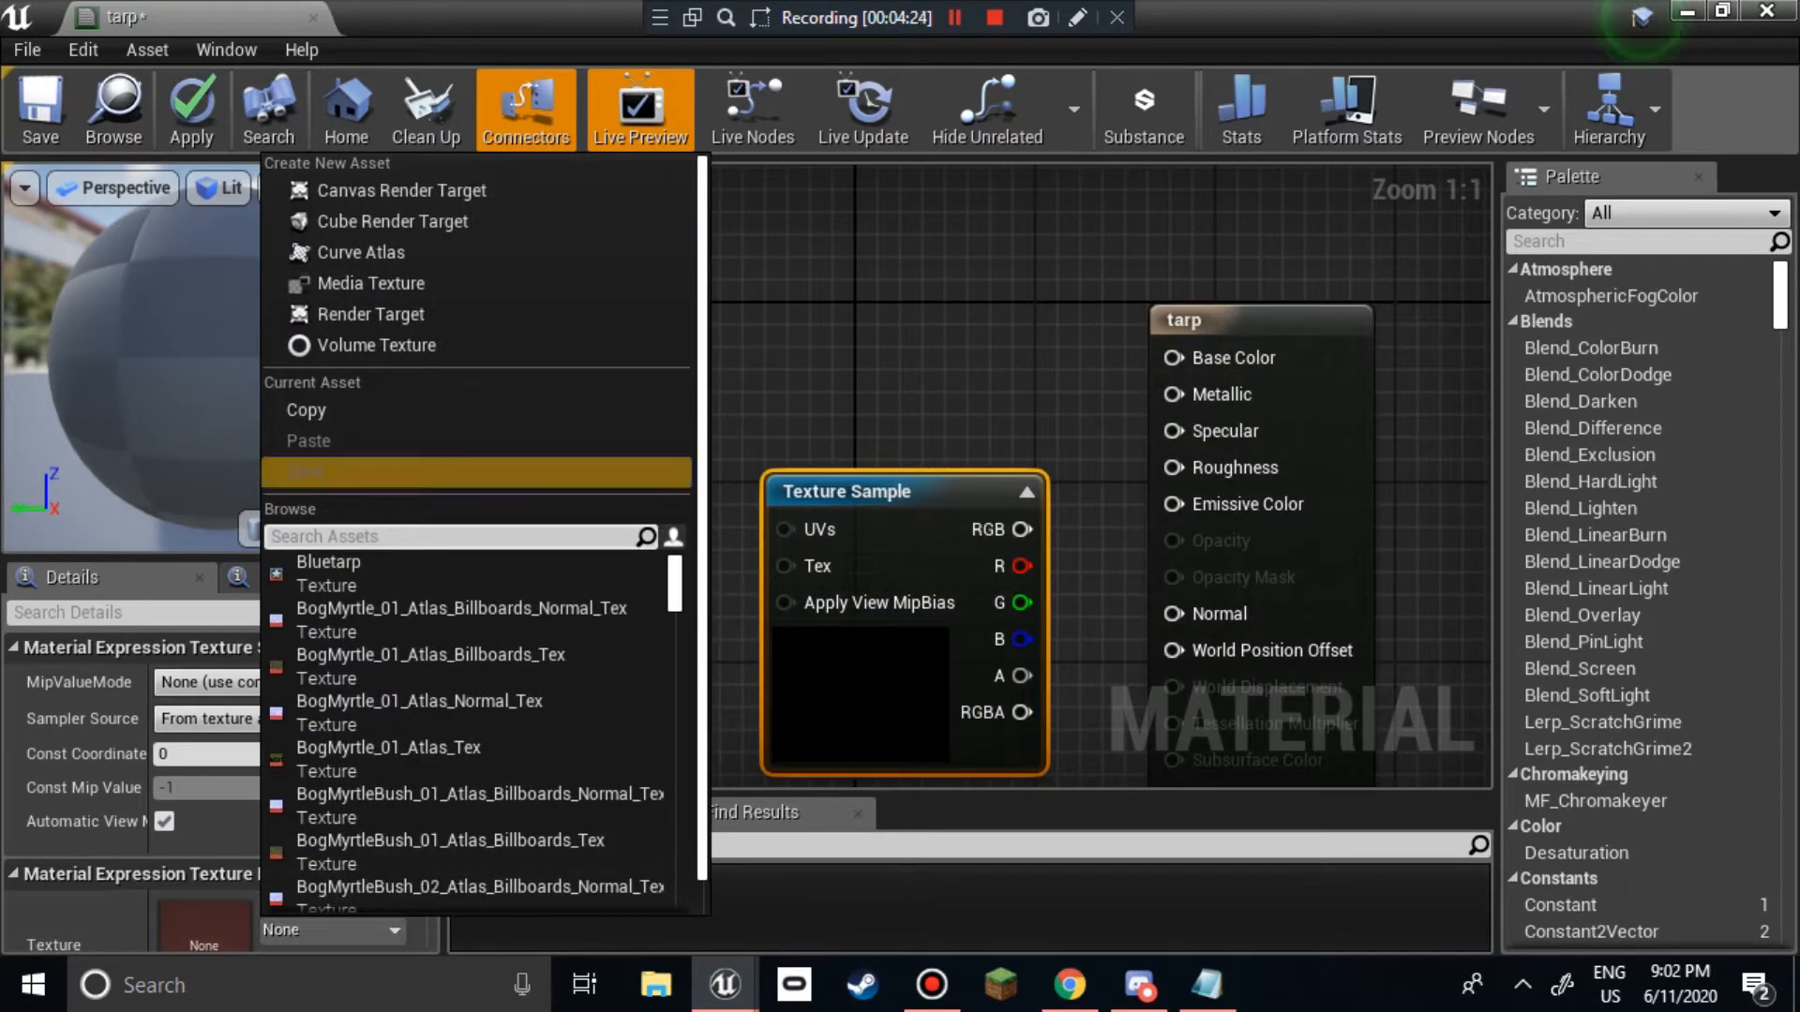
pyautogui.write('blue')
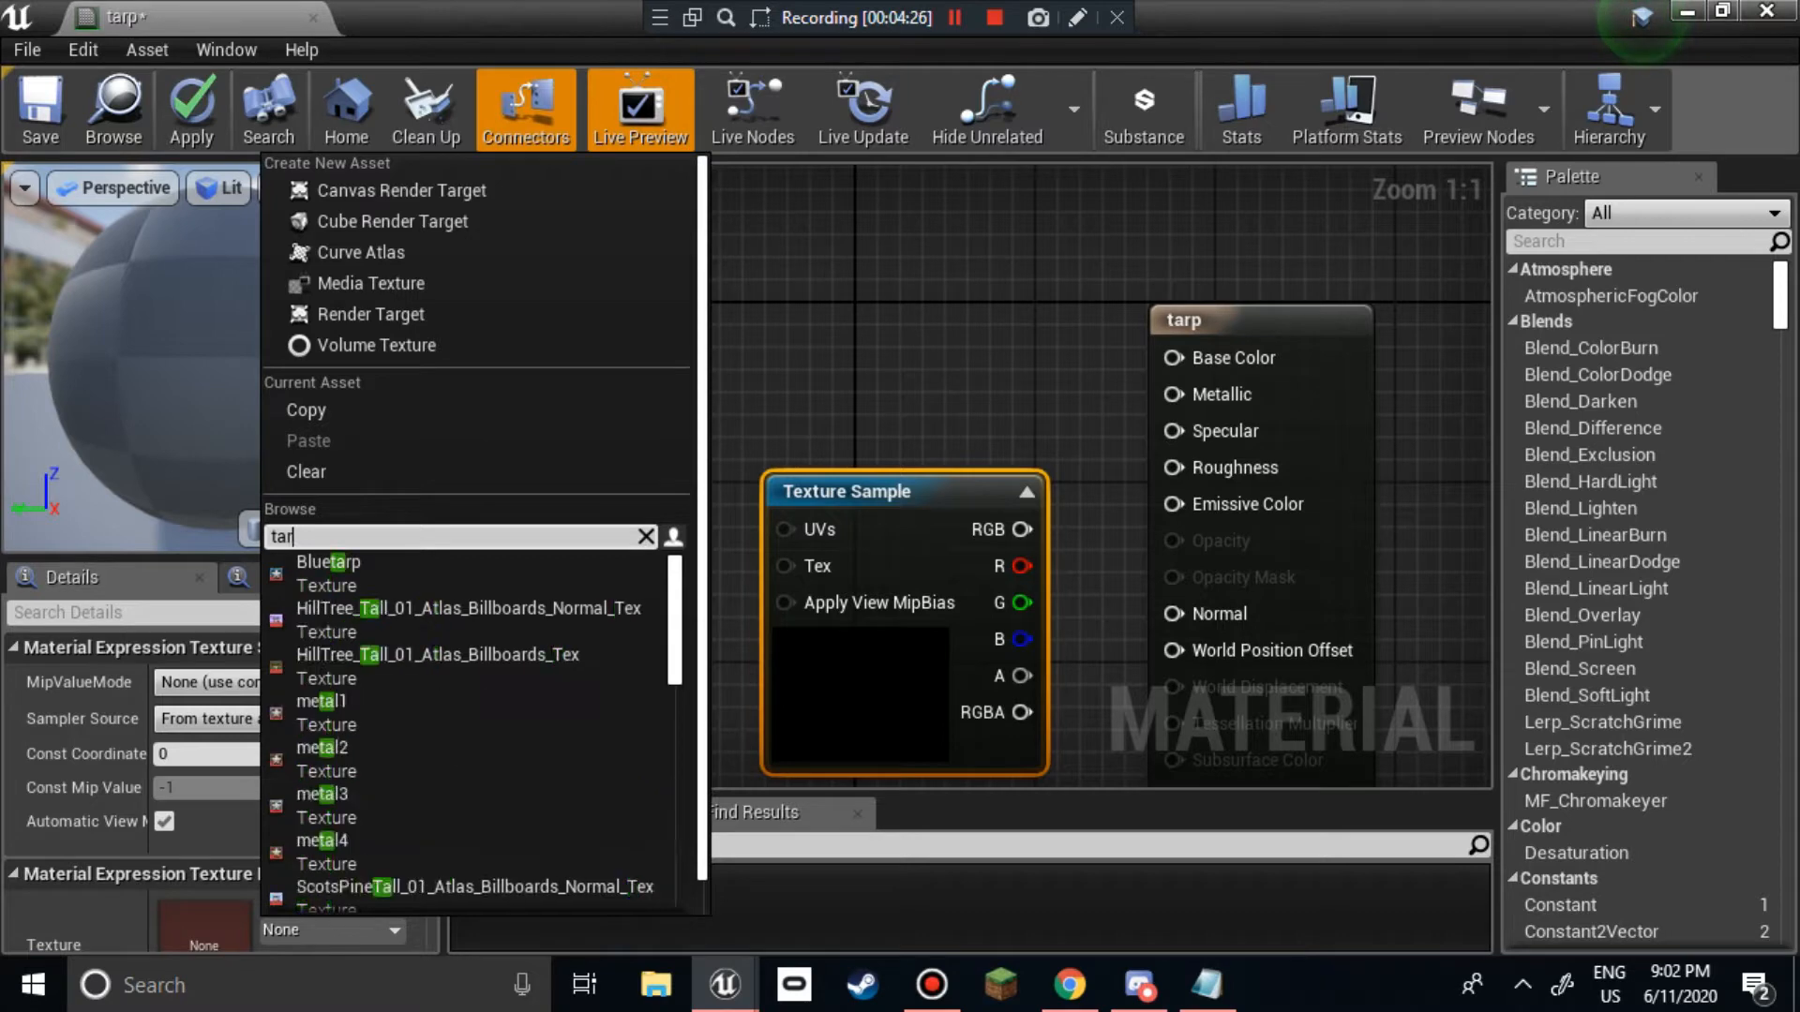
pyautogui.click(328, 562)
# Step: Connect the Texture Sample's RGB output to Base Color, align the node beside the result node and save the material
pyautogui.moveTo(1024, 529); pyautogui.dragTo(1179, 364)
pyautogui.moveTo(905, 492); pyautogui.dragTo(885, 367)
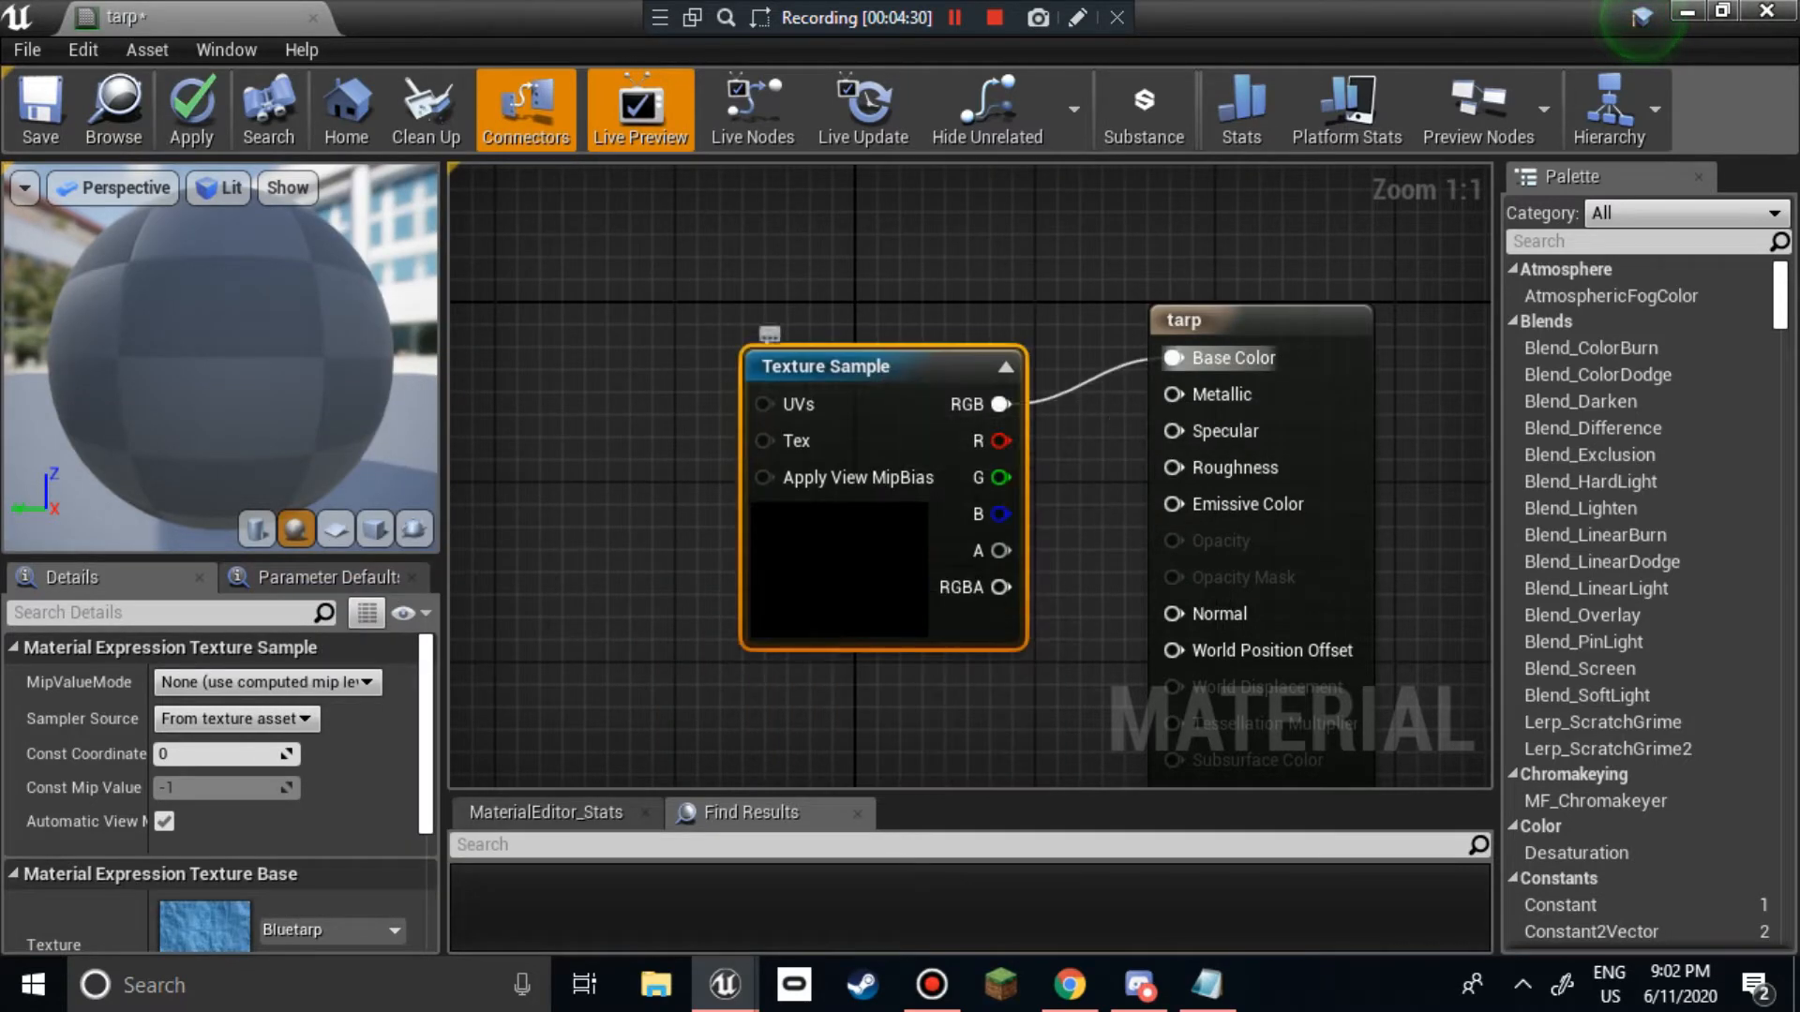
pyautogui.click(675, 291)
pyautogui.click(40, 111)
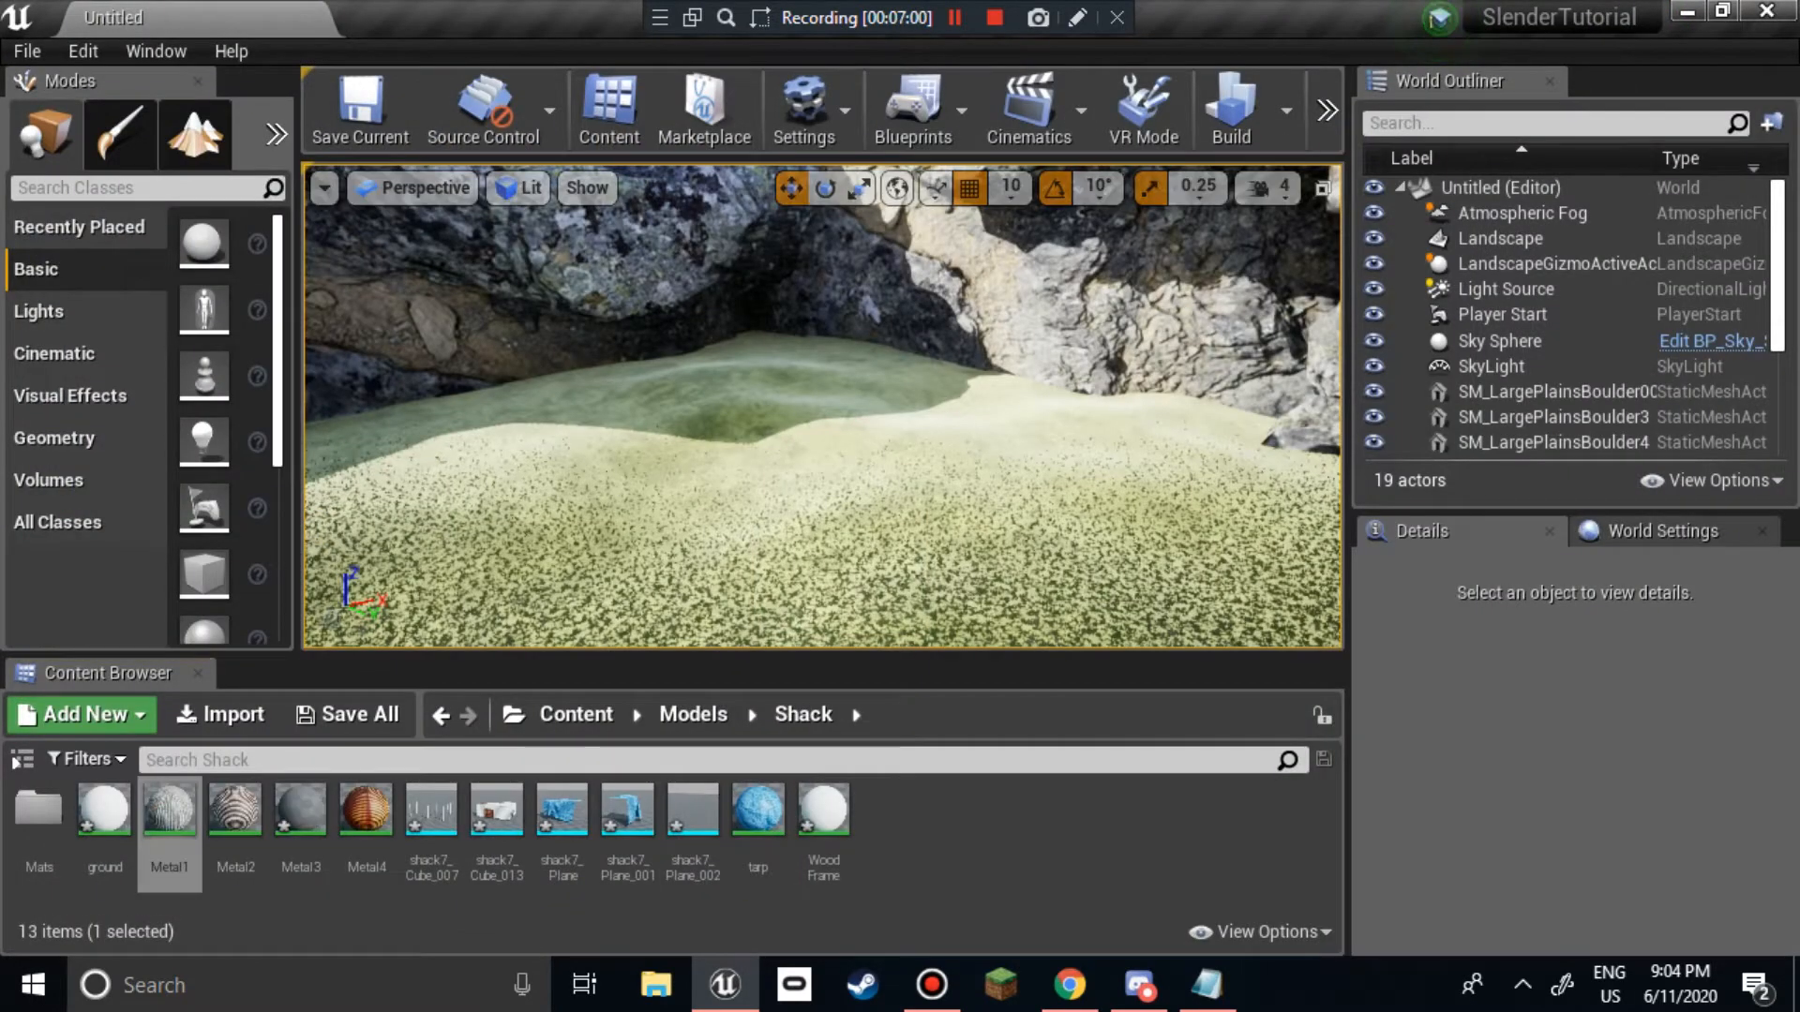
# Step: Place shack7_Cube_007, shack7_Cube_013, shack7_Plane and shack7_Plane_001 together on the landscape
pyautogui.click(431, 816)
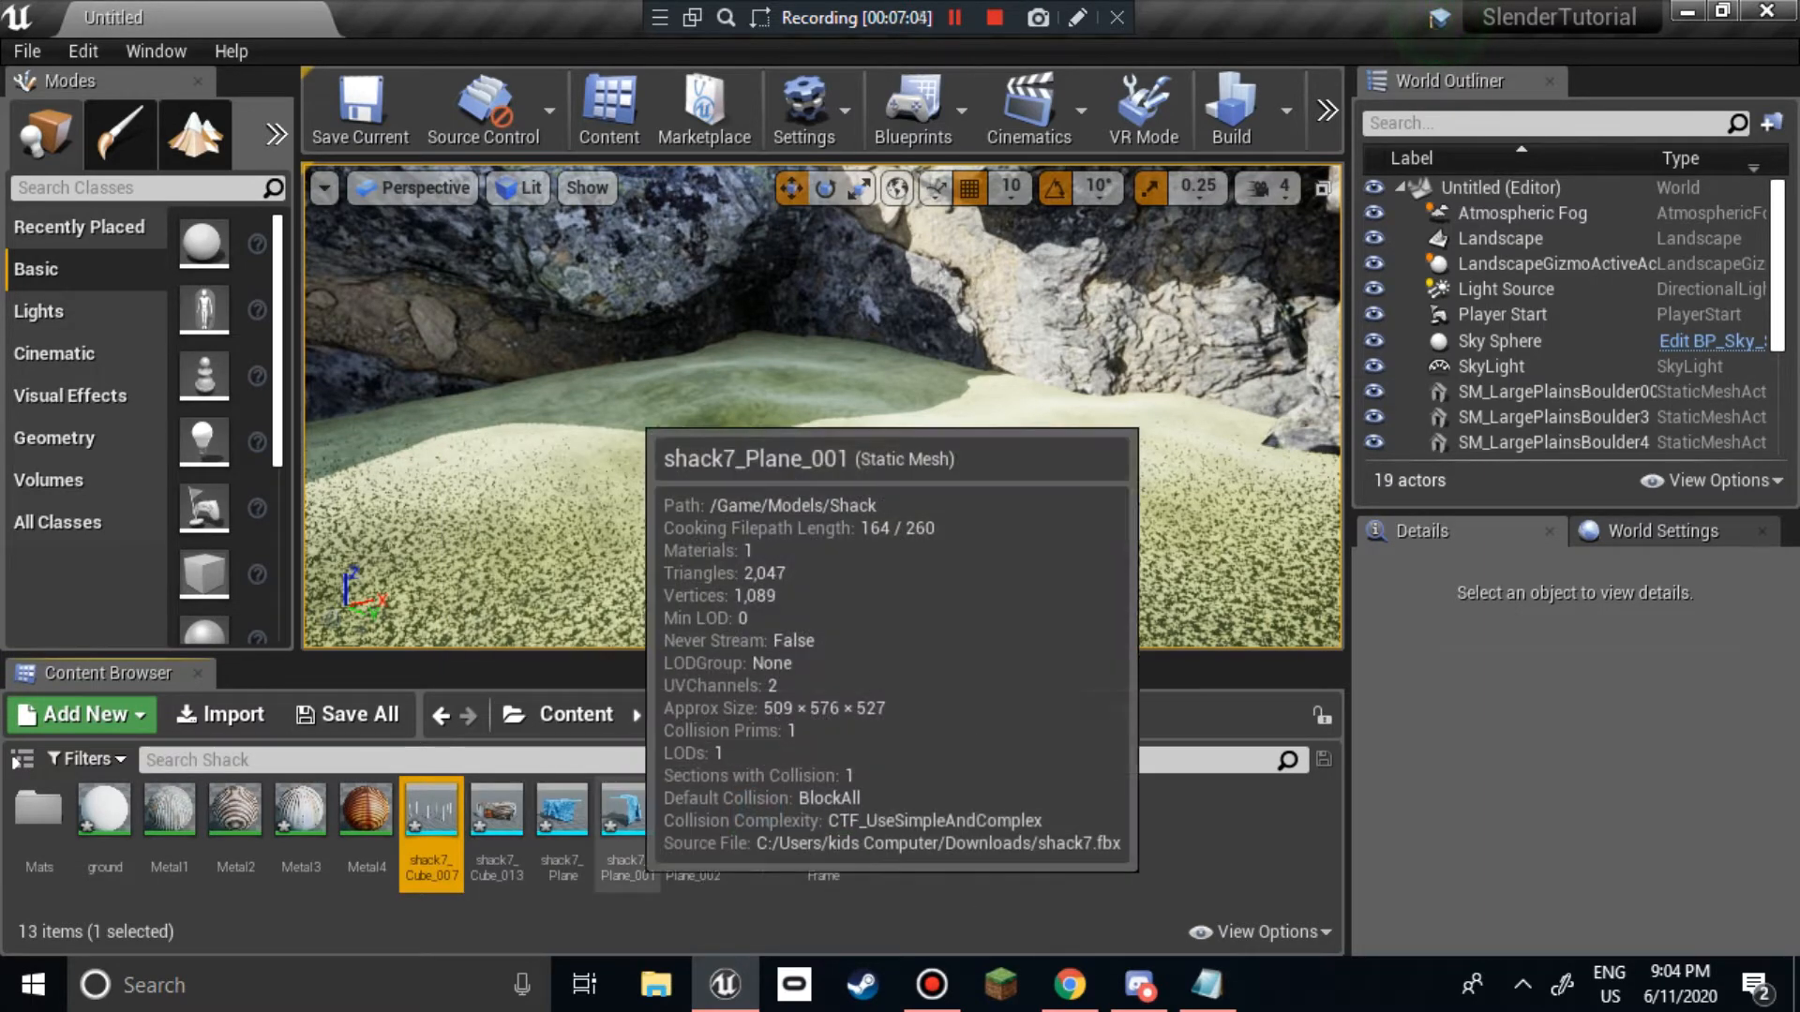
pyautogui.keyDown('shift'); pyautogui.click(628, 814); pyautogui.keyUp('shift')
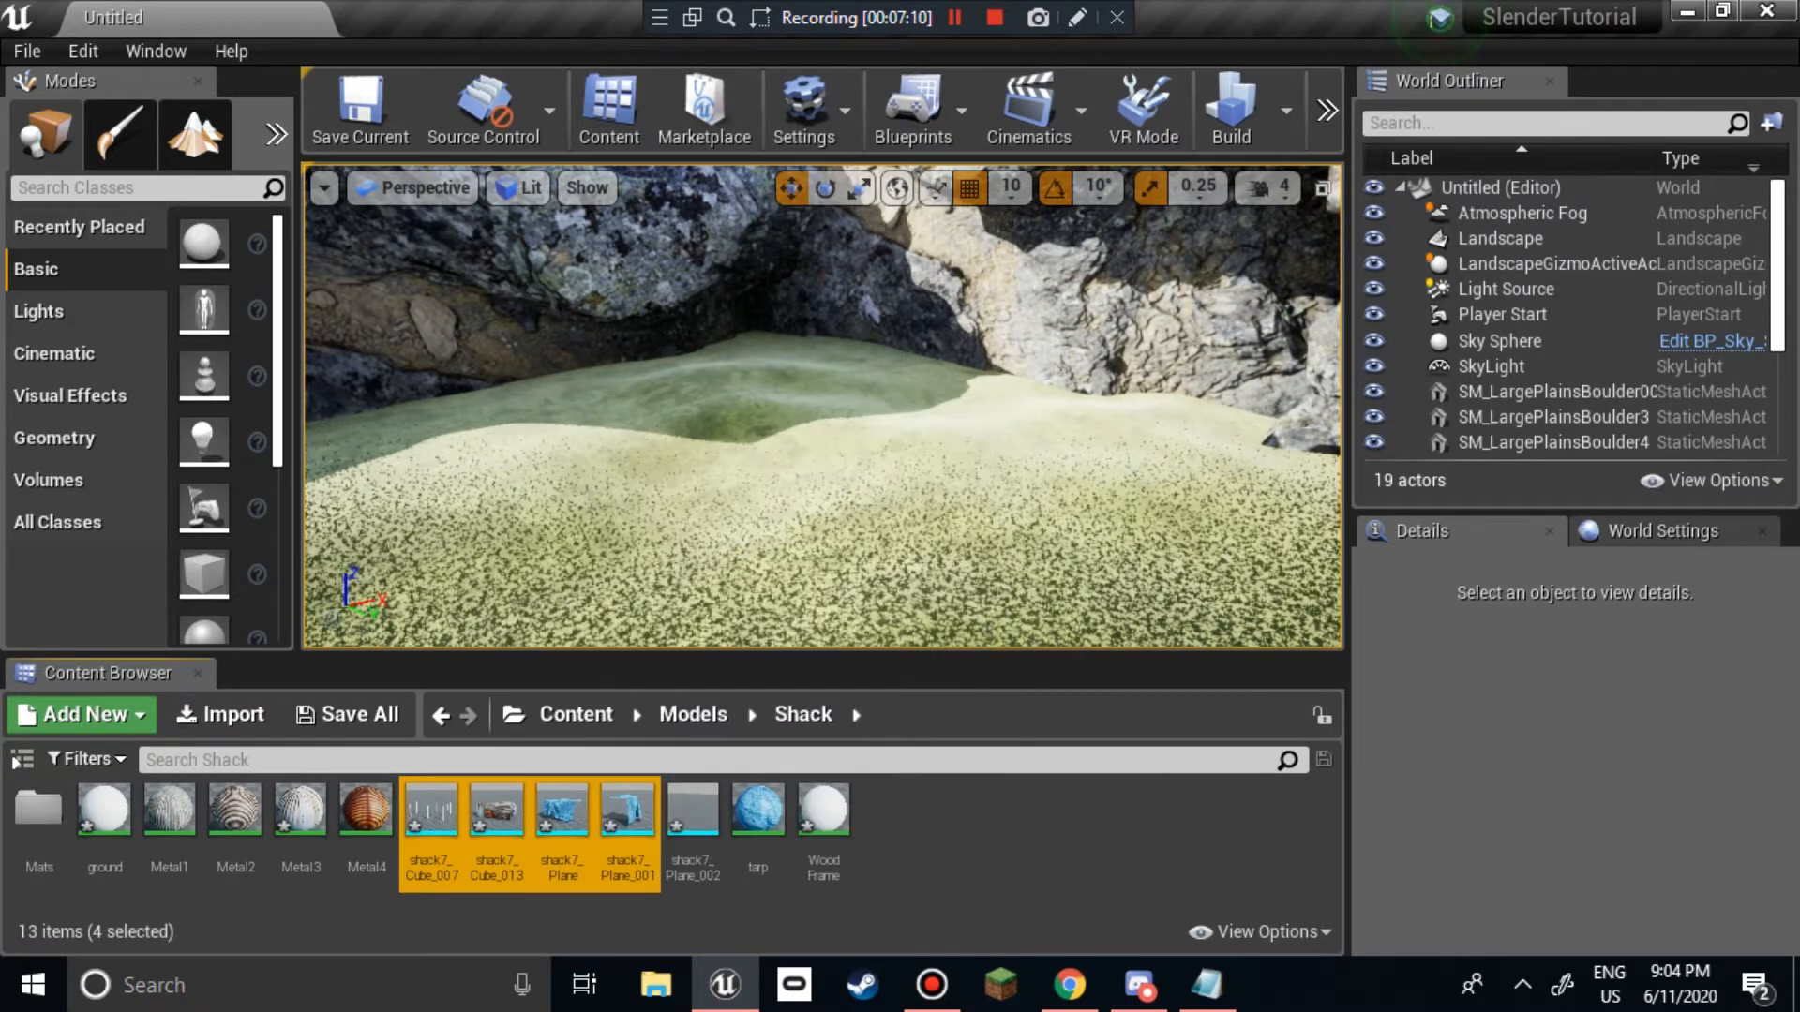
pyautogui.press('s')
pyautogui.moveTo(703, 497); pyautogui.dragTo(782, 535, button='right')
pyautogui.moveTo(506, 816); pyautogui.dragTo(792, 487)
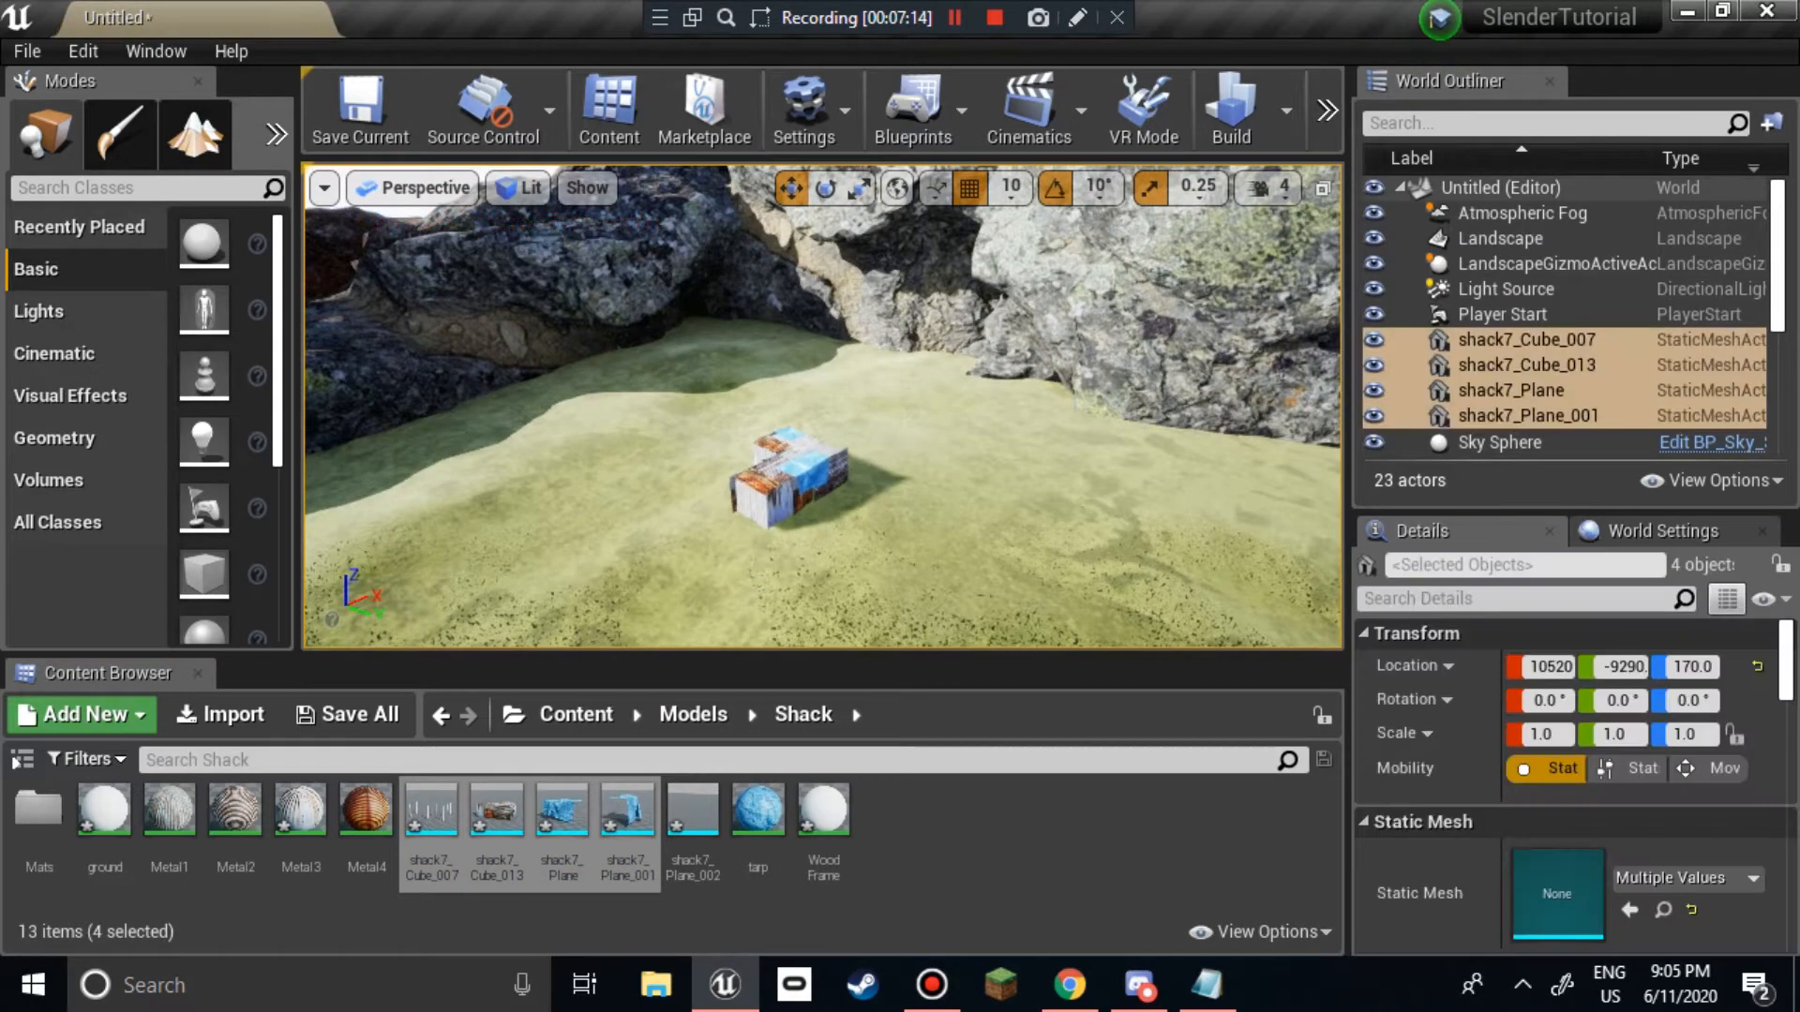
# Step: Move the four shack parts to about X 13900 and Z 930, and rotate them to -200° about Z
pyautogui.press('w')
pyautogui.moveTo(792, 488); pyautogui.dragTo(811, 489, button='right')
pyautogui.moveTo(723, 513); pyautogui.dragTo(719, 421)
pyautogui.moveTo(719, 422); pyautogui.dragTo(909, 420, button='right')
pyautogui.press('a')
pyautogui.moveTo(967, 414); pyautogui.dragTo(902, 306)
pyautogui.press('e')
pyautogui.press('w')
pyautogui.moveTo(902, 306); pyautogui.dragTo(907, 285, button='right')
pyautogui.moveTo(881, 409); pyautogui.dragTo(1078, 418)
pyautogui.moveTo(900, 408); pyautogui.dragTo(951, 412)
pyautogui.click(807, 281)
pyautogui.moveTo(806, 281); pyautogui.dragTo(858, 291, button='right')
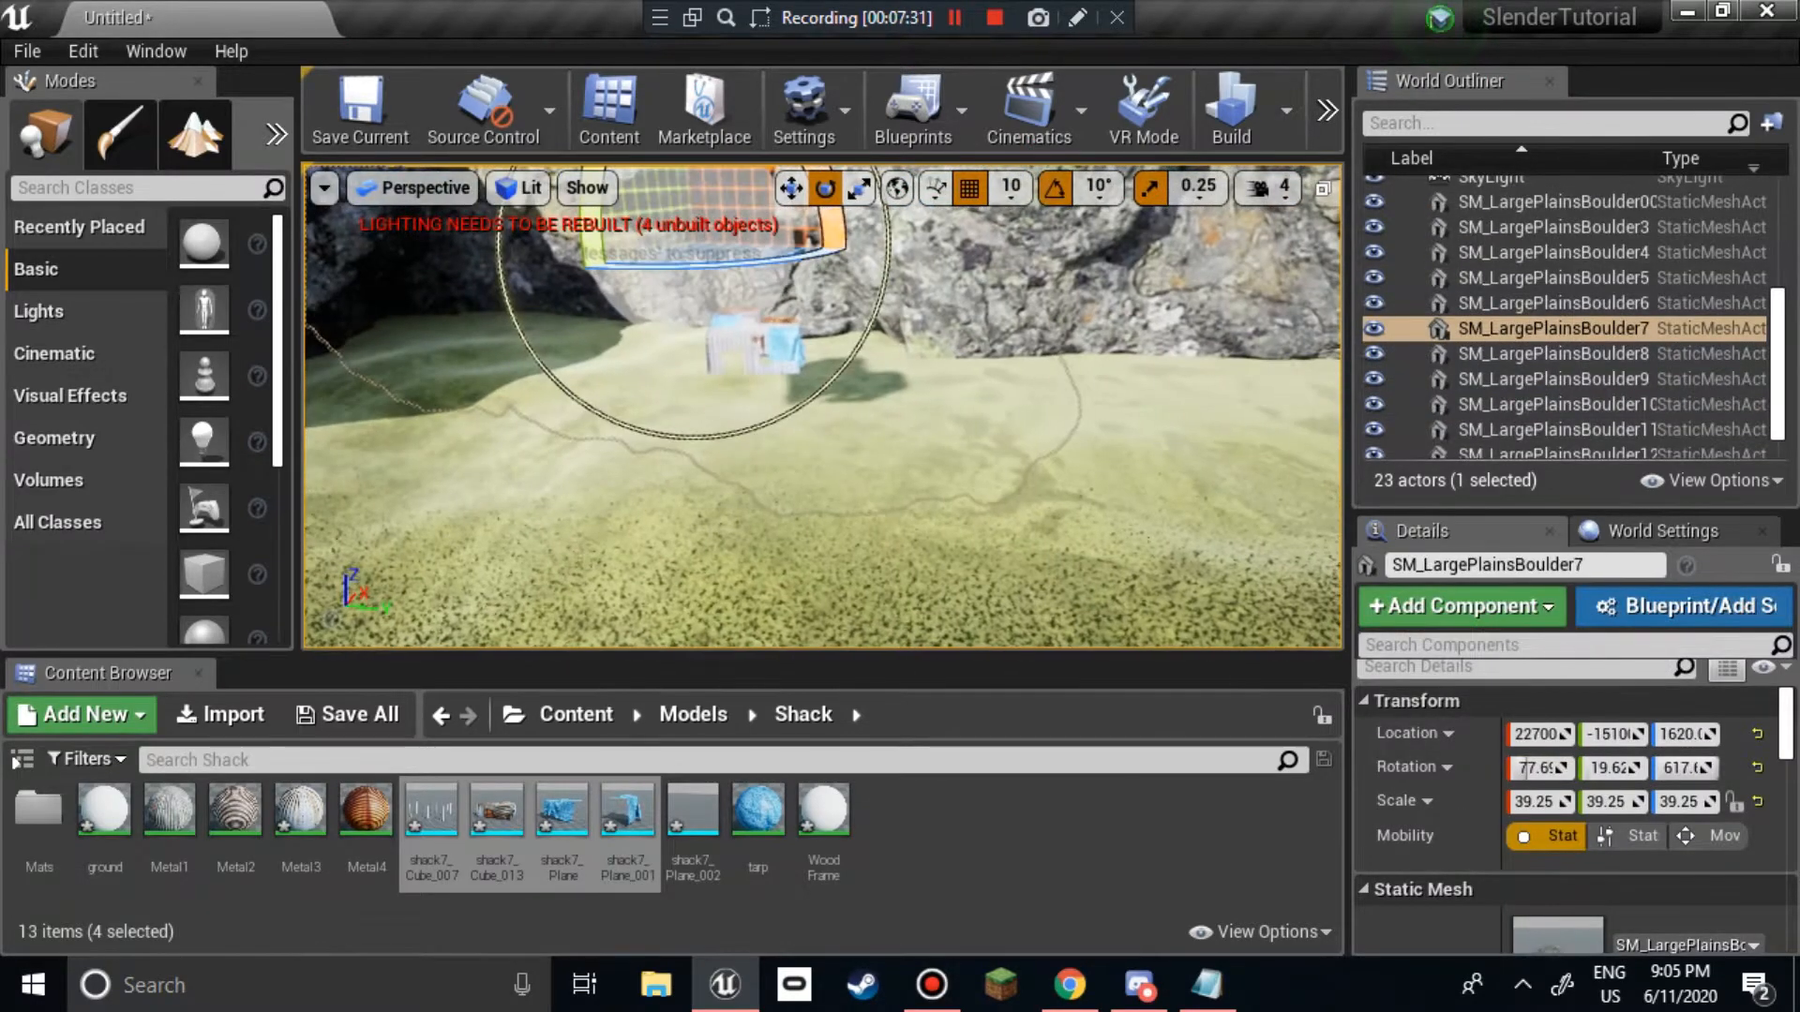
pyautogui.press('w')
pyautogui.click(816, 426)
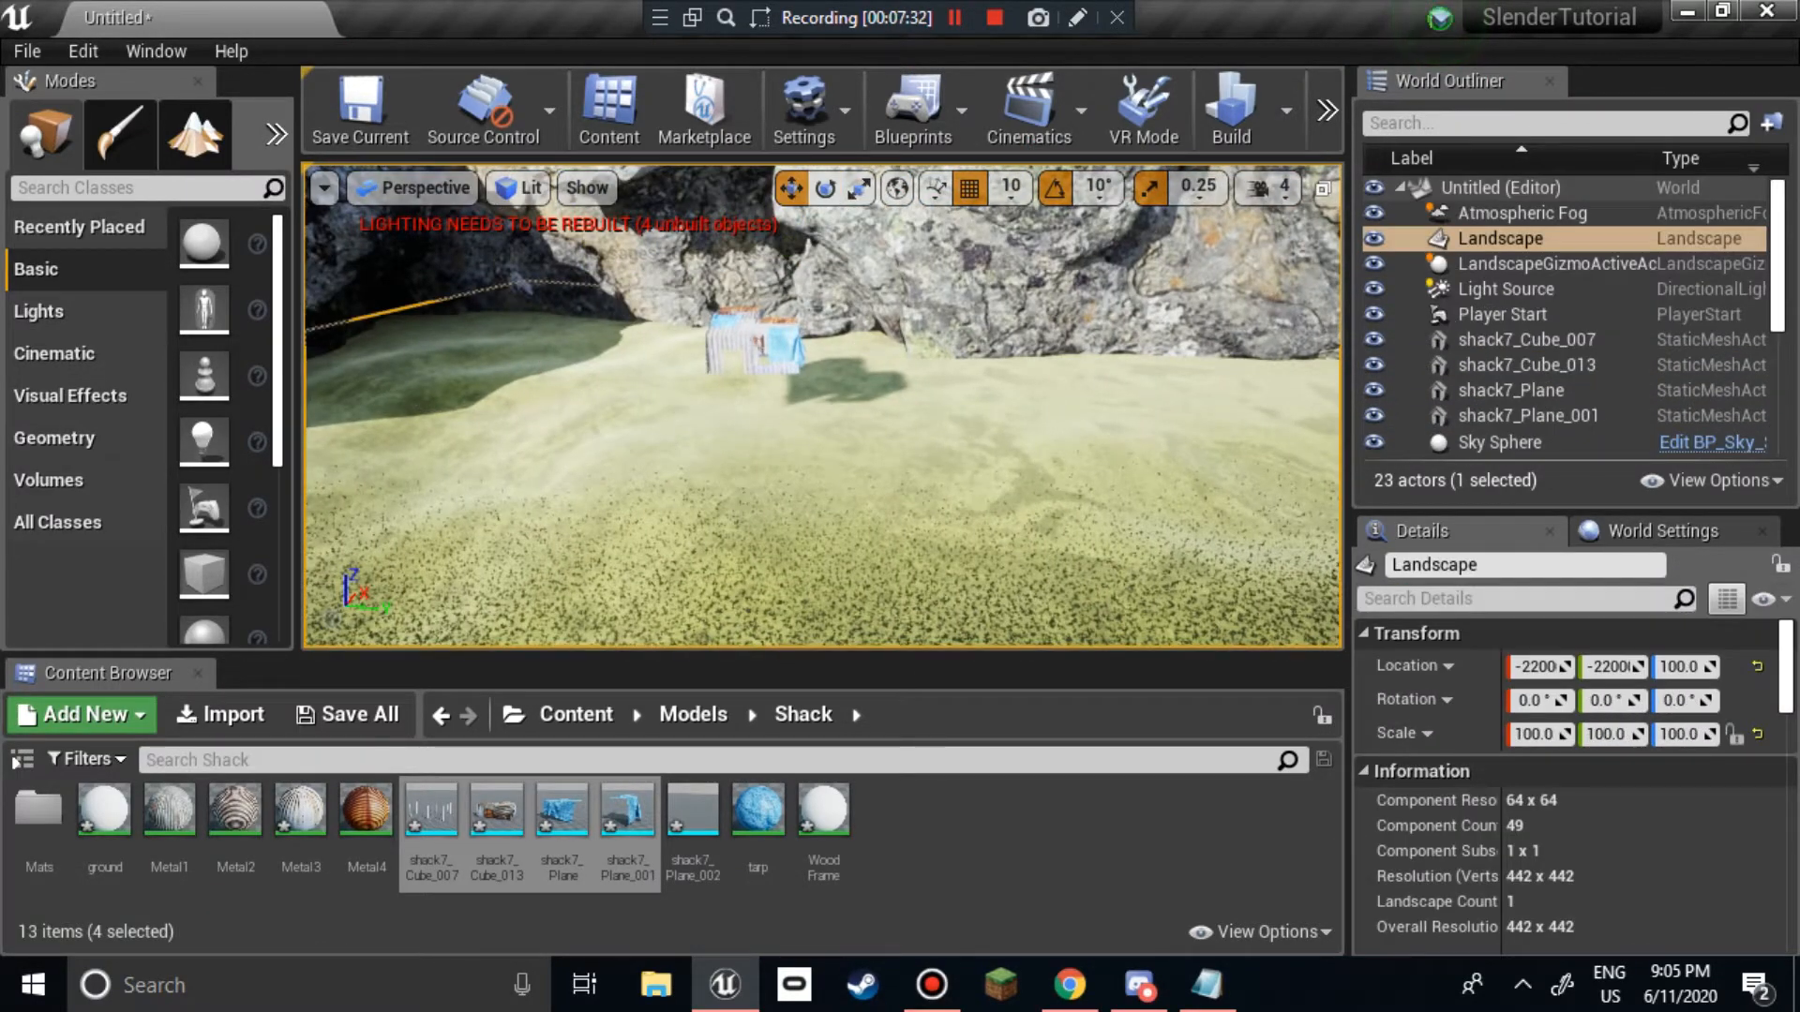
pyautogui.moveTo(815, 426); pyautogui.dragTo(778, 413, button='right')
# Step: Reselect the four shack7 parts in the level and move them to about Y -10890 and Z 380
pyautogui.click(1526, 340)
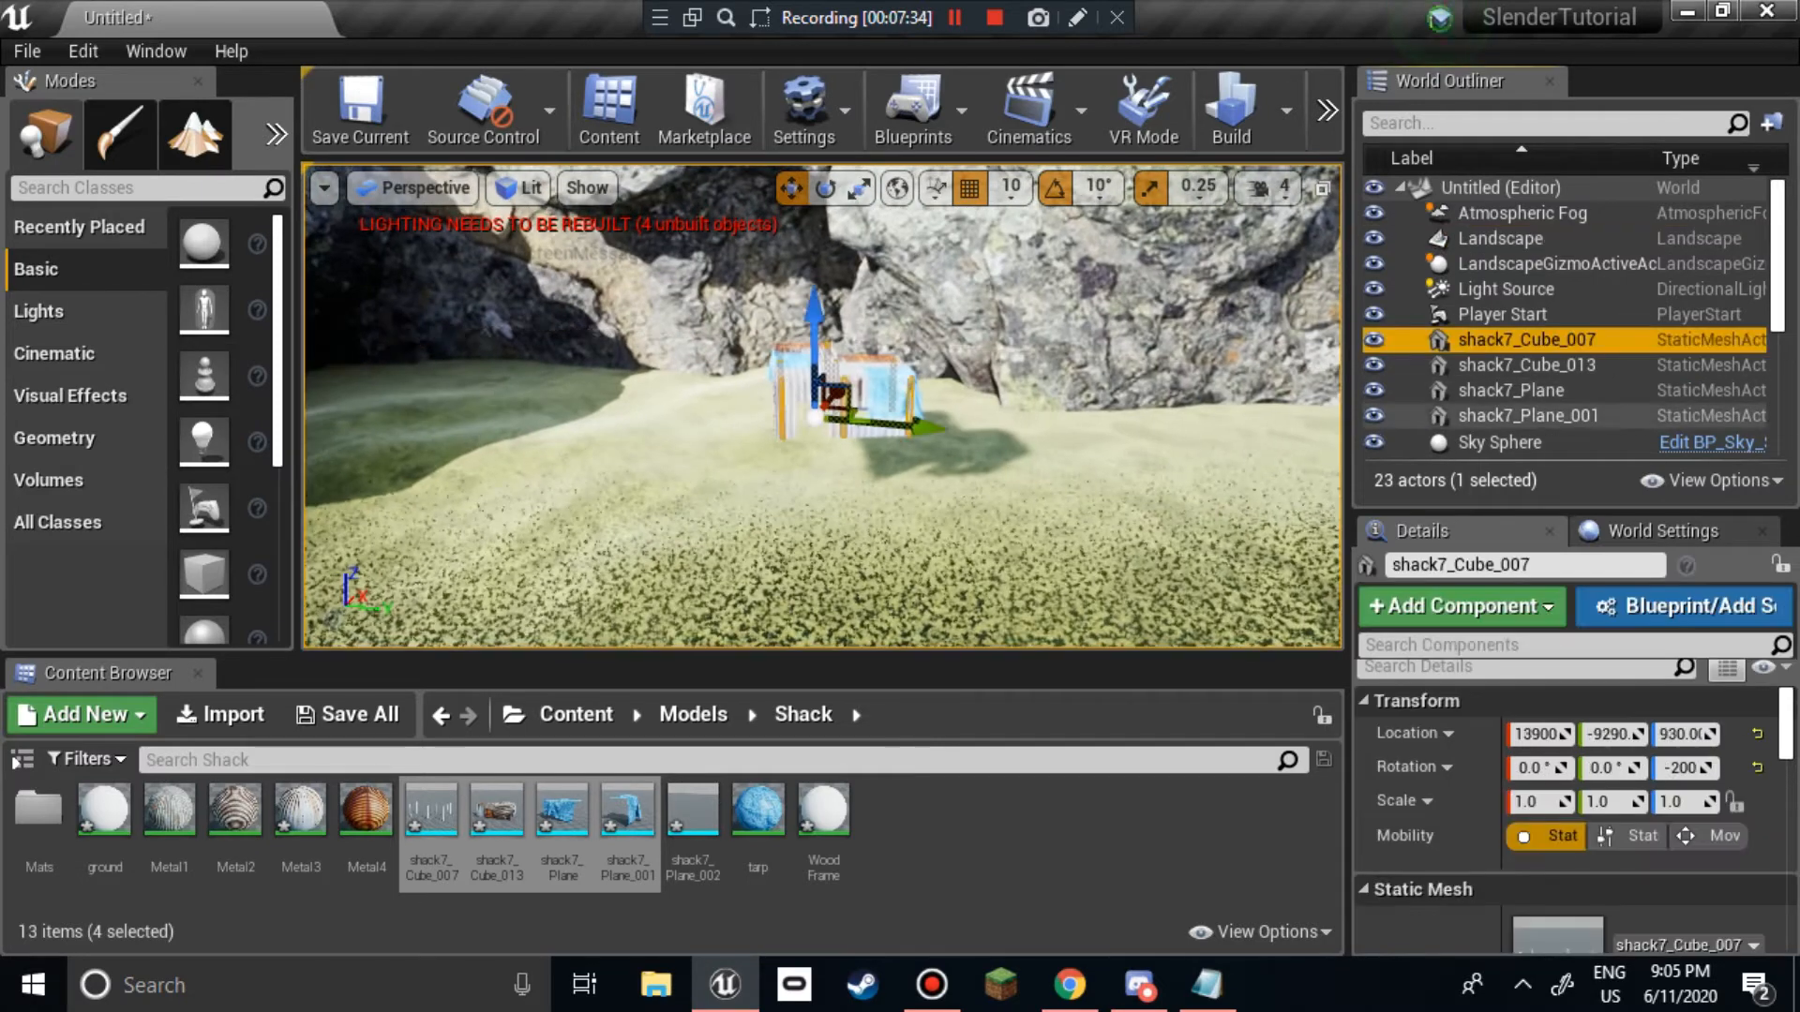
pyautogui.keyDown('shift'); pyautogui.click(1528, 417); pyautogui.keyUp('shift')
pyautogui.moveTo(926, 429); pyautogui.dragTo(859, 430)
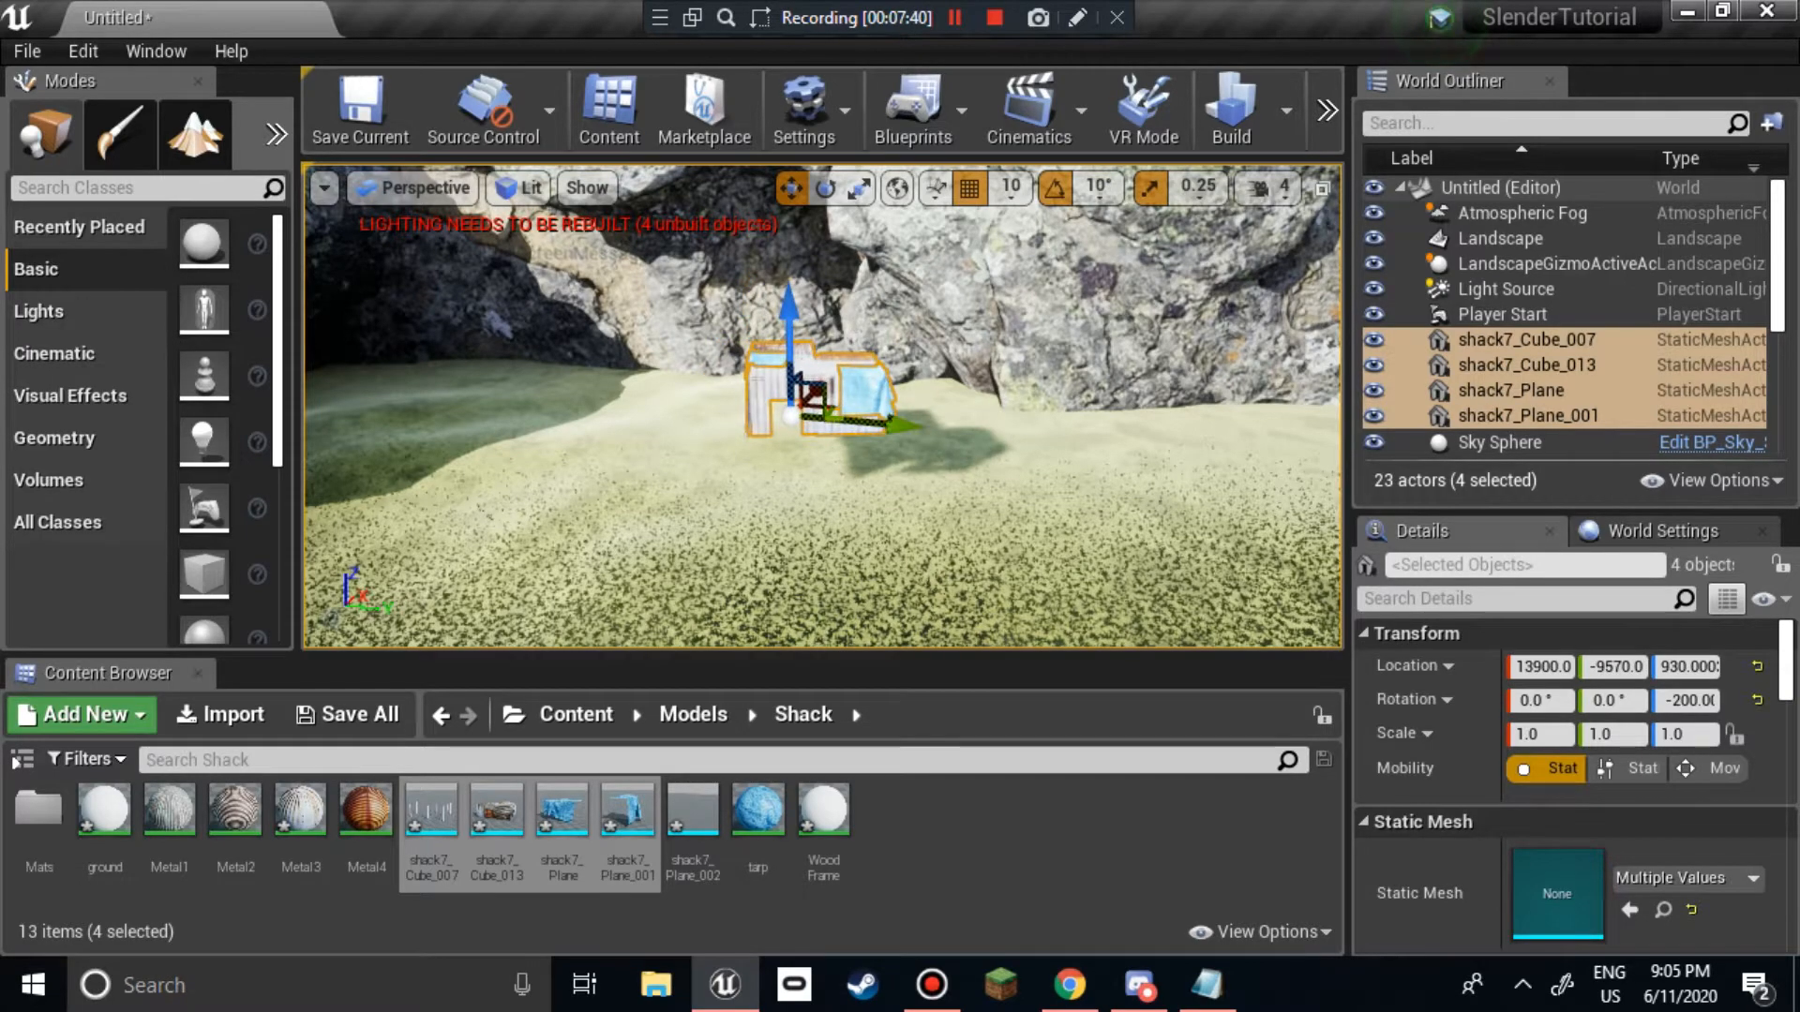
pyautogui.moveTo(790, 304); pyautogui.dragTo(791, 388)
pyautogui.moveTo(791, 388)
pyautogui.mouseDown(button='right')
pyautogui.moveTo(745, 412)
pyautogui.moveTo(796, 417)
pyautogui.mouseUp(button='right')
pyautogui.press('w')
pyautogui.press('s')
pyautogui.moveTo(814, 488); pyautogui.dragTo(727, 484)
pyautogui.moveTo(668, 397); pyautogui.dragTo(668, 362)
pyautogui.moveTo(763, 463); pyautogui.dragTo(676, 454)
pyautogui.moveTo(676, 453); pyautogui.dragTo(731, 447, button='right')
pyautogui.press('w')
pyautogui.press('s')
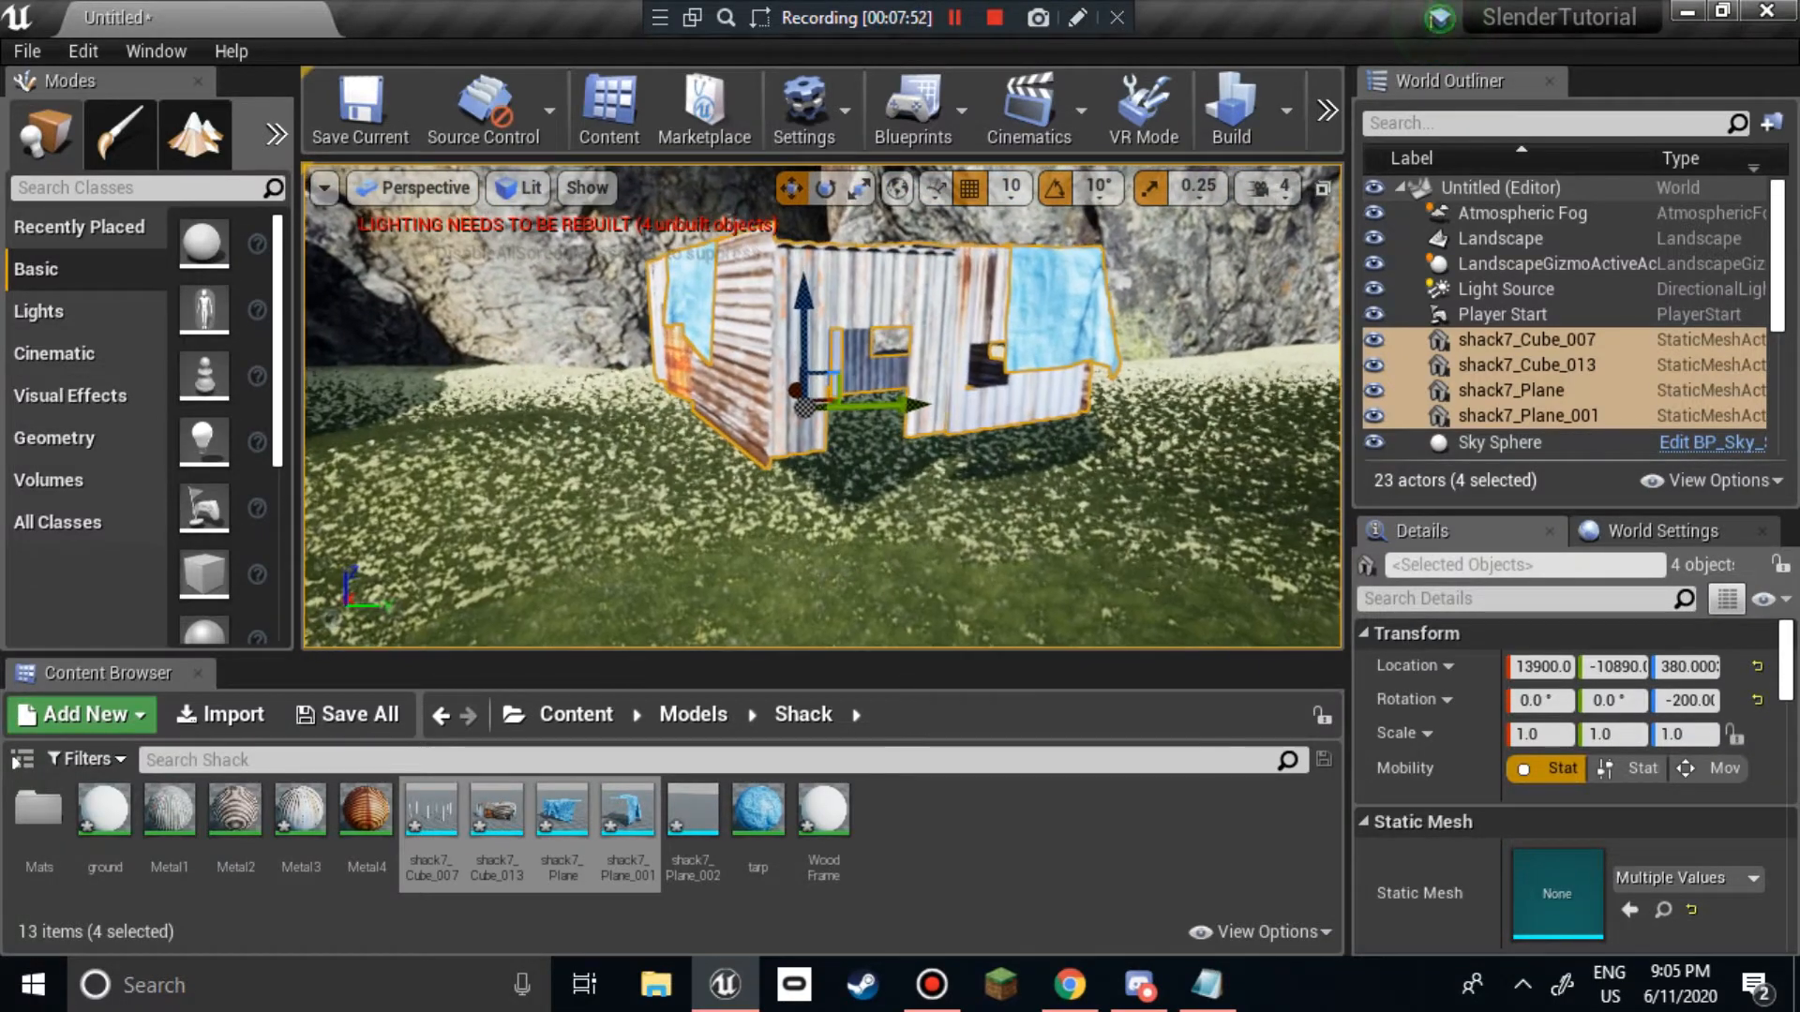
# Step: Convert the four selected shack actors to a single static mesh named ShackMesh in the Models/Shack folder
pyautogui.rightClick(1519, 390)
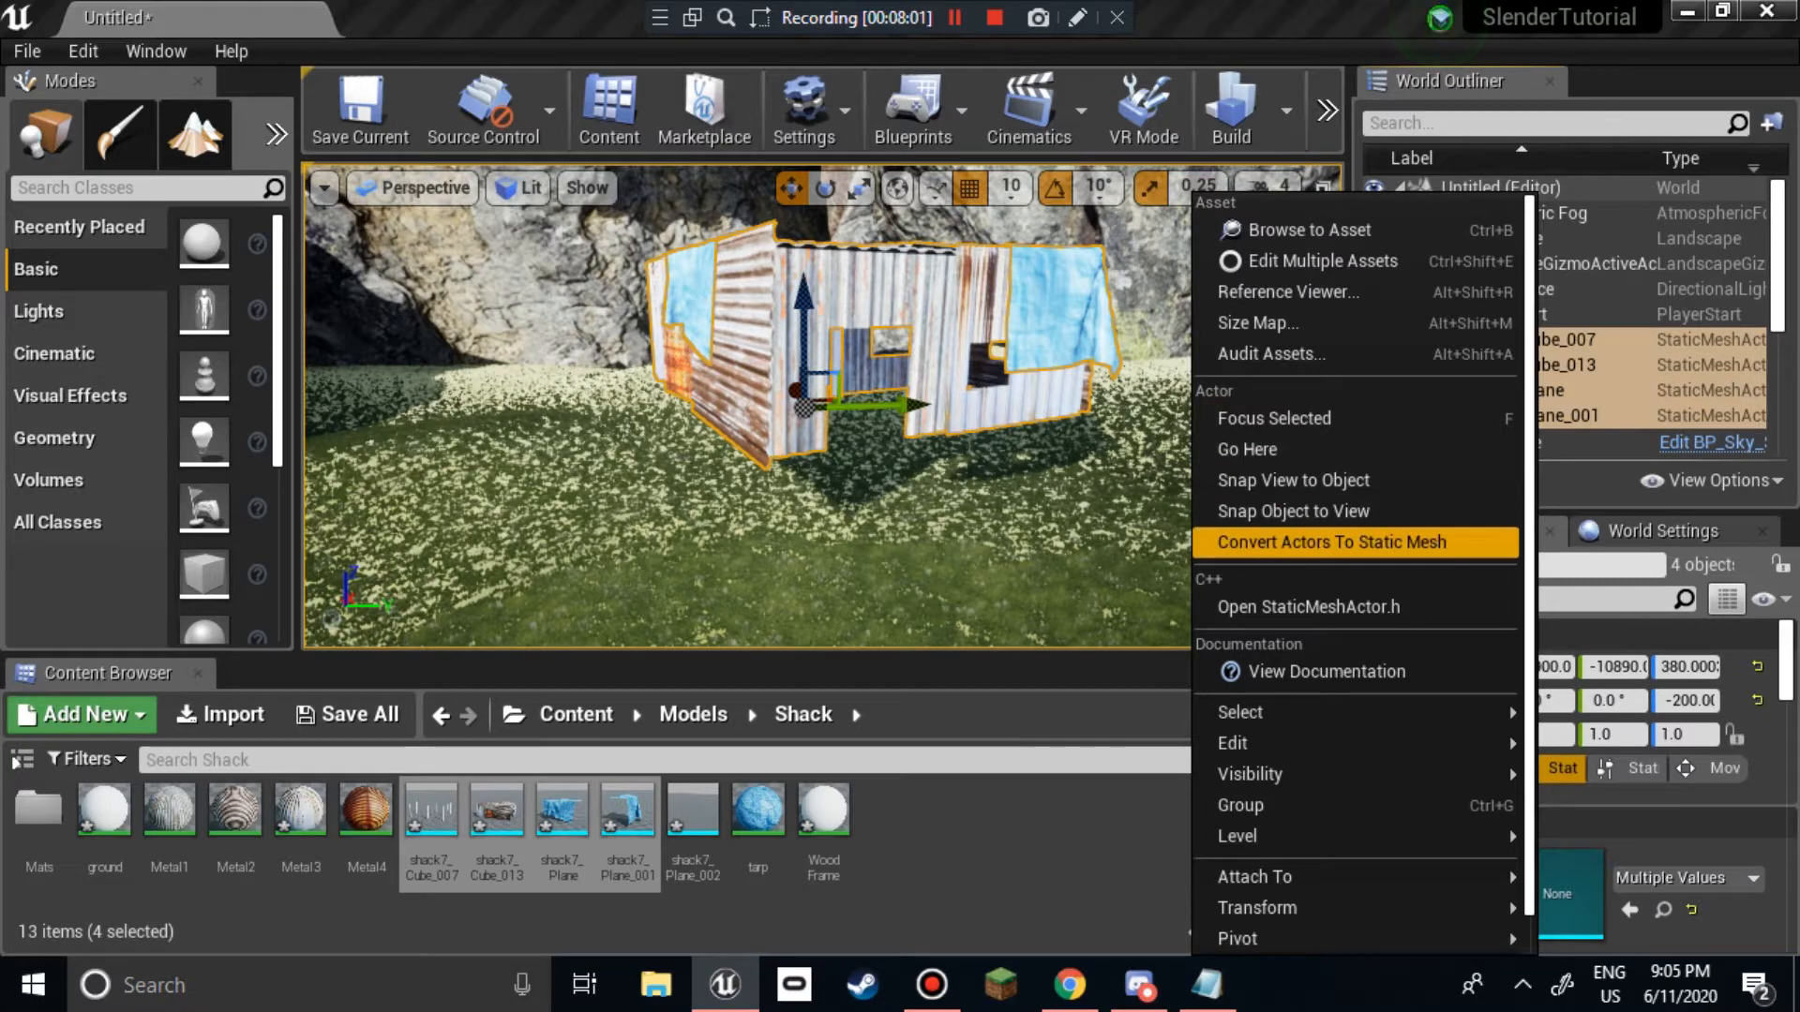
pyautogui.click(1331, 541)
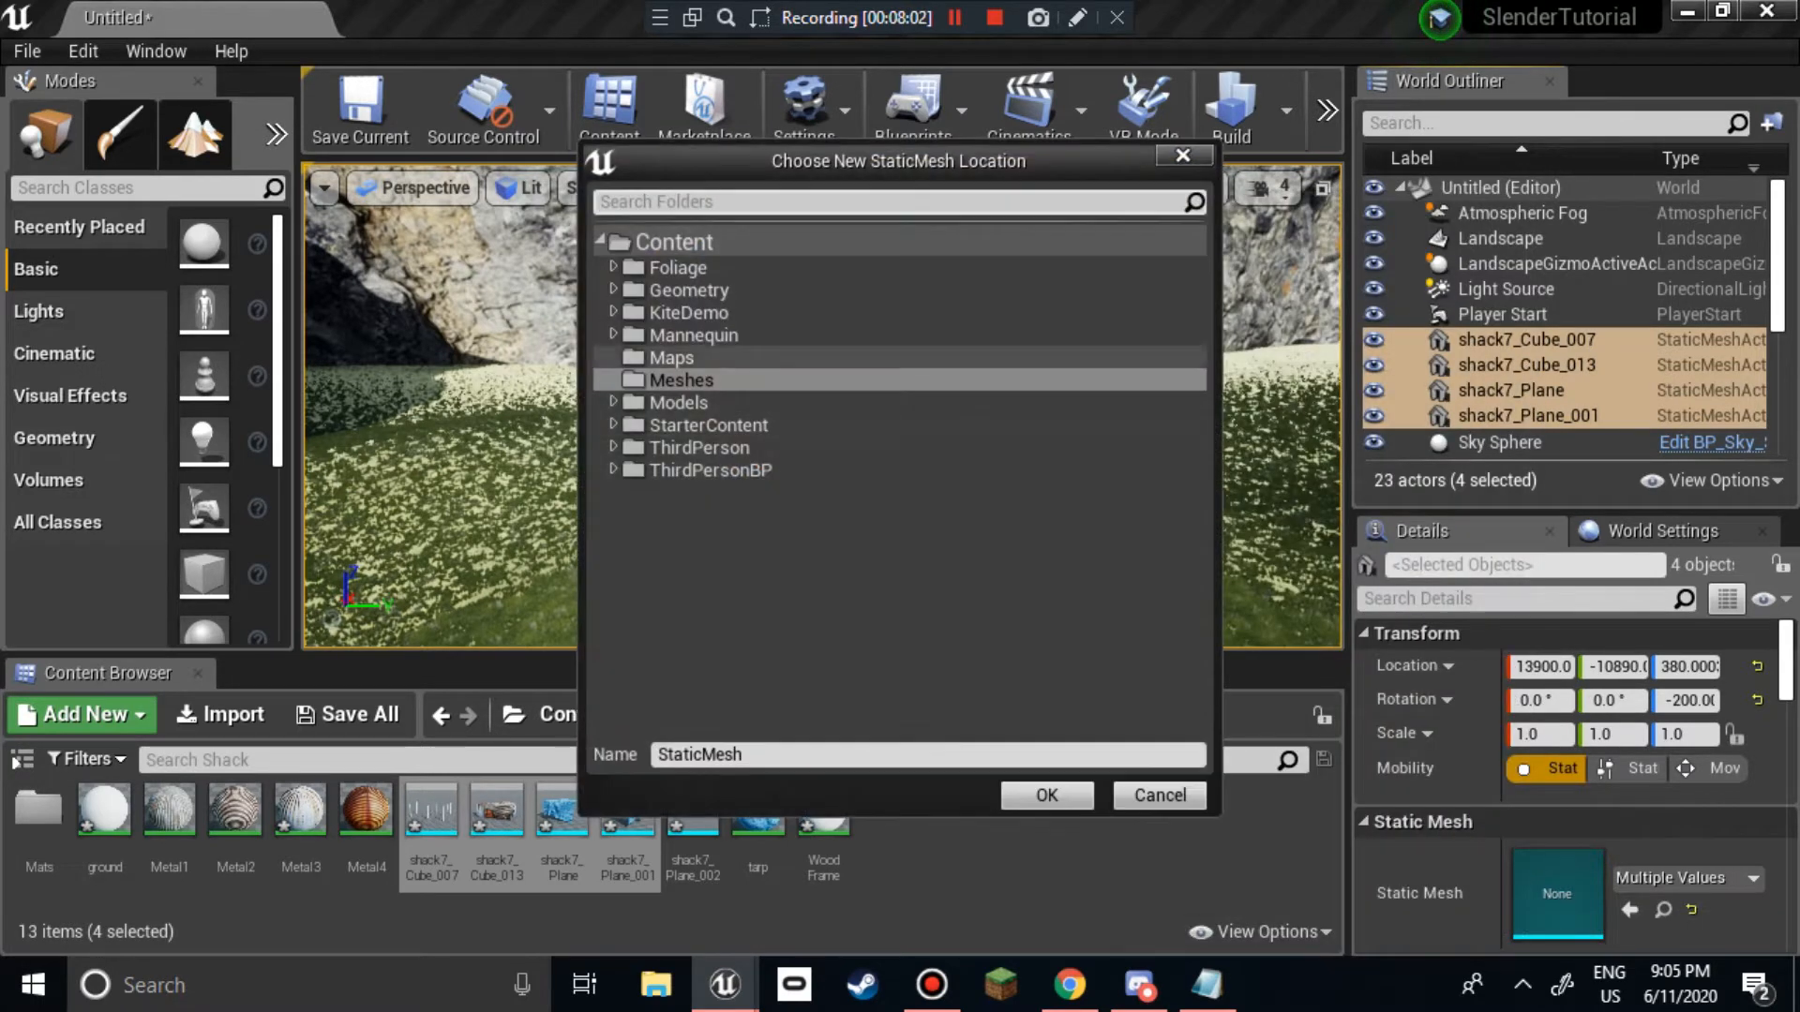
pyautogui.click(679, 404)
pyautogui.click(614, 402)
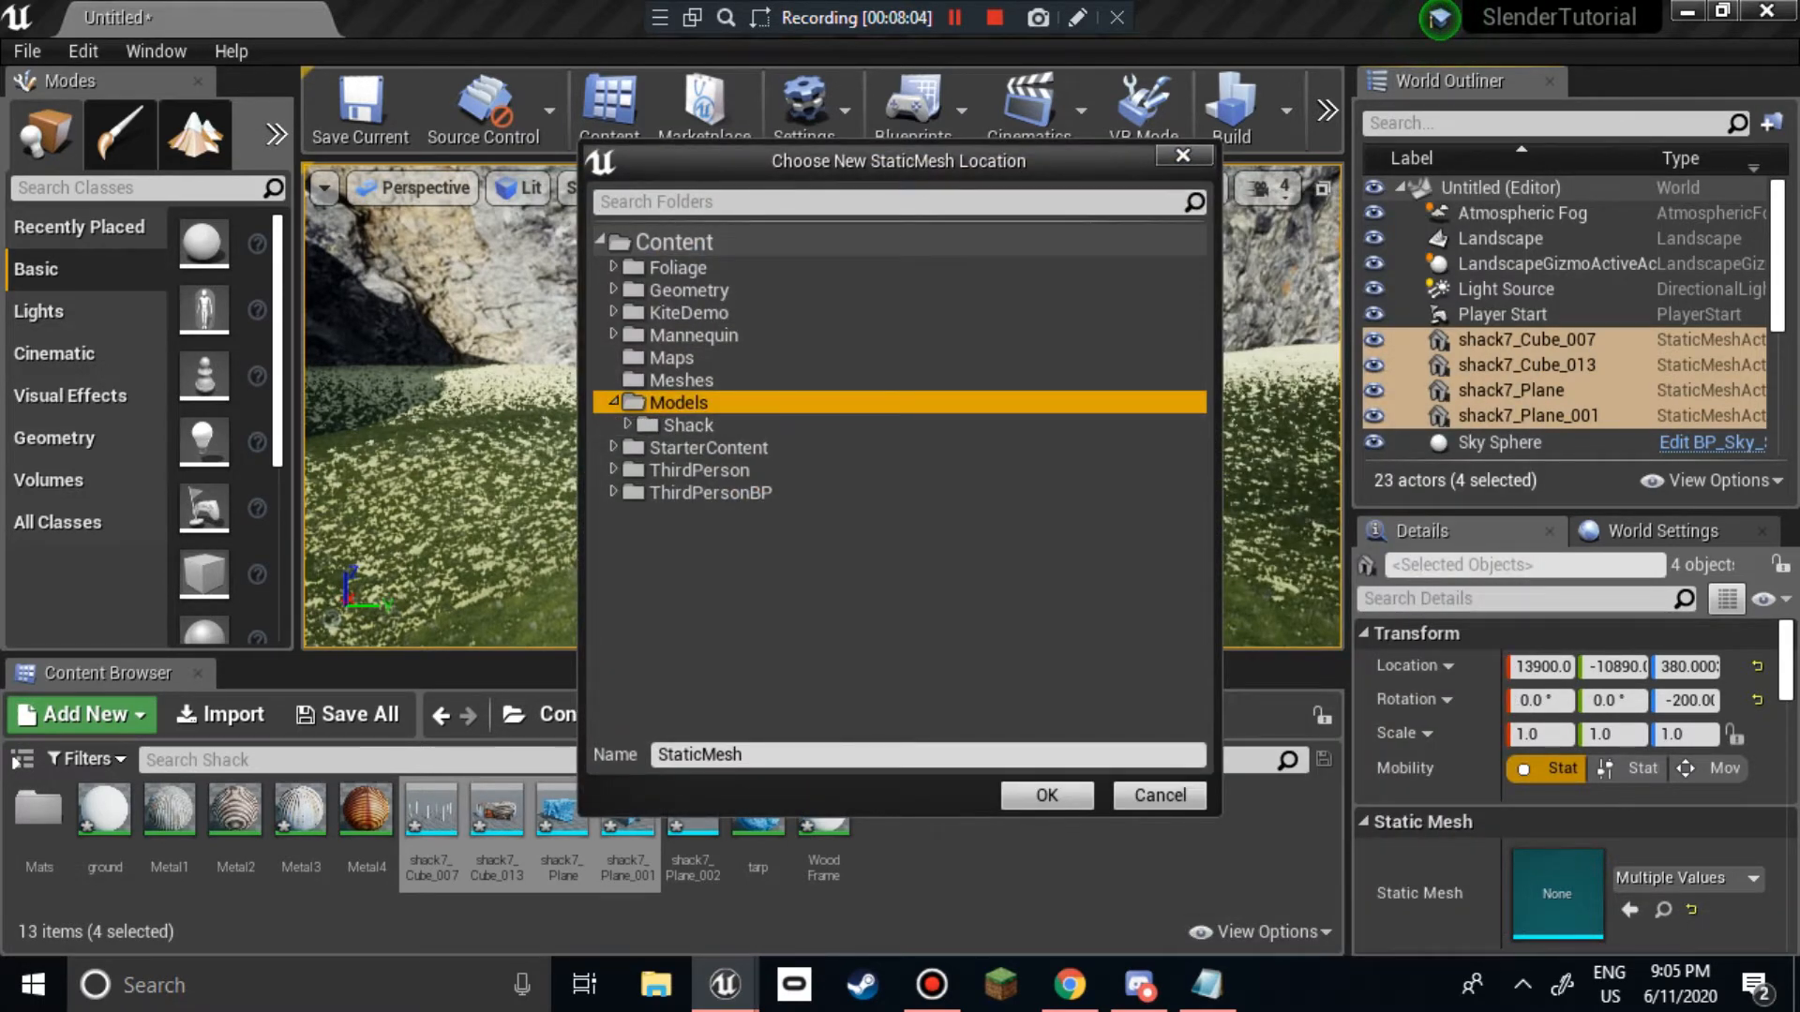
pyautogui.click(699, 429)
pyautogui.click(739, 755)
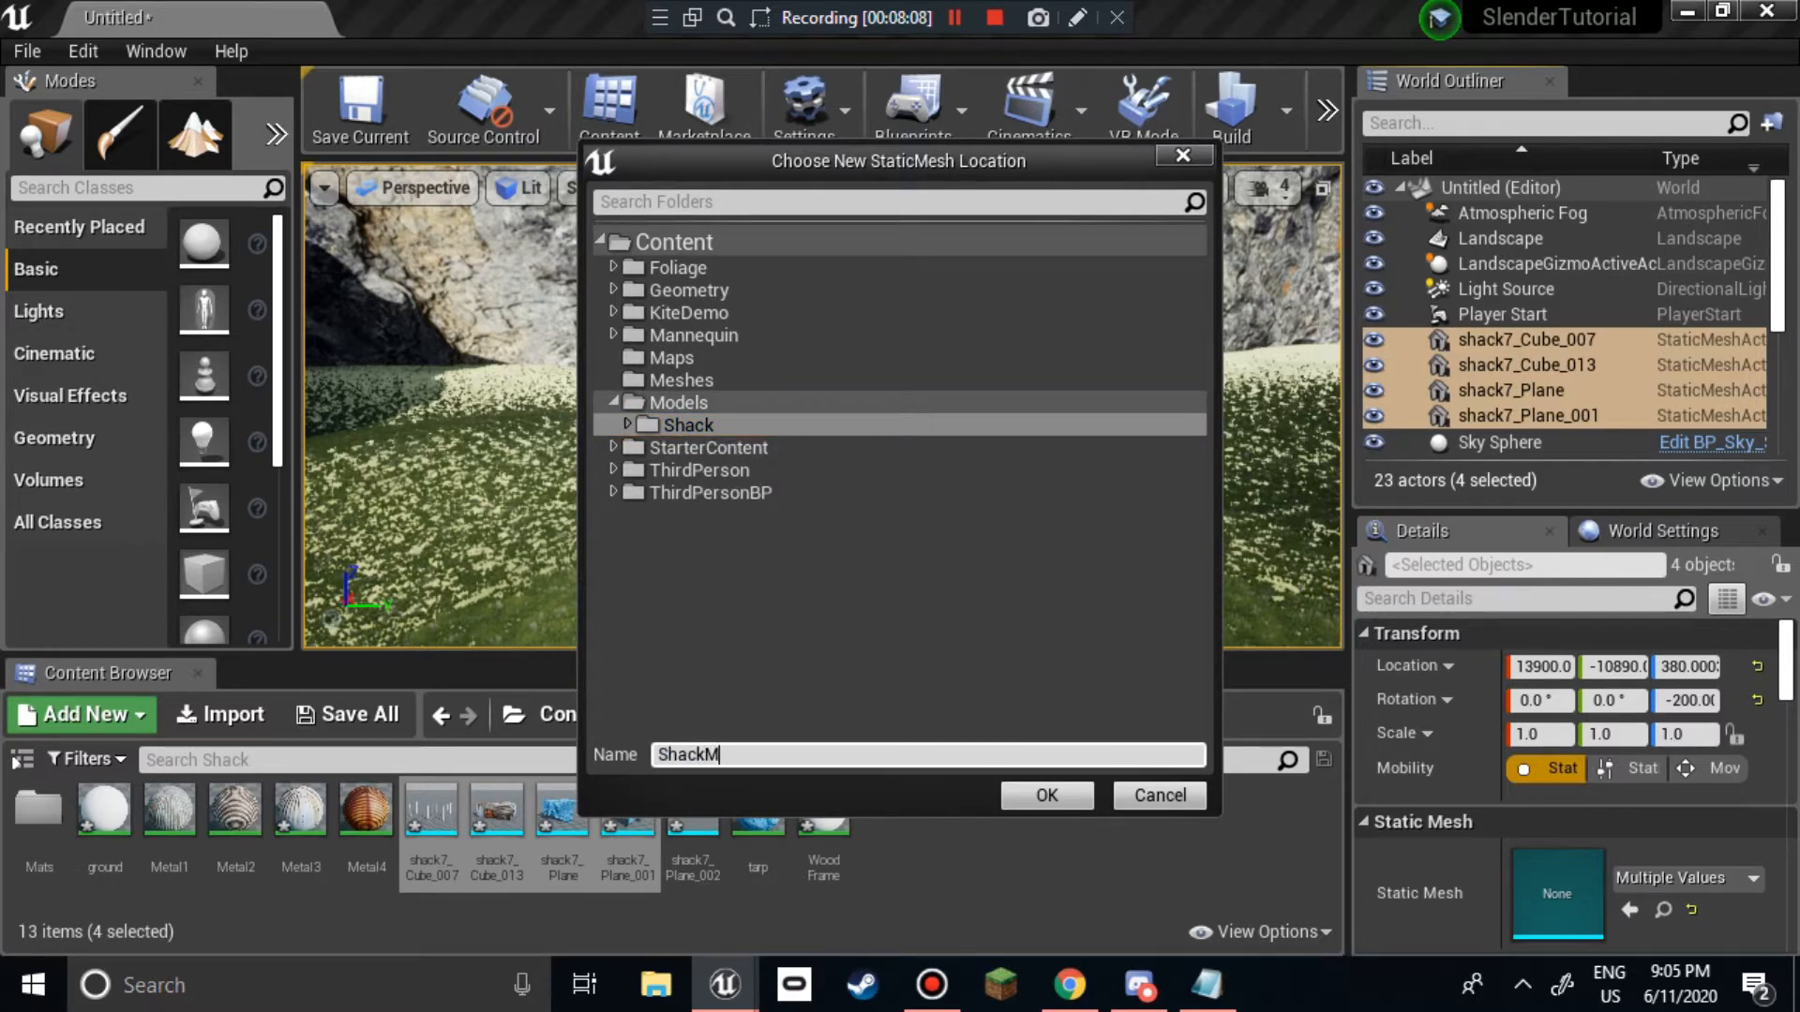
pyautogui.press('Return')
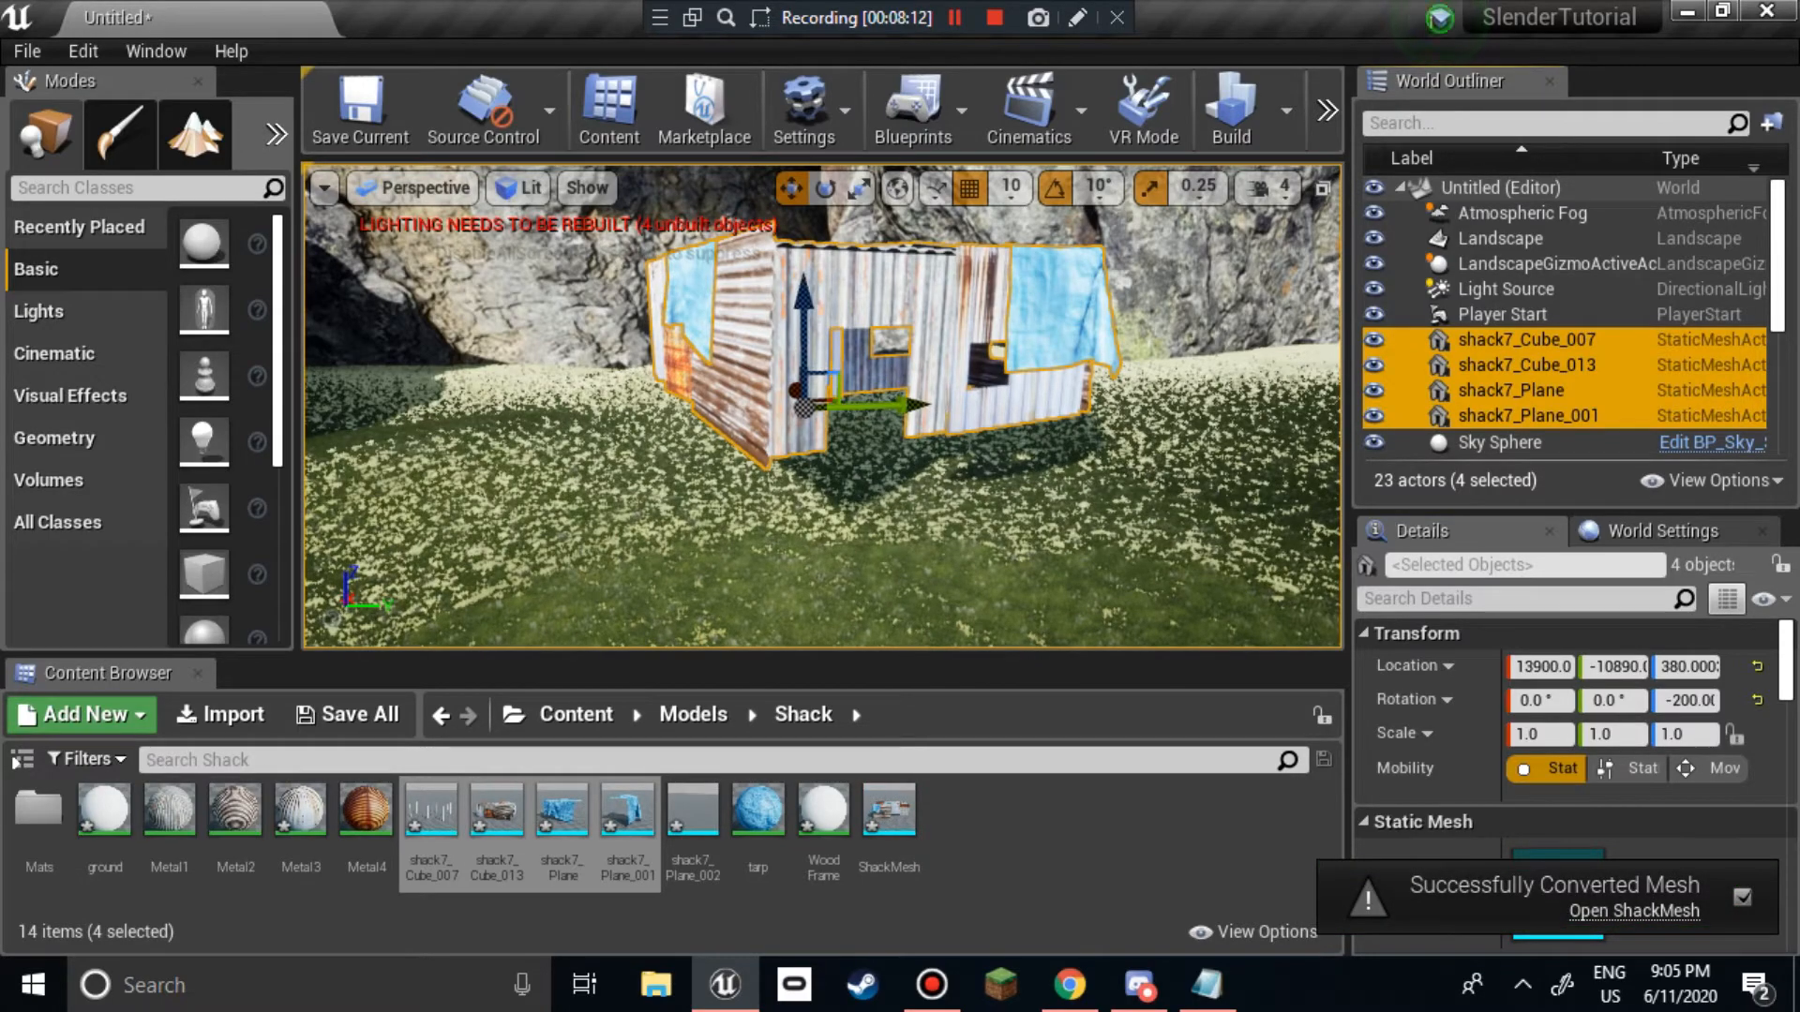
# Step: Delete the four separate shack parts from the level and place ShackMesh on the landscape in their stead
pyautogui.press('Delete')
pyautogui.moveTo(889, 811); pyautogui.dragTo(684, 431)
pyautogui.scroll(5, 683, 432)
pyautogui.moveTo(684, 431); pyautogui.dragTo(638, 440, button='right')
pyautogui.press('s')
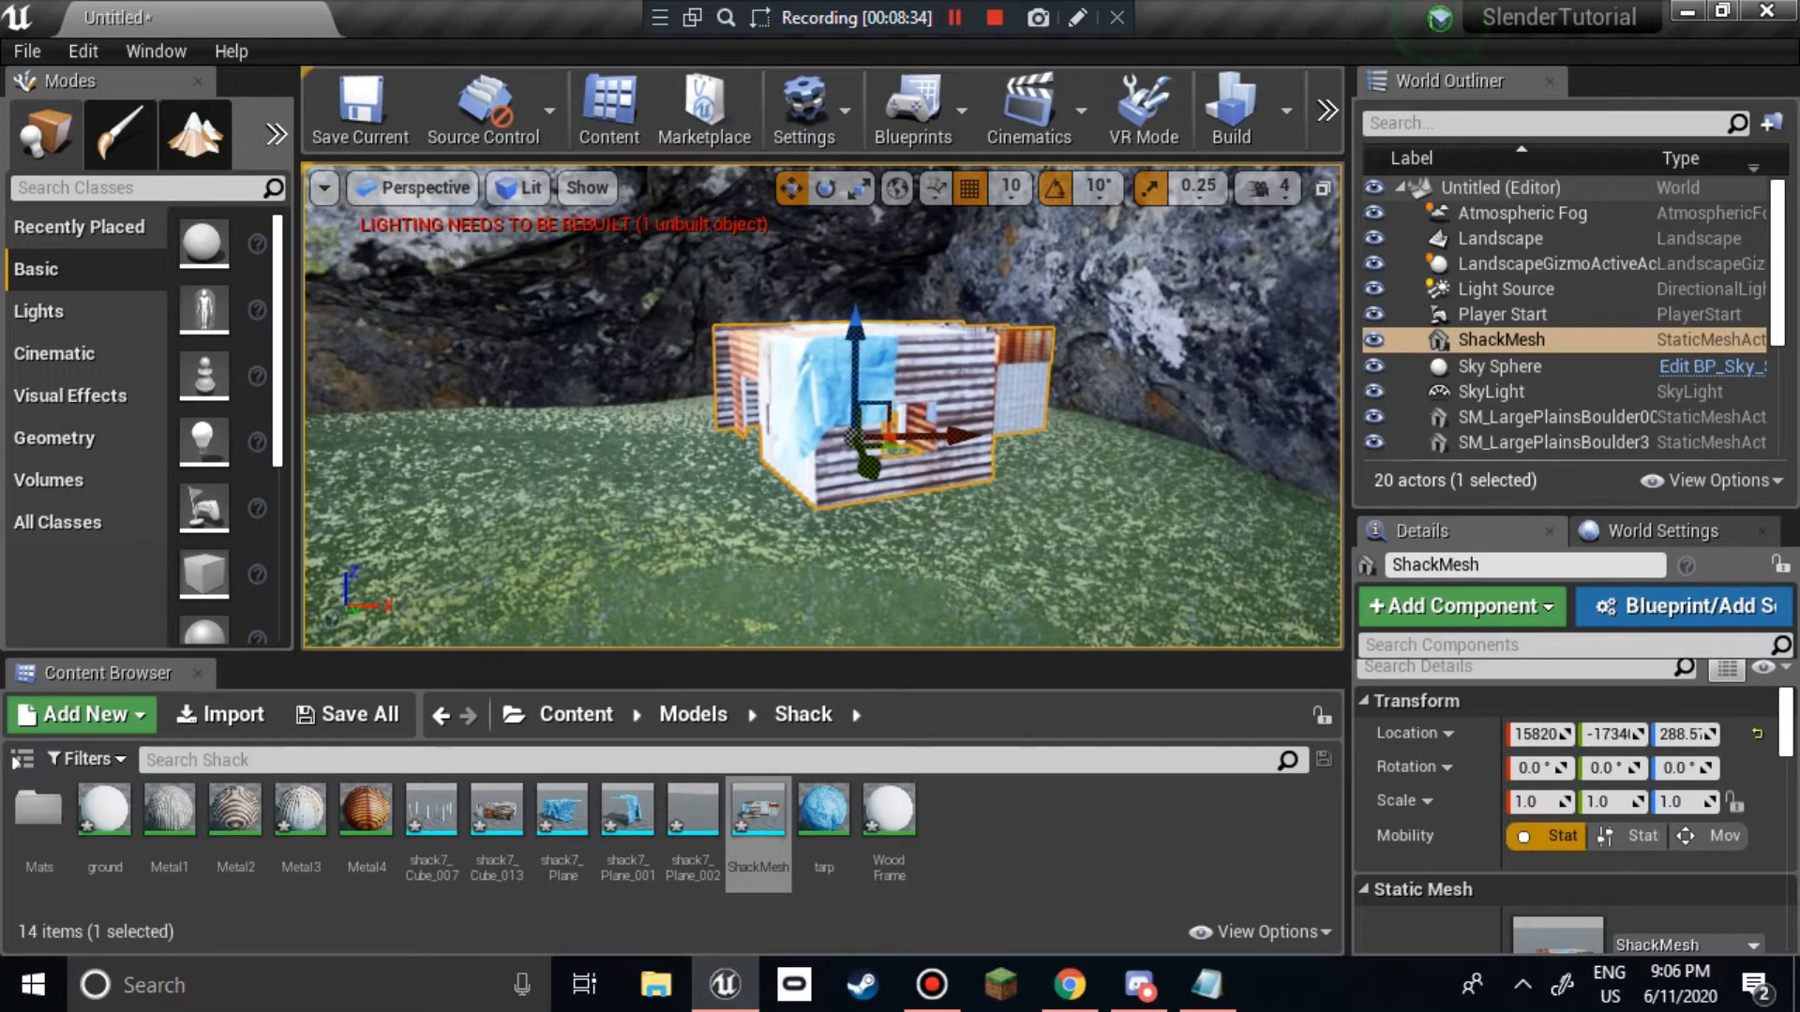
# Step: Lower ShackMesh onto the landscape to a Z location of about 78.57
pyautogui.moveTo(750, 515); pyautogui.dragTo(806, 479)
pyautogui.moveTo(989, 376); pyautogui.dragTo(989, 366)
pyautogui.moveTo(989, 365); pyautogui.dragTo(1195, 370, button='right')
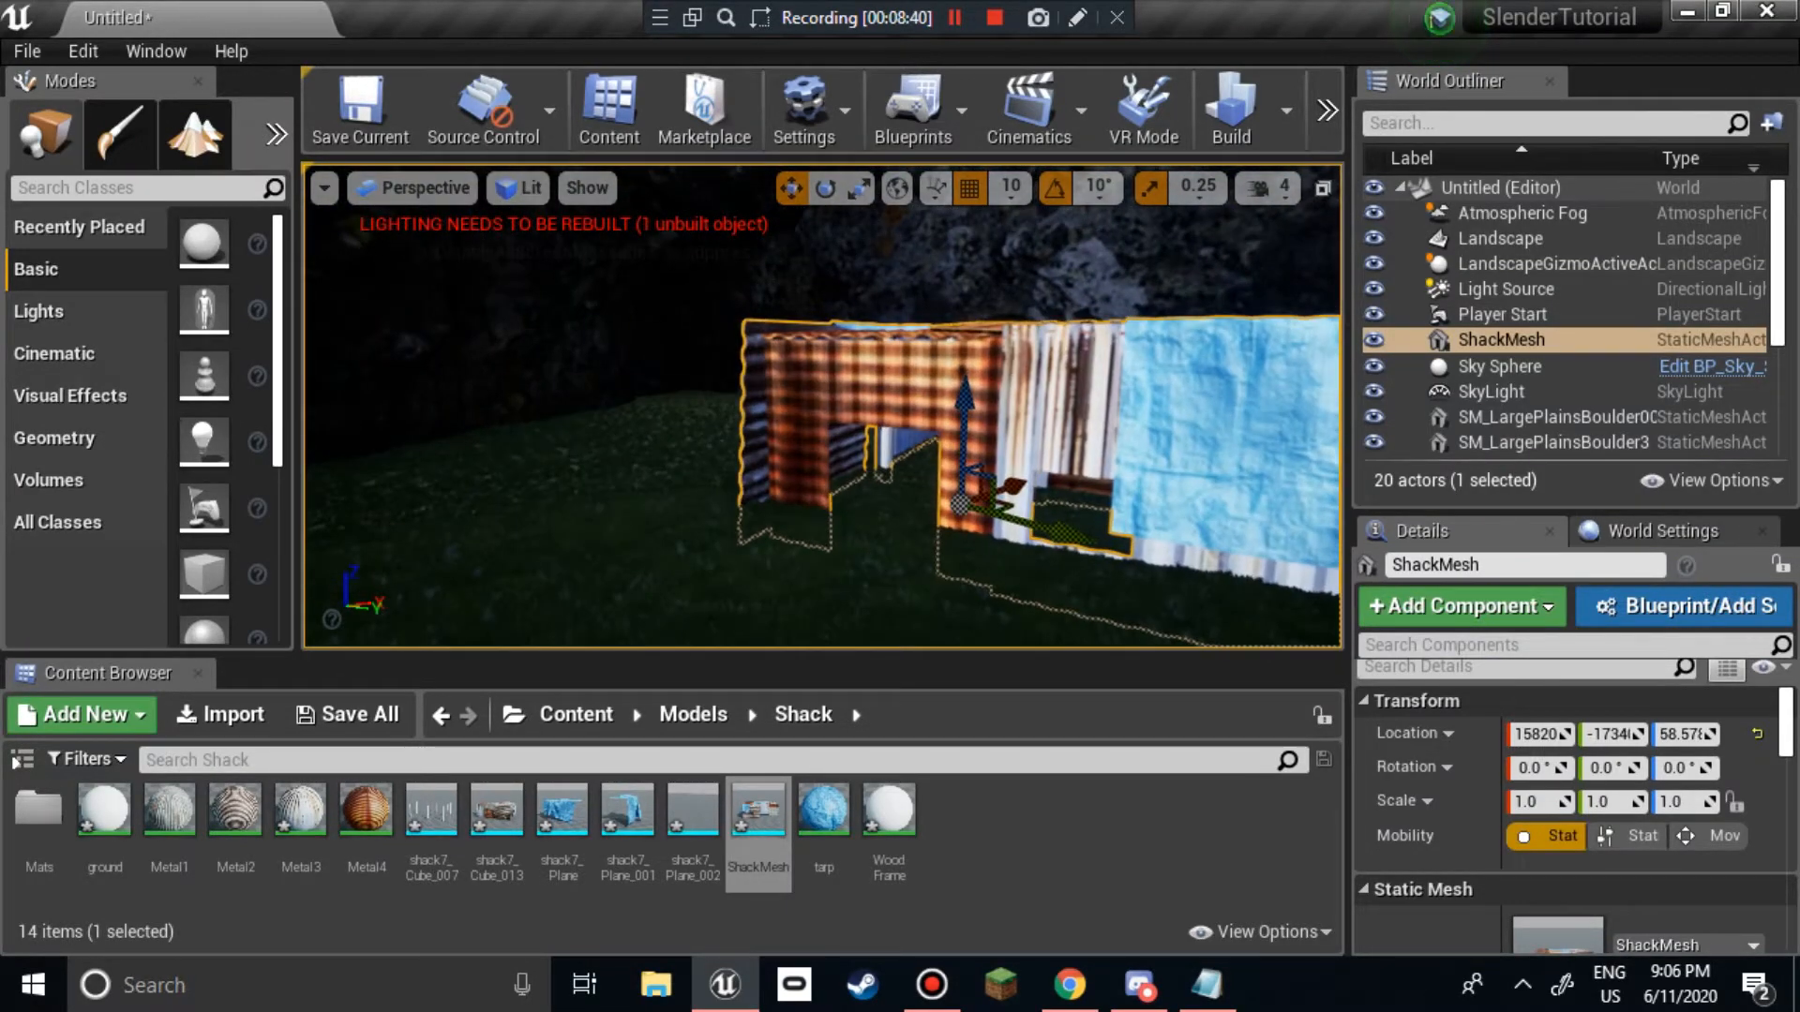
pyautogui.moveTo(964, 405); pyautogui.dragTo(964, 386)
pyautogui.moveTo(964, 386); pyautogui.dragTo(914, 375, button='right')
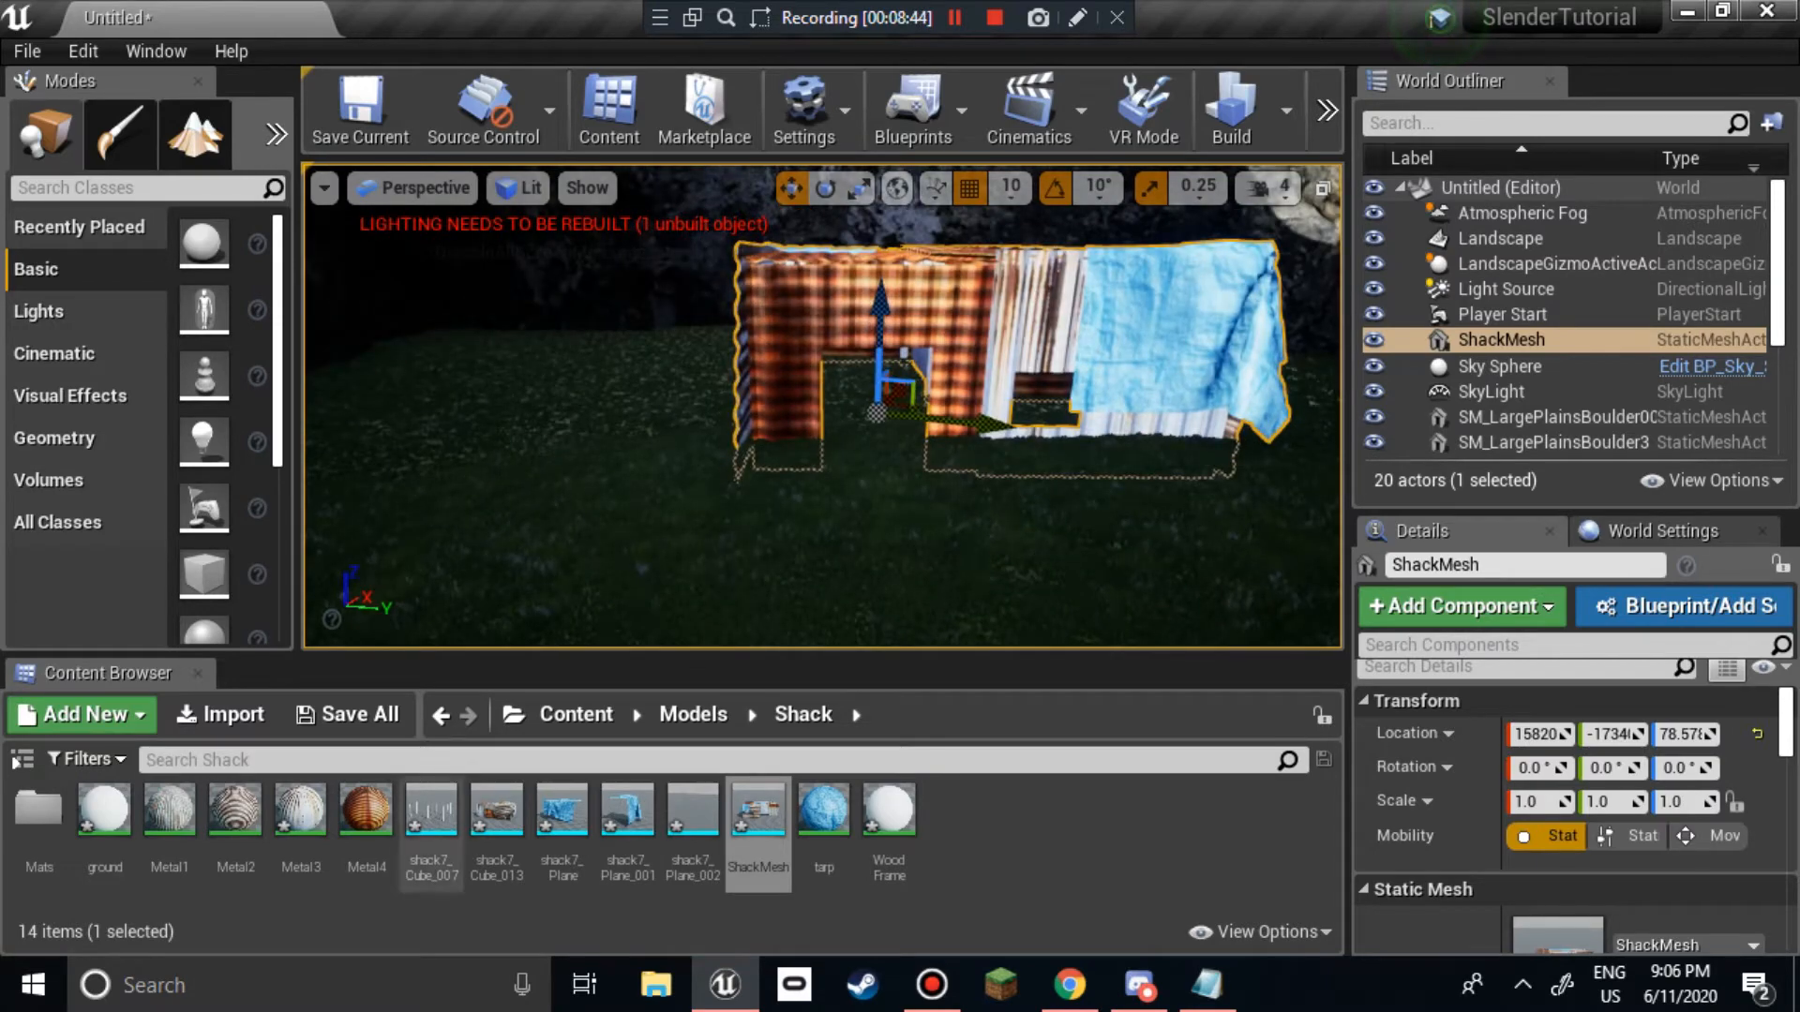
# Step: Open the ShackMesh asset and add a 10DOP-X simplified collision to it
pyautogui.doubleClick(759, 816)
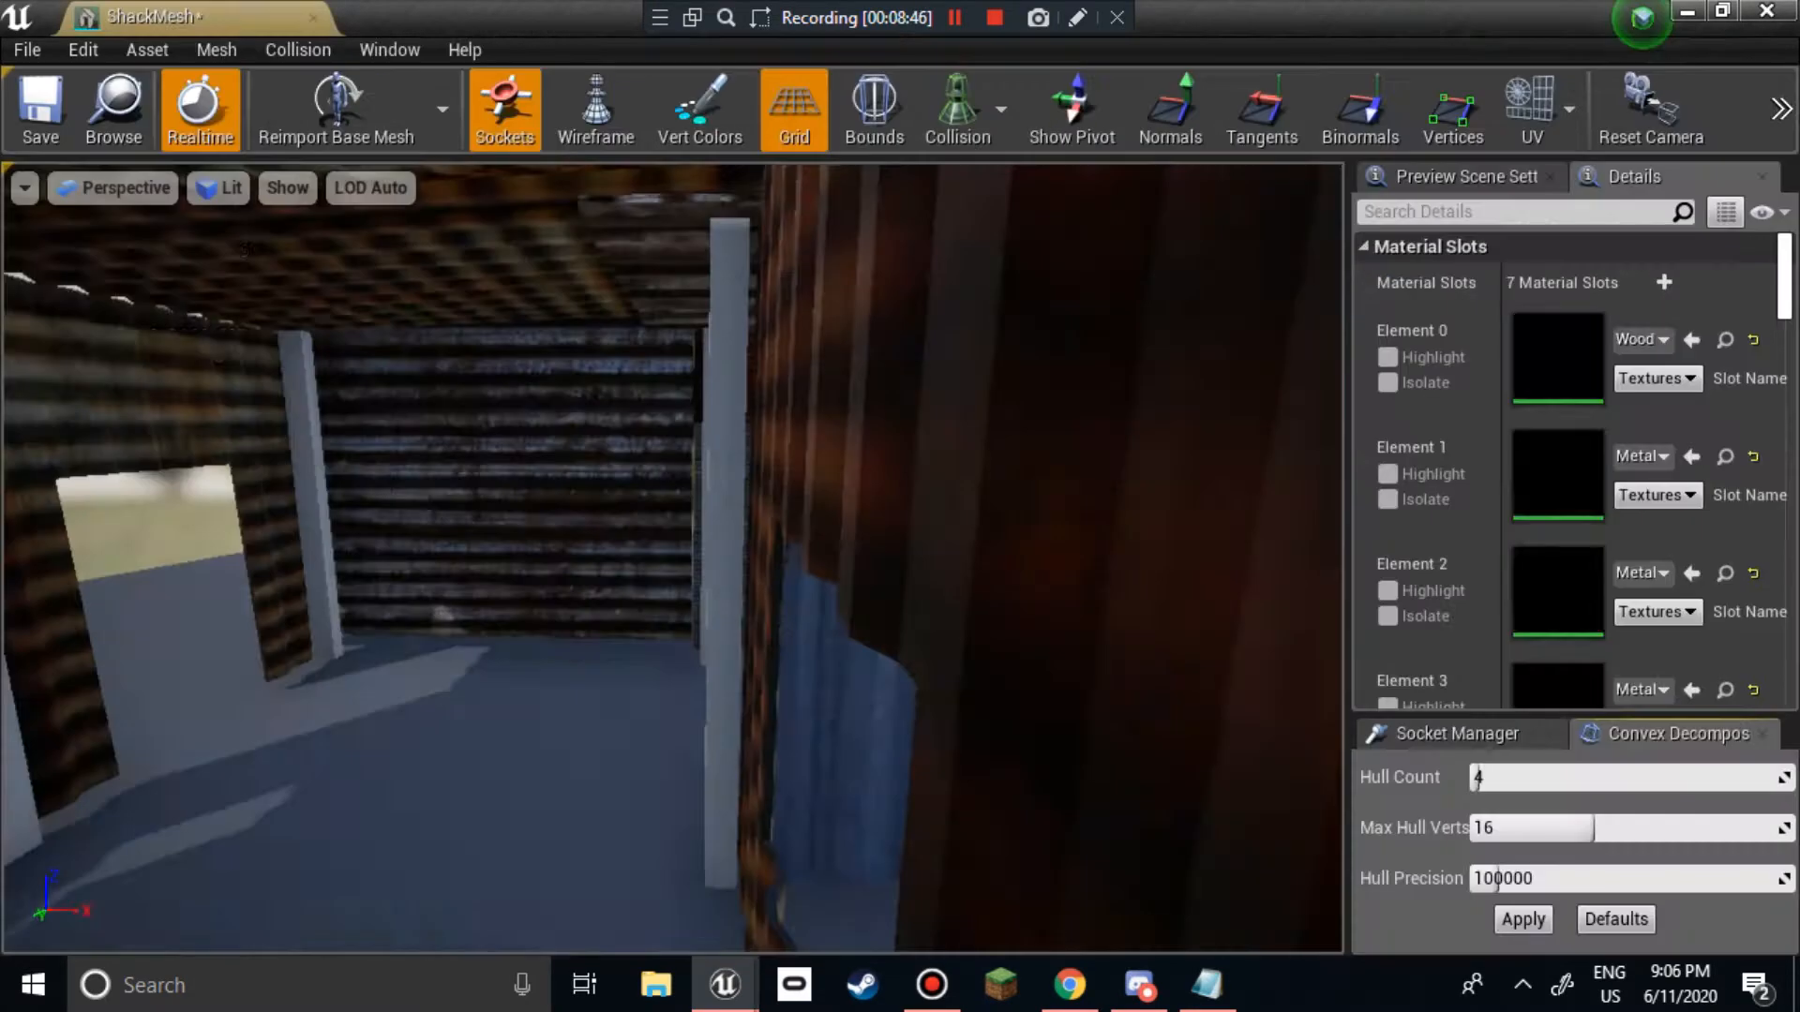
pyautogui.scroll(-4, 673, 559)
pyautogui.scroll(-3, 673, 558)
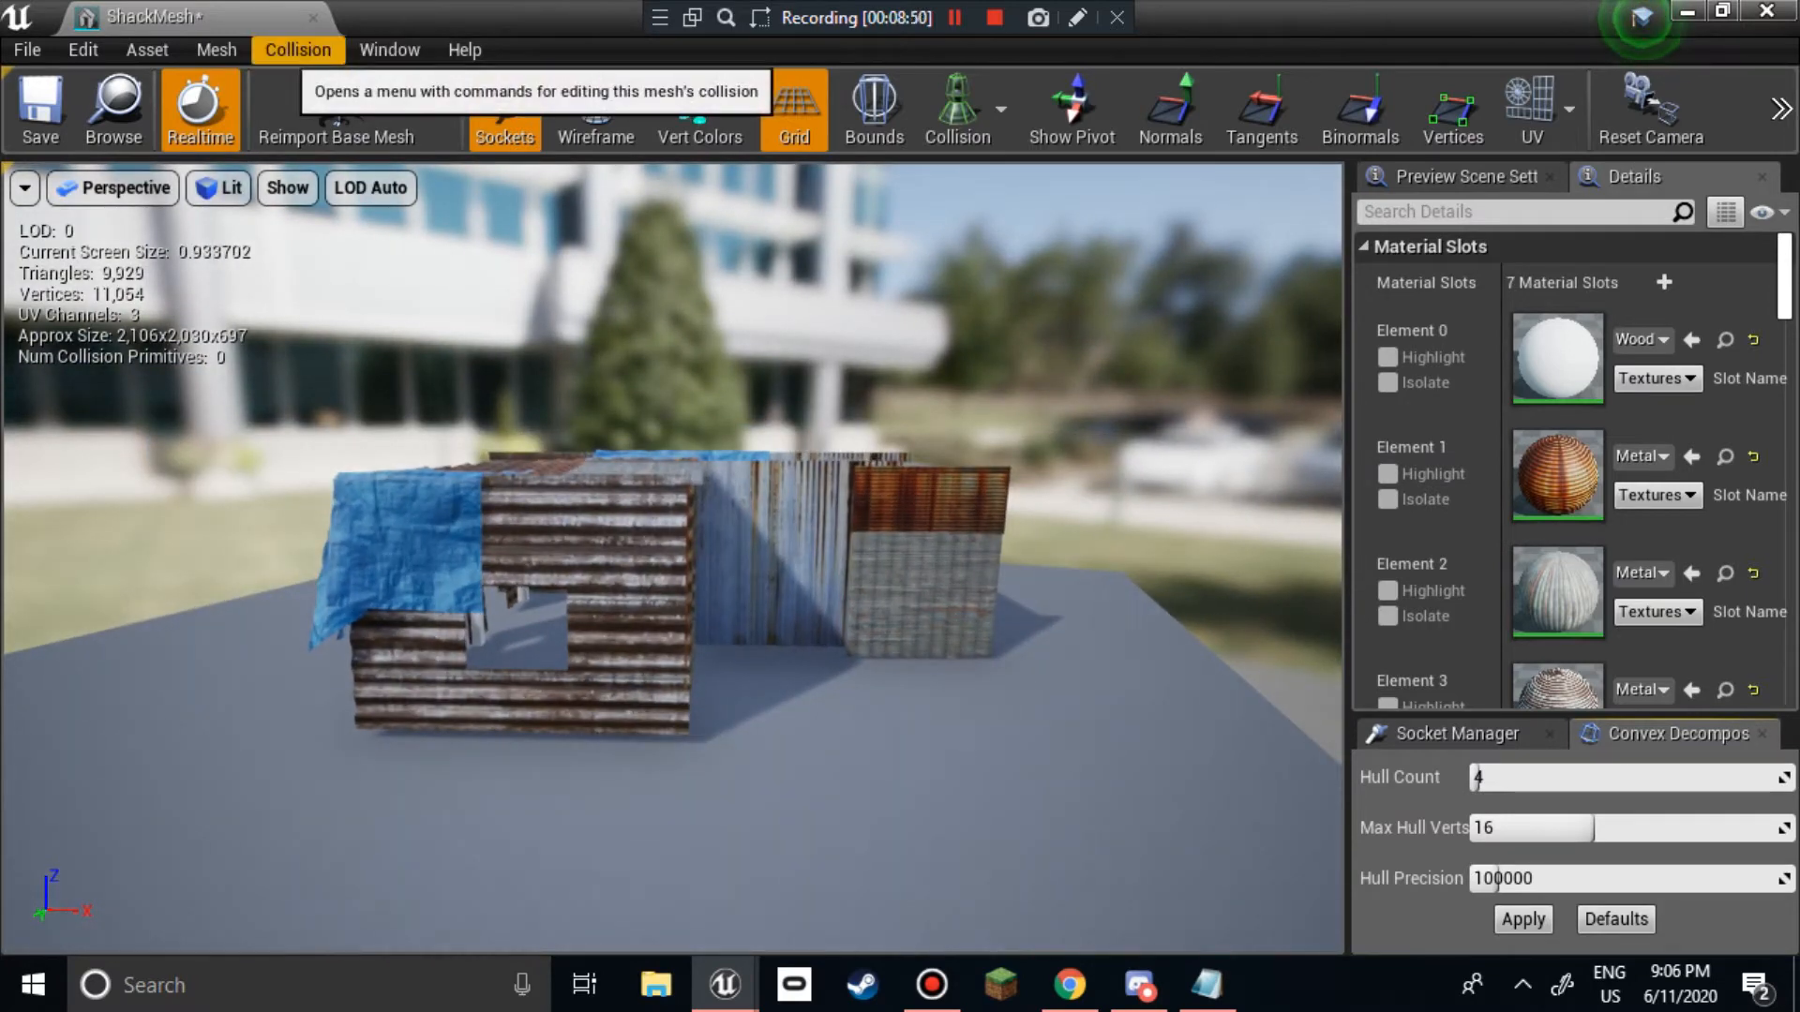
pyautogui.click(298, 50)
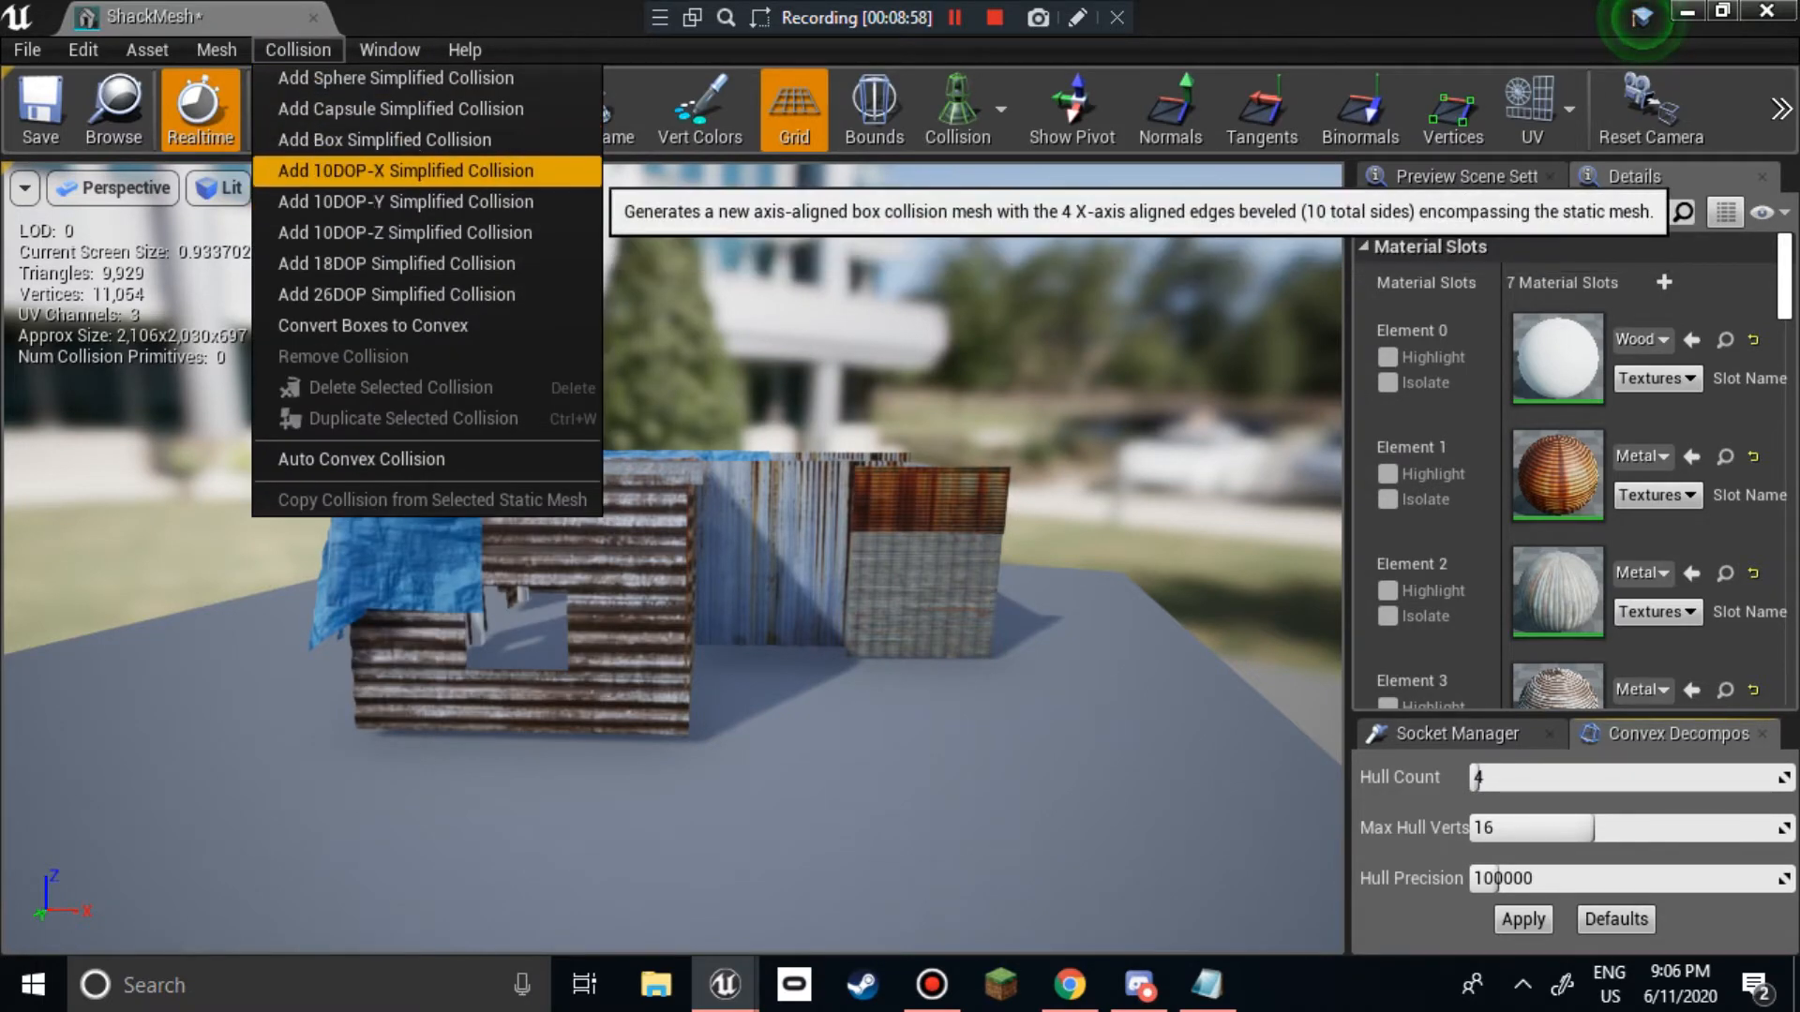
pyautogui.click(392, 170)
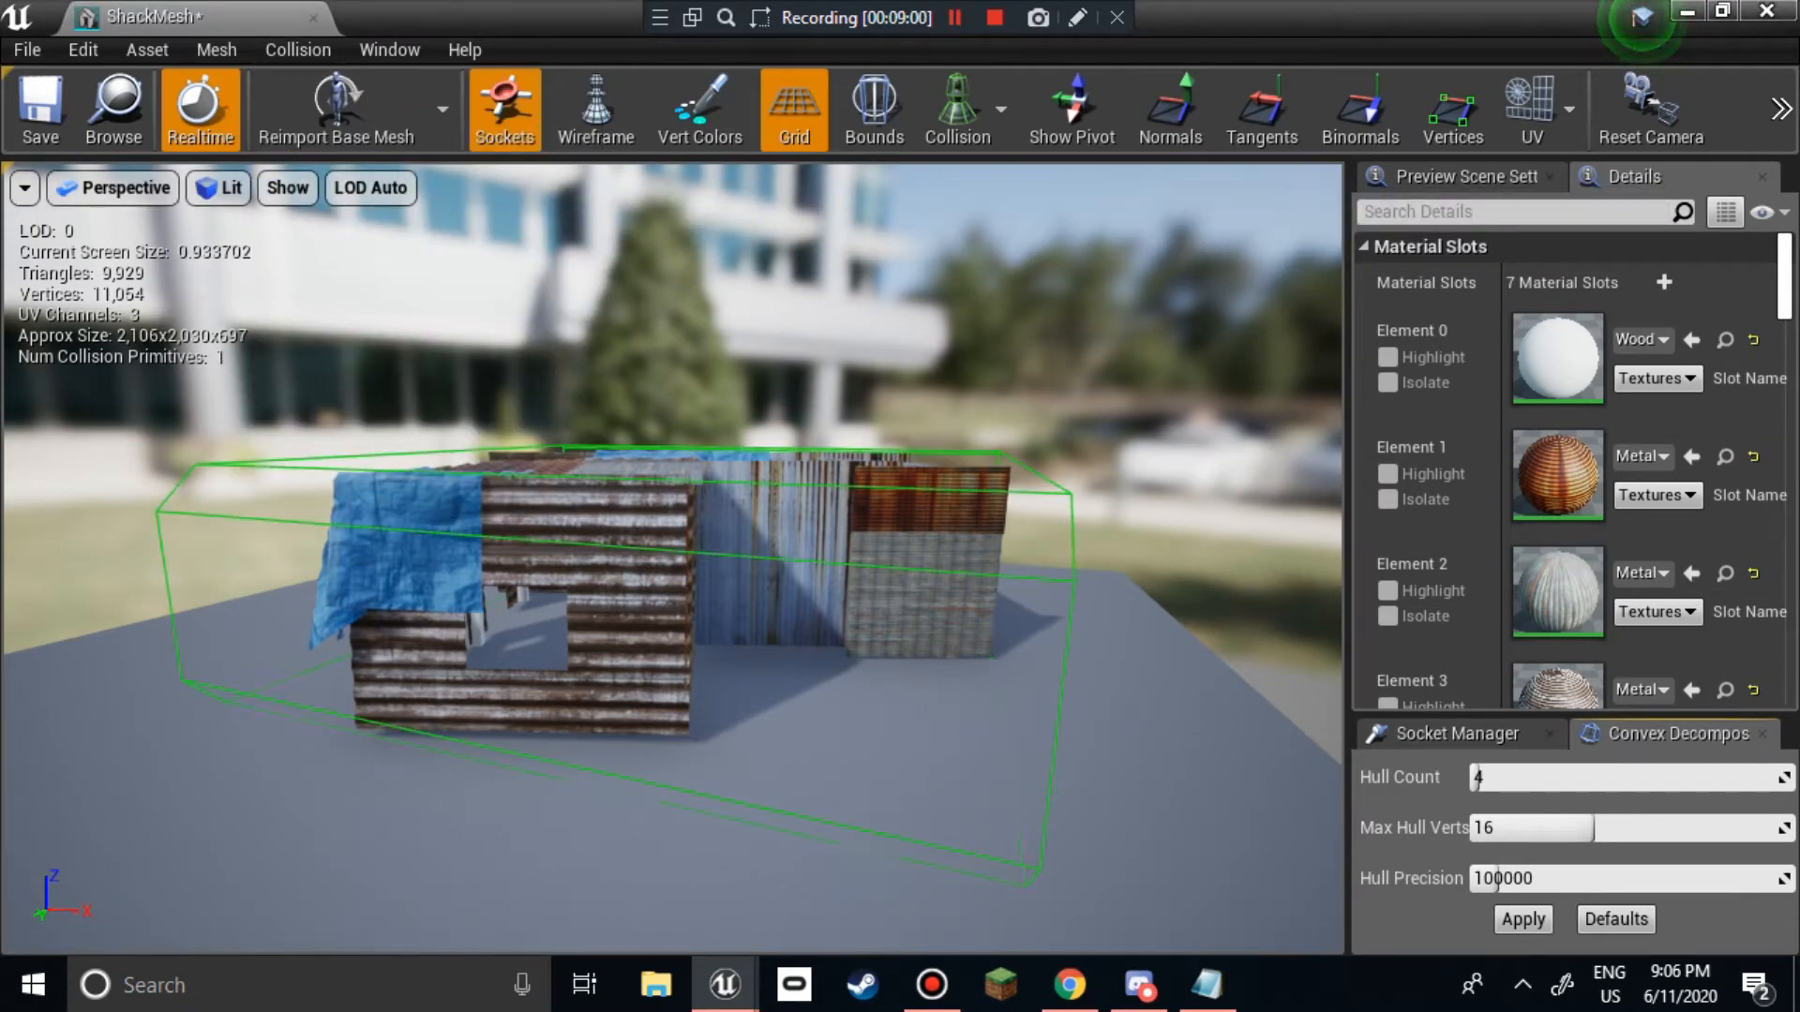
# Step: Set ShackMesh's collision complexity to Use Complex Collision As Simple, then save and close the asset
pyautogui.scroll(-10, 1566, 469)
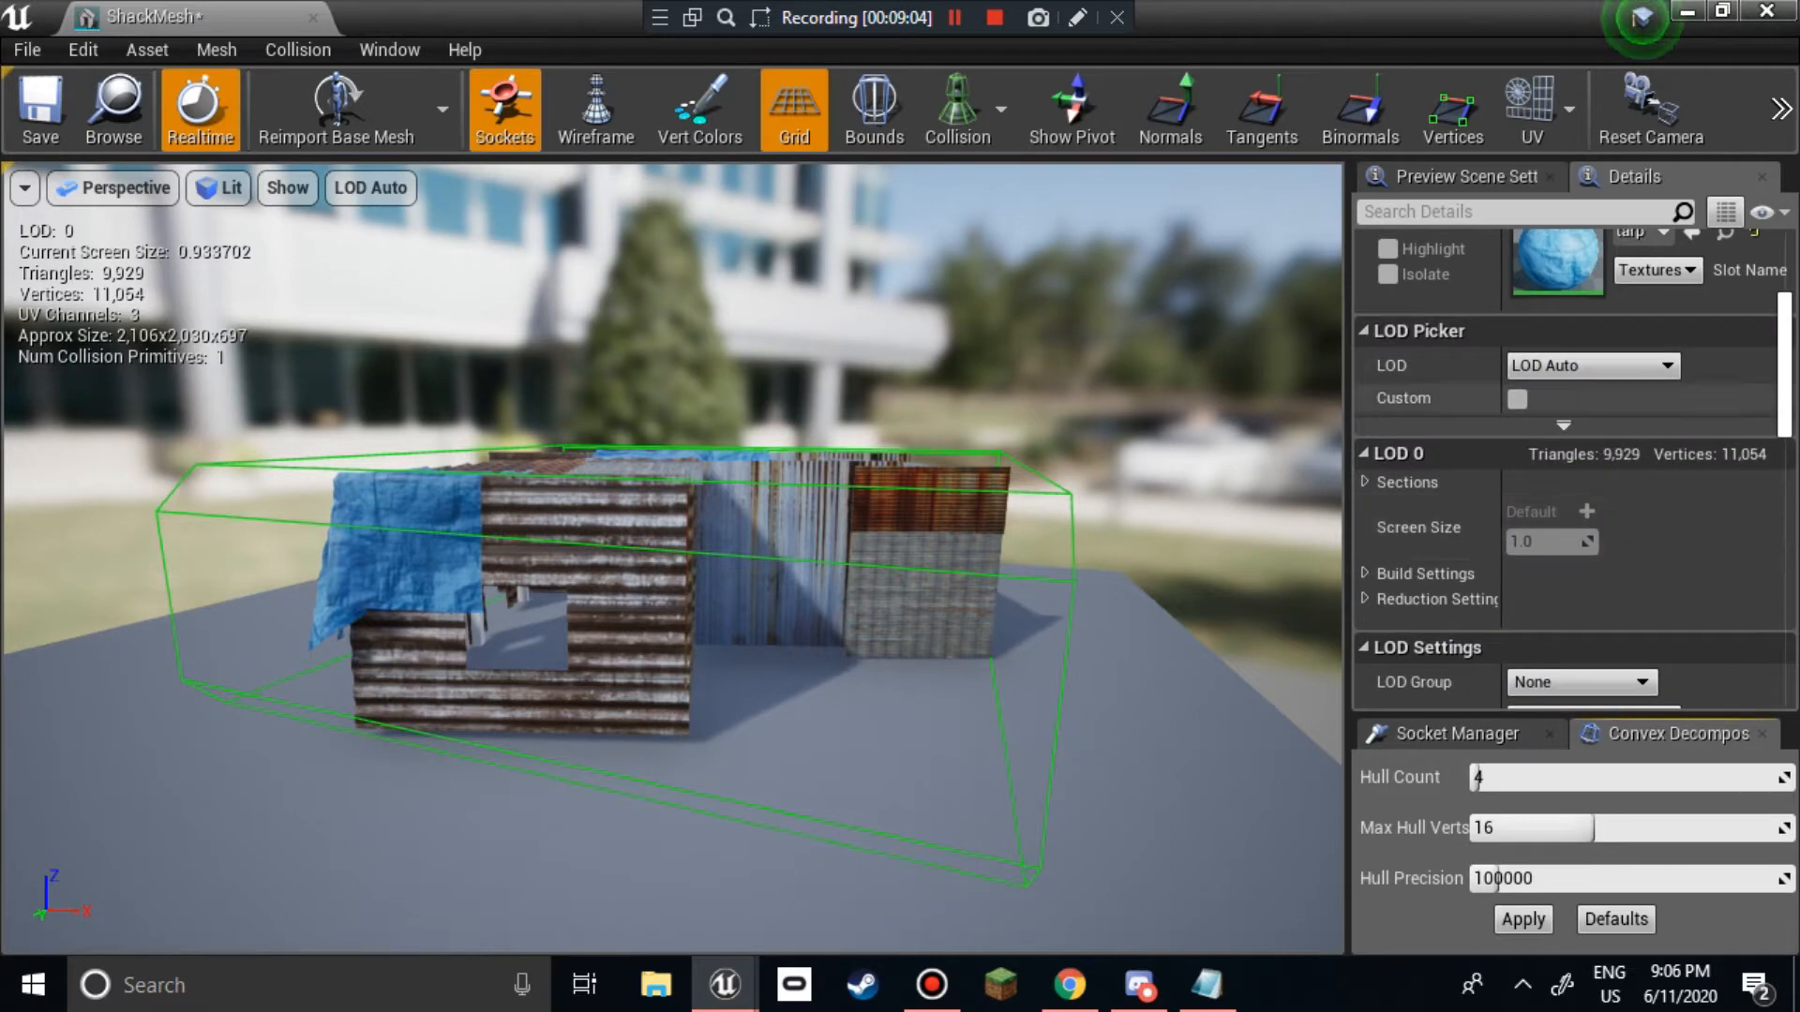
pyautogui.scroll(-6, 1575, 468)
pyautogui.scroll(4, 1575, 469)
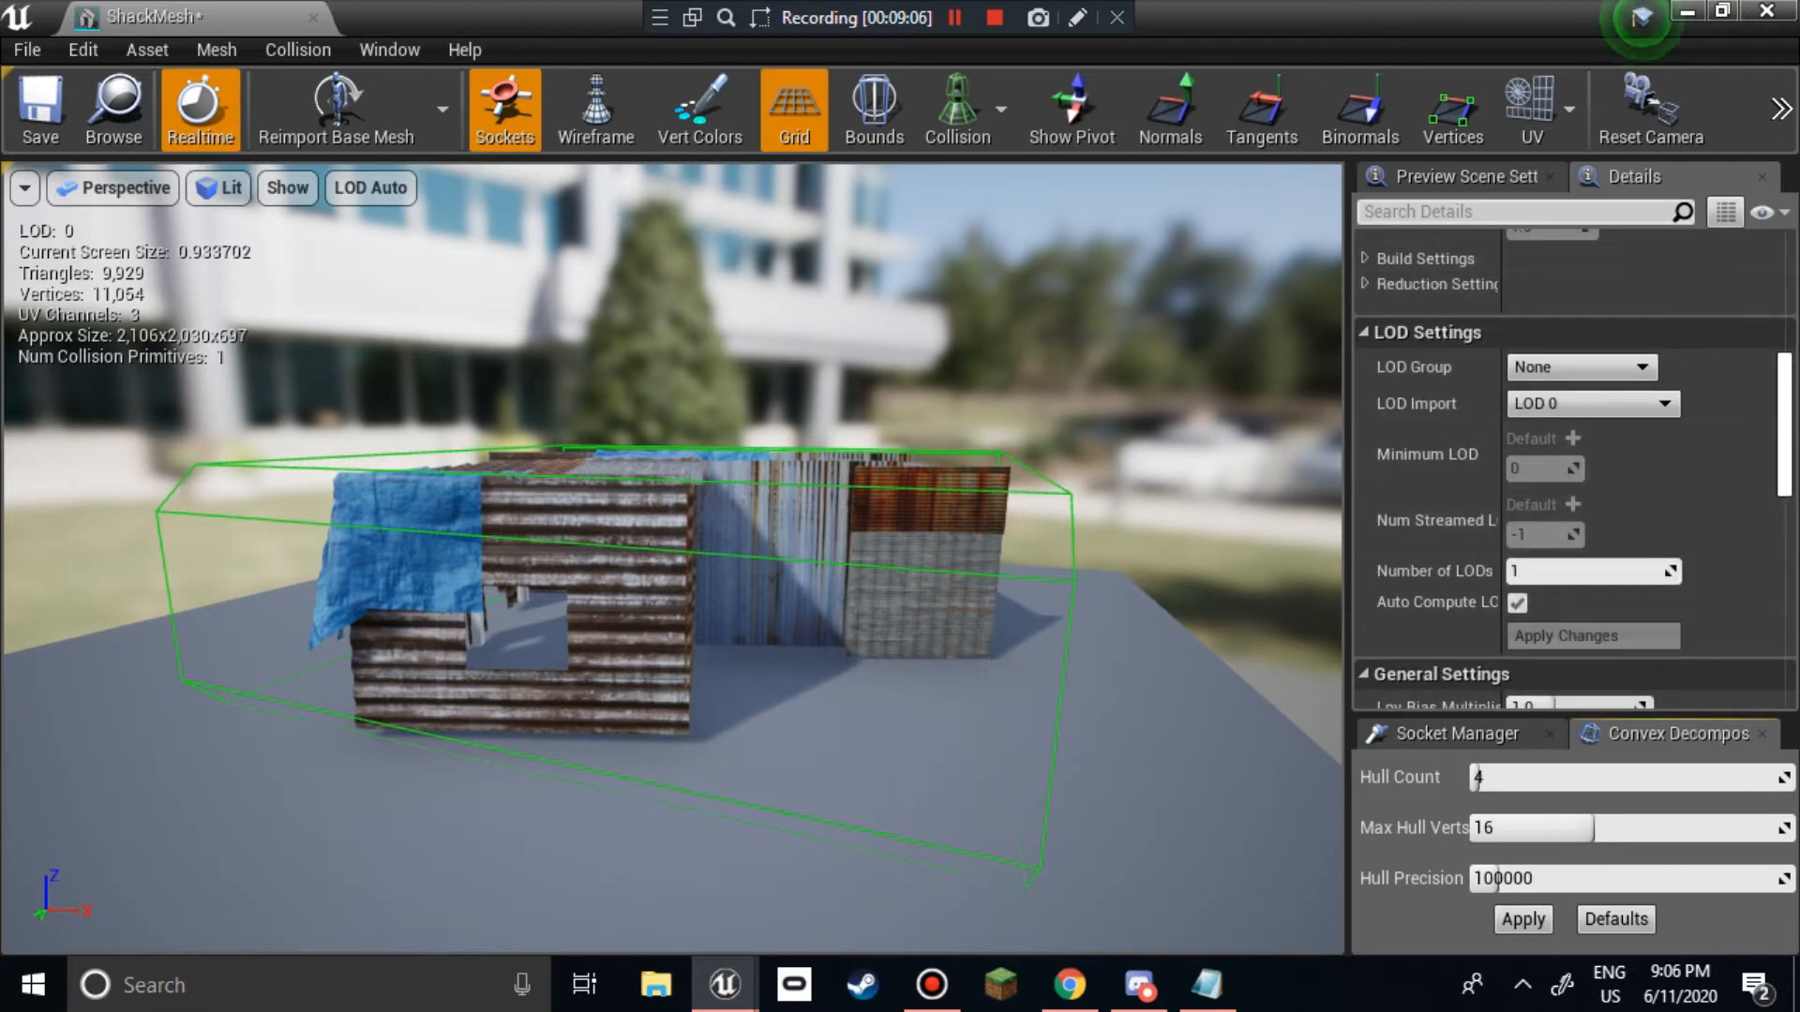
pyautogui.scroll(-6, 1575, 468)
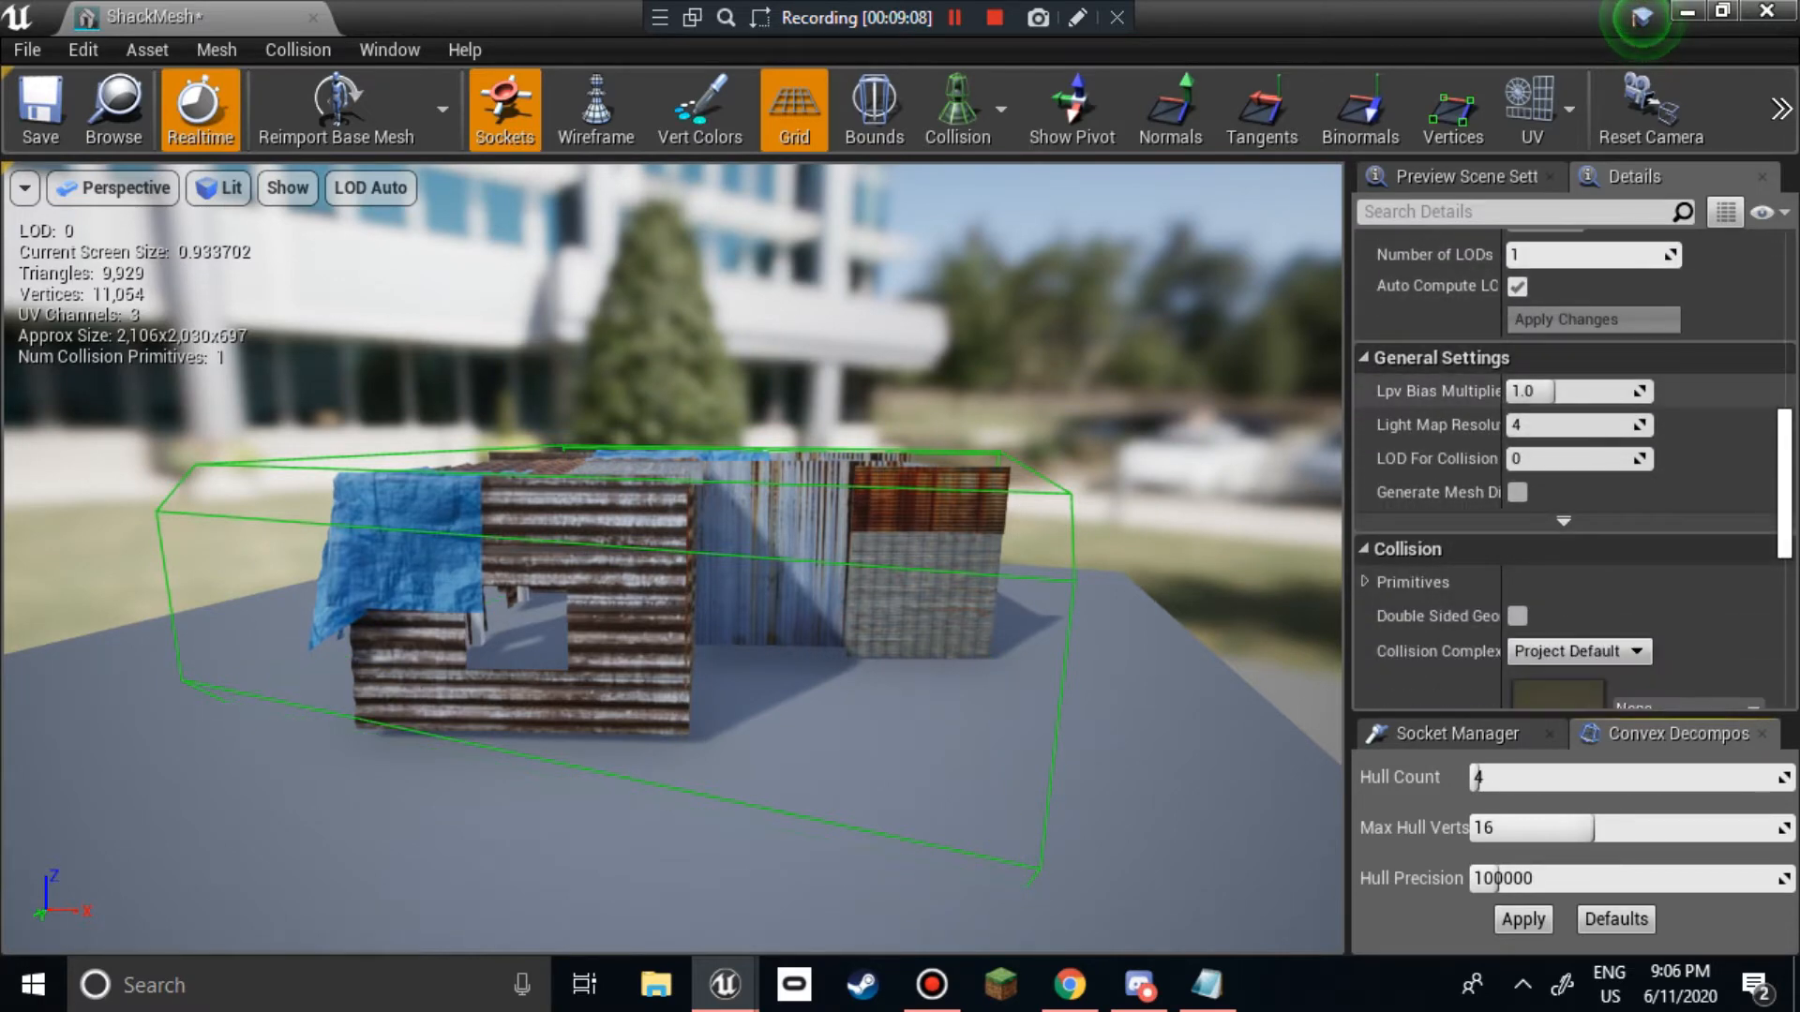
pyautogui.scroll(-3, 1575, 468)
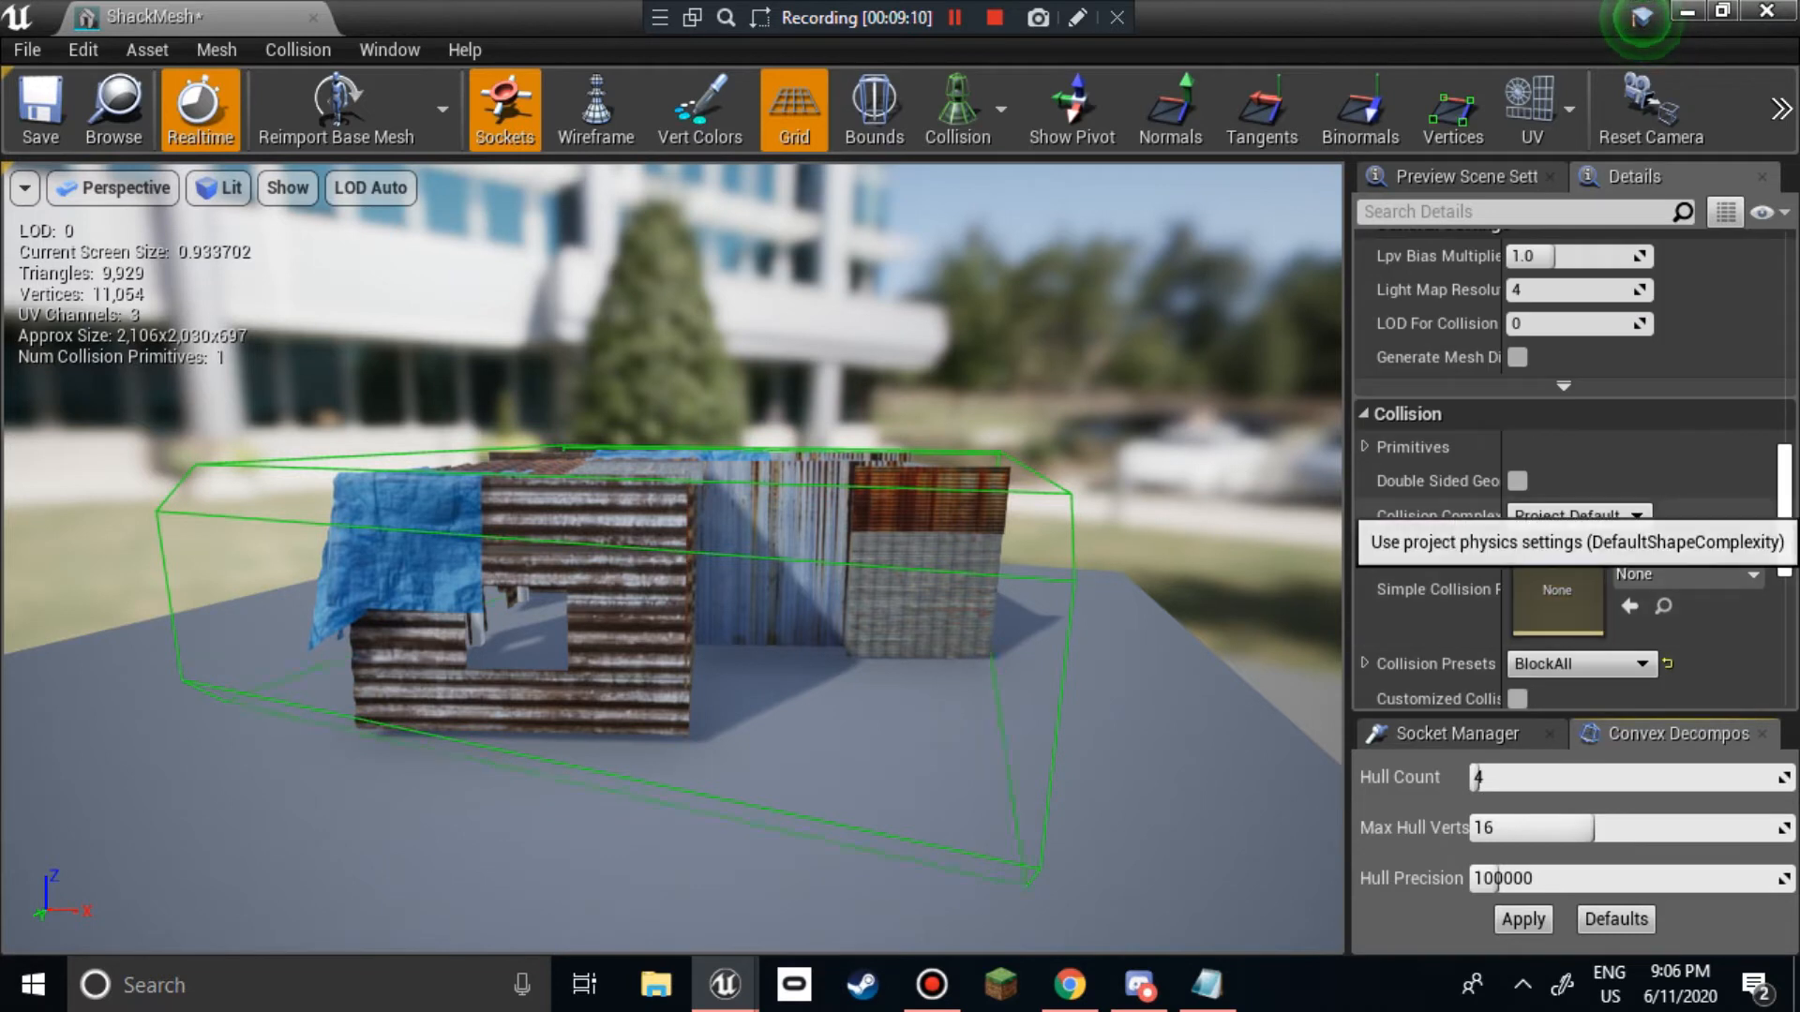
pyautogui.click(1578, 516)
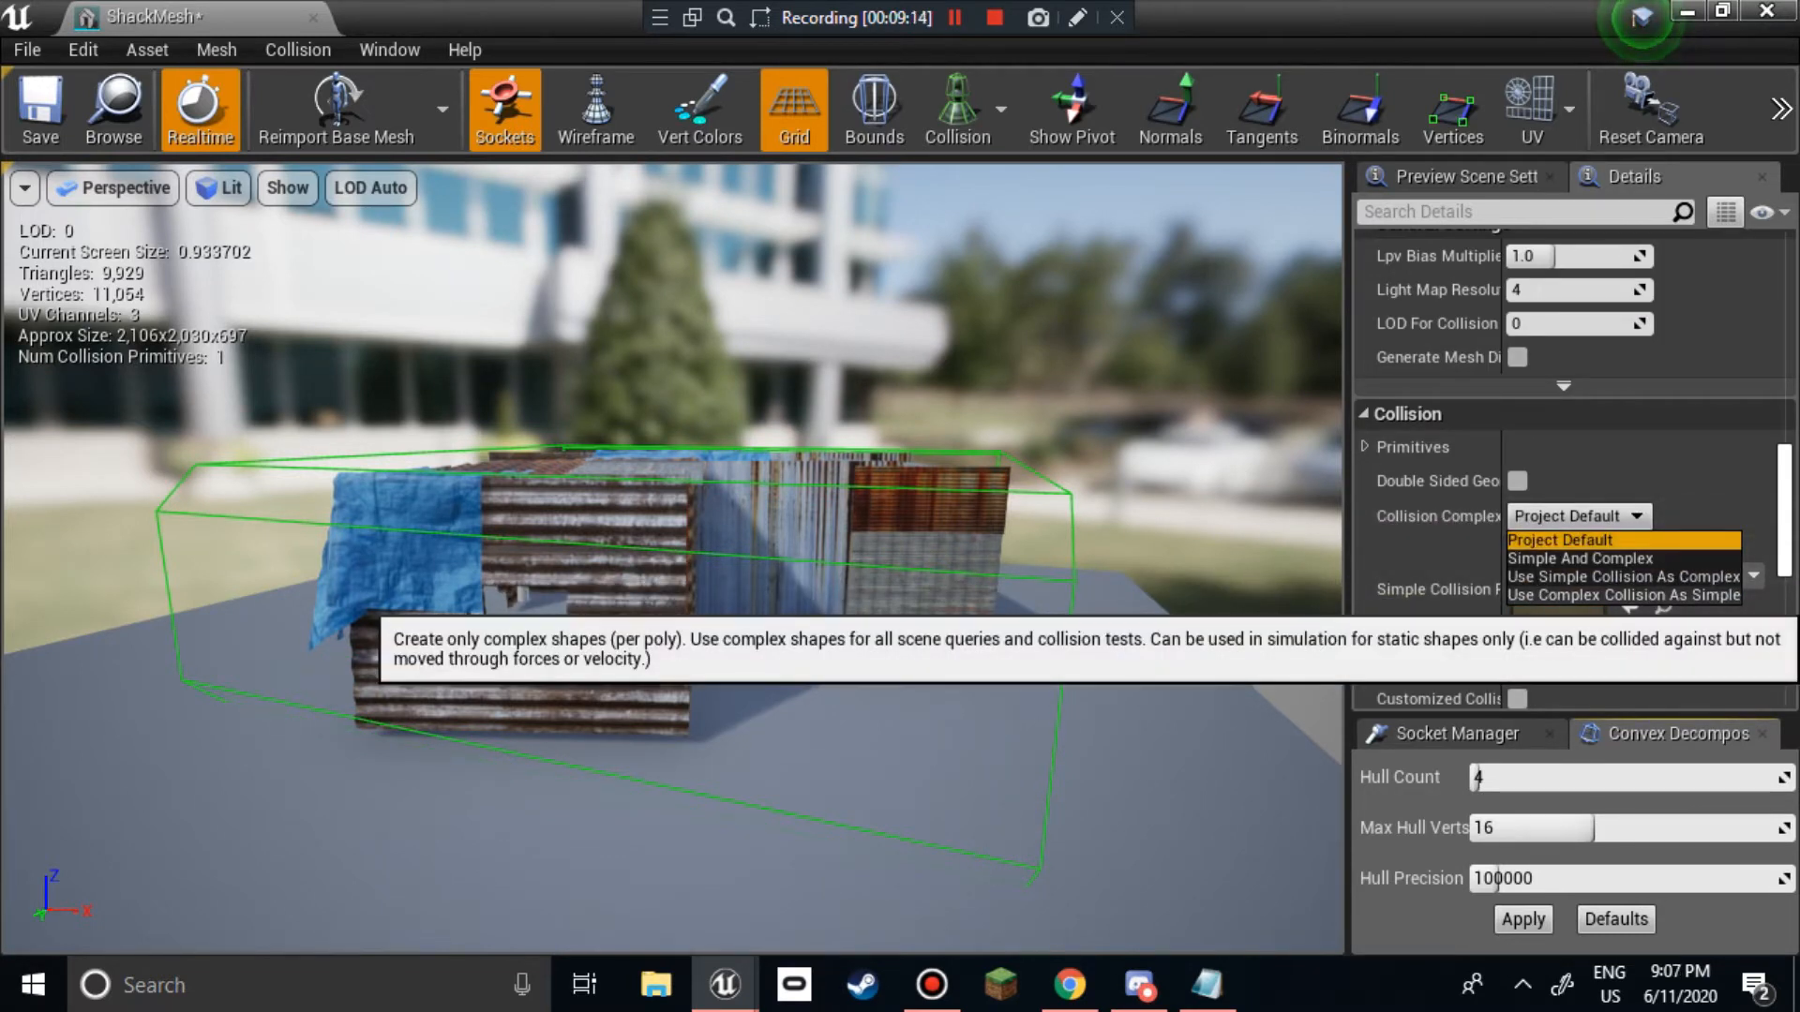
pyautogui.click(1622, 595)
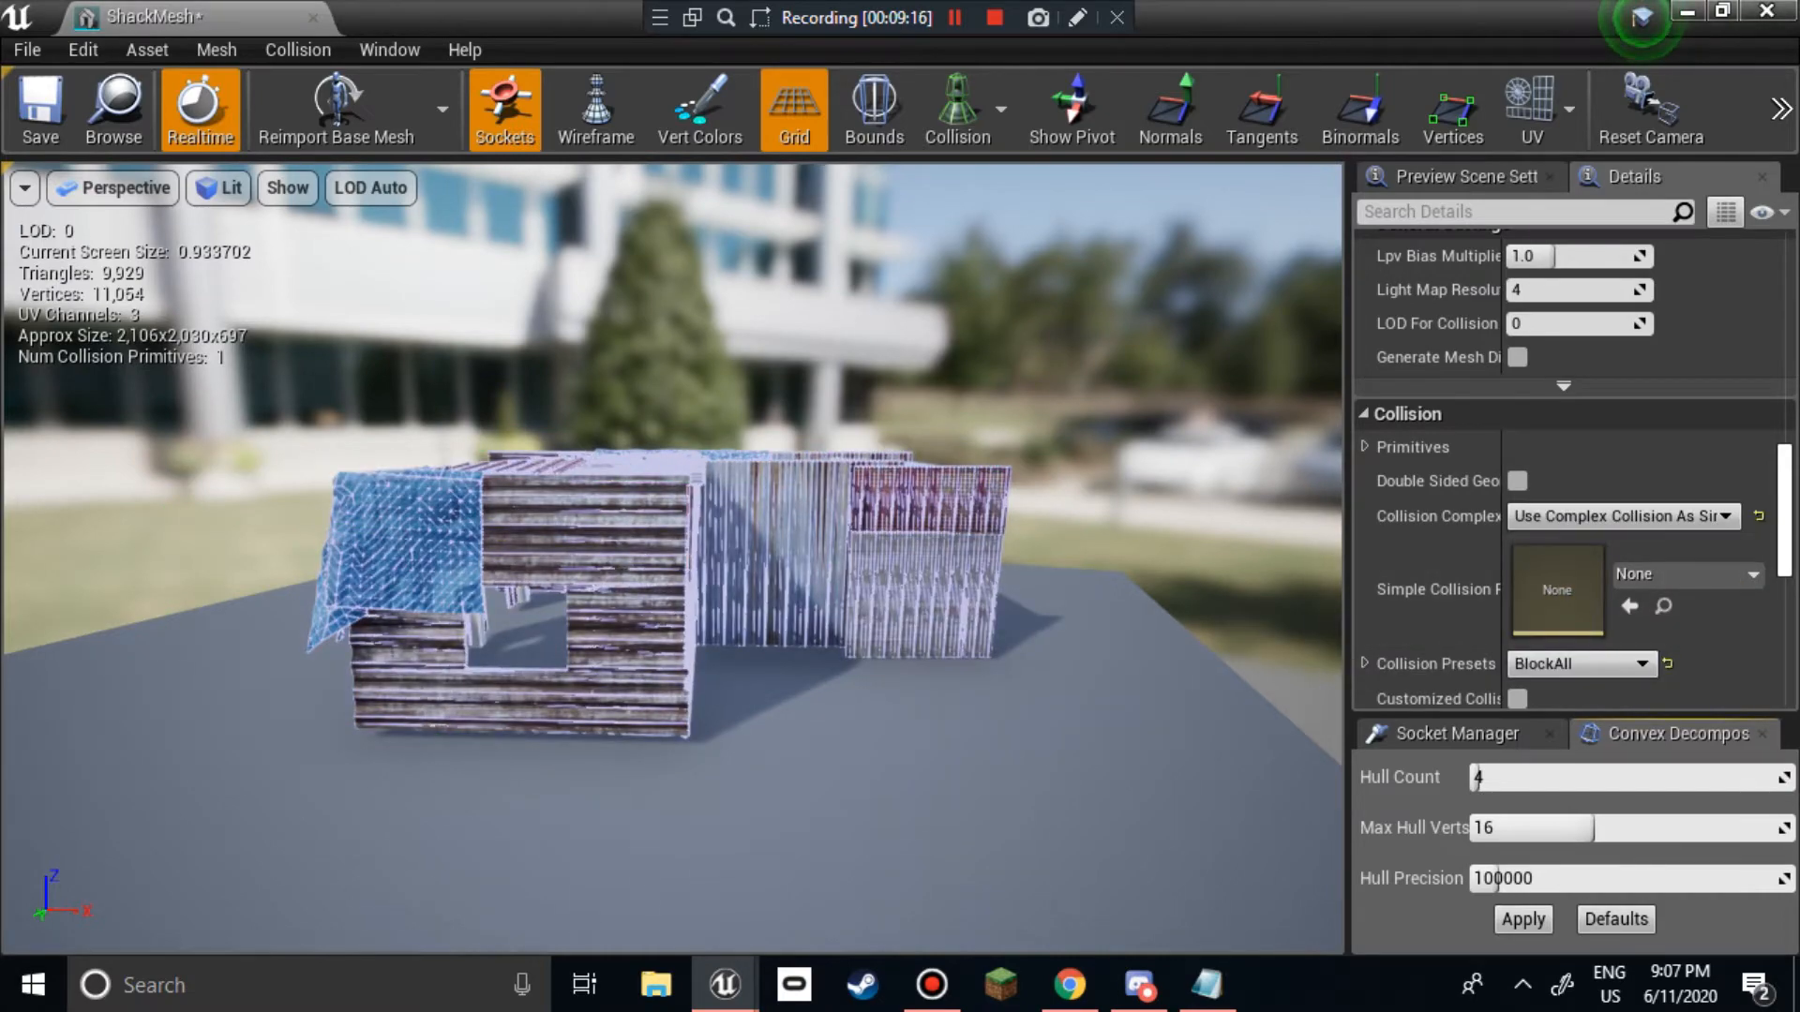
pyautogui.click(40, 110)
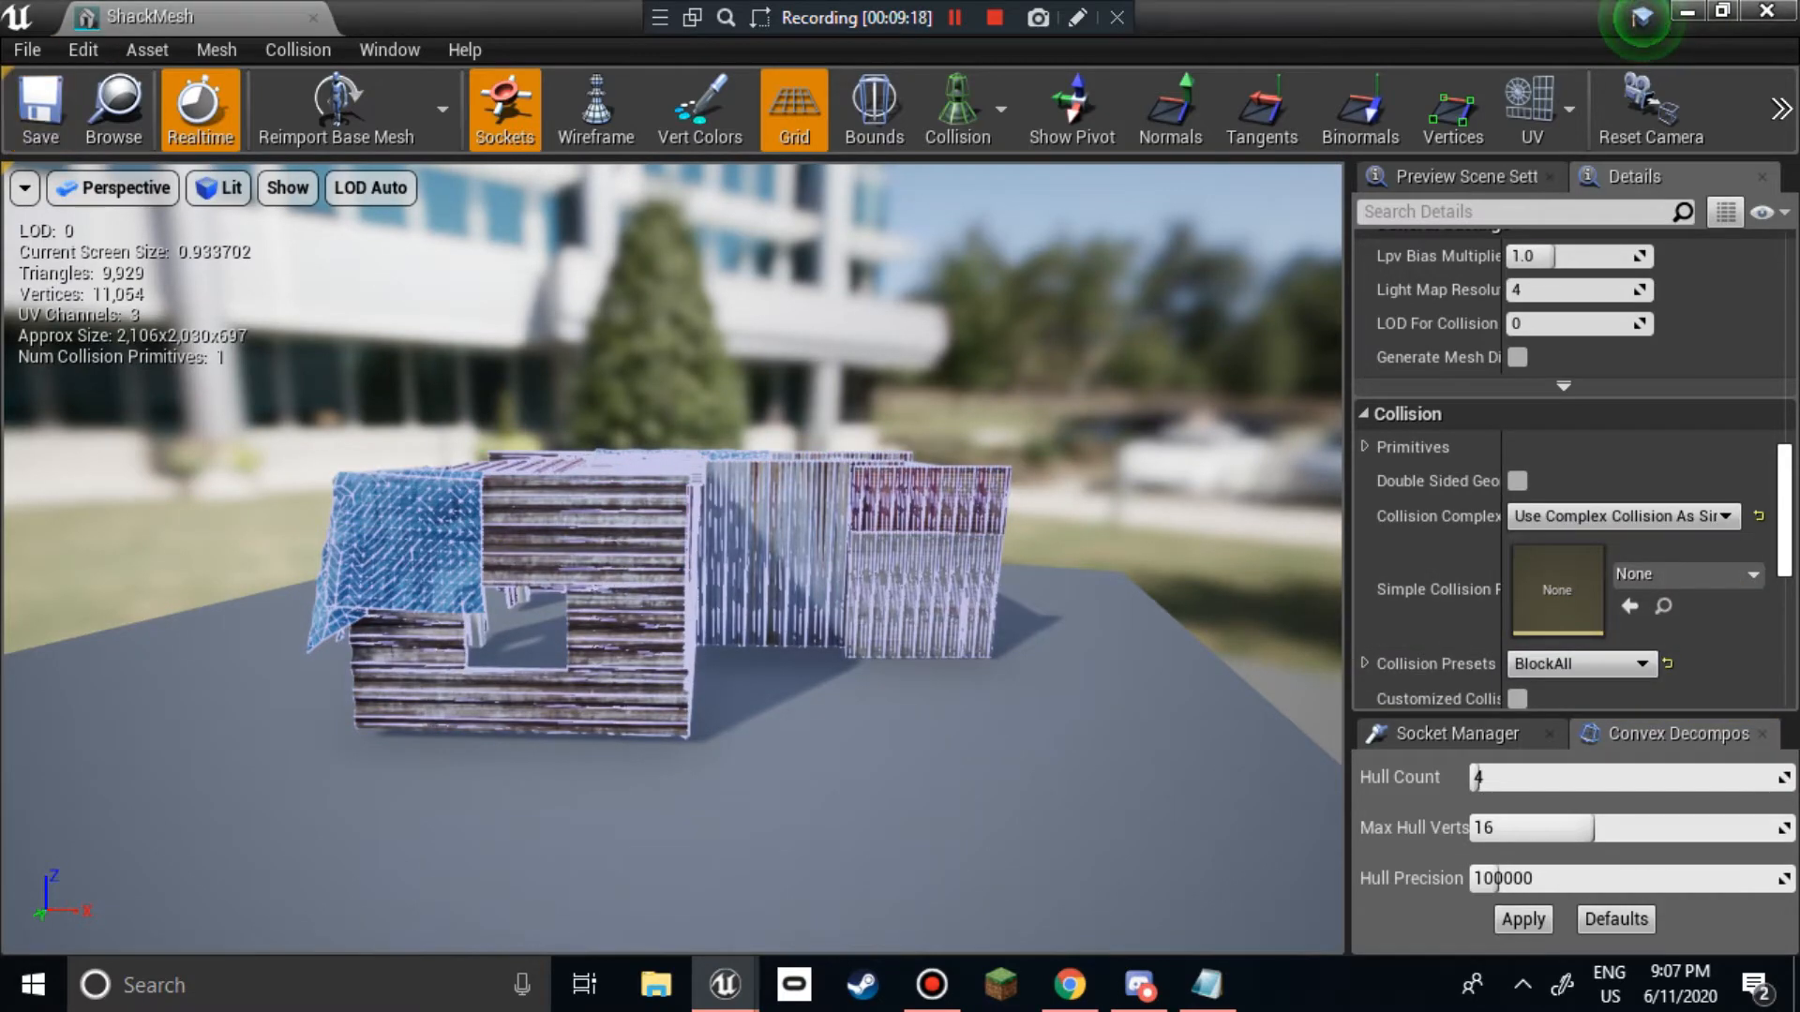
pyautogui.moveTo(562, 487); pyautogui.dragTo(56, 511, button='right')
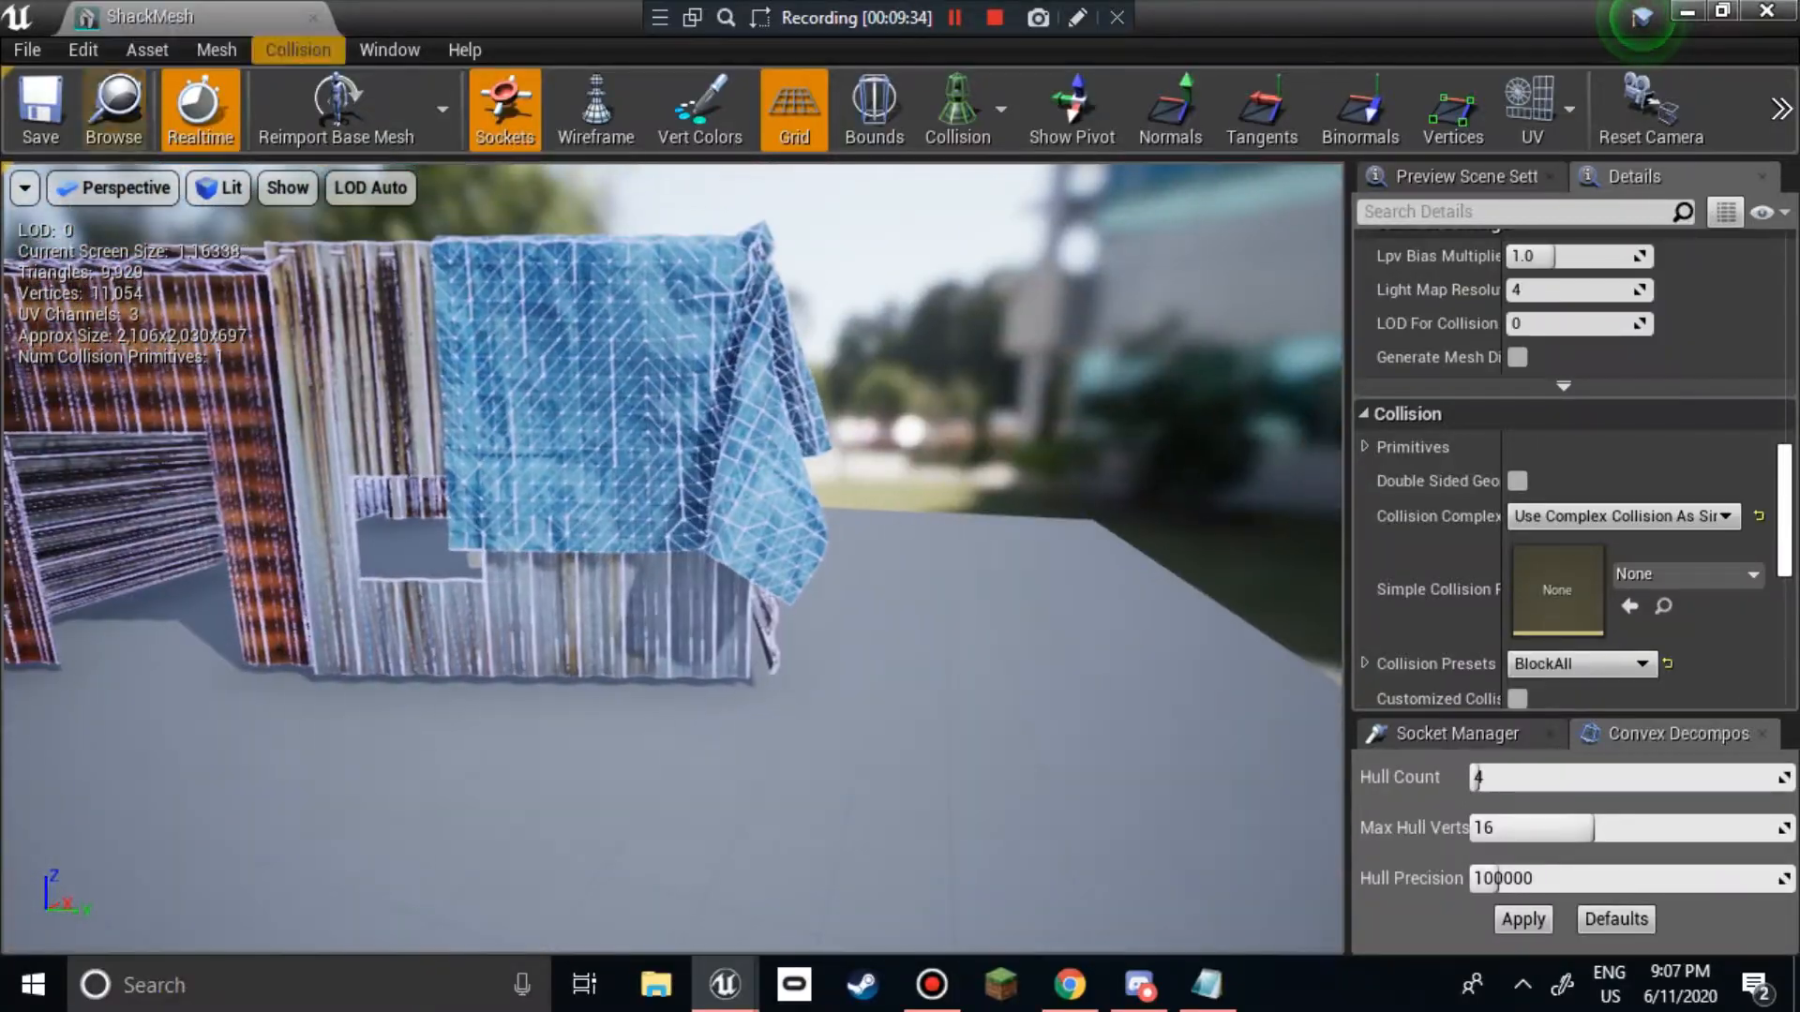
pyautogui.click(316, 18)
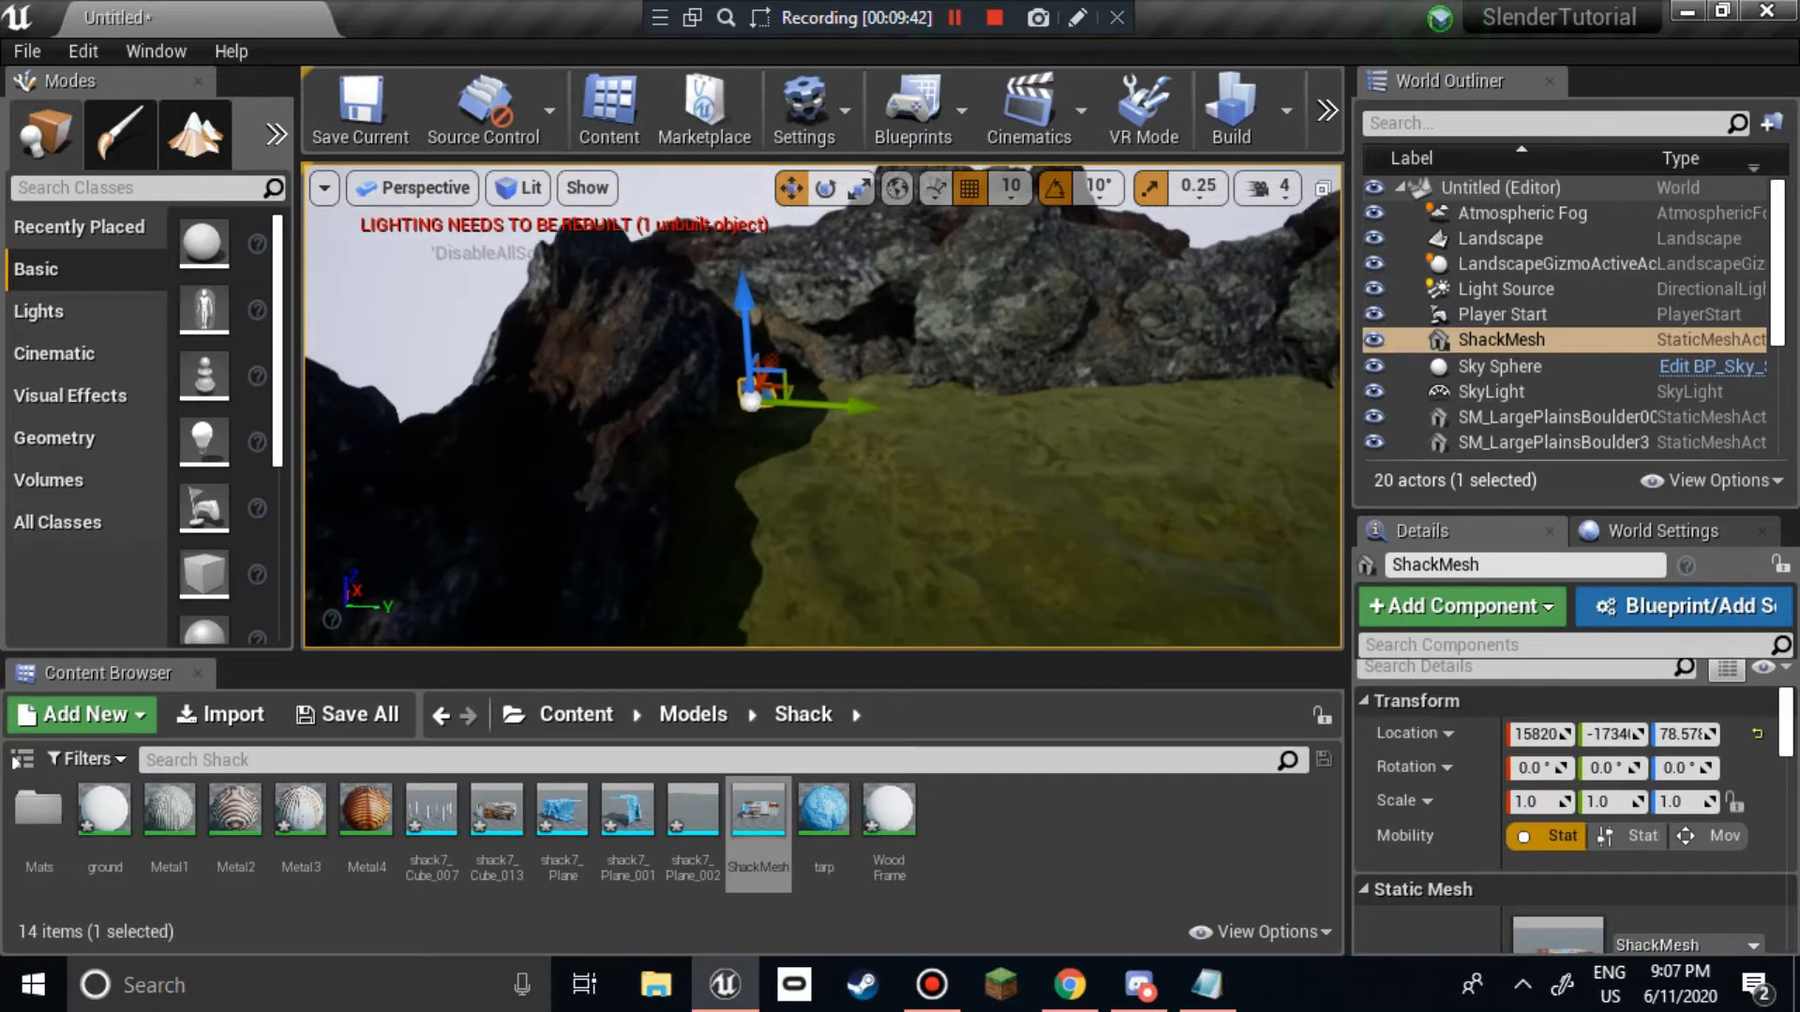
# Step: Find the Procedural Foliage Blocking Volume among the placeable classes and put one on the landscape near the shack
pyautogui.moveTo(821, 406); pyautogui.dragTo(829, 445, button='right')
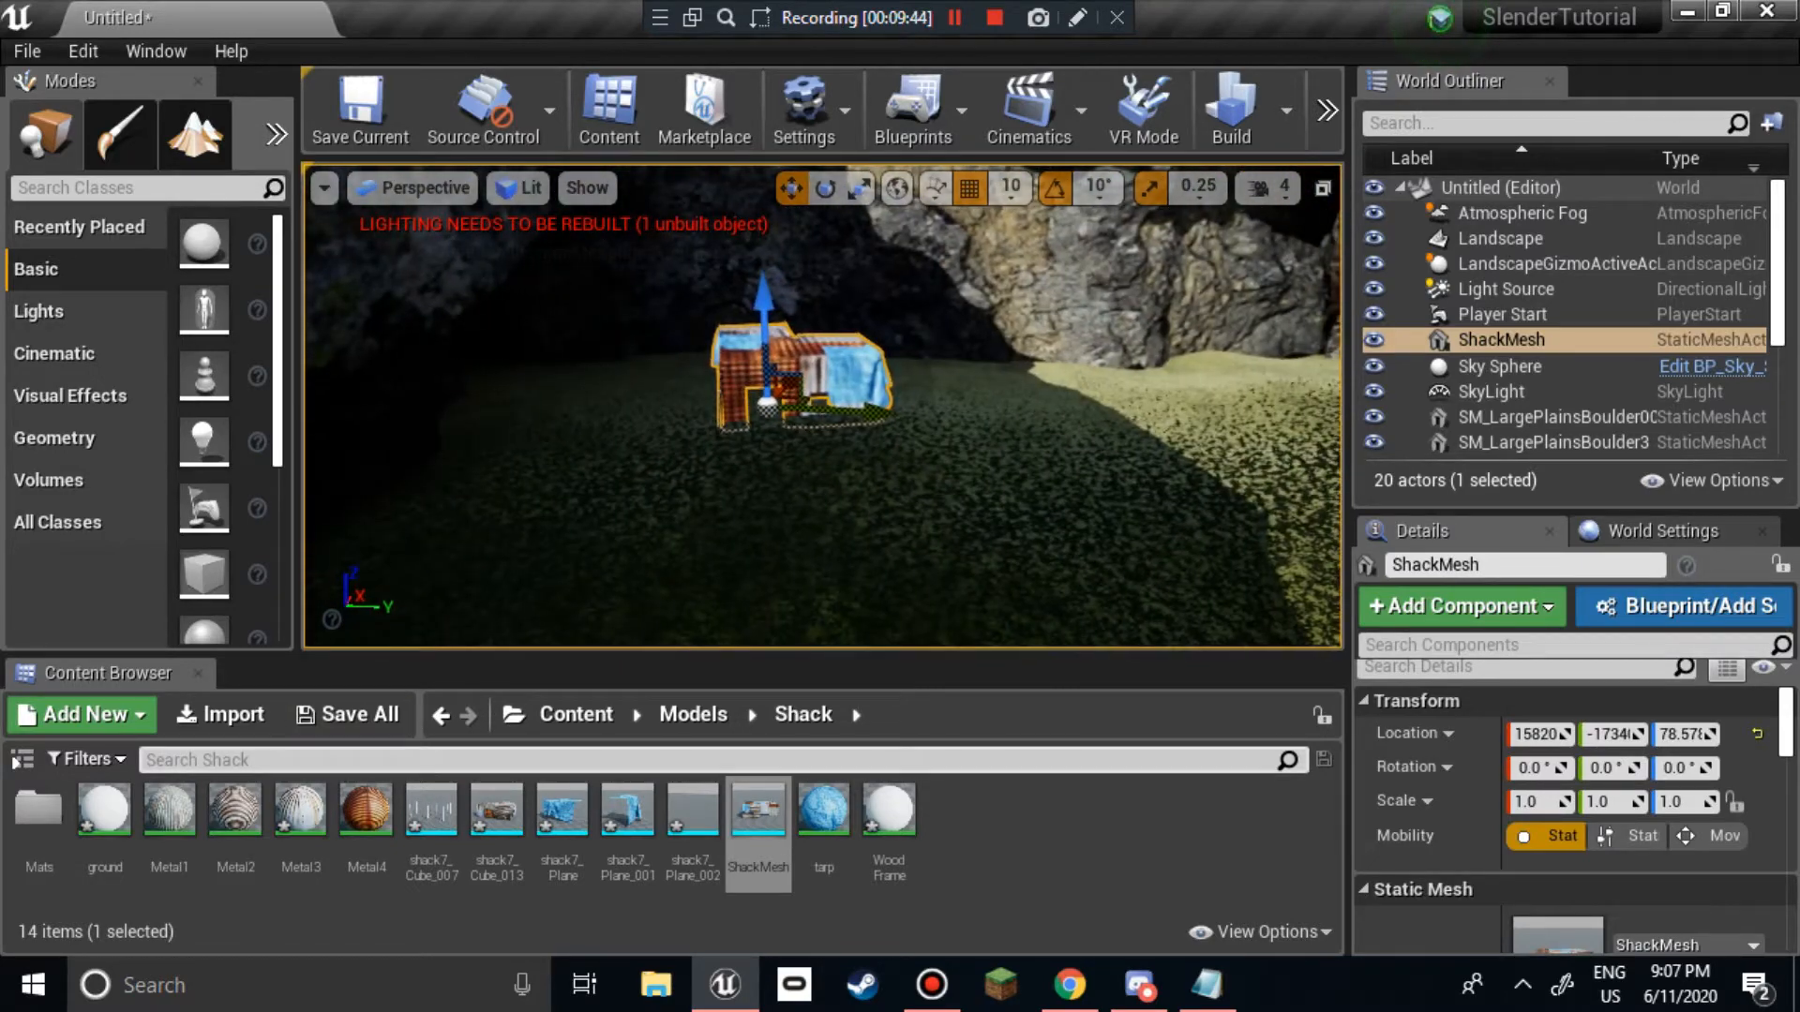
pyautogui.click(575, 715)
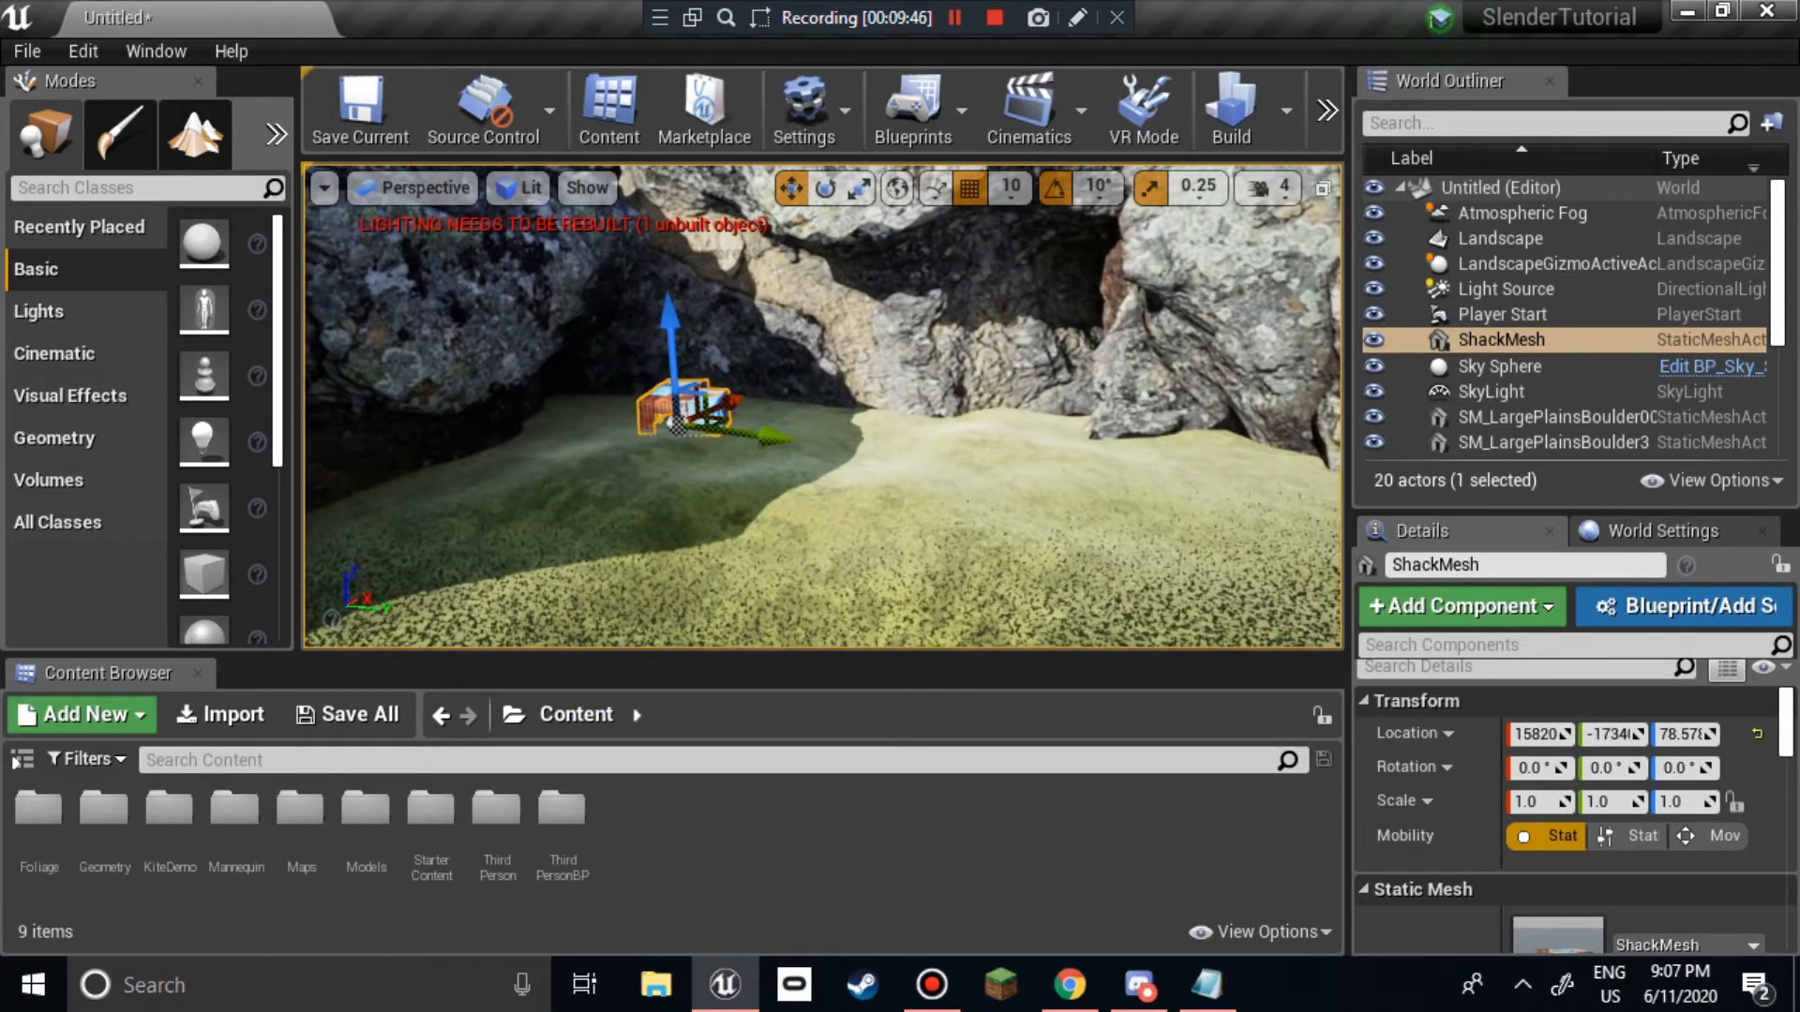
pyautogui.write('prod')
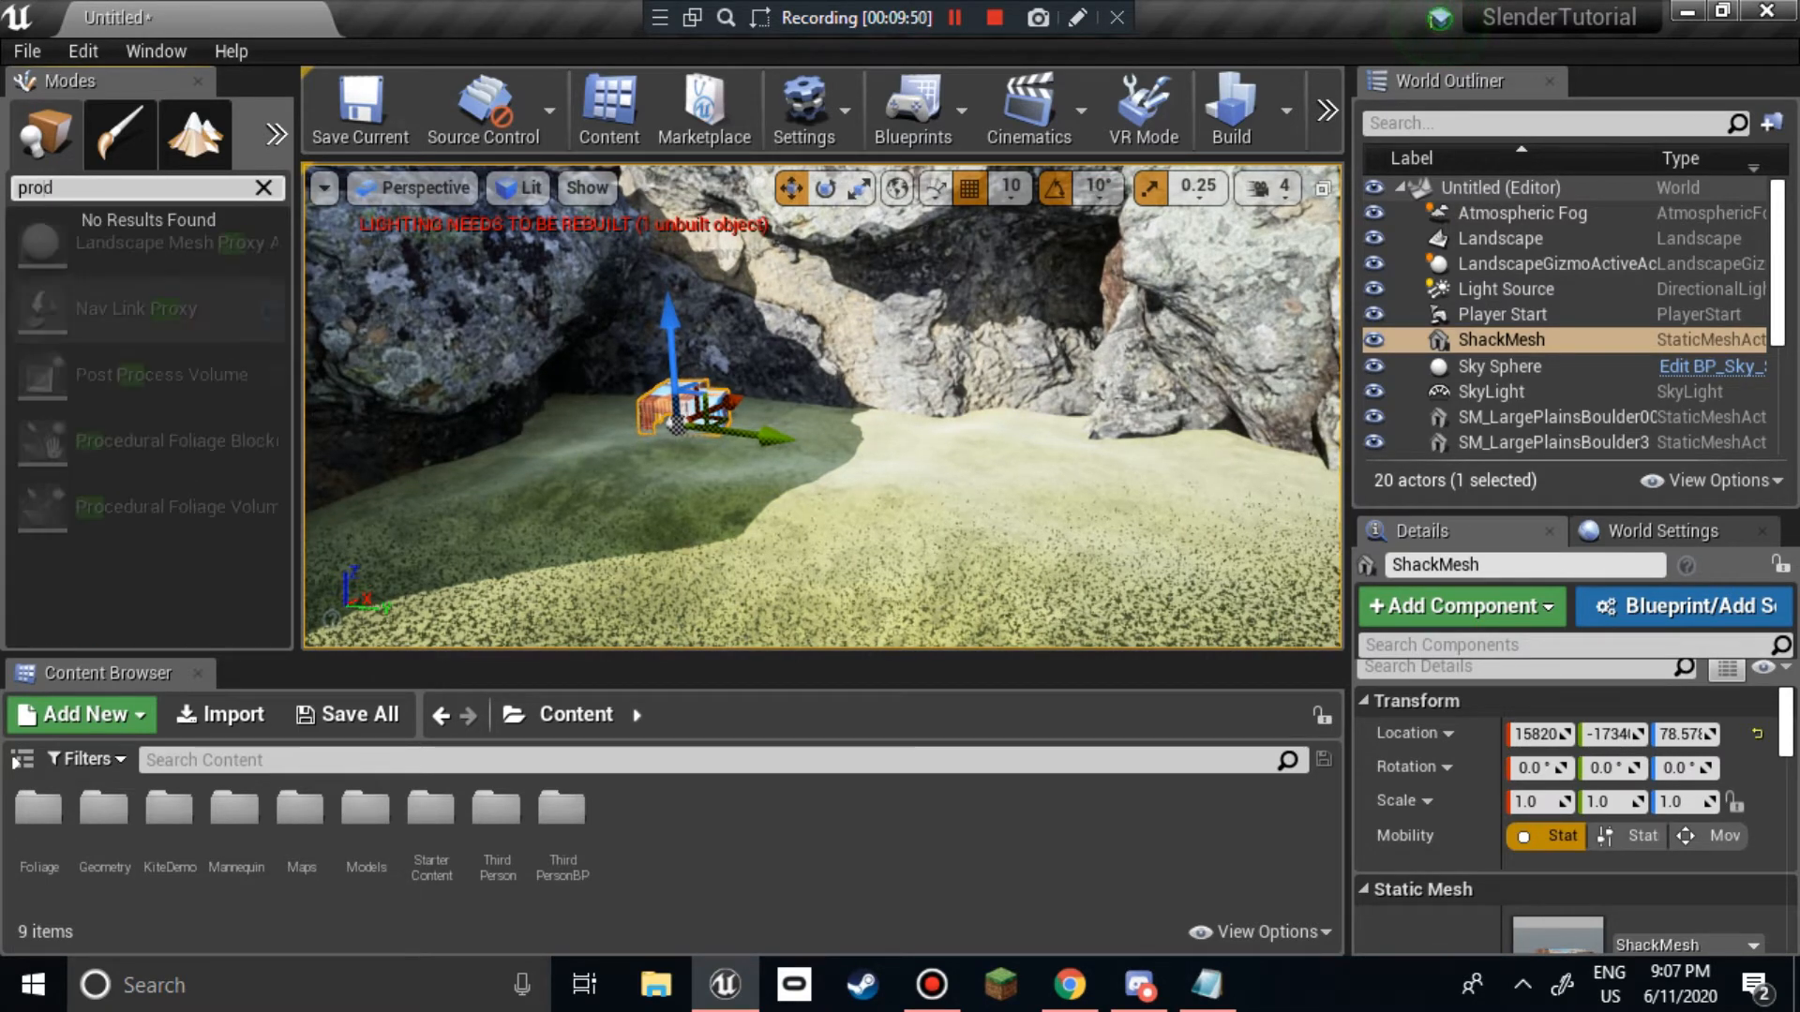
pyautogui.press('BackSpace')
pyautogui.write('ce')
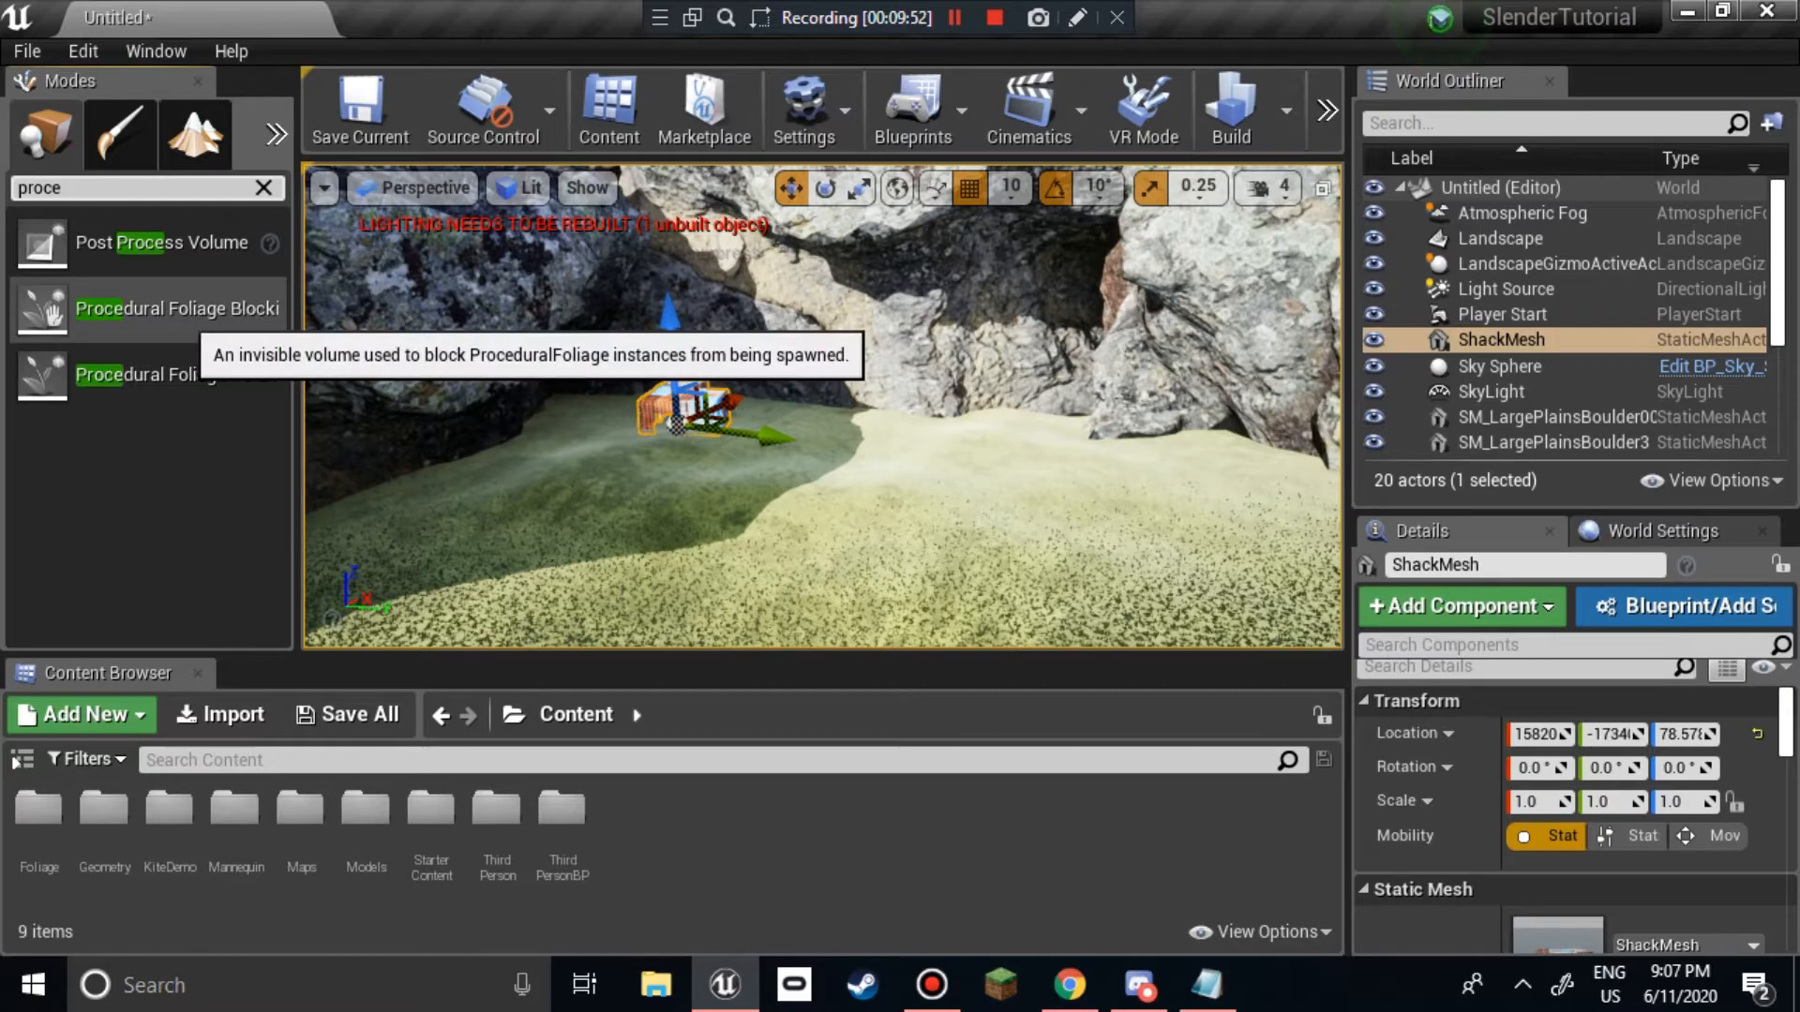
pyautogui.moveTo(176, 308); pyautogui.dragTo(361, 507)
pyautogui.click(656, 457)
# Step: Scale the foliage blocking volume uniformly to 7.0
pyautogui.moveTo(656, 456); pyautogui.dragTo(676, 502, button='right')
pyautogui.press('w')
pyautogui.click(858, 188)
pyautogui.press('s')
pyautogui.moveTo(825, 357); pyautogui.dragTo(731, 364, button='right')
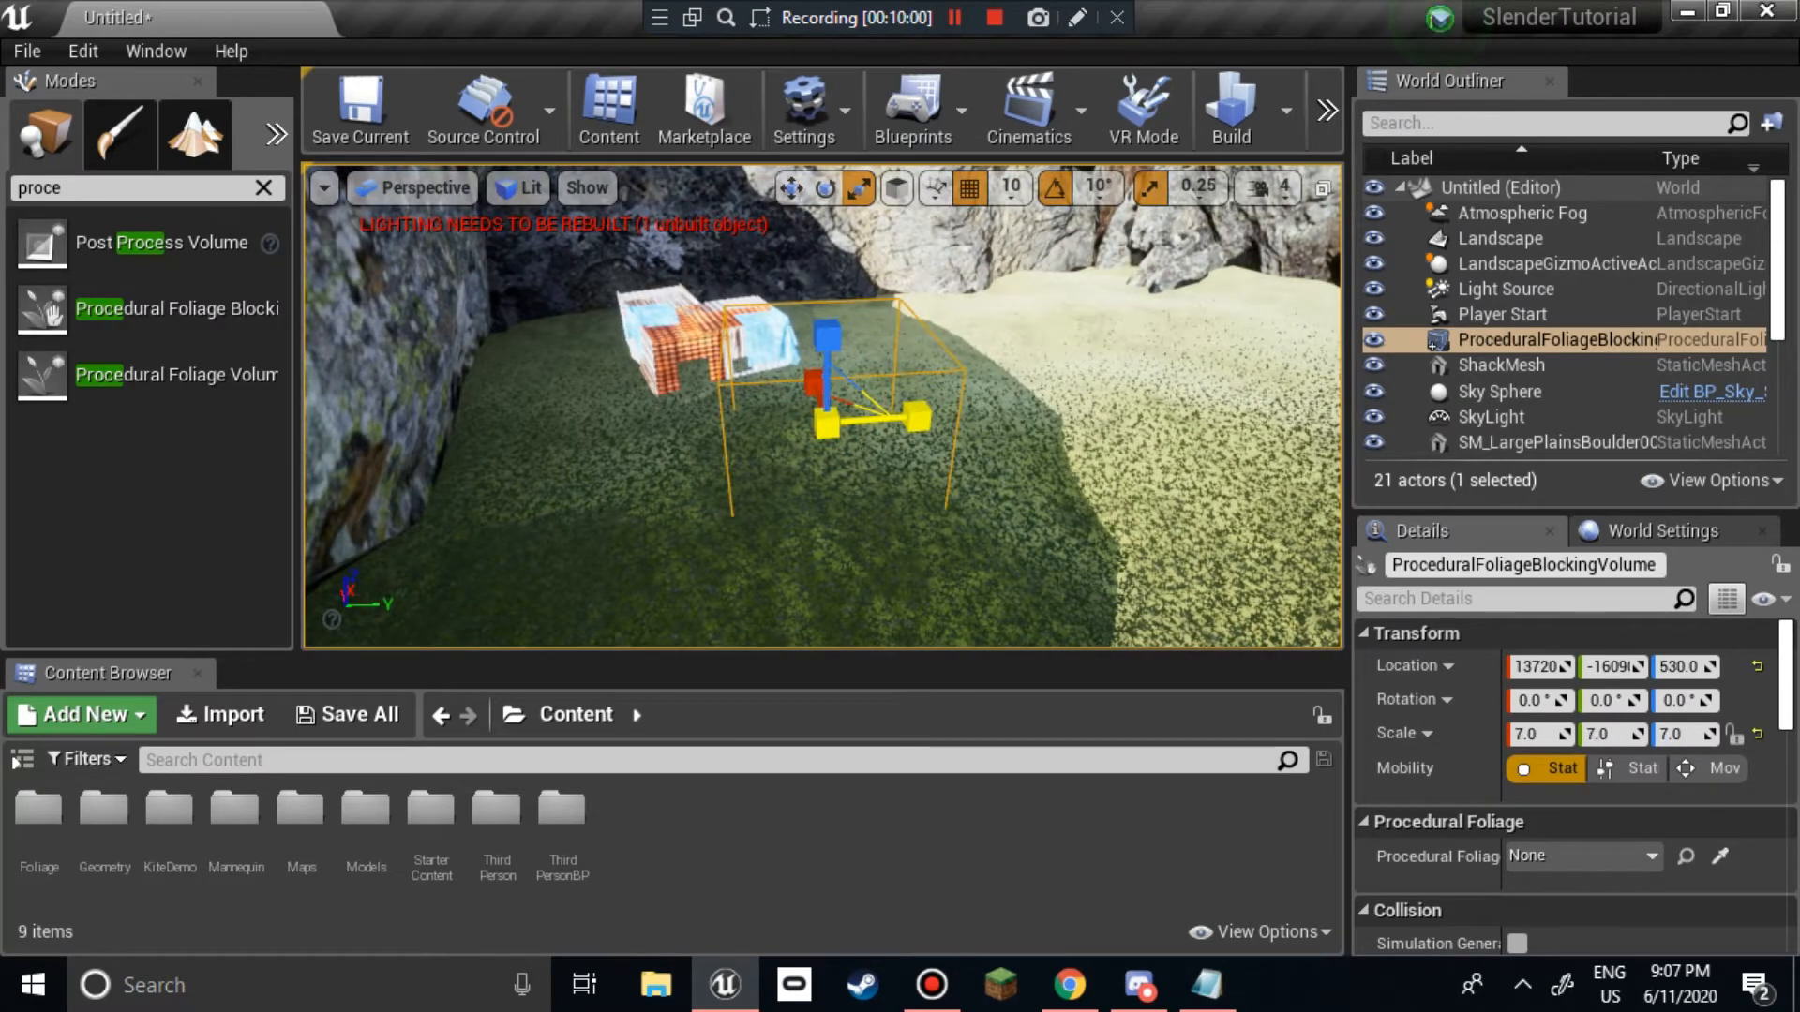
# Step: Move the foliage blocking volume over the shack to about X 16450 and Z 530, and stretch its scale to 29.25, 34.0, 8.5
pyautogui.moveTo(827, 424); pyautogui.dragTo(792, 291)
pyautogui.click(792, 188)
pyautogui.moveTo(871, 347); pyautogui.dragTo(815, 375, button='right')
pyautogui.press('r')
pyautogui.moveTo(844, 360); pyautogui.dragTo(993, 328)
pyautogui.moveTo(830, 461); pyautogui.dragTo(937, 563)
pyautogui.moveTo(839, 474); pyautogui.dragTo(792, 414)
pyautogui.moveTo(817, 317); pyautogui.dragTo(847, 258)
pyautogui.moveTo(830, 358); pyautogui.dragTo(853, 380)
pyautogui.moveTo(853, 380)
pyautogui.mouseDown(button='right')
pyautogui.moveTo(853, 426)
pyautogui.moveTo(853, 394)
pyautogui.mouseUp(button='right')
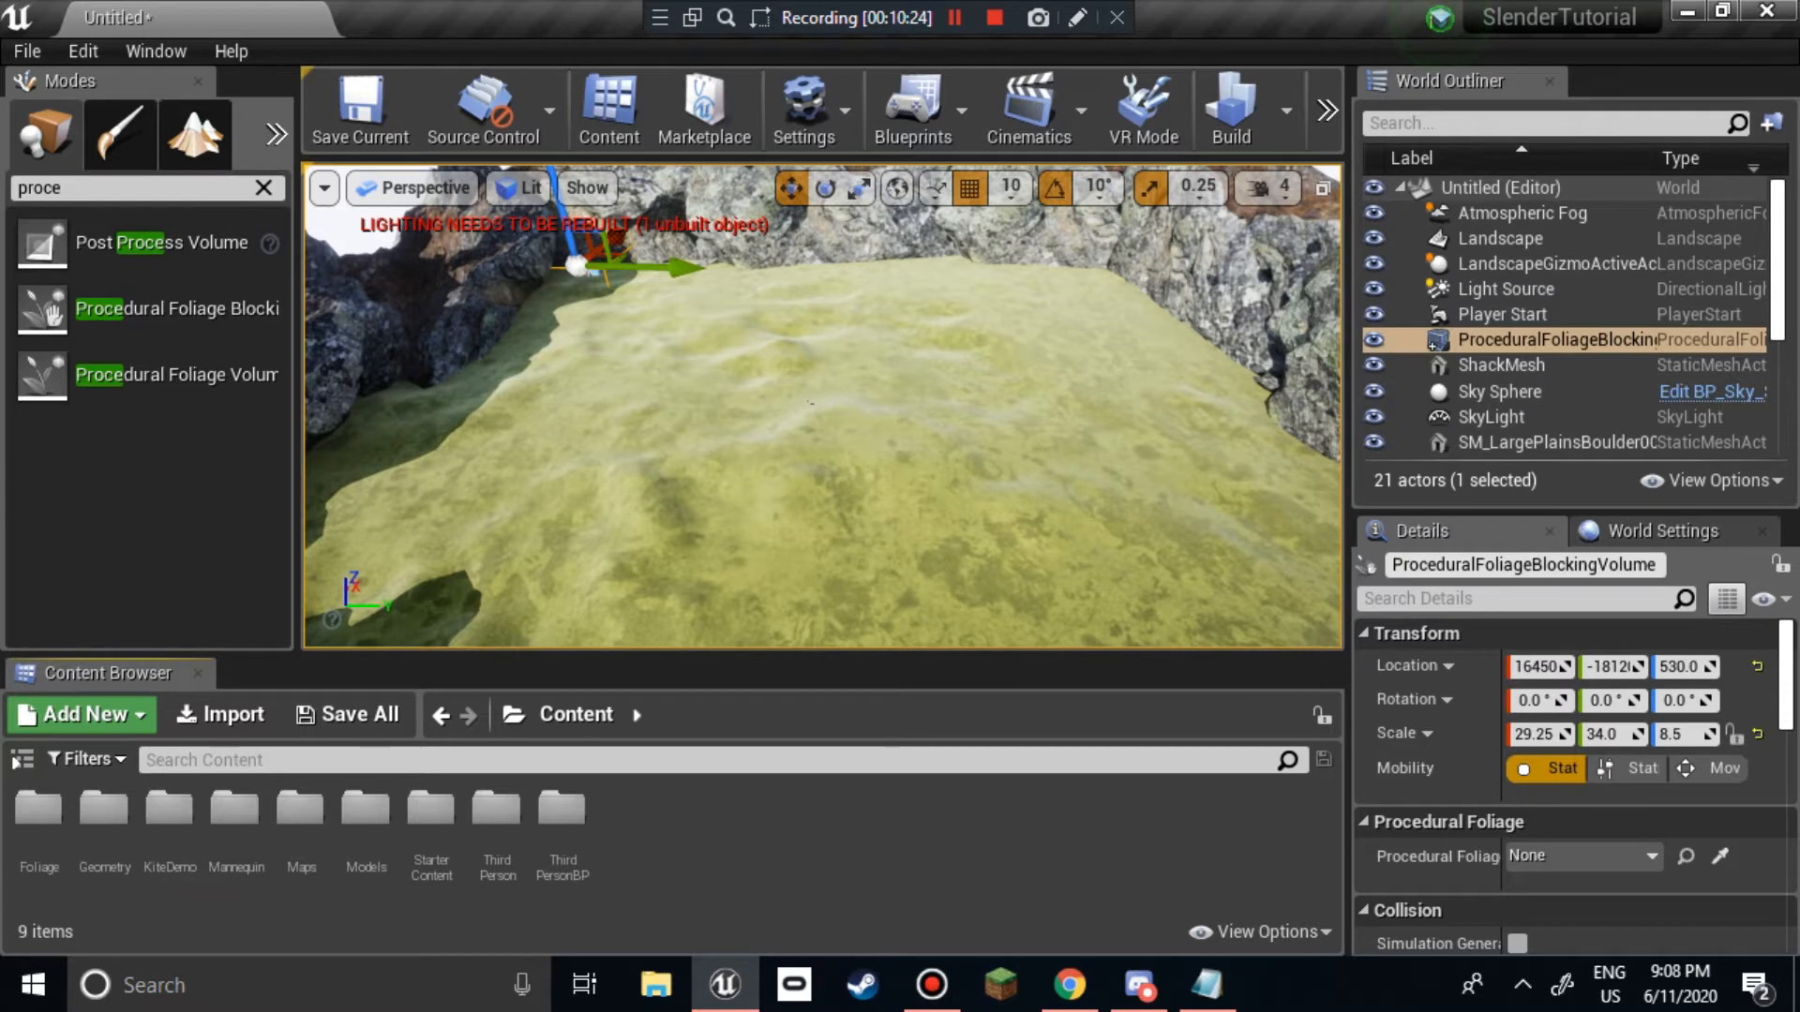
# Step: Create a folder named Trees inside the Foliage content folder
pyautogui.doubleClick(38, 812)
pyautogui.rightClick(96, 849)
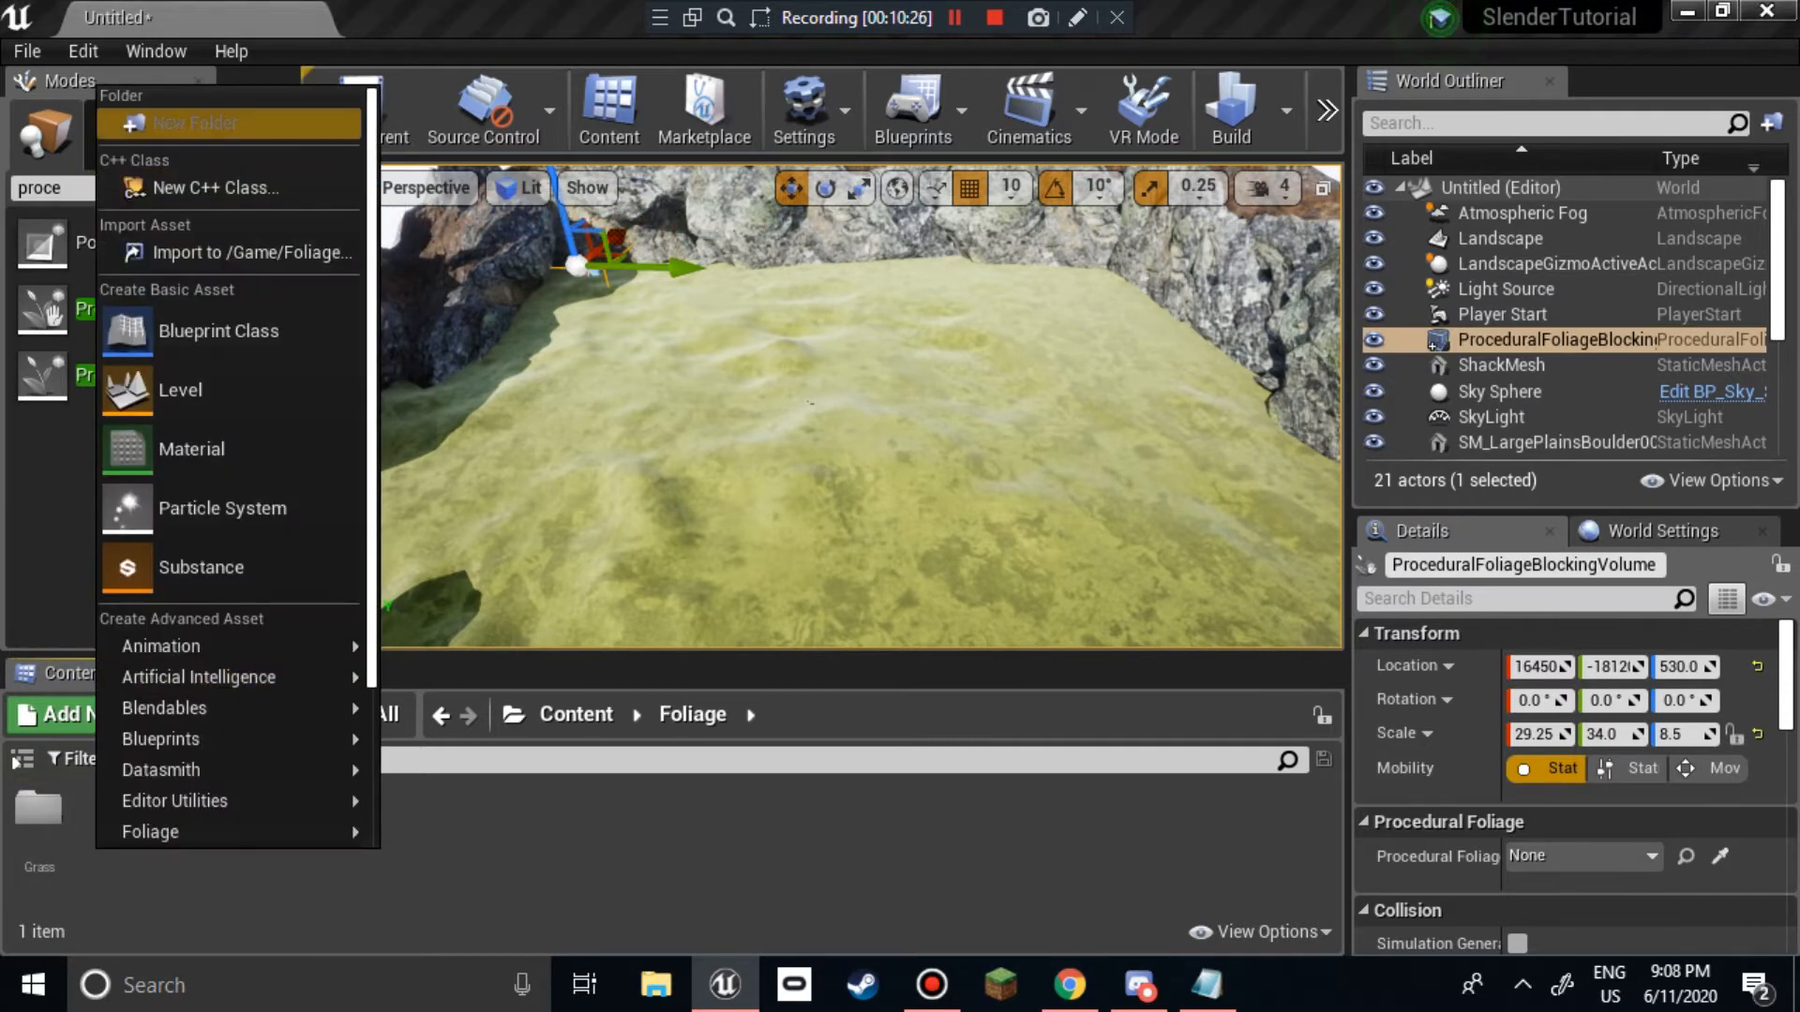
pyautogui.click(195, 122)
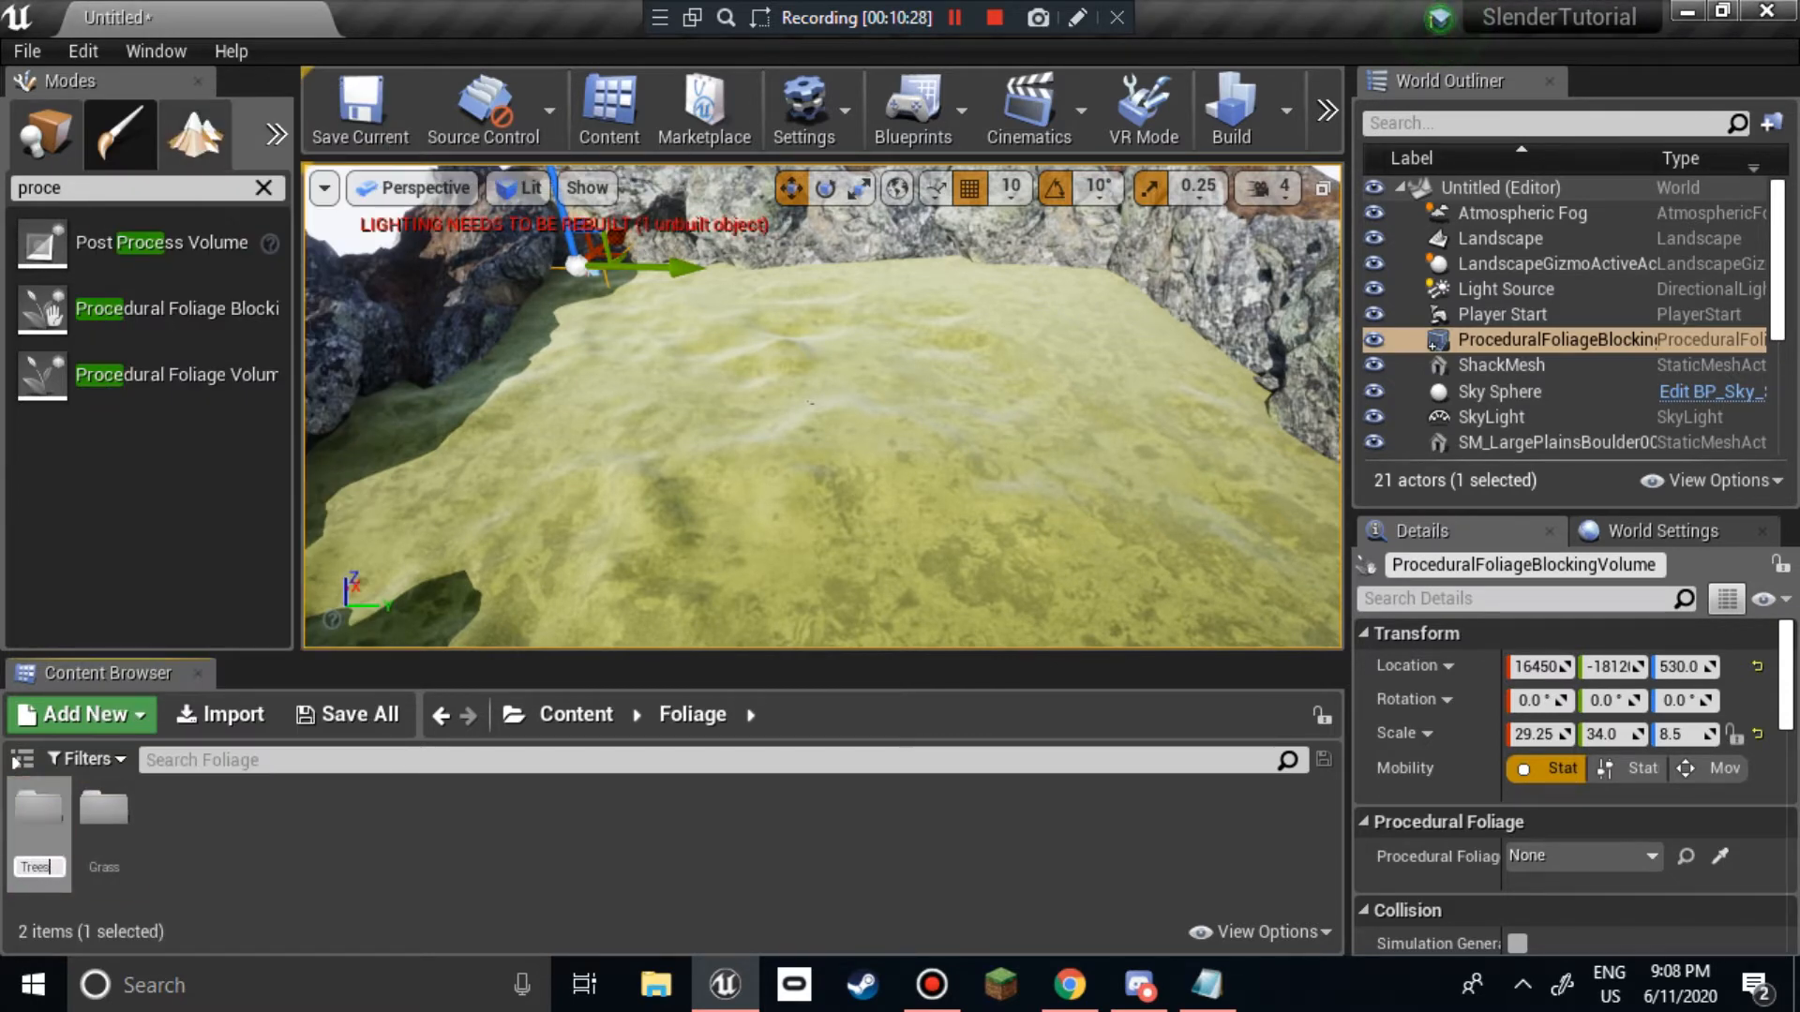
pyautogui.write('Trees')
pyautogui.press('Return')
# Step: Create a Procedural Foliage Spawner named TreeSpawner in the Trees folder
pyautogui.doubleClick(104, 821)
pyautogui.rightClick(148, 809)
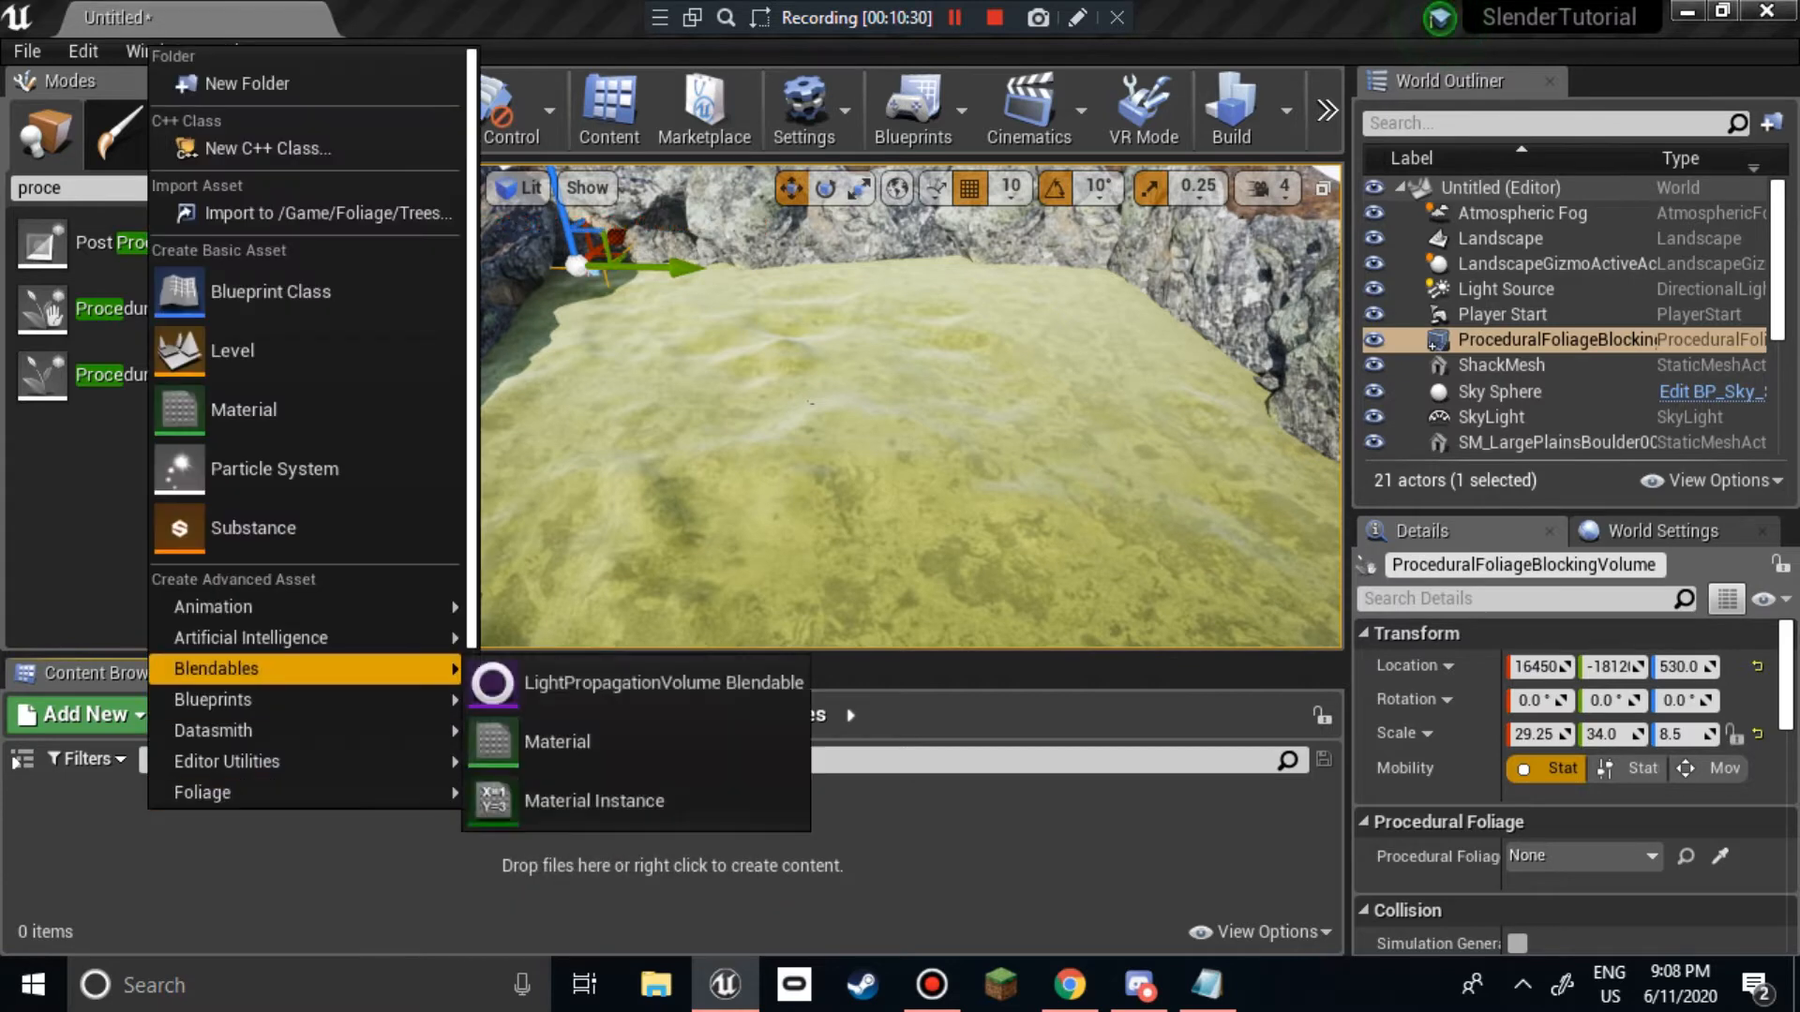
pyautogui.scroll(-2, 281, 712)
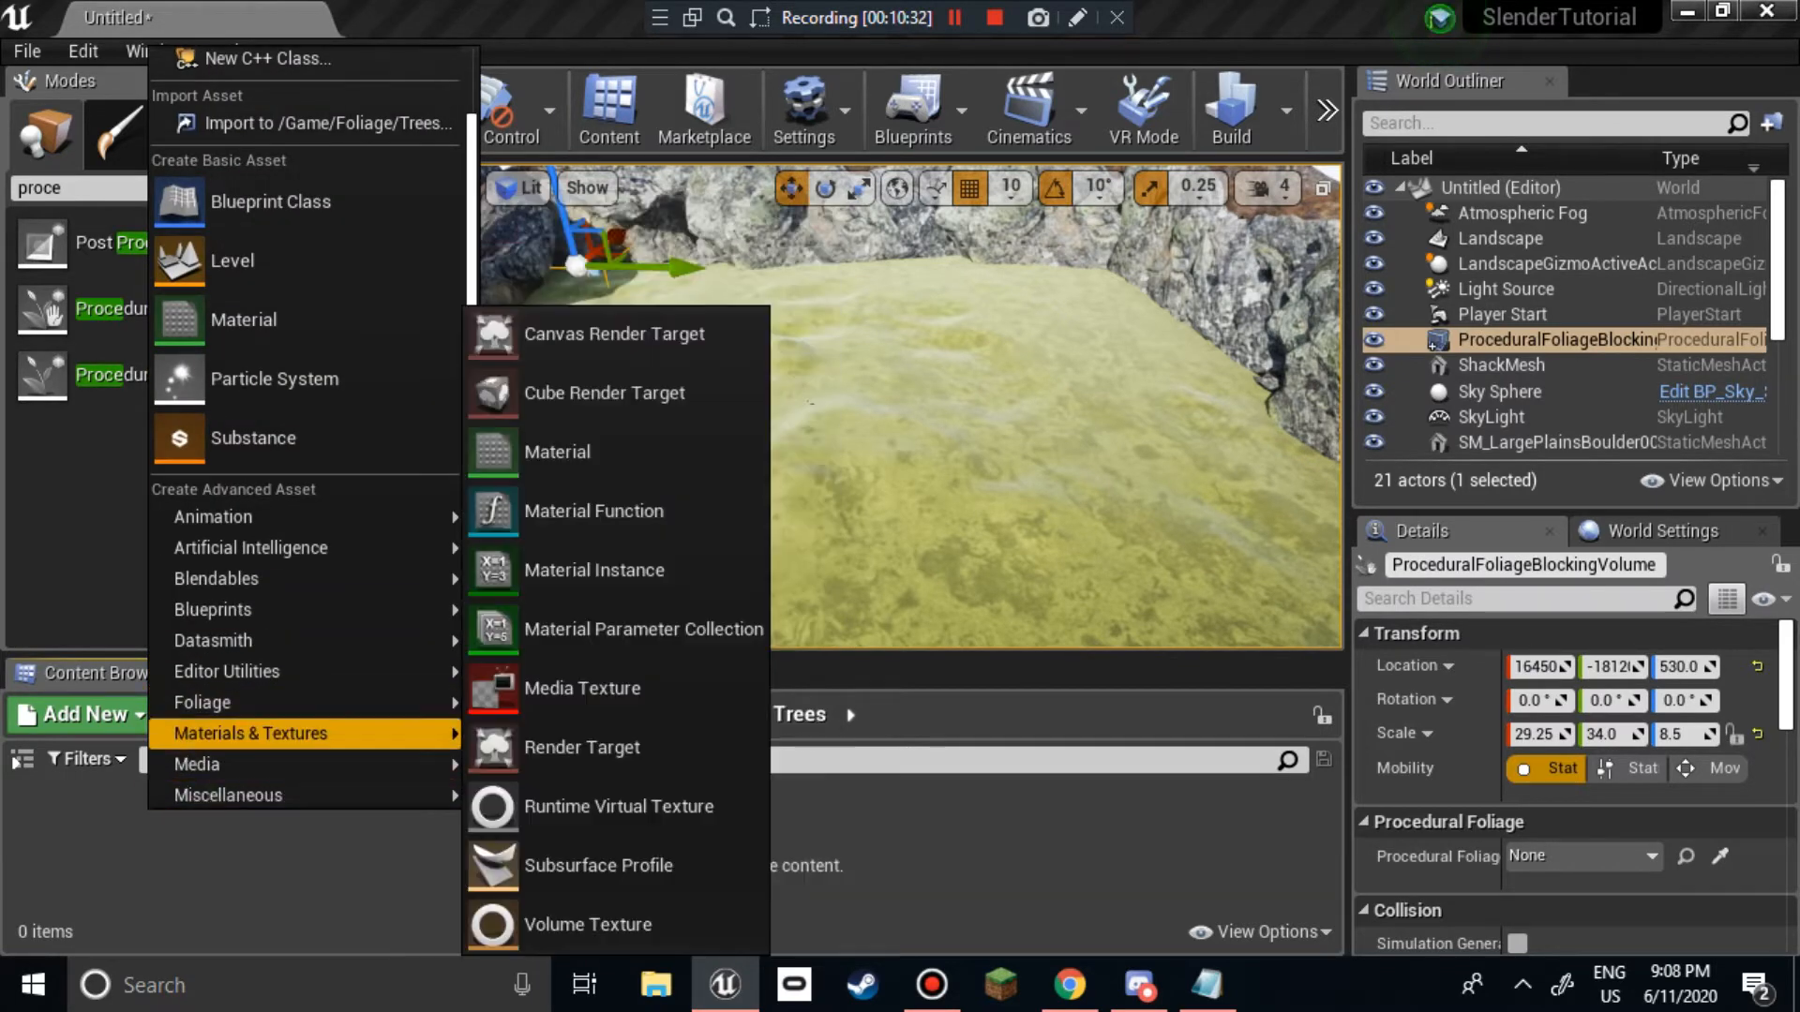
pyautogui.moveTo(281, 702)
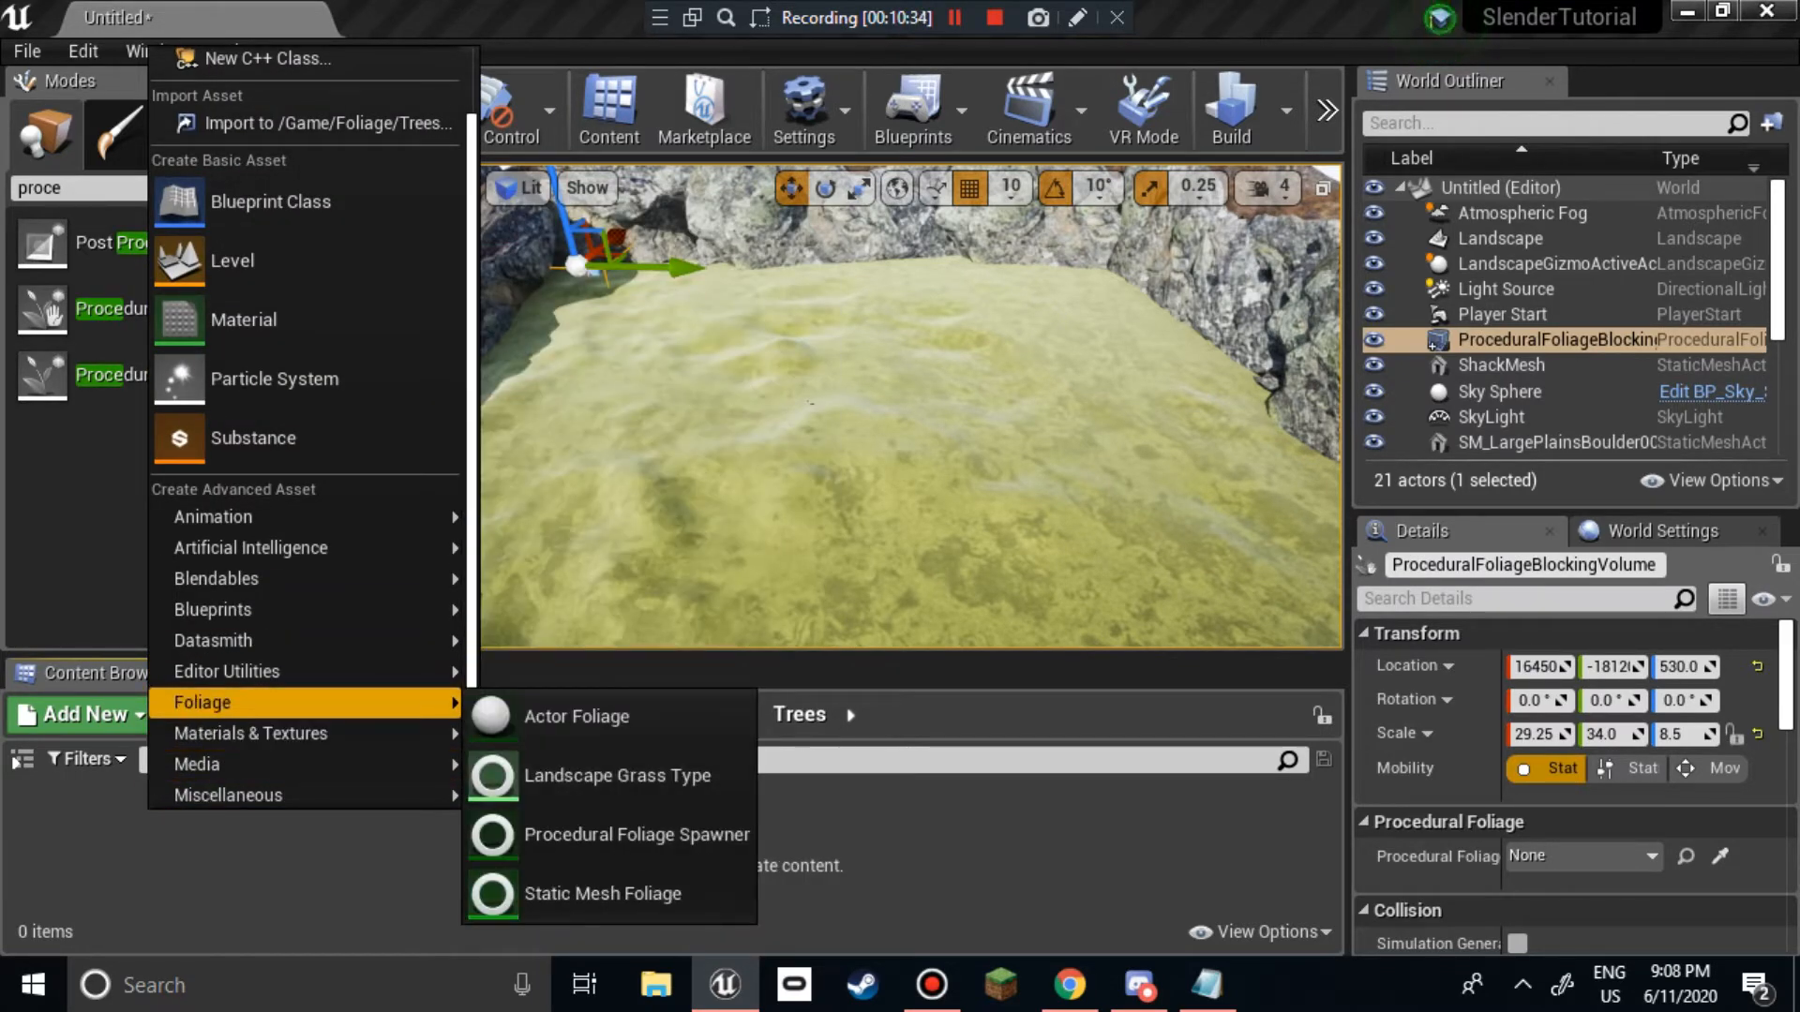
pyautogui.click(638, 834)
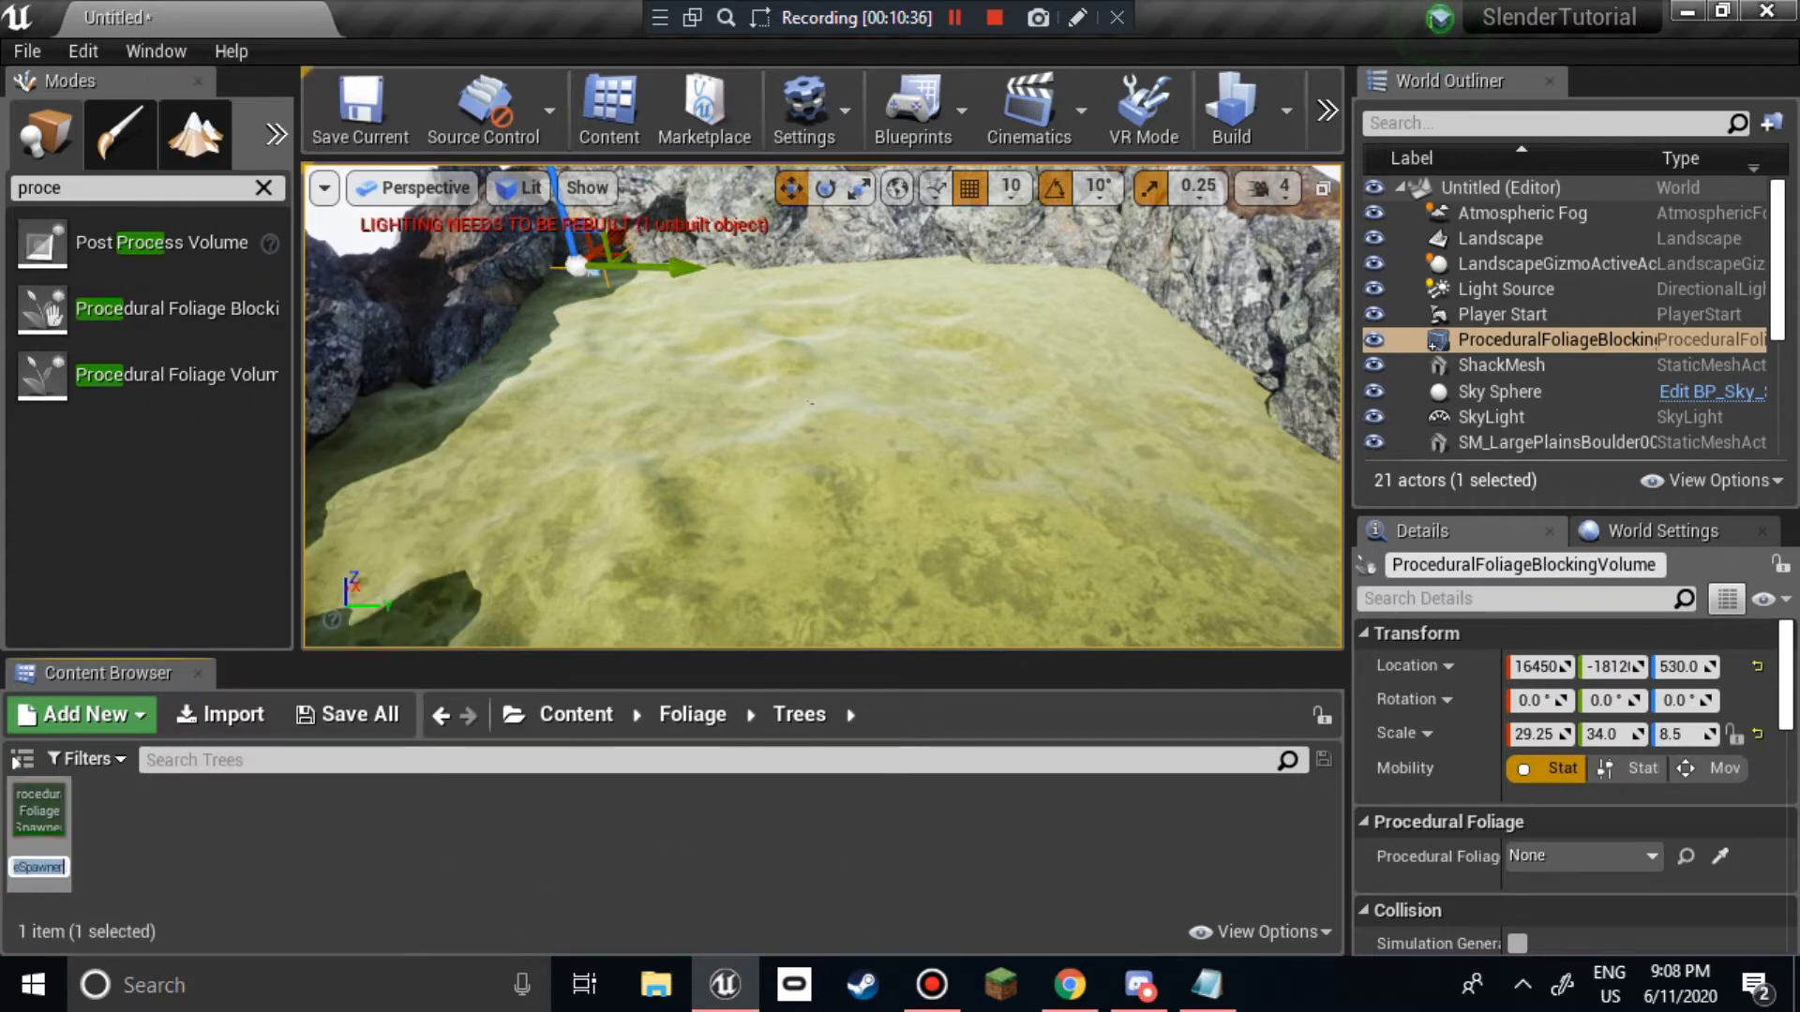
pyautogui.press('Return')
# Step: Create a Static Mesh Foliage asset named Trees in the Trees folder
pyautogui.rightClick(563, 826)
pyautogui.moveTo(647, 748)
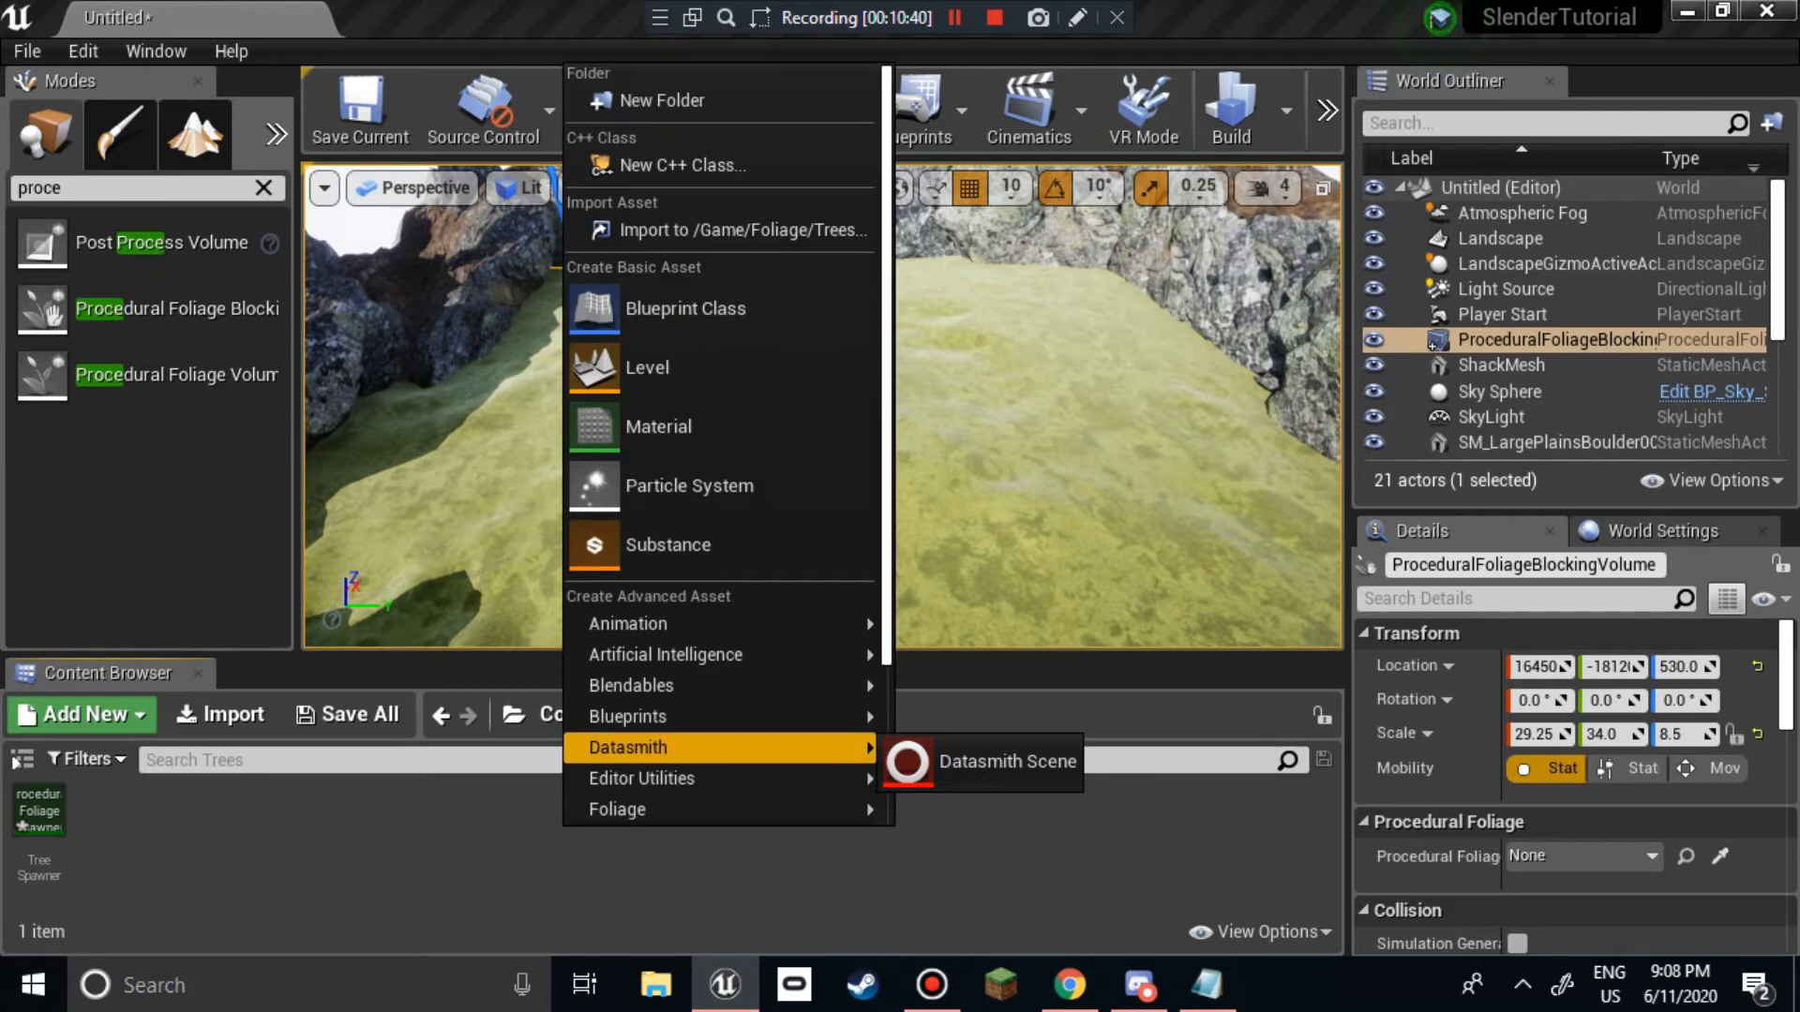
pyautogui.scroll(-1, 647, 750)
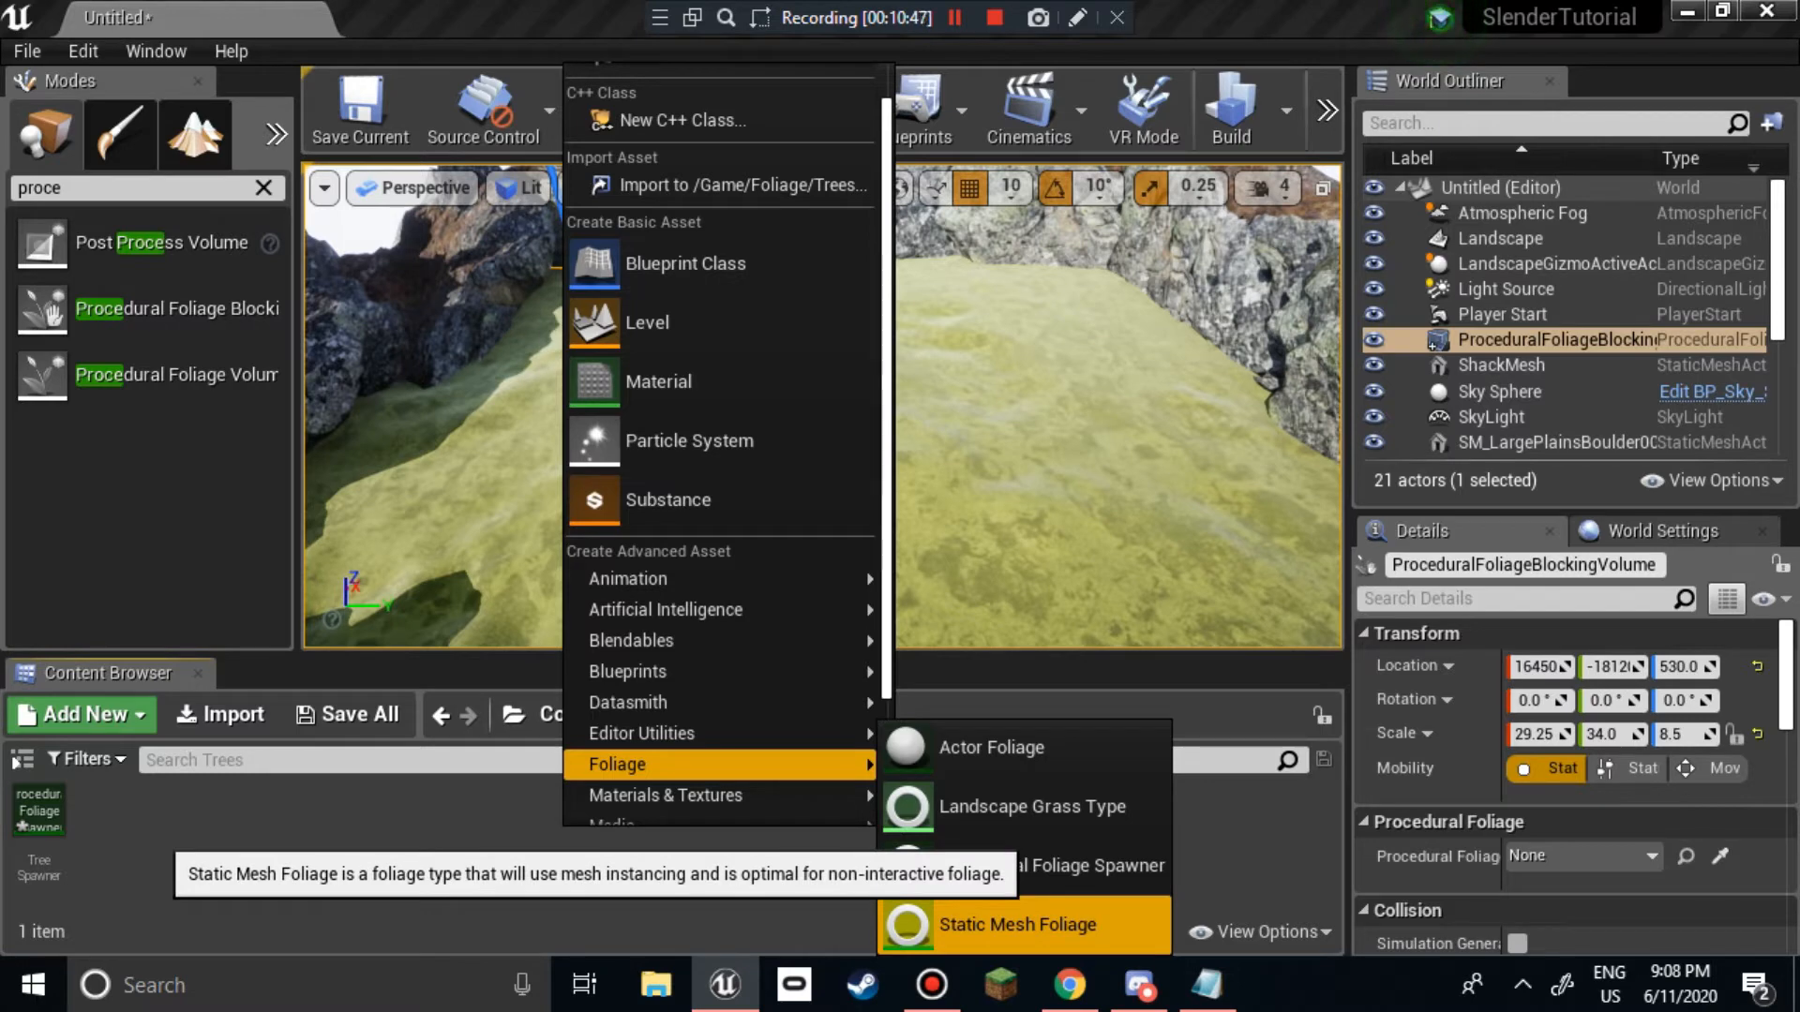
pyautogui.click(1017, 924)
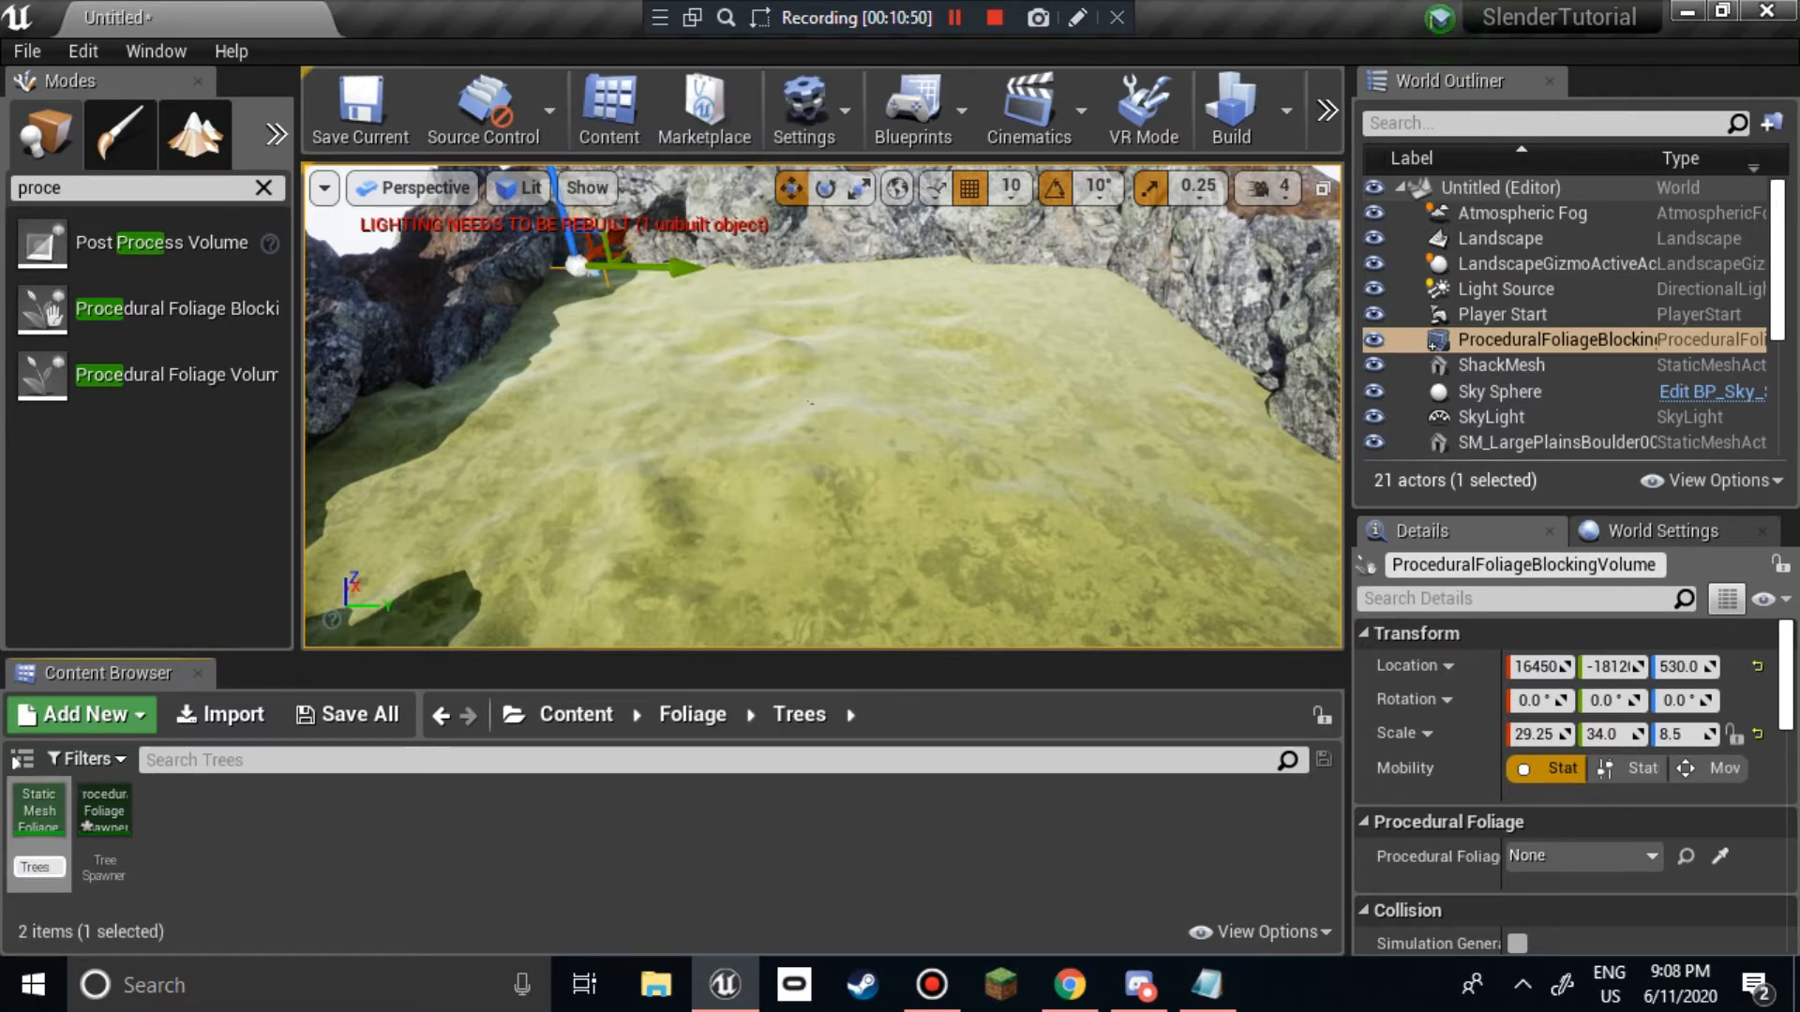
pyautogui.press('Return')
pyautogui.click(225, 848)
# Step: Open the Trees foliage asset and choose HillTree_02 as its mesh
pyautogui.doubleClick(39, 814)
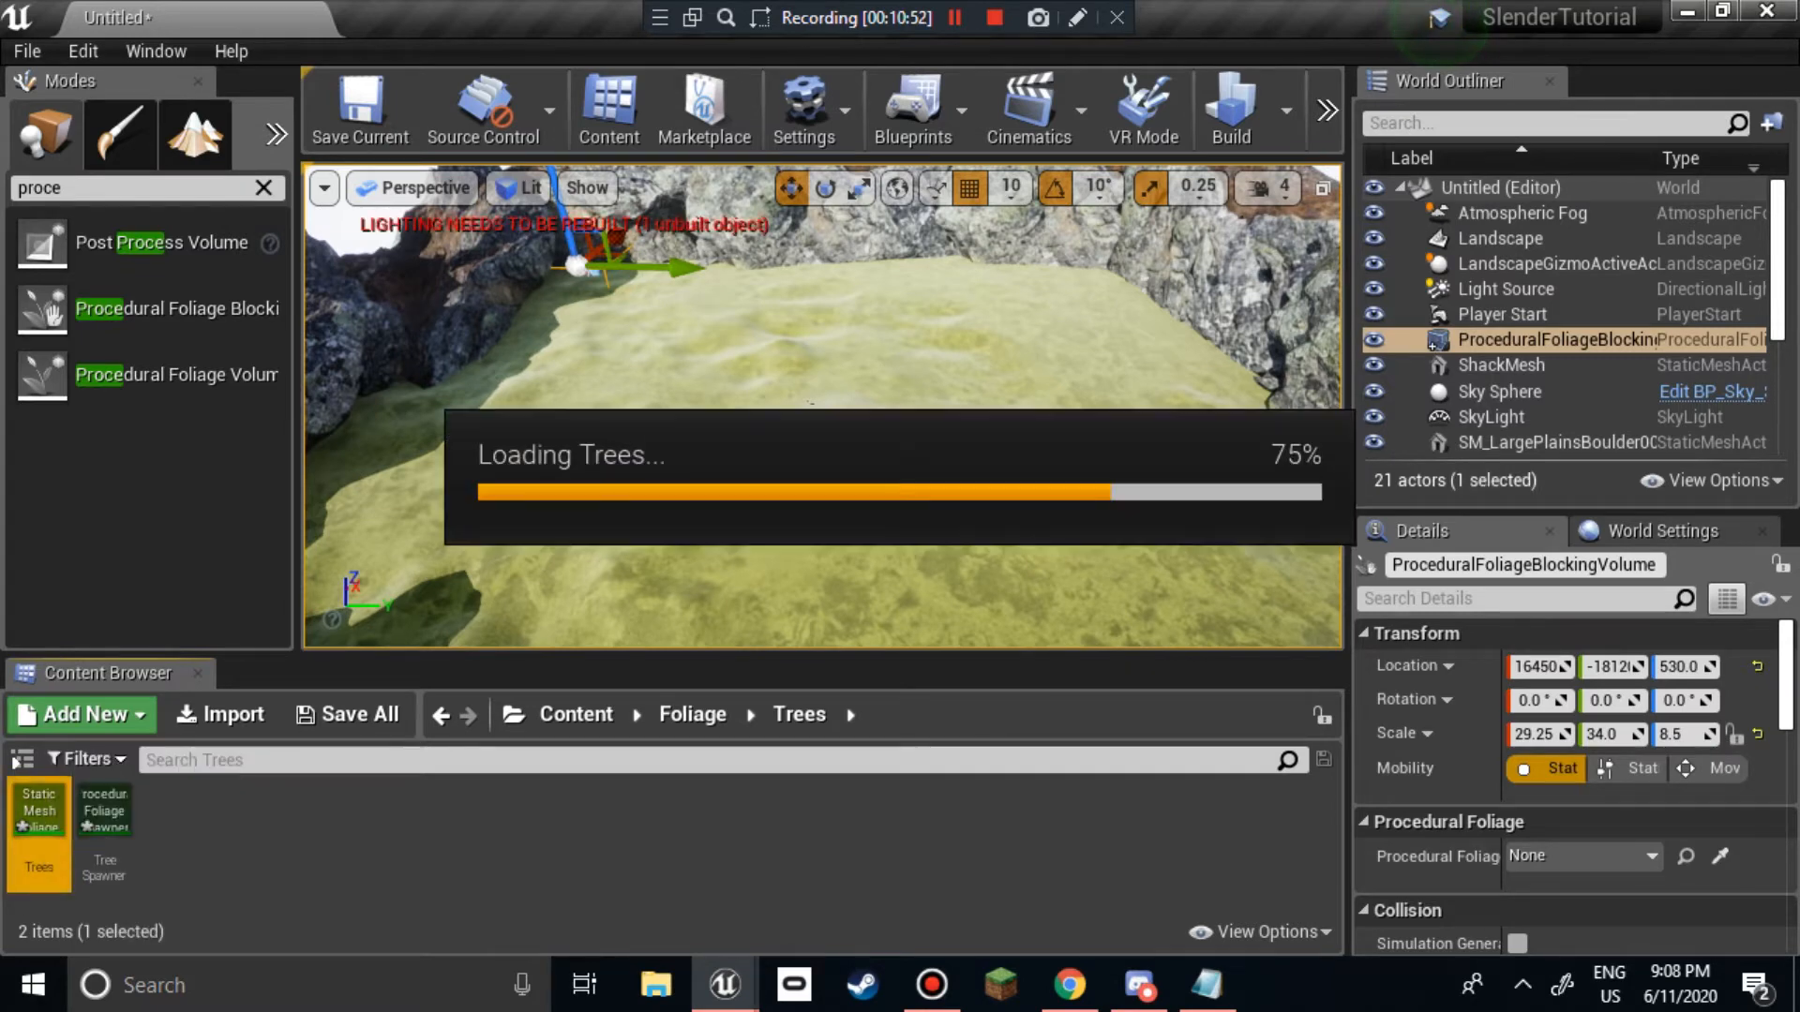
pyautogui.click(825, 333)
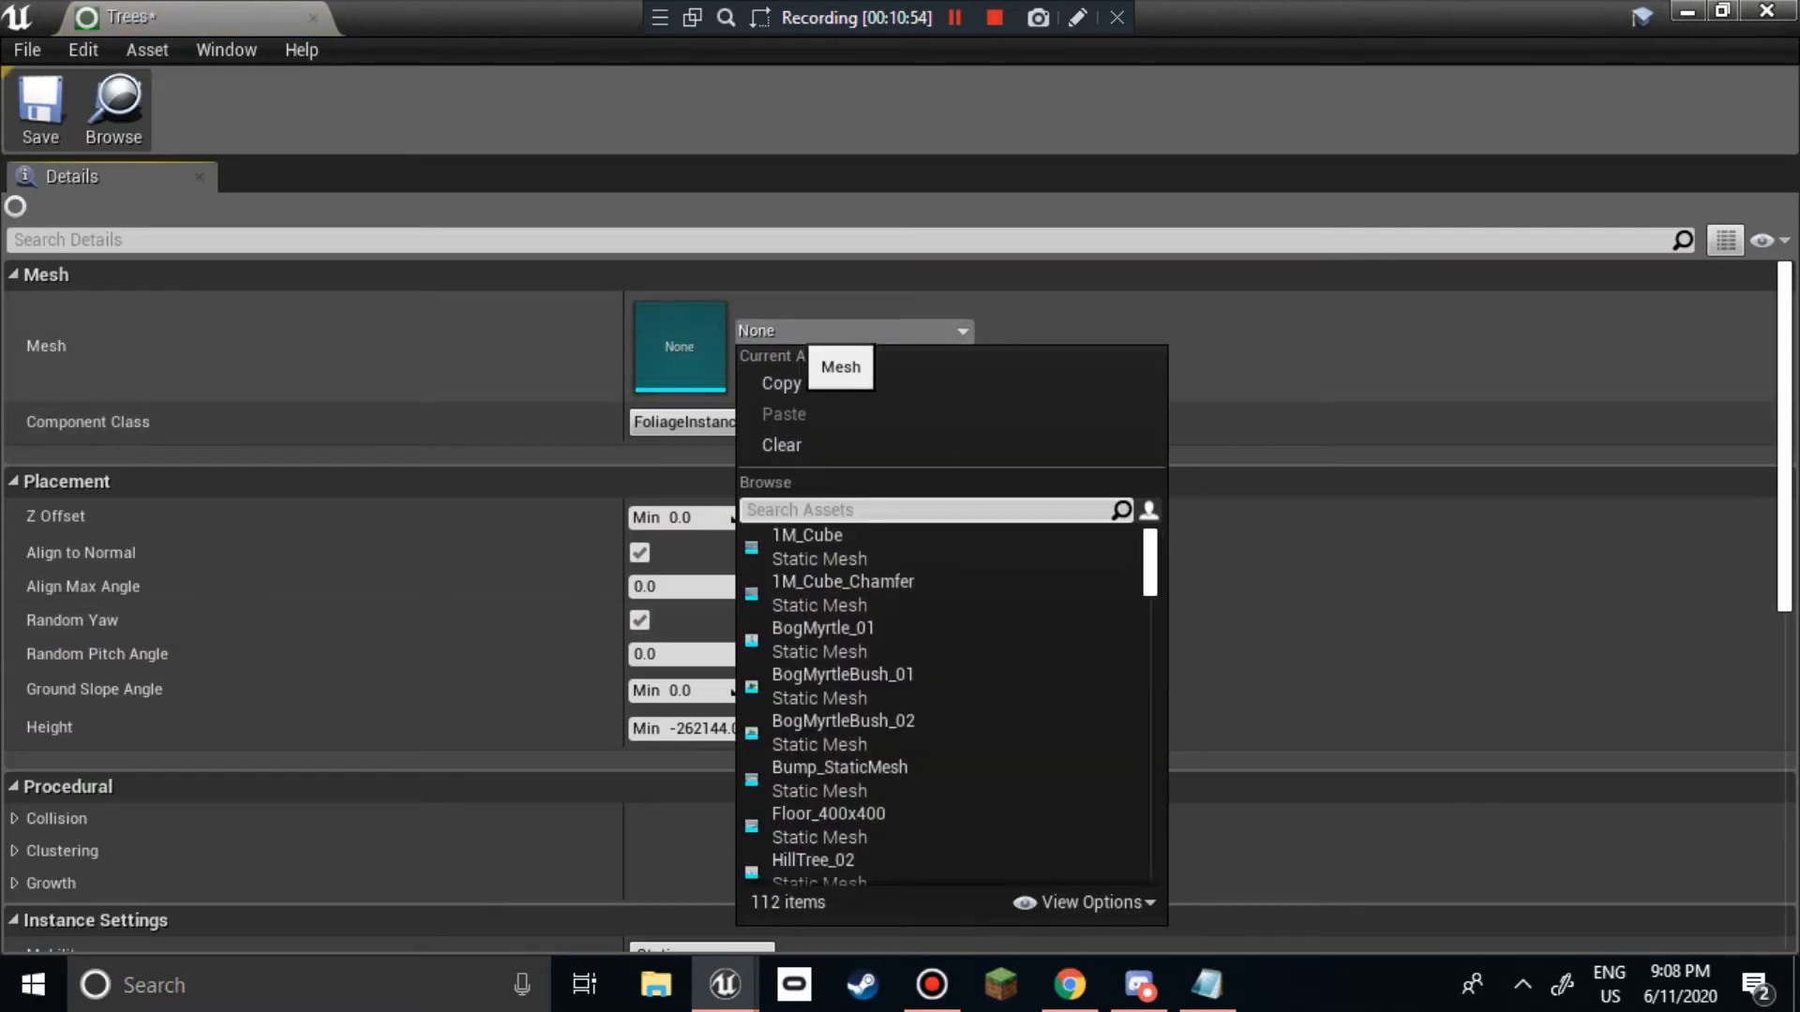
pyautogui.write('tree')
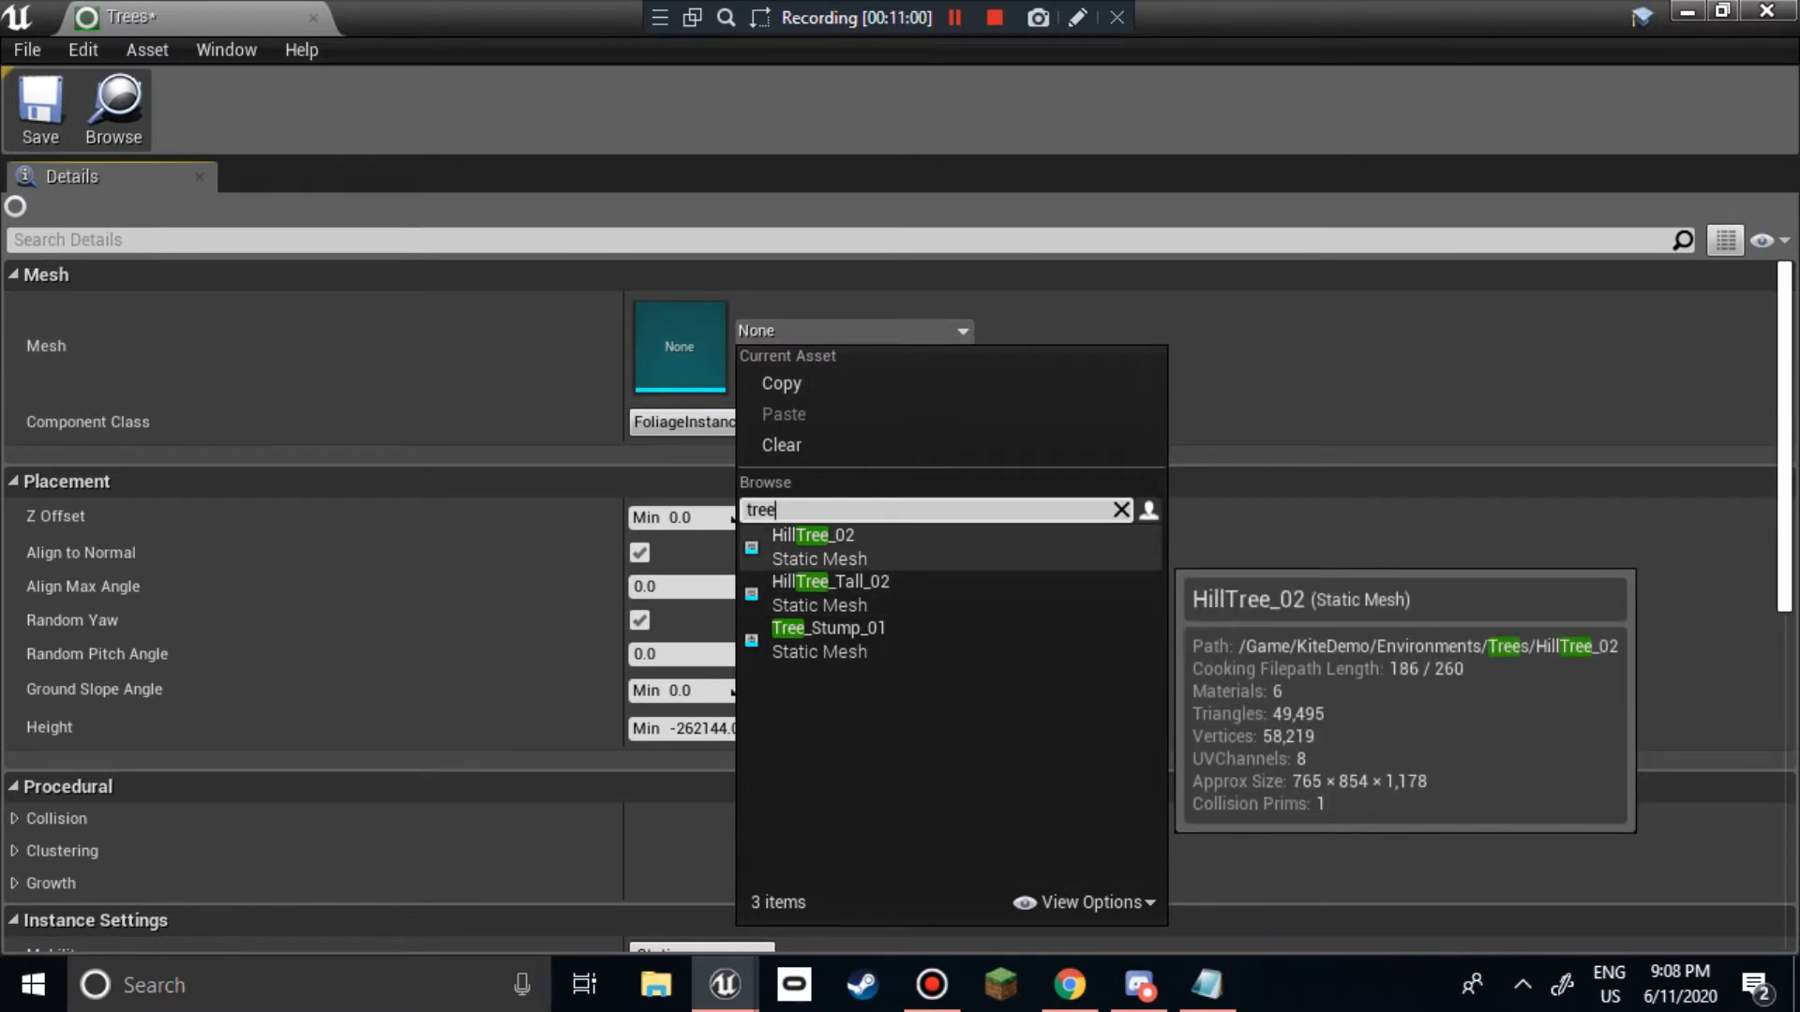
pyautogui.click(815, 547)
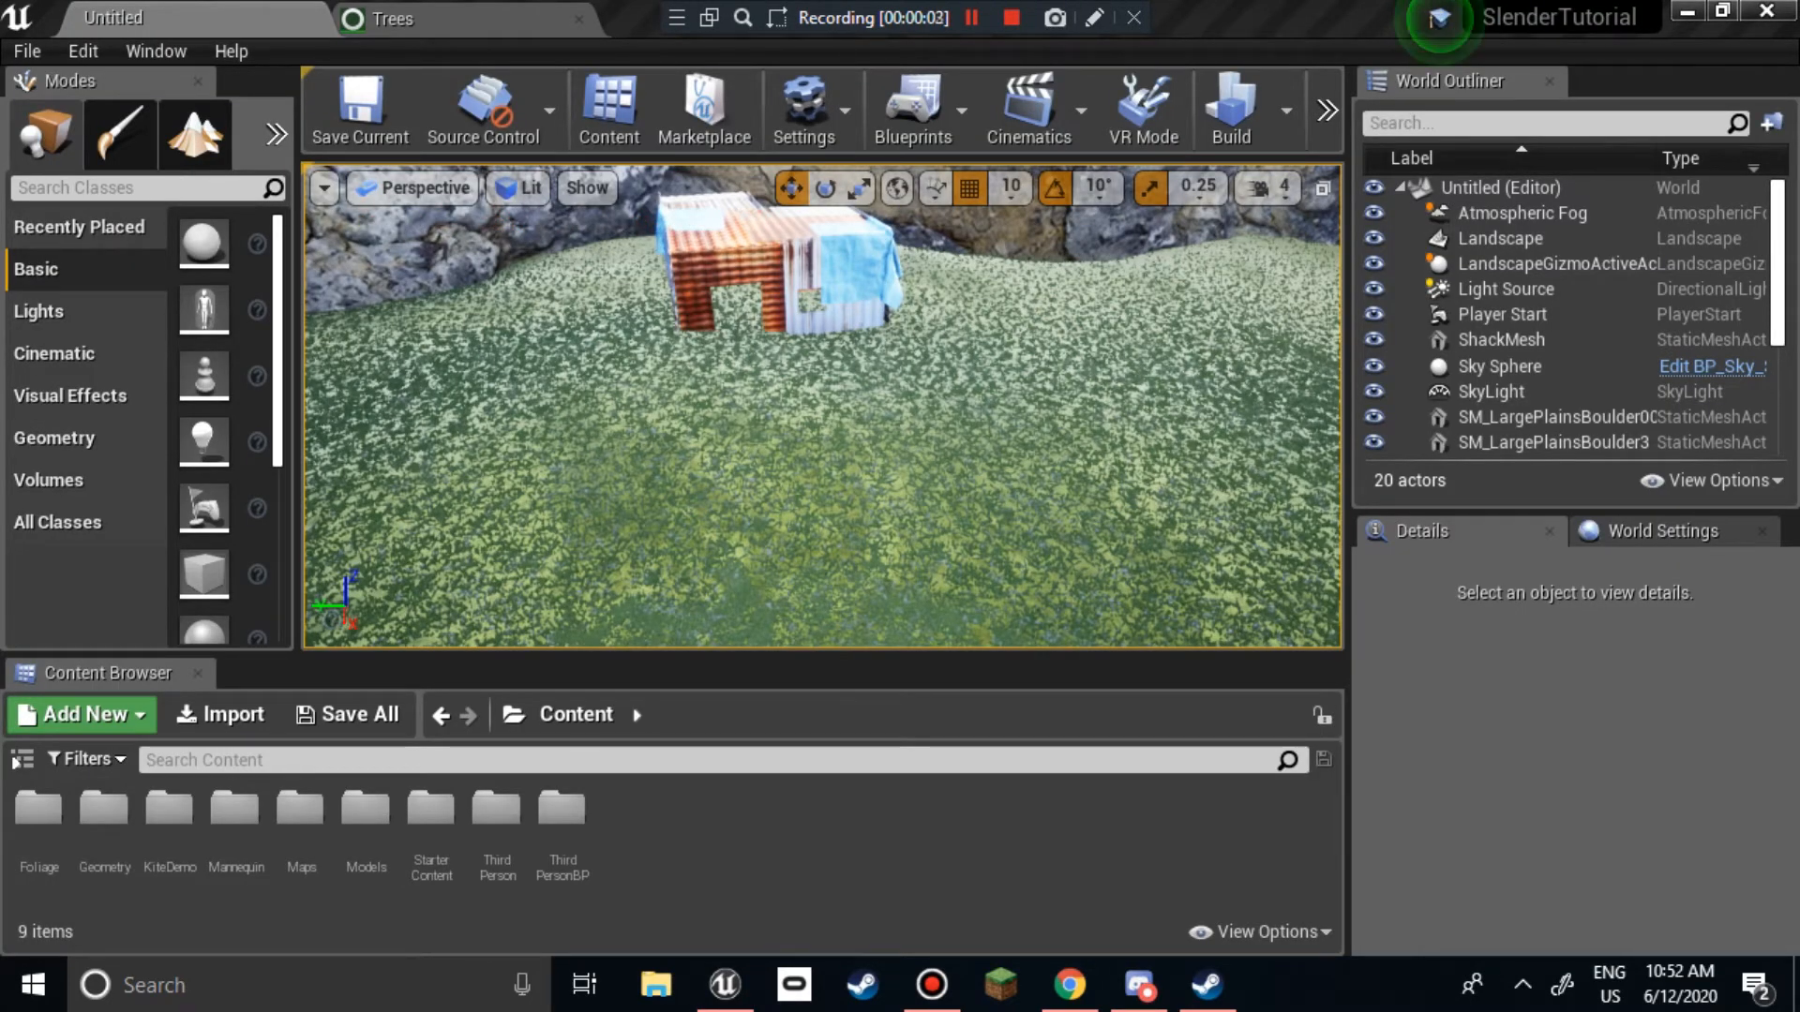
# Step: Set HillTree_02 as the mesh of the Trees foliage asset
pyautogui.moveTo(788, 422); pyautogui.dragTo(900, 347, button='right')
pyautogui.press('w')
pyautogui.click(375, 19)
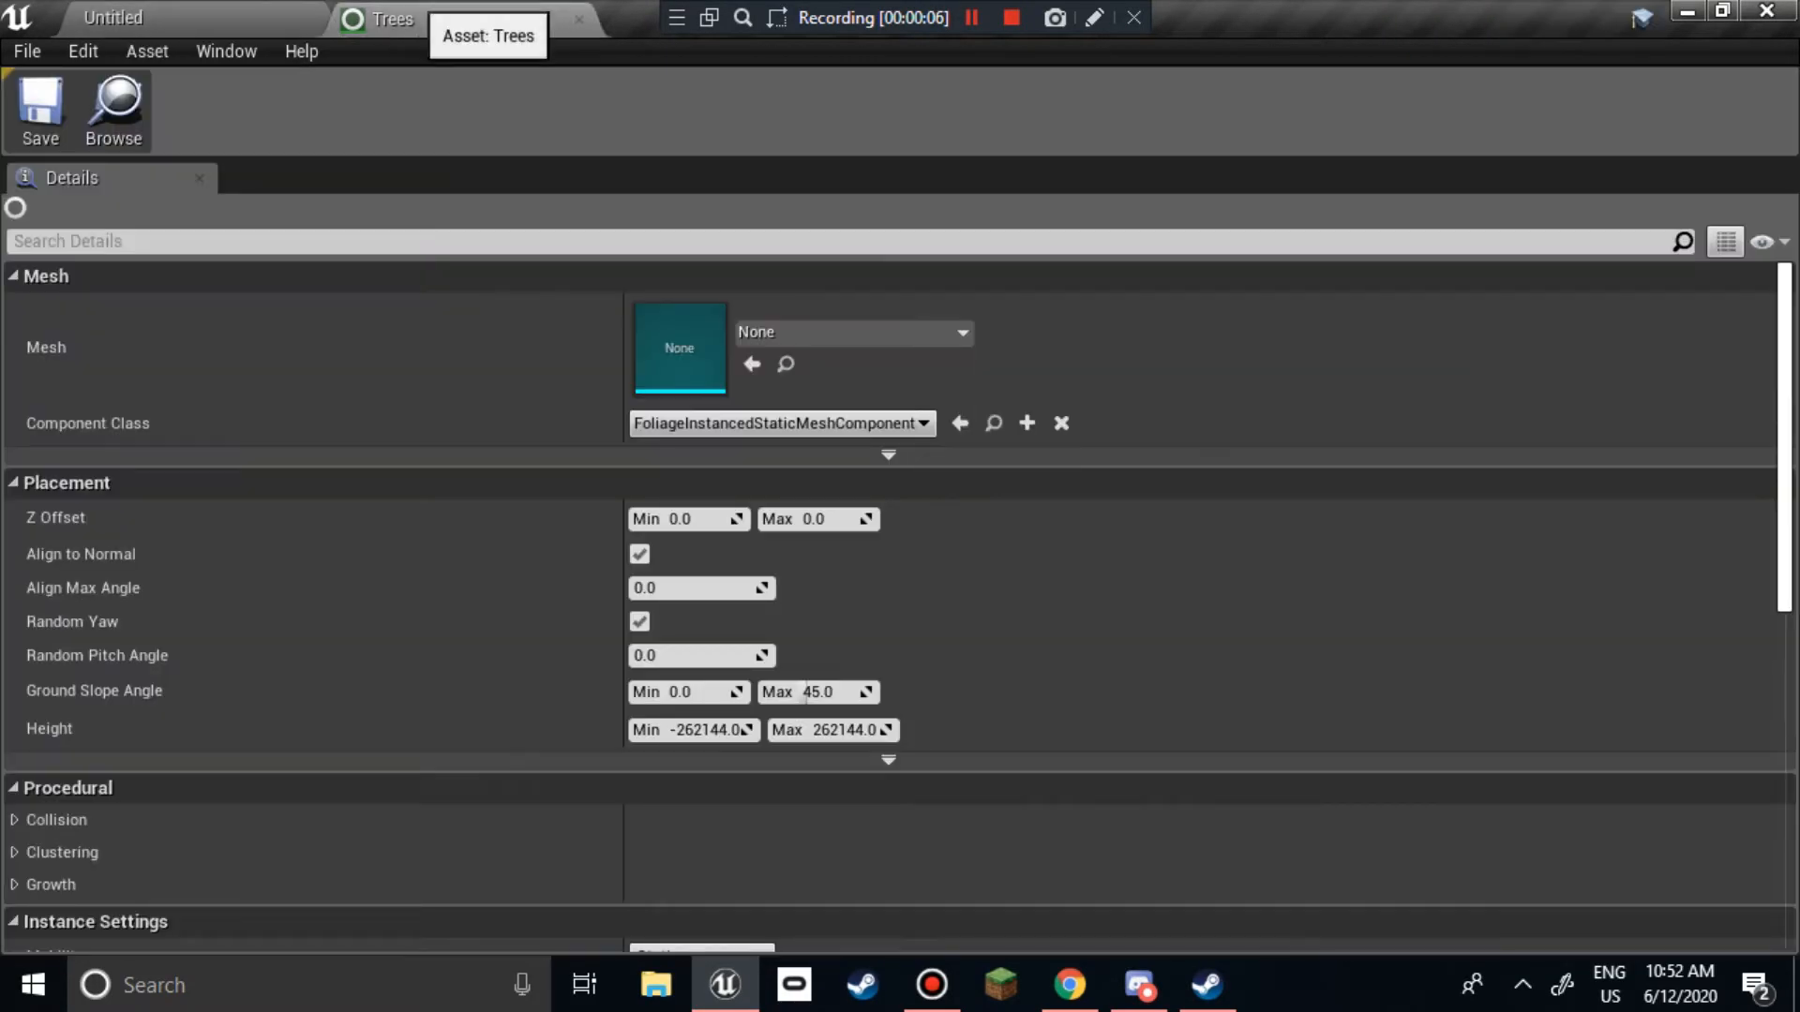
pyautogui.click(796, 333)
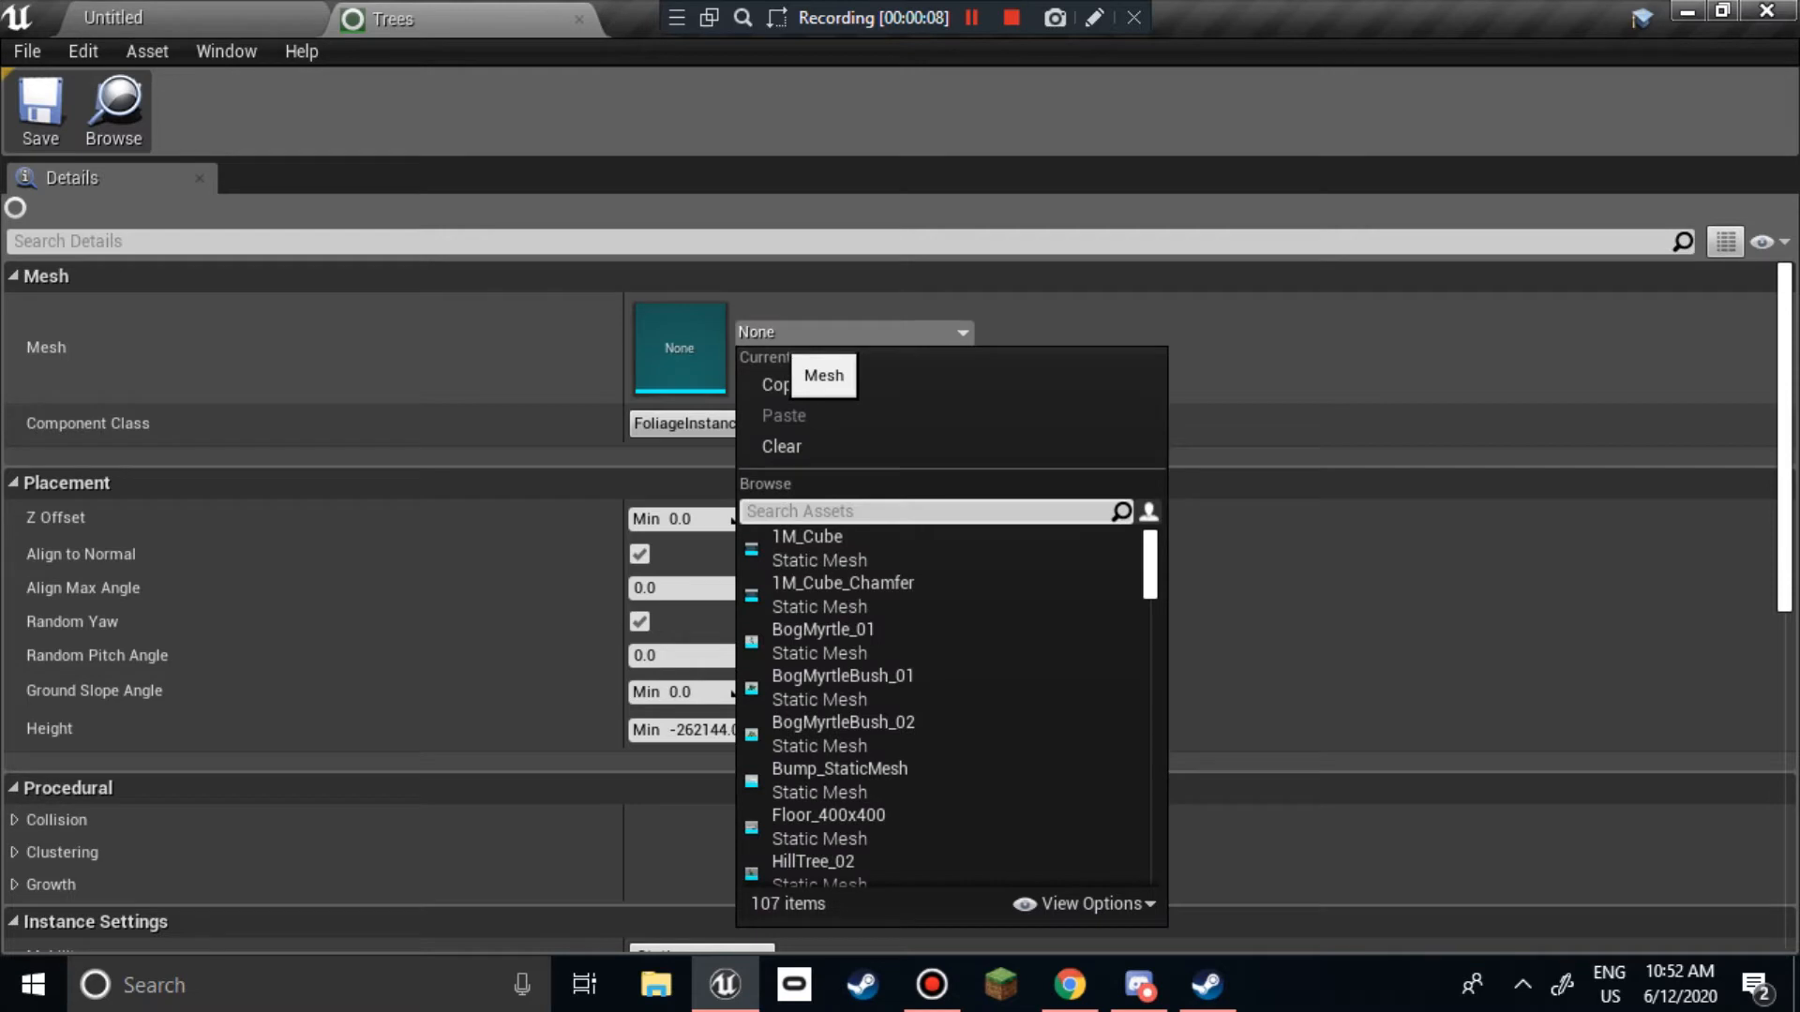
pyautogui.write('trees')
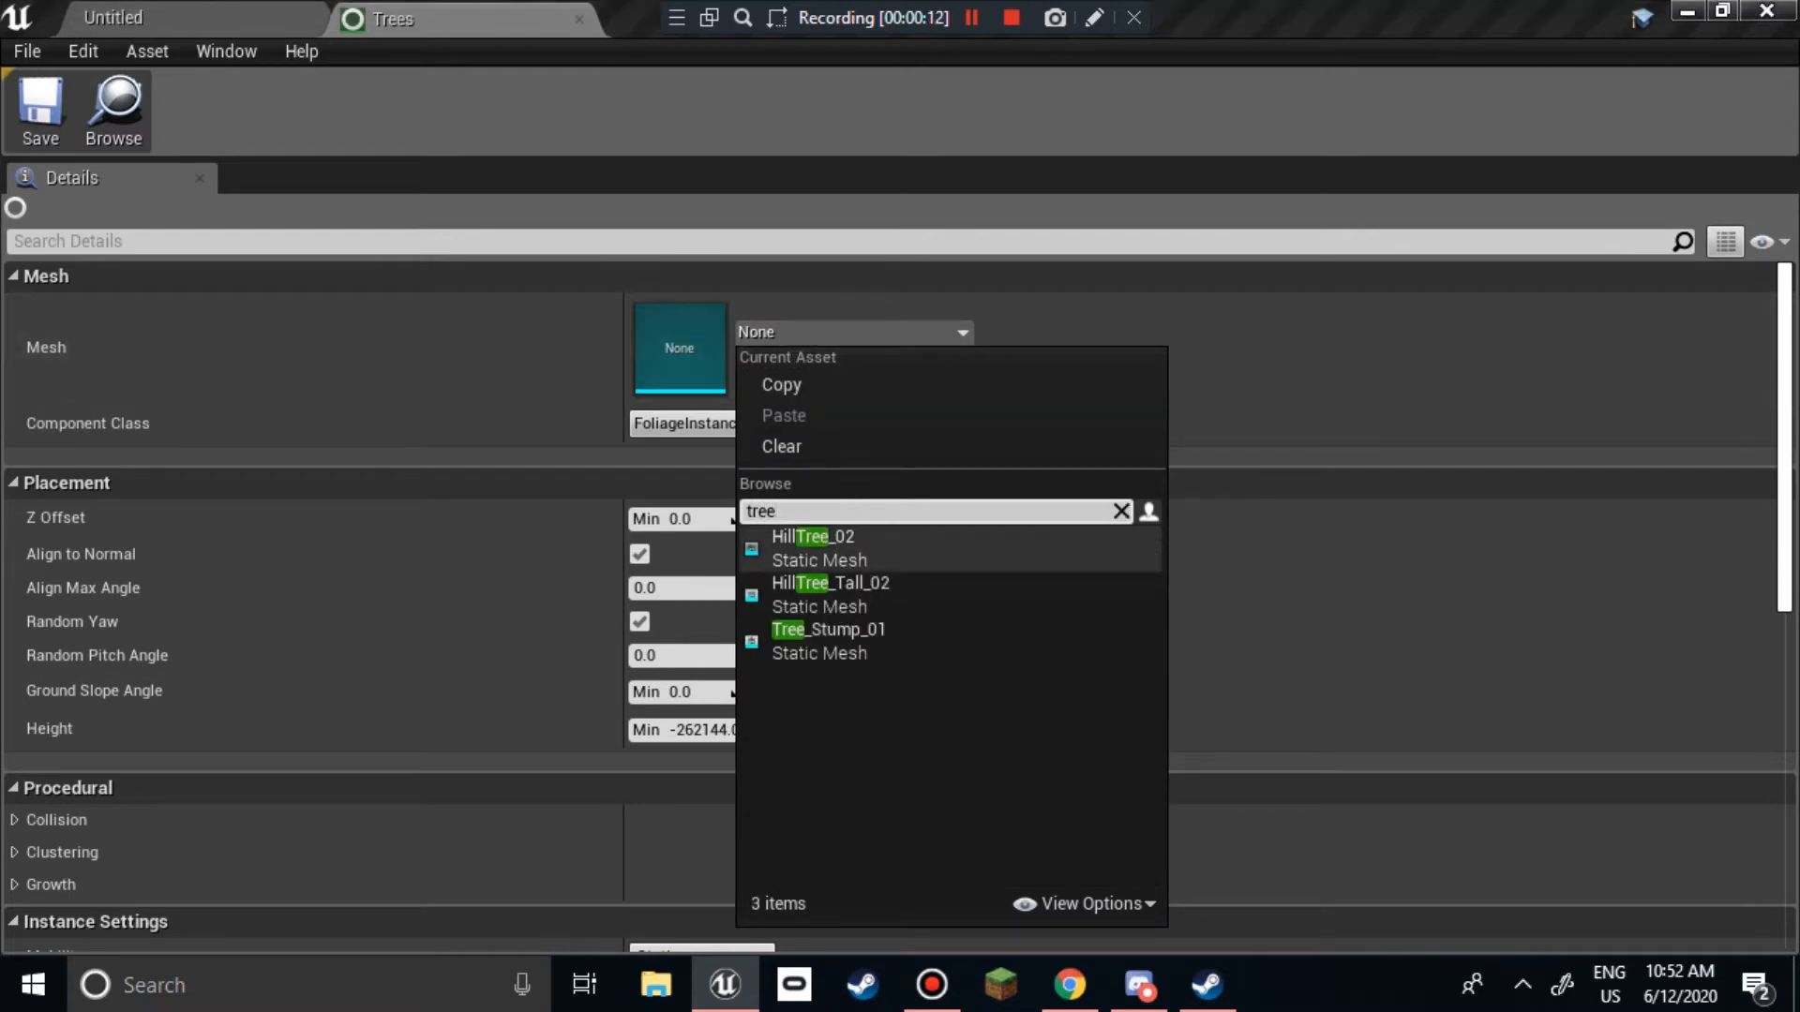
pyautogui.click(814, 547)
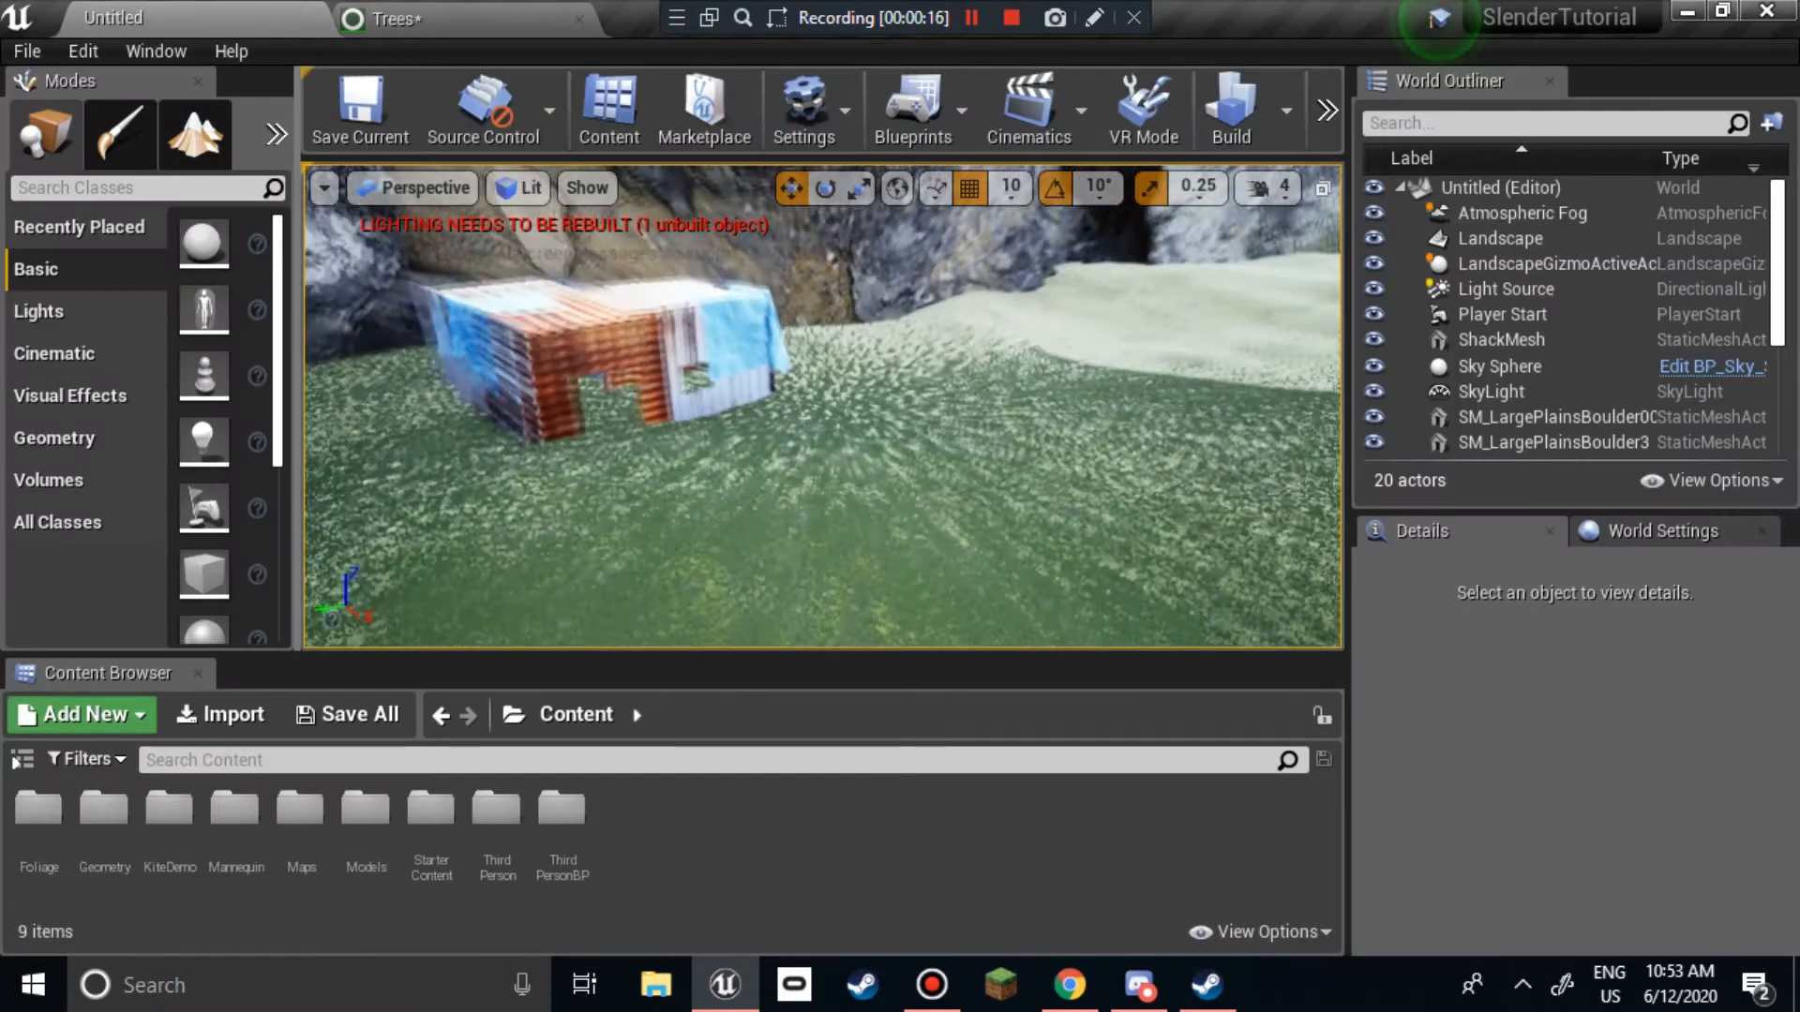
# Step: Open the TreesSpawner asset in the Foliage/Trees folder and add Trees as its foliage type
pyautogui.scroll(-10, 805, 692)
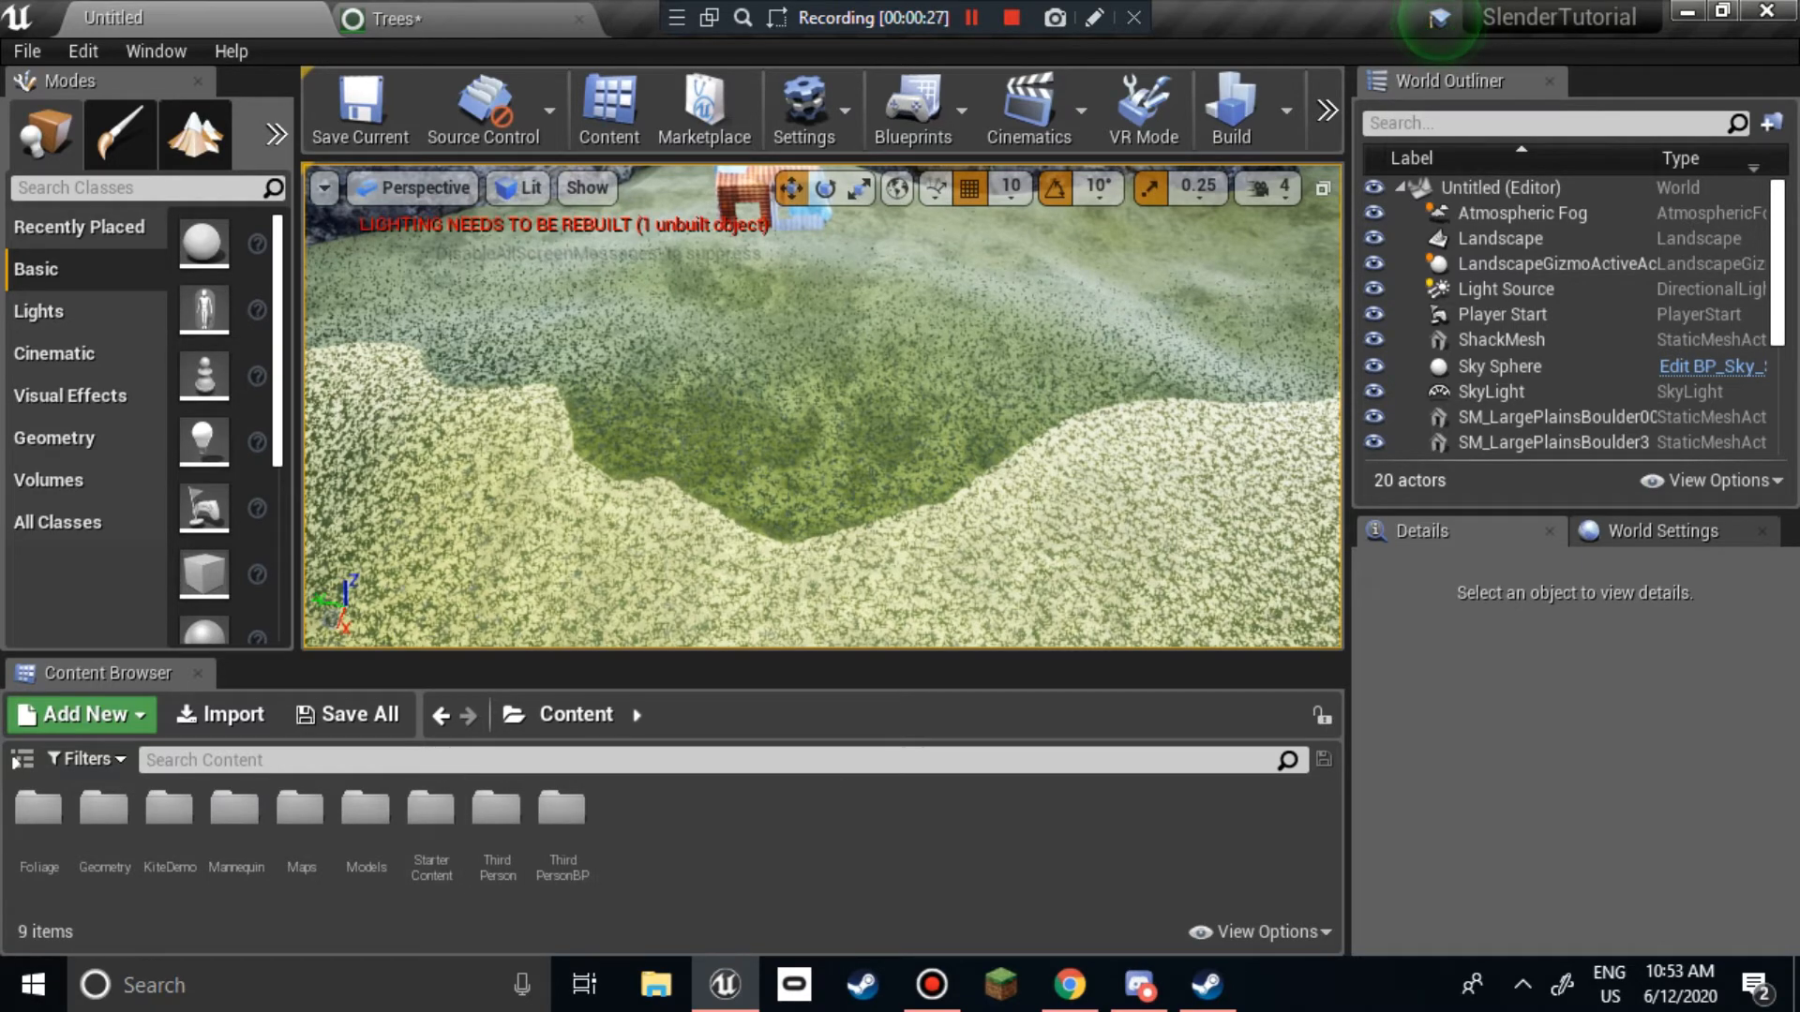
pyautogui.doubleClick(38, 806)
pyautogui.click(105, 809)
pyautogui.doubleClick(105, 808)
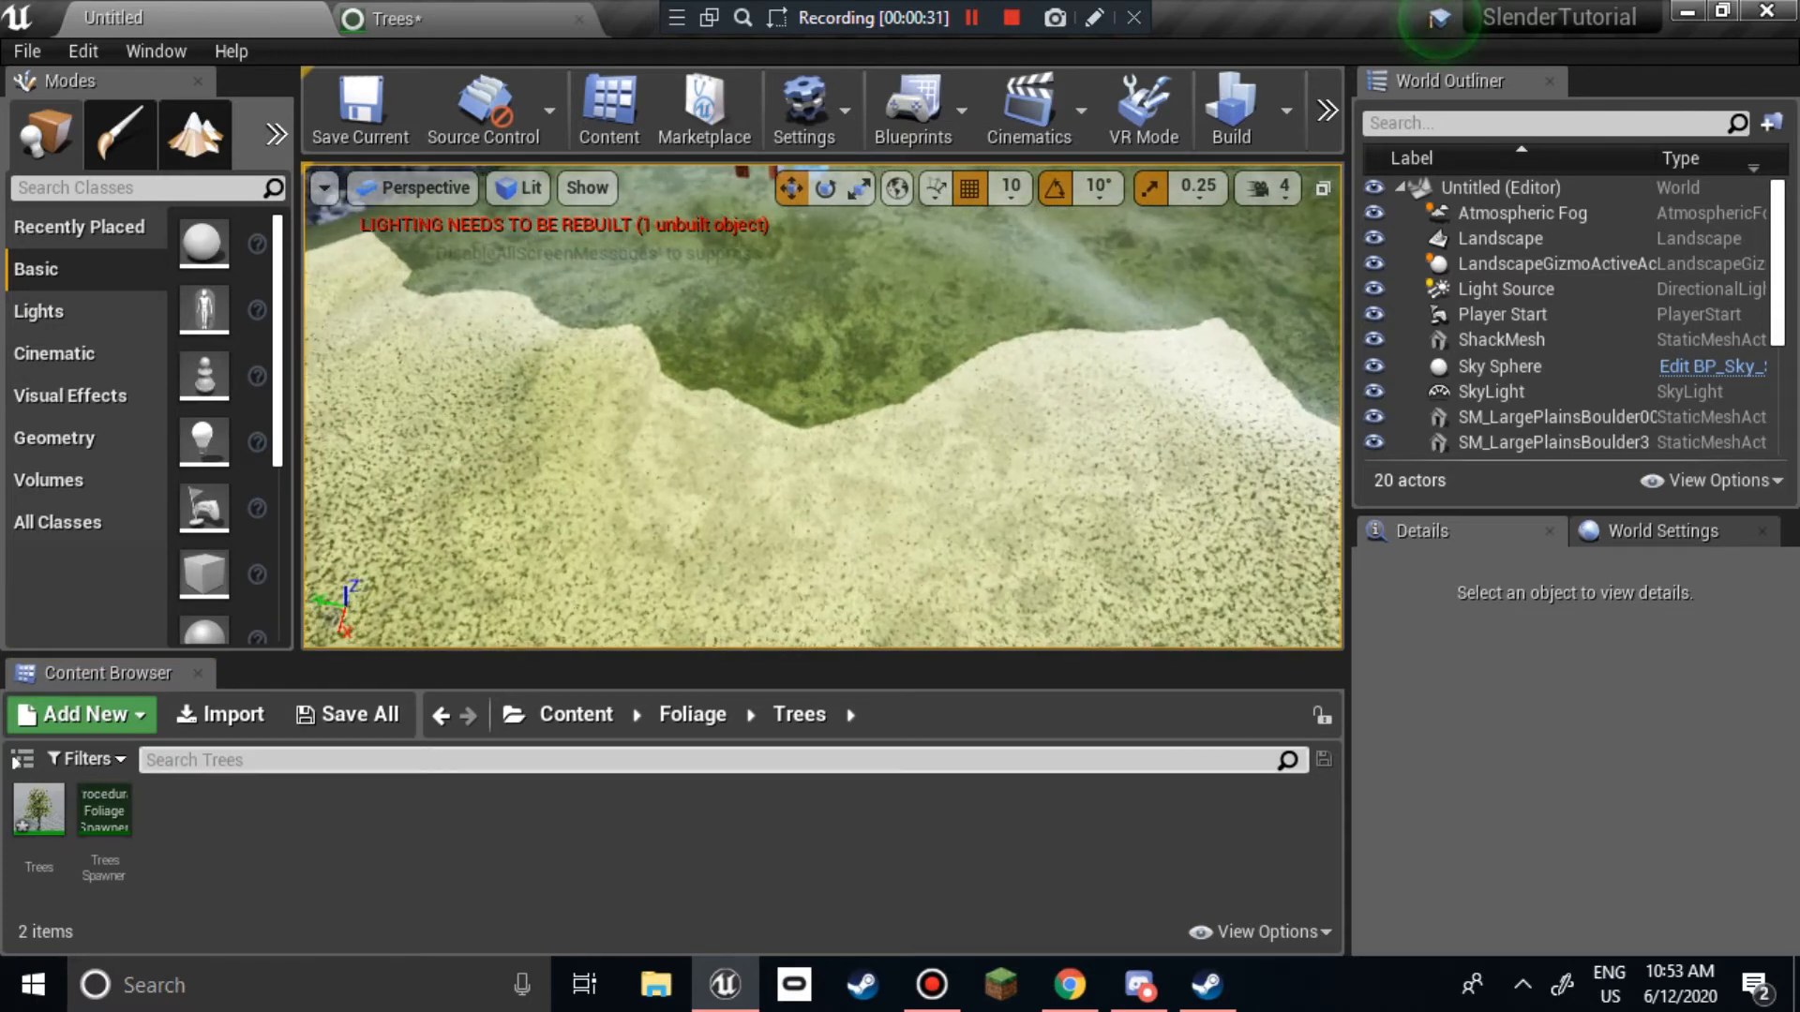
pyautogui.doubleClick(103, 808)
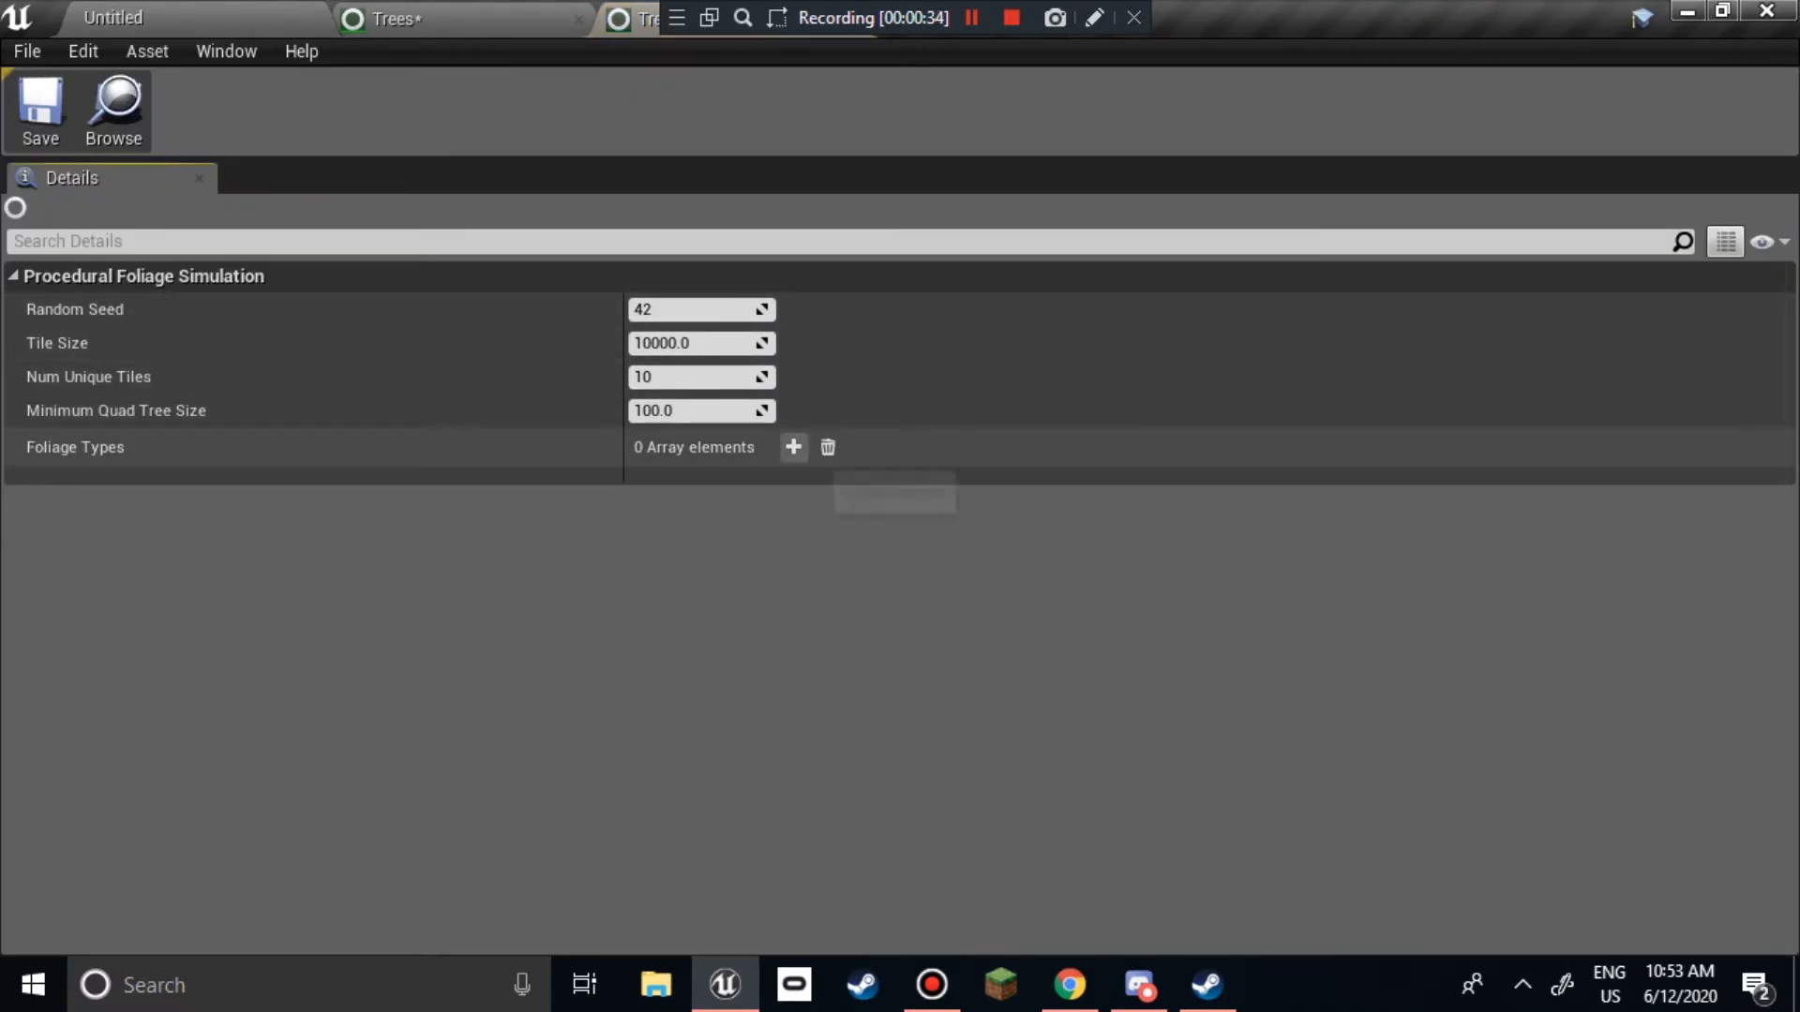
pyautogui.click(793, 447)
pyautogui.click(814, 489)
pyautogui.click(981, 557)
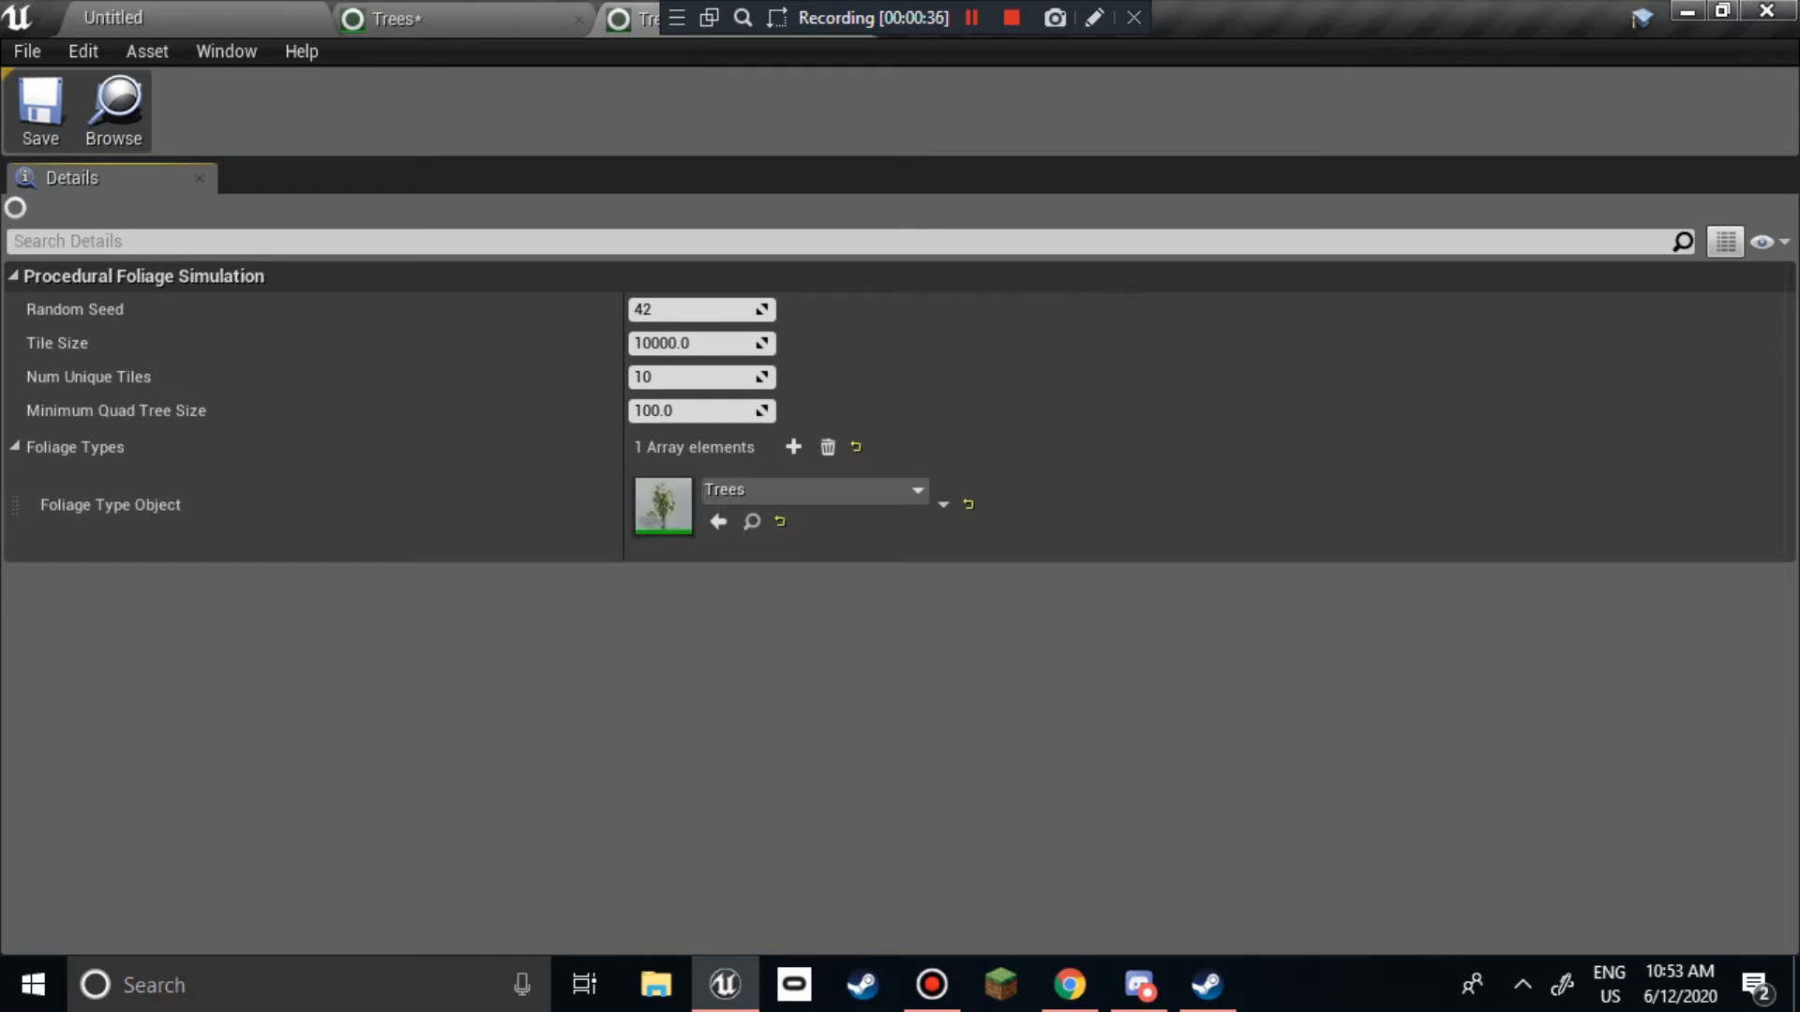
# Step: Place the TreesSpawner from the Trees folder into the level on the landscape
pyautogui.click(122, 19)
pyautogui.moveTo(105, 821); pyautogui.dragTo(622, 474)
# Step: Find the Procedural Foliage Blocking Volume by searching for "proc" and place one beside the shack
pyautogui.moveTo(623, 474); pyautogui.dragTo(595, 379, button='right')
pyautogui.press('w')
pyautogui.press('w')
pyautogui.press('w')
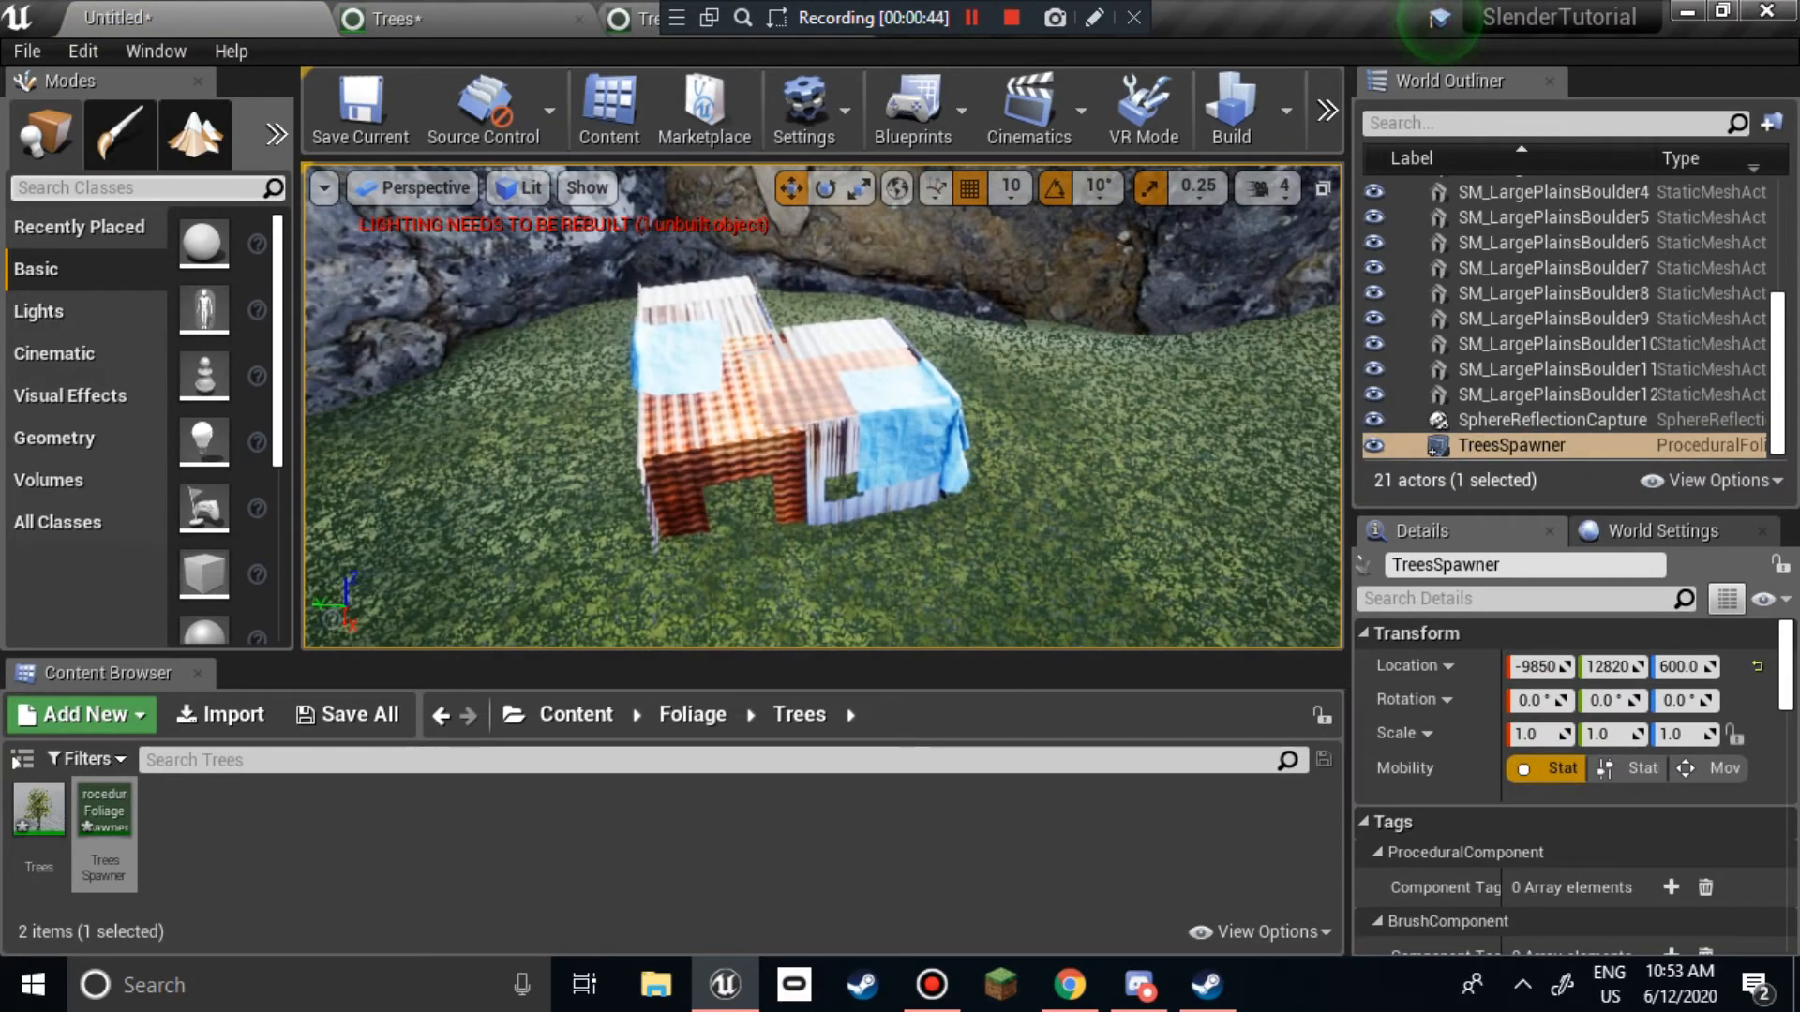
pyautogui.write('proc')
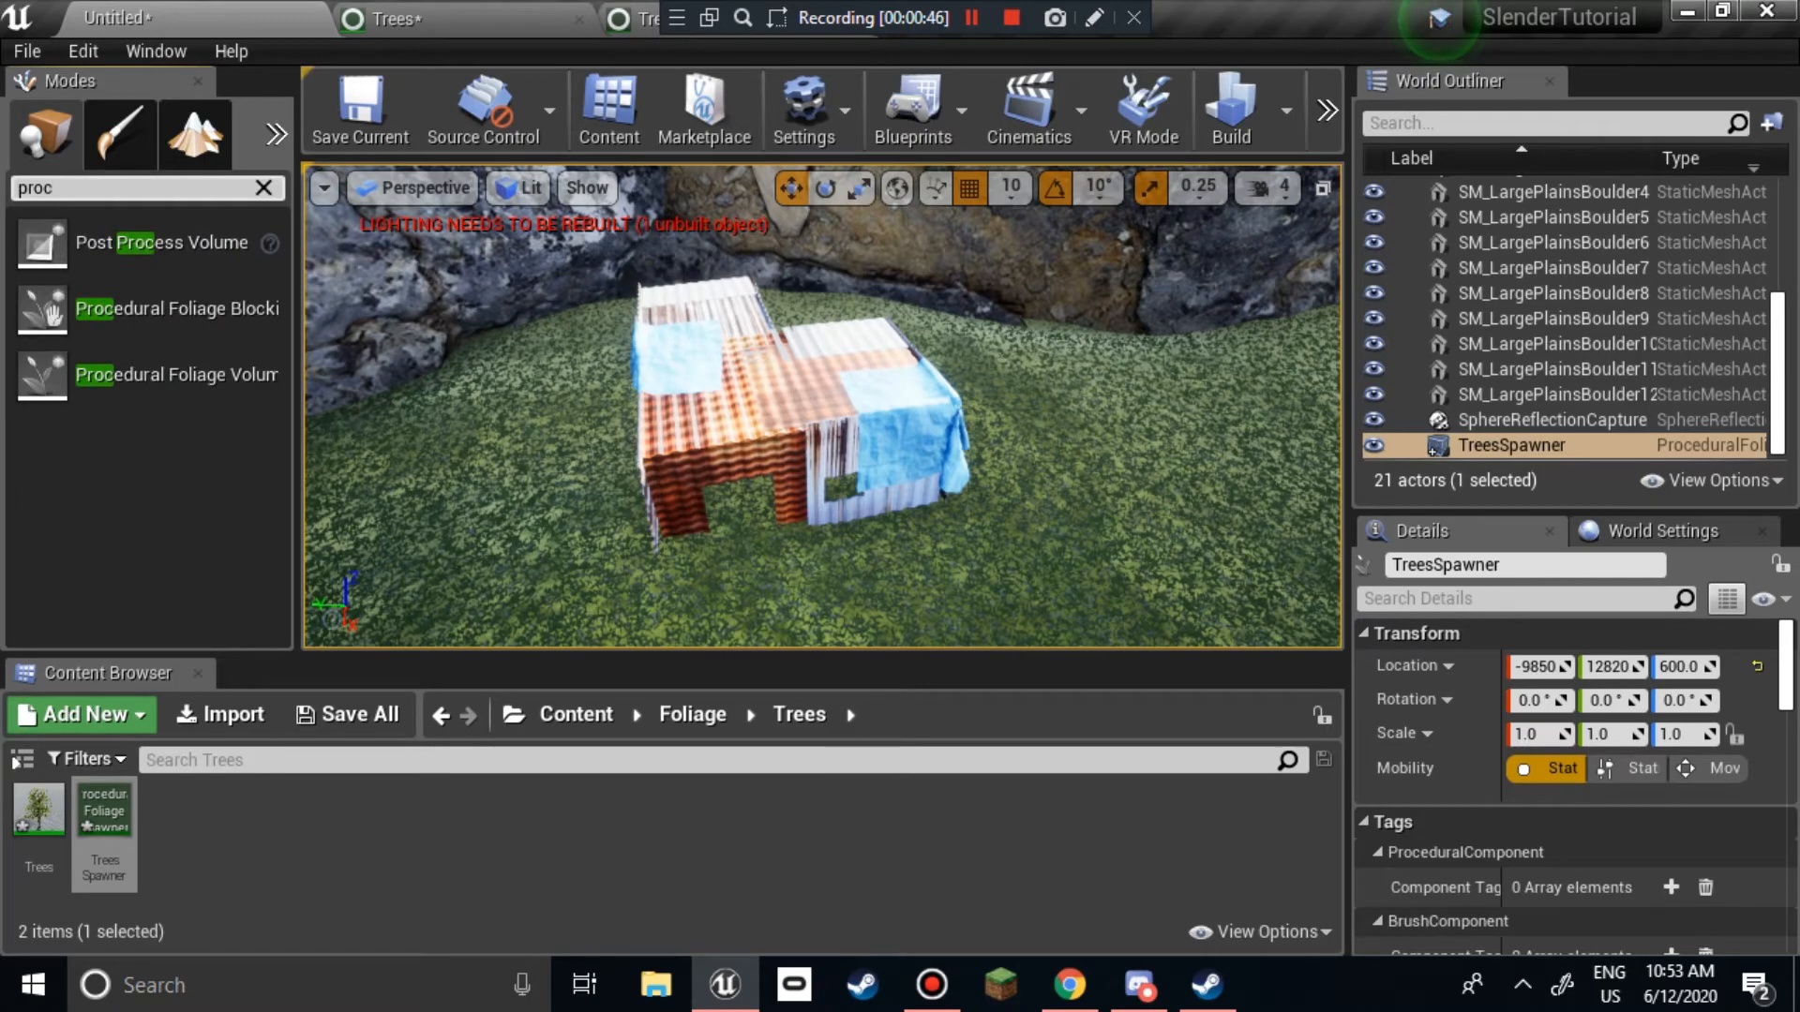
pyautogui.moveTo(169, 308); pyautogui.dragTo(532, 469)
# Step: Scale the blocking volume to 21.75 on all axes and position it around the shack
pyautogui.moveTo(532, 469); pyautogui.dragTo(487, 465, button='right')
pyautogui.press('a')
pyautogui.press('w')
pyautogui.press('r')
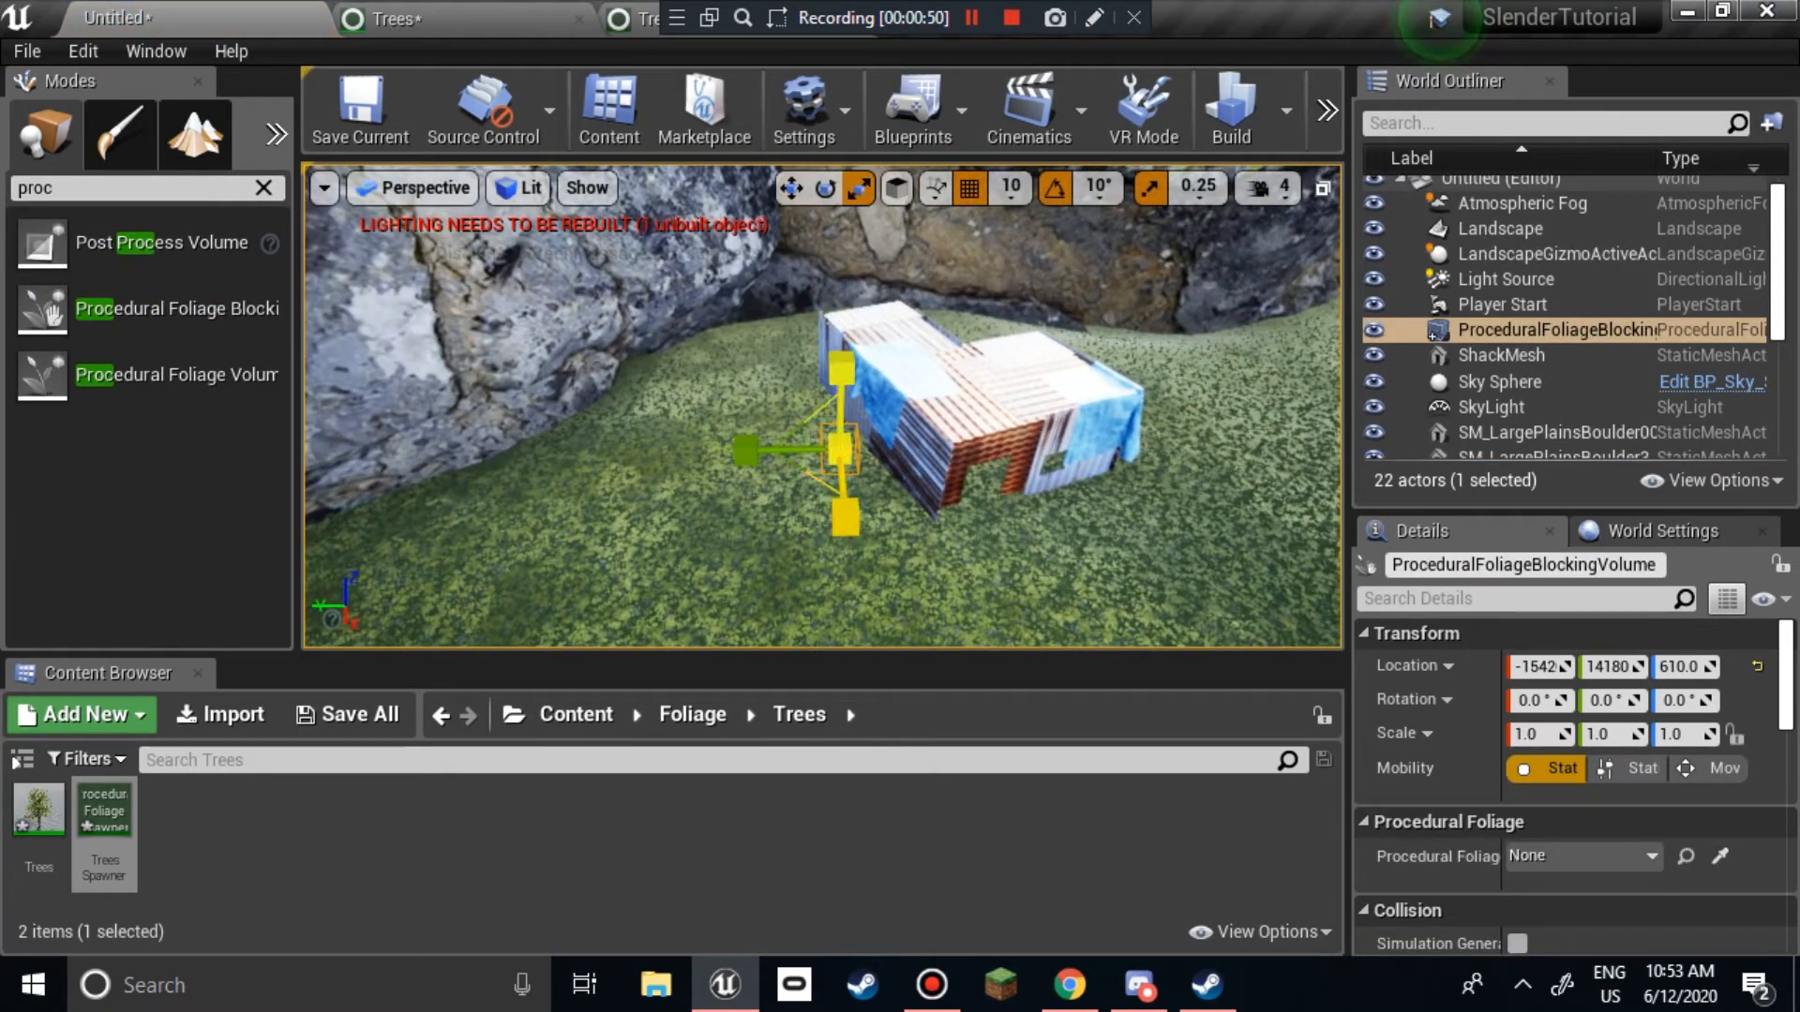
pyautogui.moveTo(841, 450); pyautogui.dragTo(848, 440)
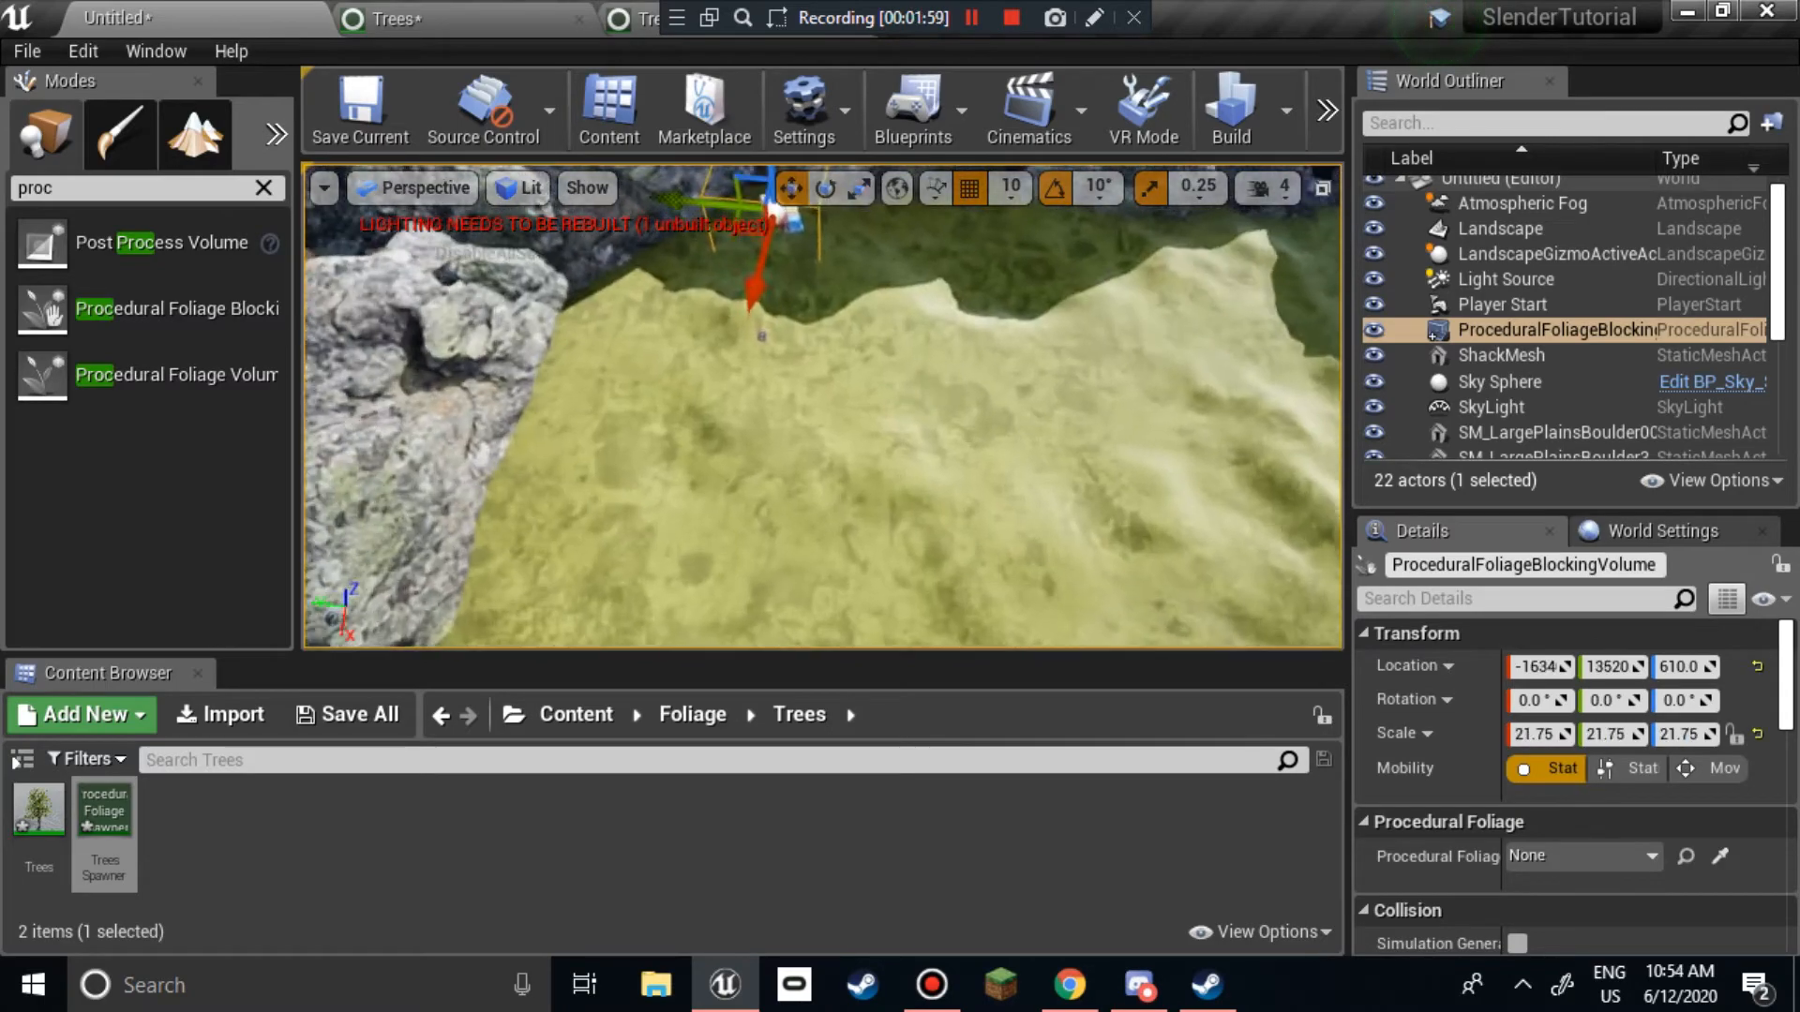
# Step: Select the TreesSpawner volume in the level and scale it uniformly to 35.25
pyautogui.moveTo(814, 413); pyautogui.dragTo(814, 413, button='right')
pyautogui.click(814, 413)
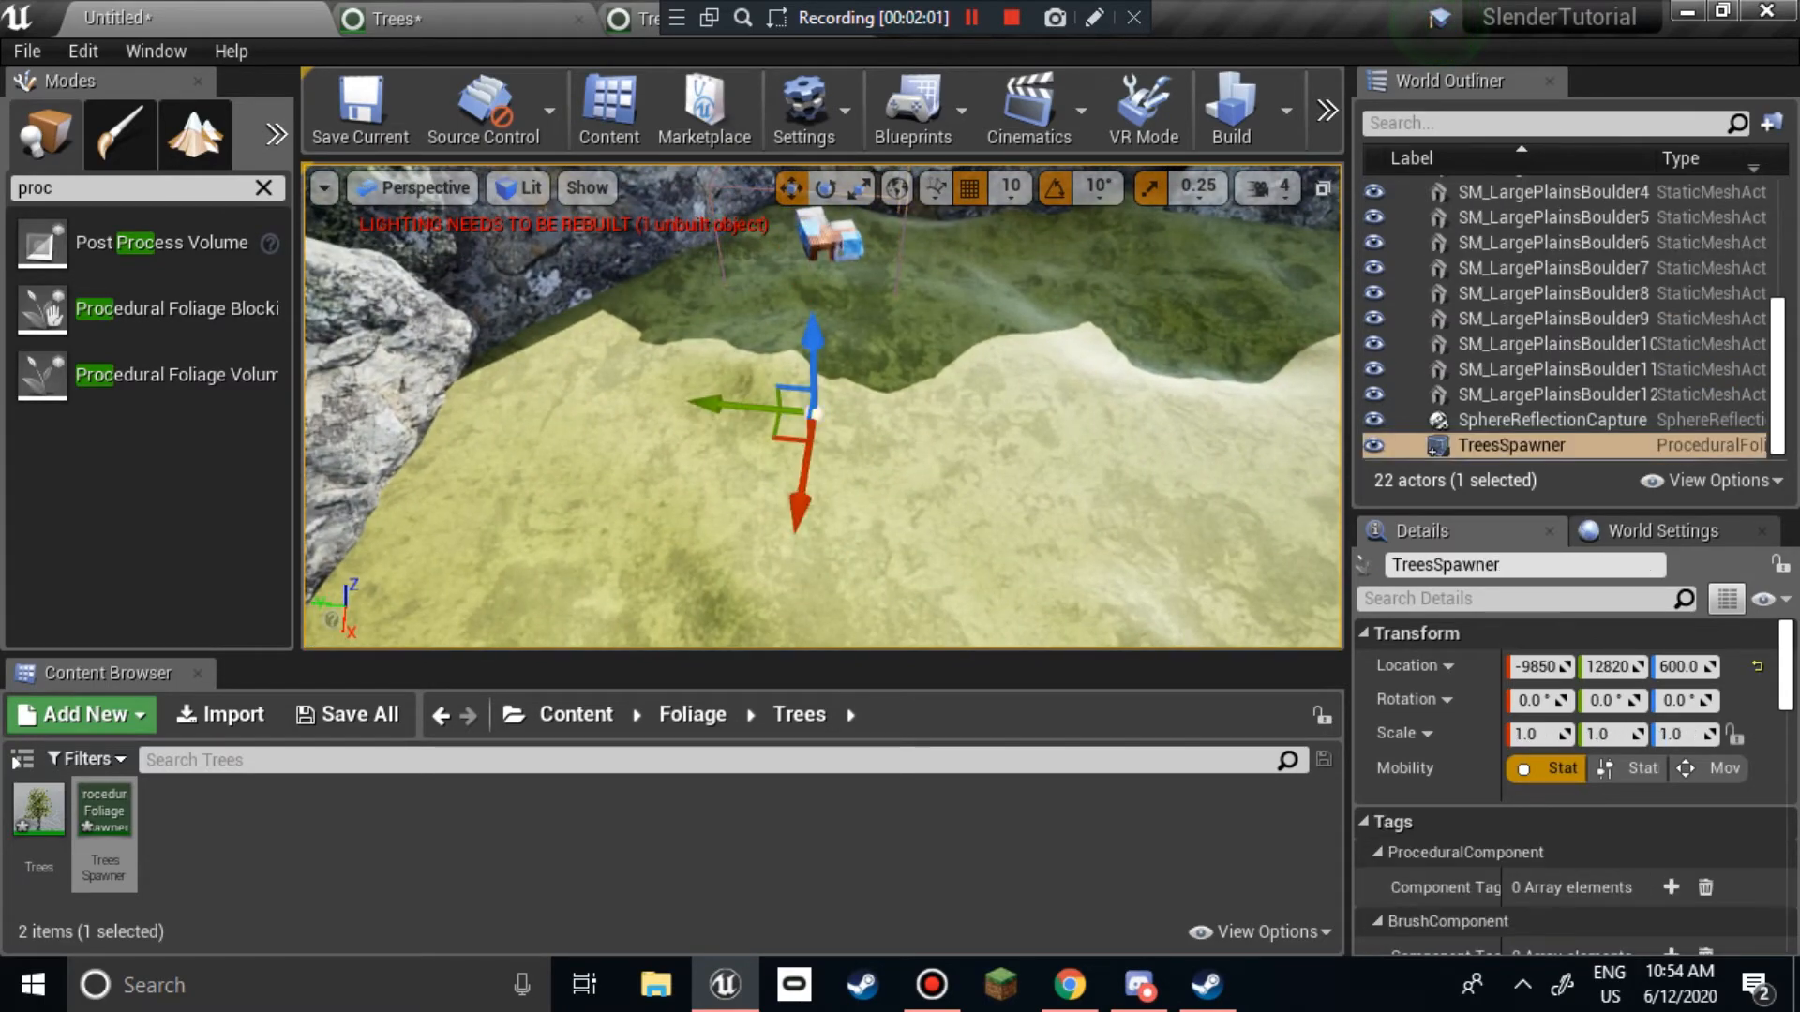
pyautogui.press('r')
pyautogui.moveTo(814, 413); pyautogui.dragTo(910, 431, button='right')
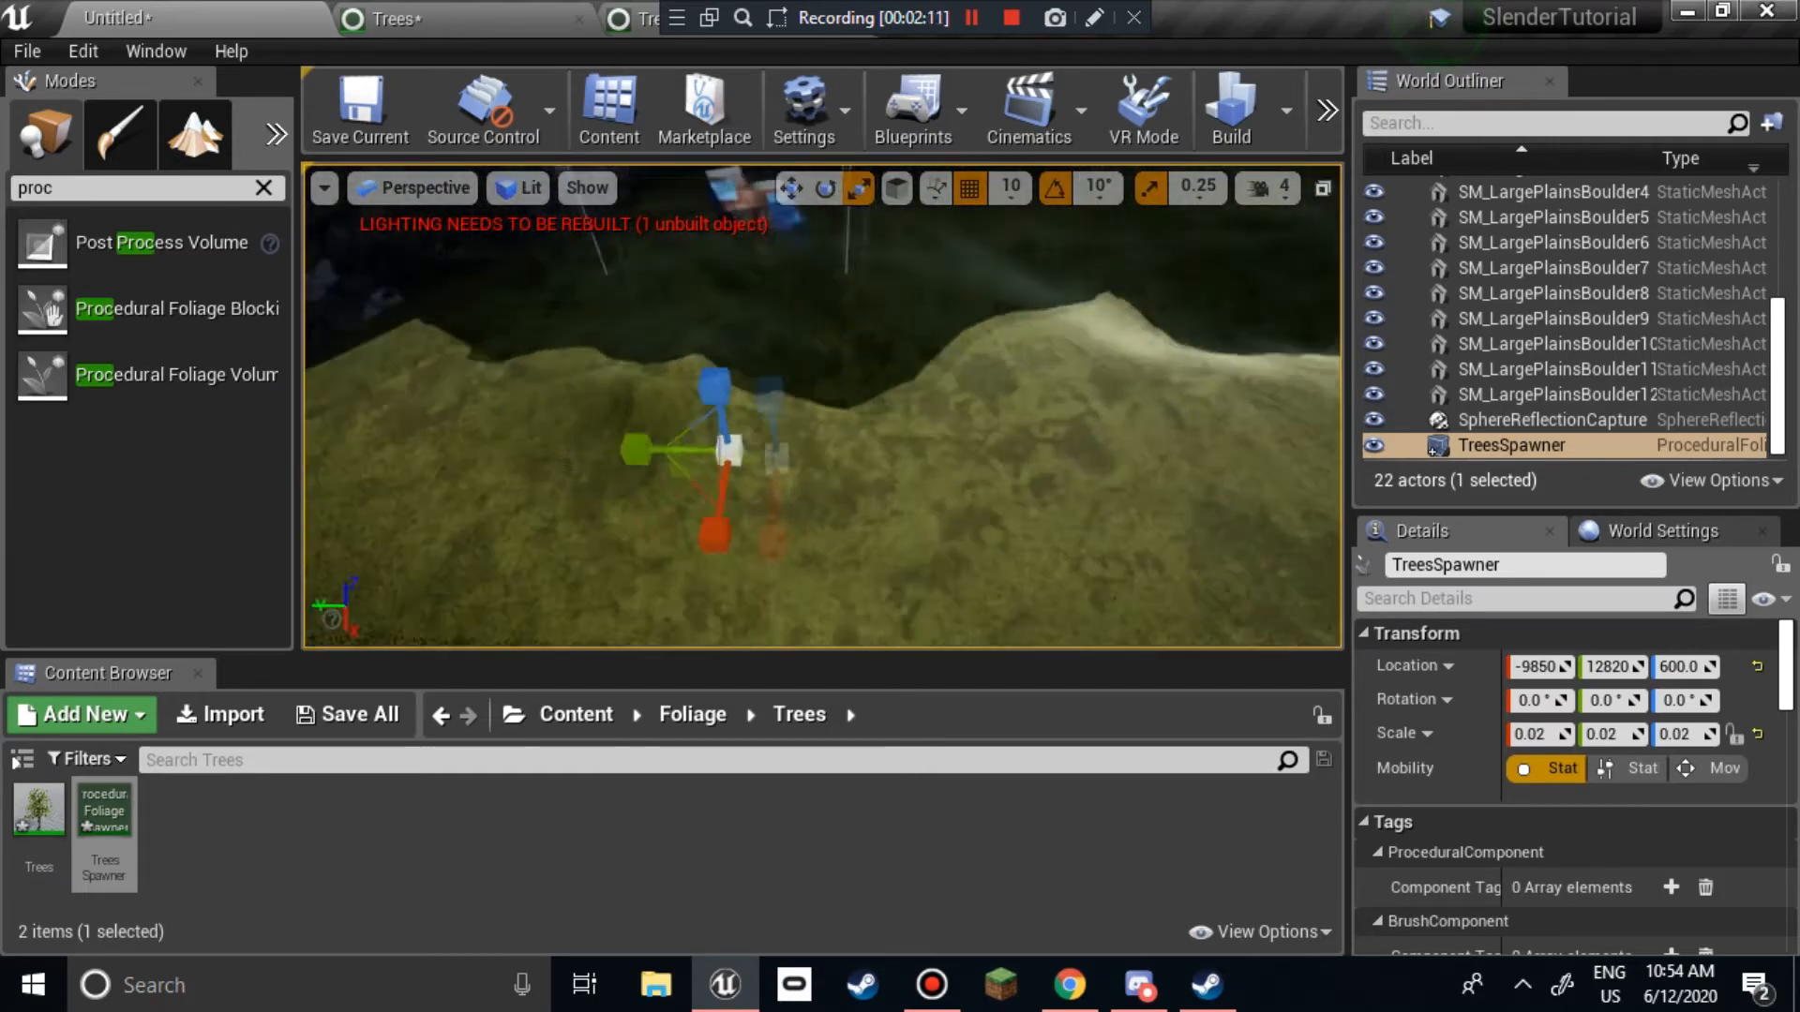
pyautogui.press('f')
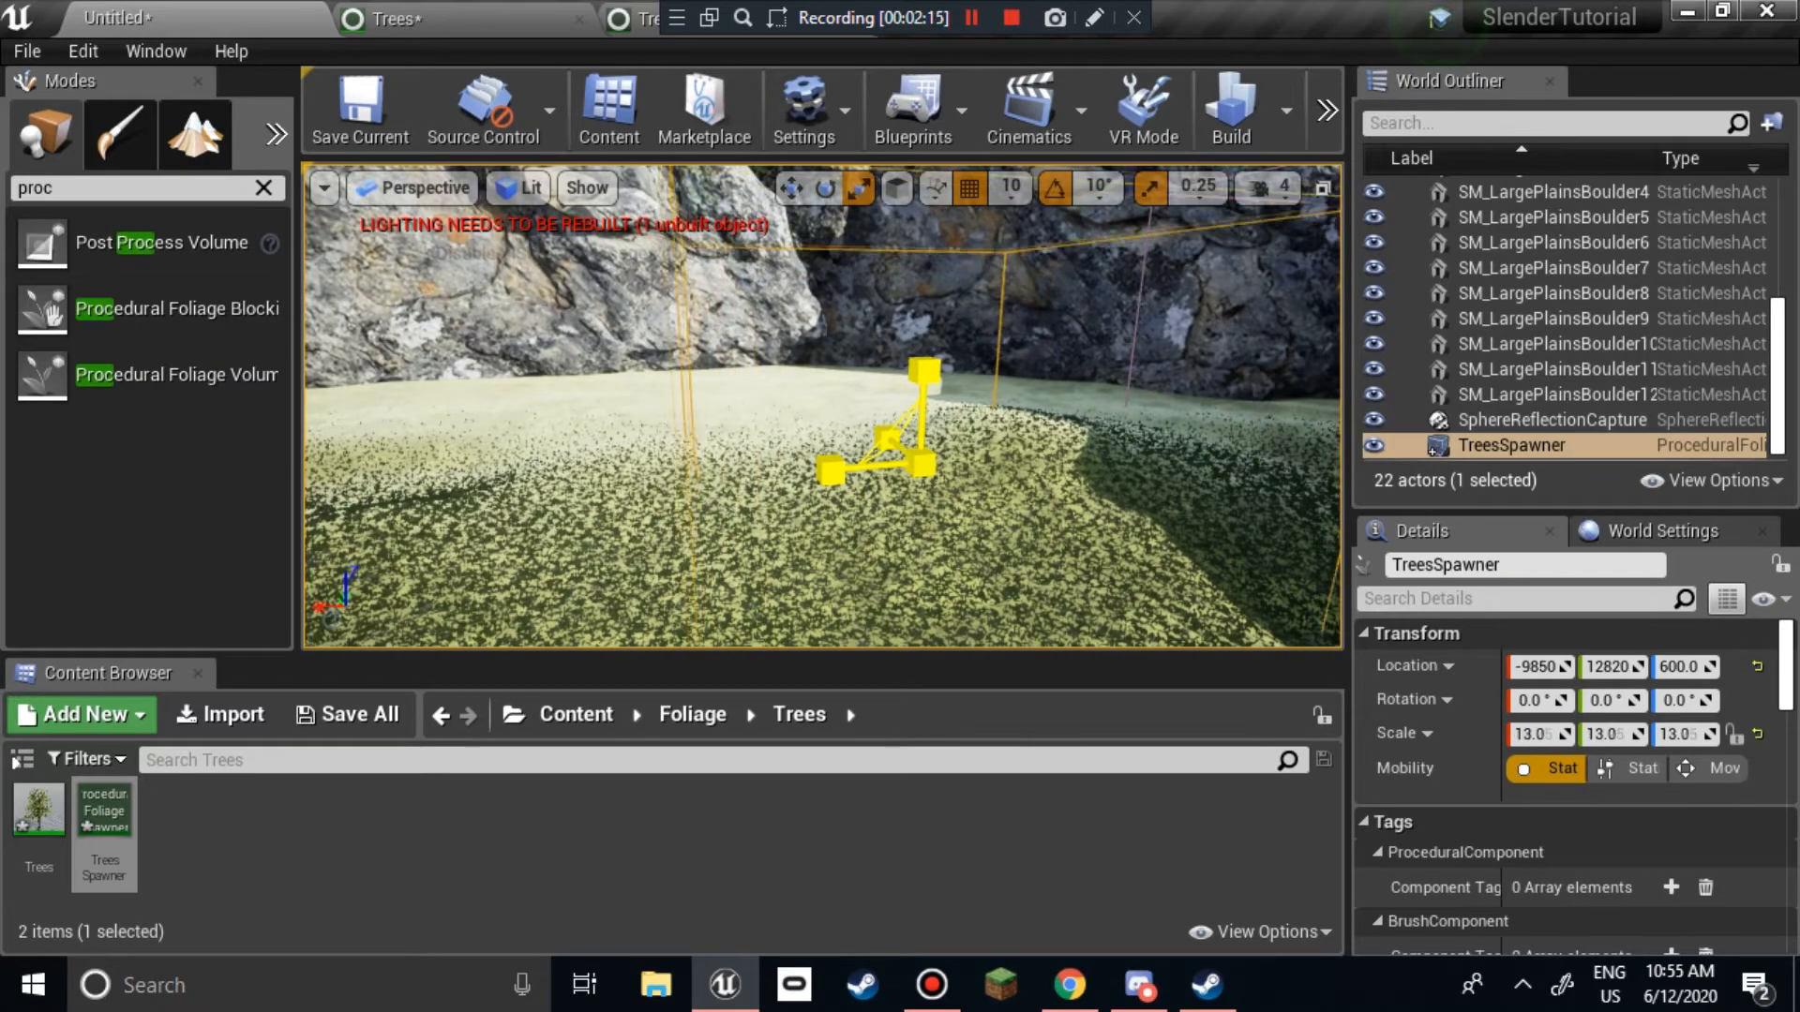
pyautogui.moveTo(924, 464); pyautogui.dragTo(1143, 488, button='right')
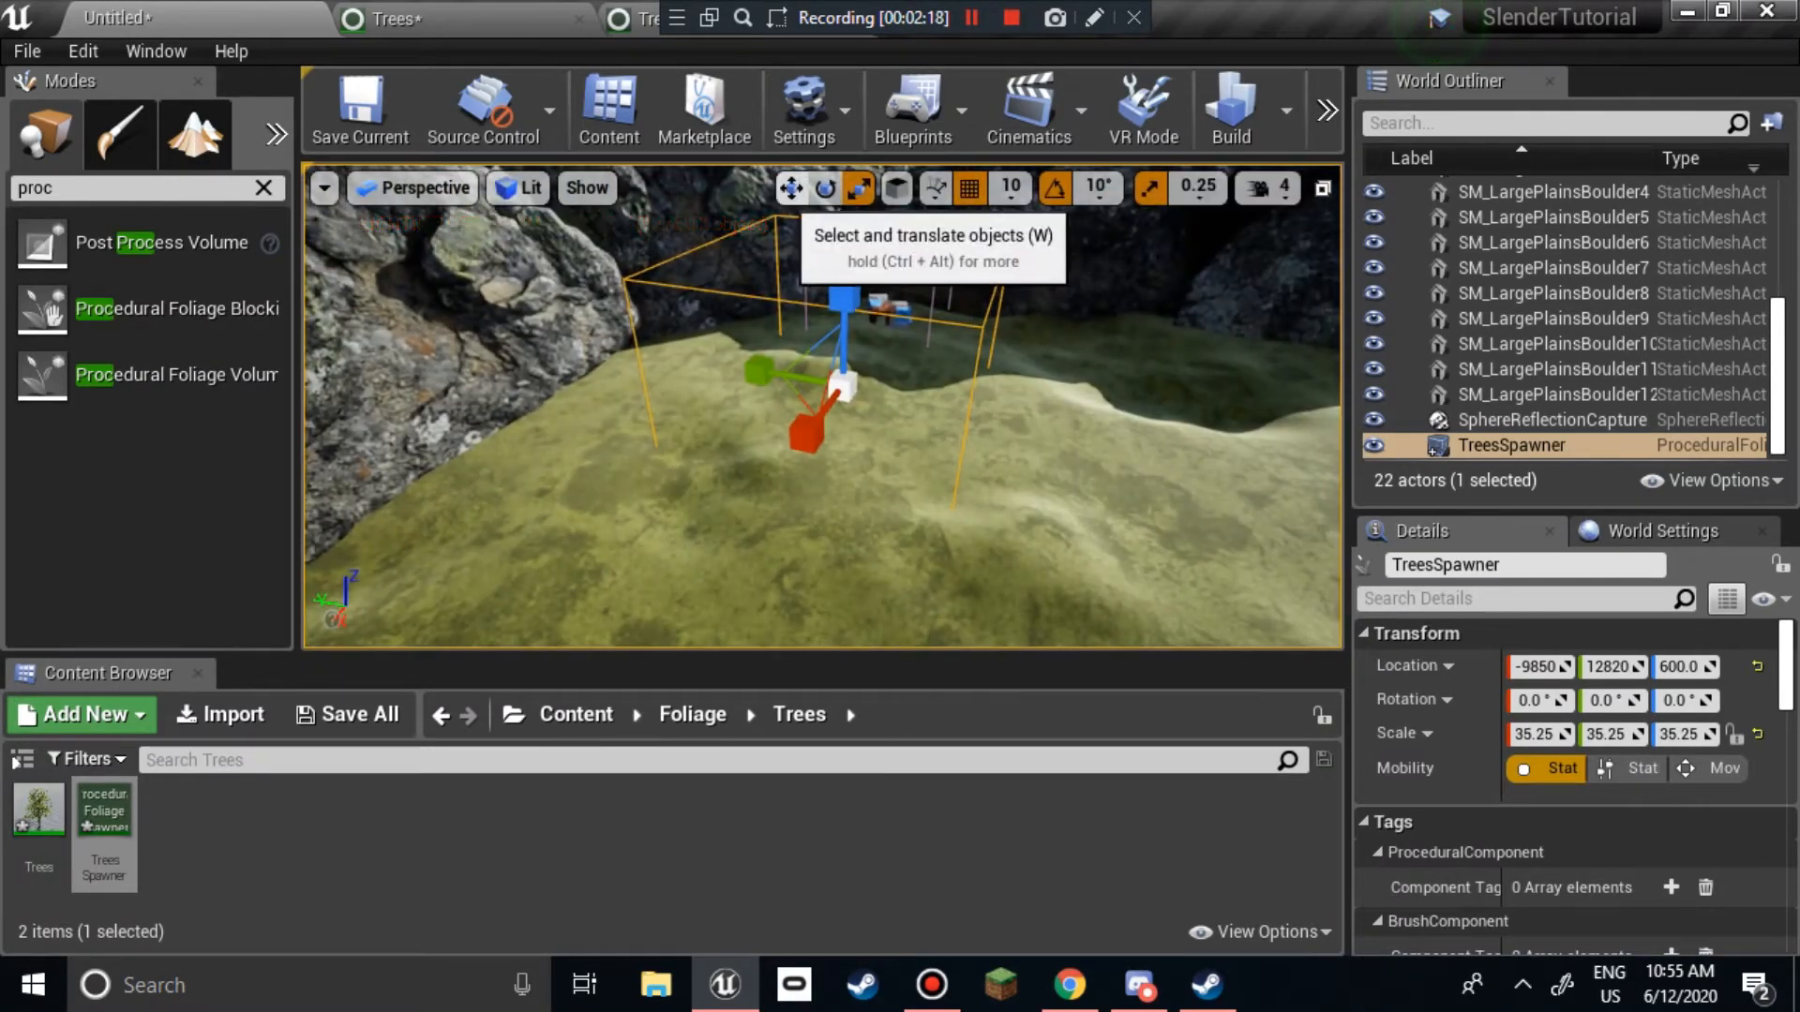
# Step: Move the TreesSpawner volume to the middle of the landscape, at about X 2380, Y 3820, Z -1180
pyautogui.click(792, 189)
pyautogui.moveTo(844, 305); pyautogui.dragTo(844, 358)
pyautogui.moveTo(844, 361); pyautogui.dragTo(656, 525, button='right')
pyautogui.moveTo(849, 272); pyautogui.dragTo(812, 272)
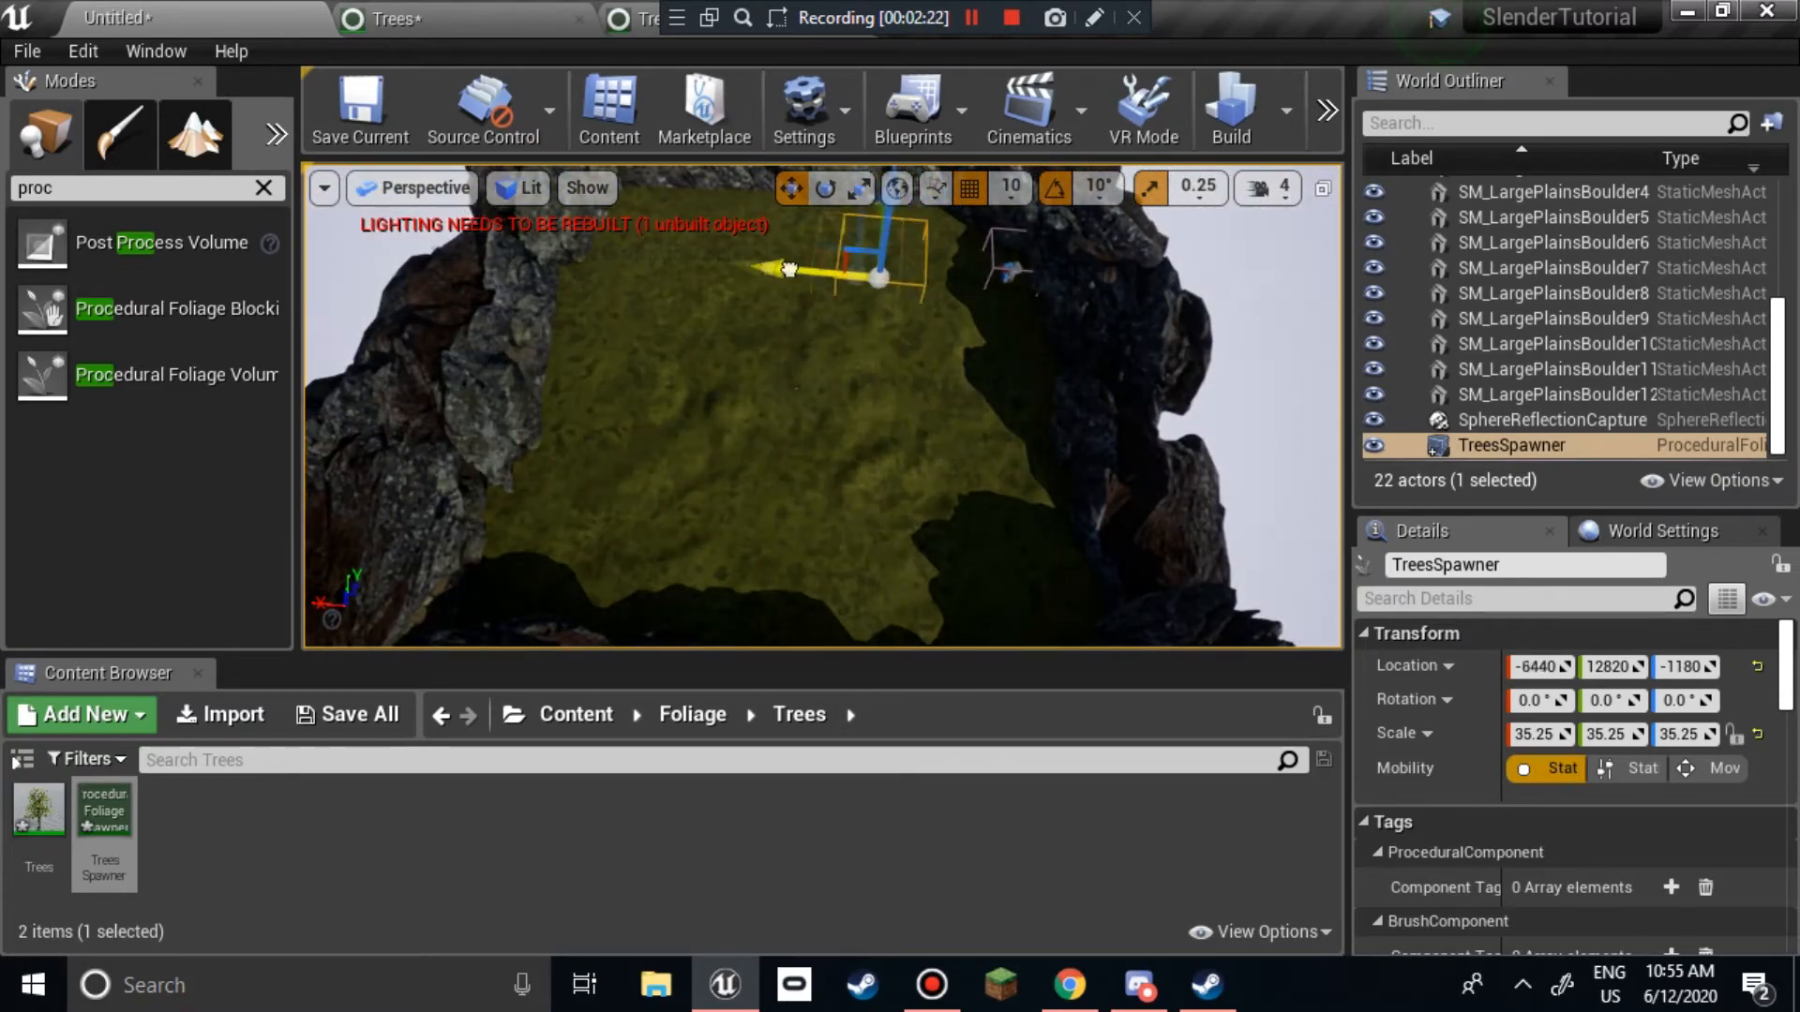
pyautogui.moveTo(806, 375); pyautogui.dragTo(543, 412, button='right')
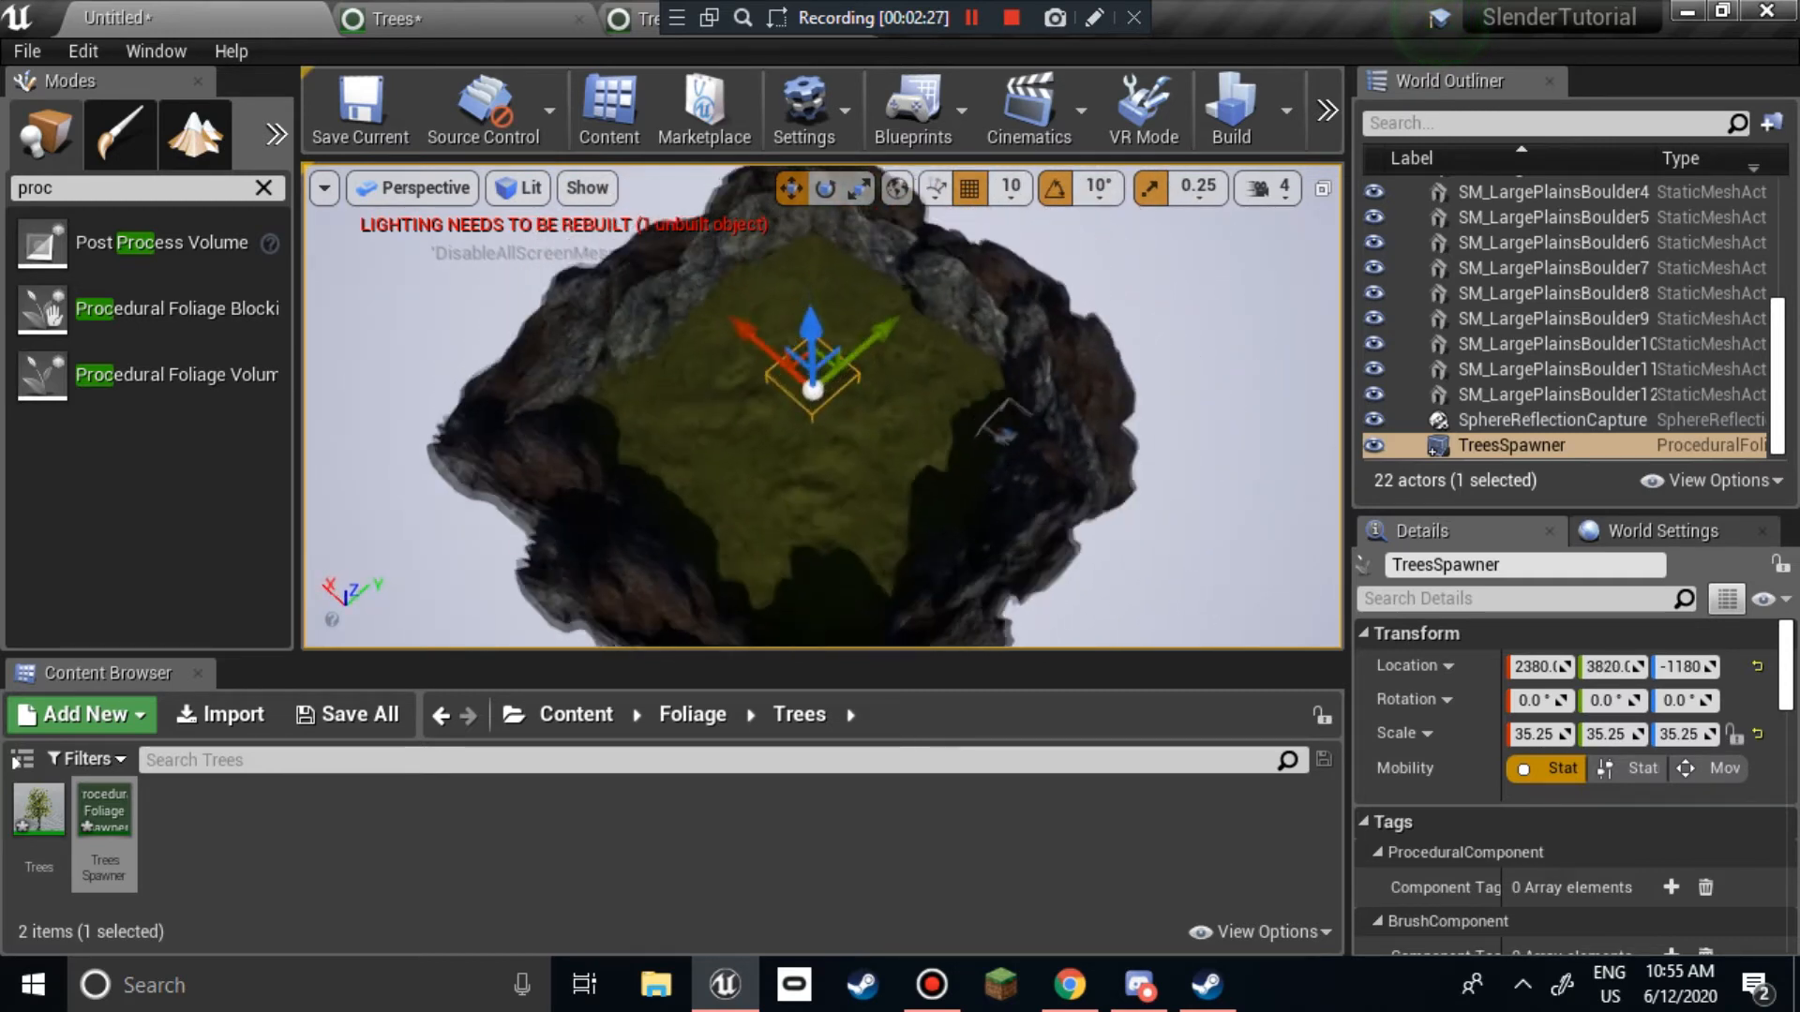
# Step: Stretch the TreesSpawner volume along Y to a scale of 166.75 so it spans the landscape's width
pyautogui.moveTo(825, 403); pyautogui.dragTo(909, 399, button='right')
pyautogui.press('r')
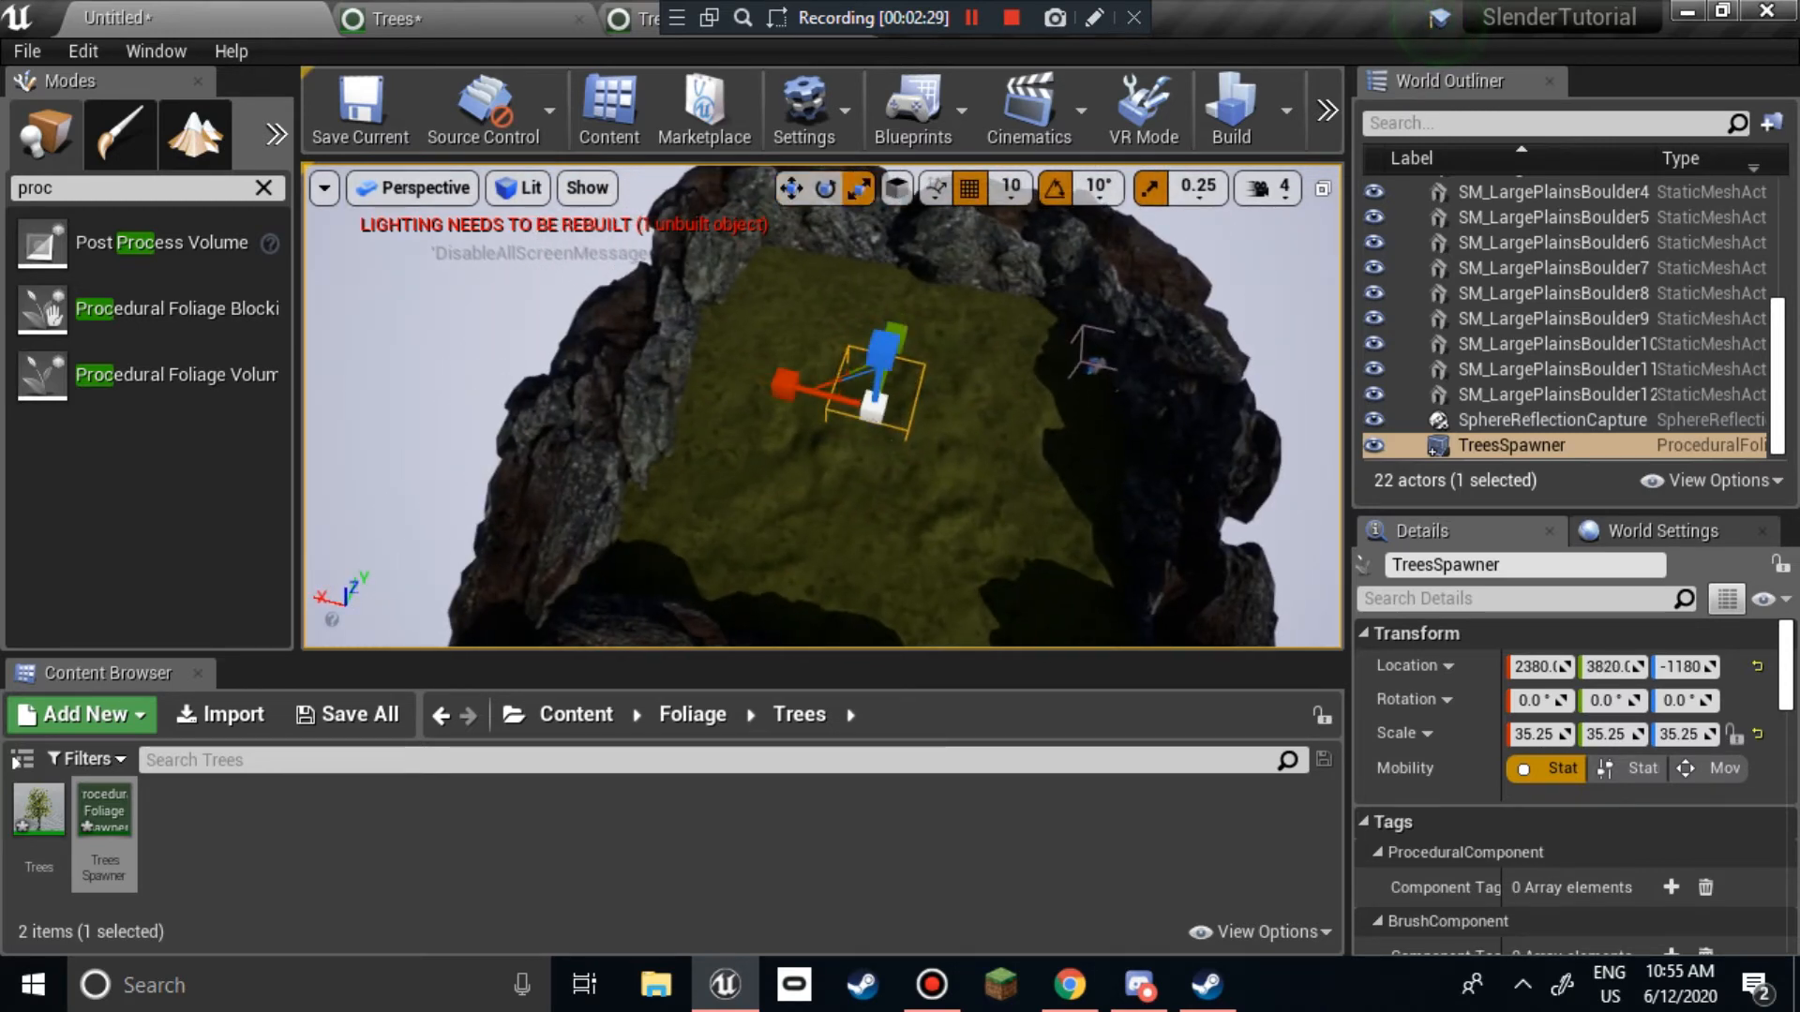
pyautogui.moveTo(897, 336); pyautogui.dragTo(900, 321)
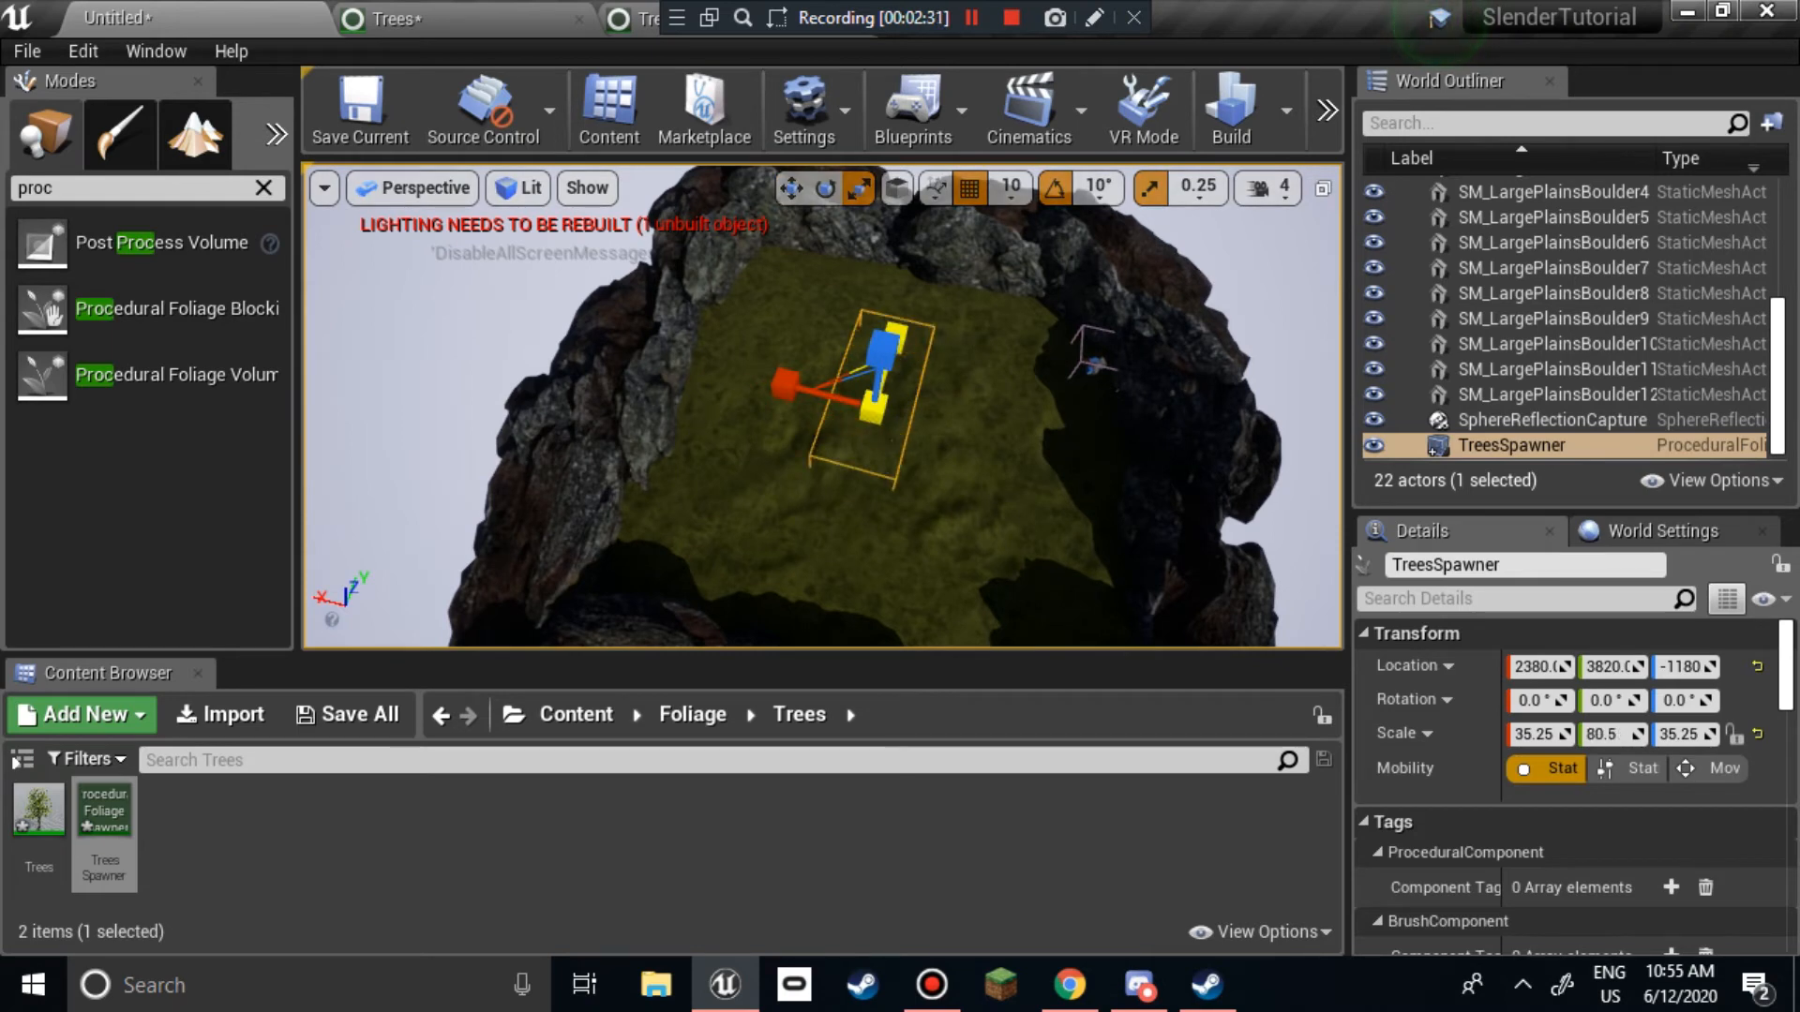
pyautogui.moveTo(893, 428); pyautogui.dragTo(689, 432, button='right')
pyautogui.press('d')
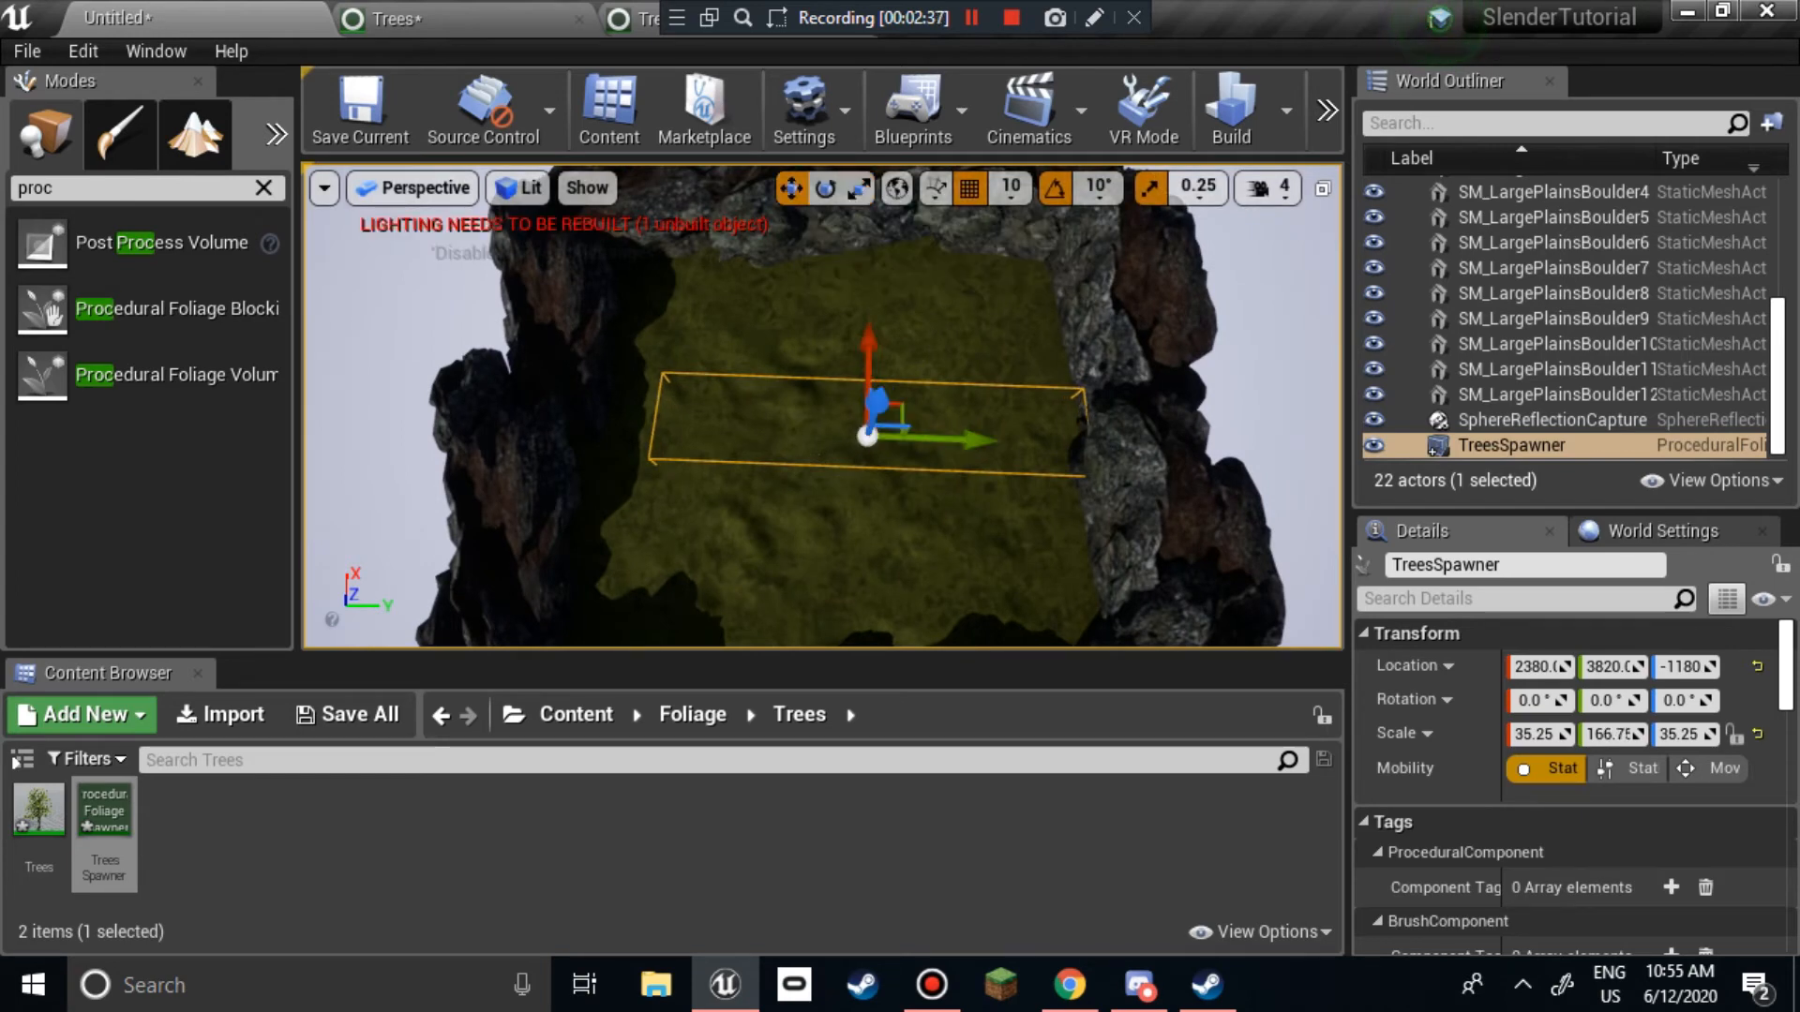
# Step: Move the TreesSpawner volume to about X 1110, Y 1280 and stretch it along X to a scale of 168.25
pyautogui.moveTo(962, 440); pyautogui.dragTo(954, 441)
pyautogui.press('w')
pyautogui.moveTo(900, 441); pyautogui.dragTo(1022, 460, button='right')
pyautogui.press('w')
pyautogui.press('s')
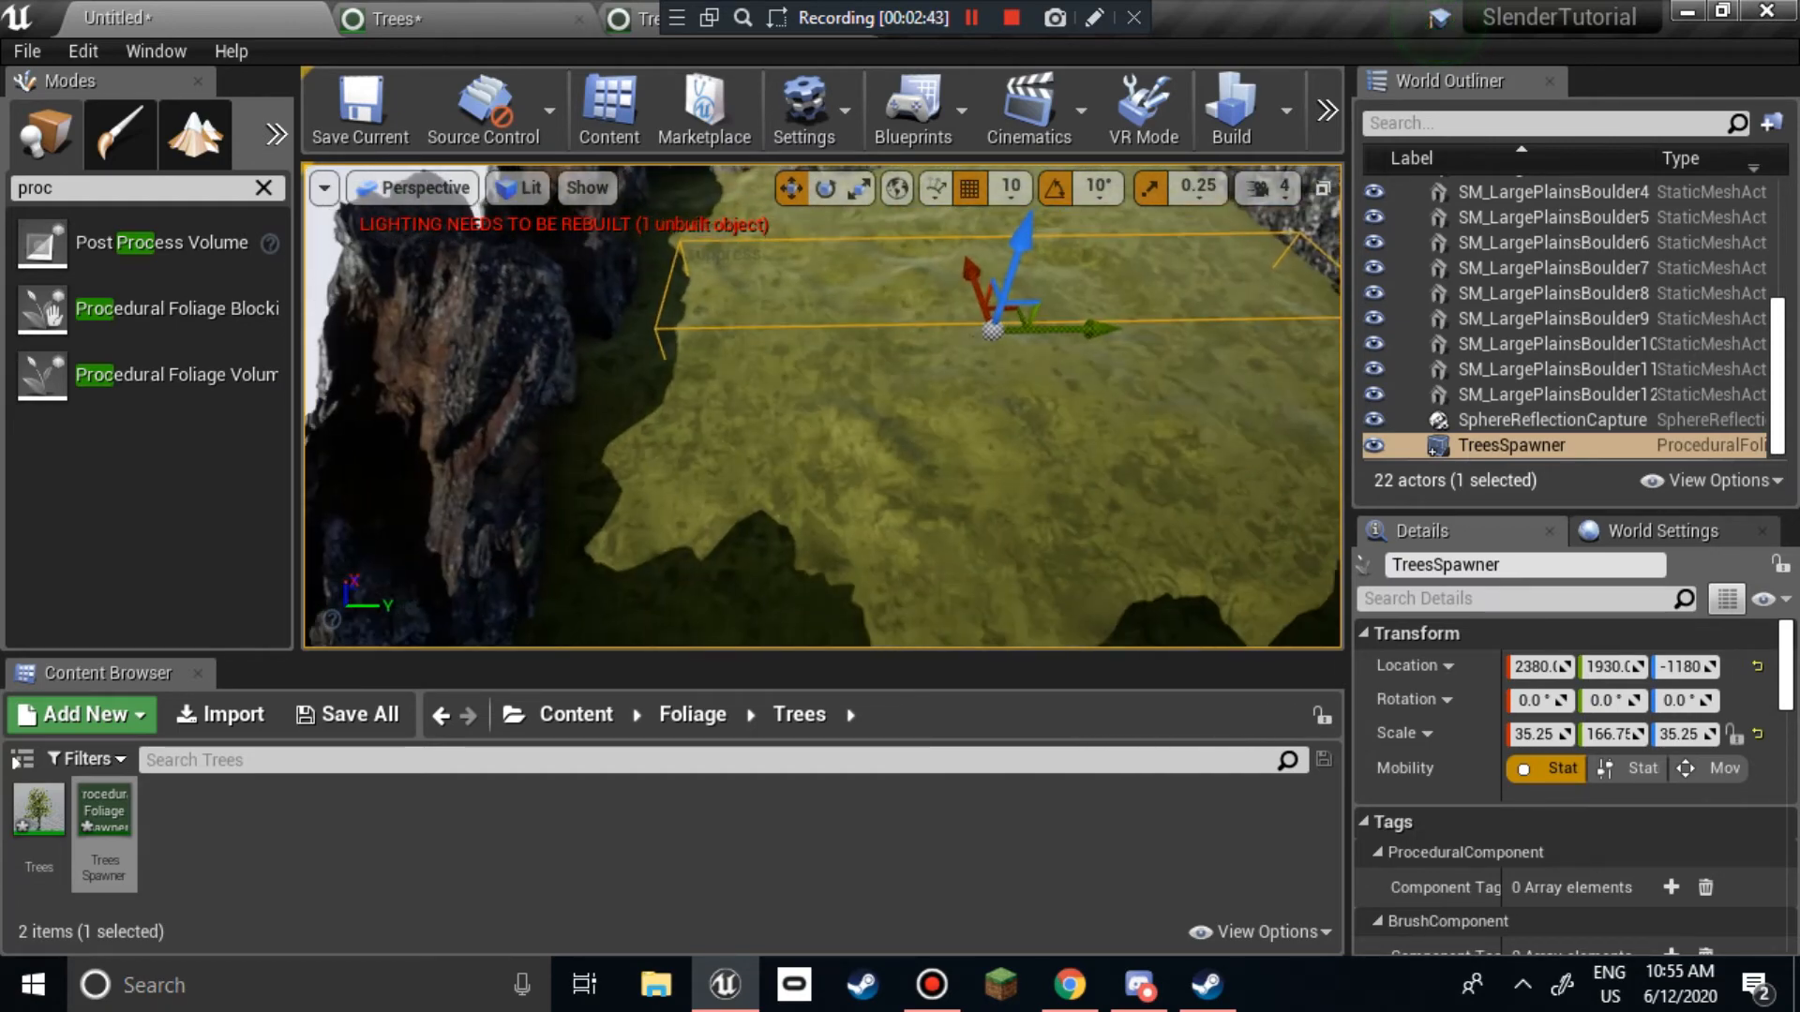
pyautogui.moveTo(1110, 325); pyautogui.dragTo(1096, 325)
pyautogui.press('s')
pyautogui.moveTo(1096, 324); pyautogui.dragTo(790, 323, button='right')
pyautogui.press('d')
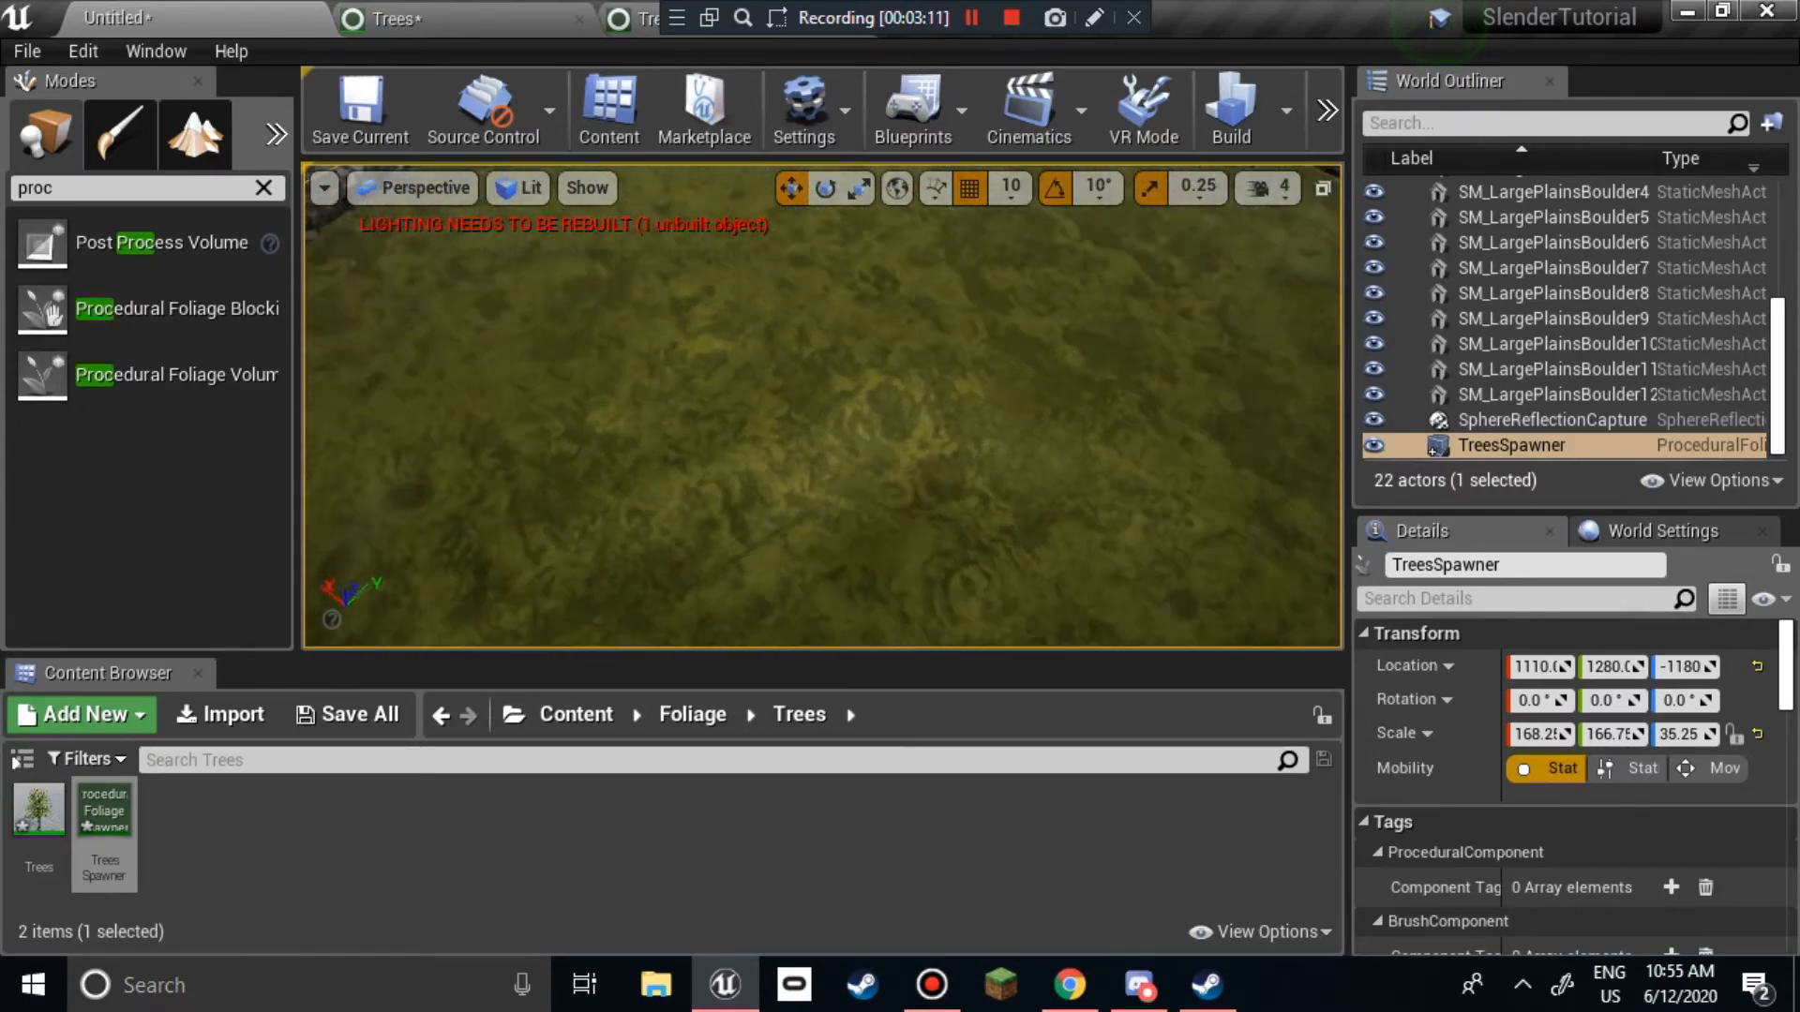
# Step: Resimulate the procedural foliage of TreesSpawner to generate the trees
pyautogui.scroll(-5, 1575, 787)
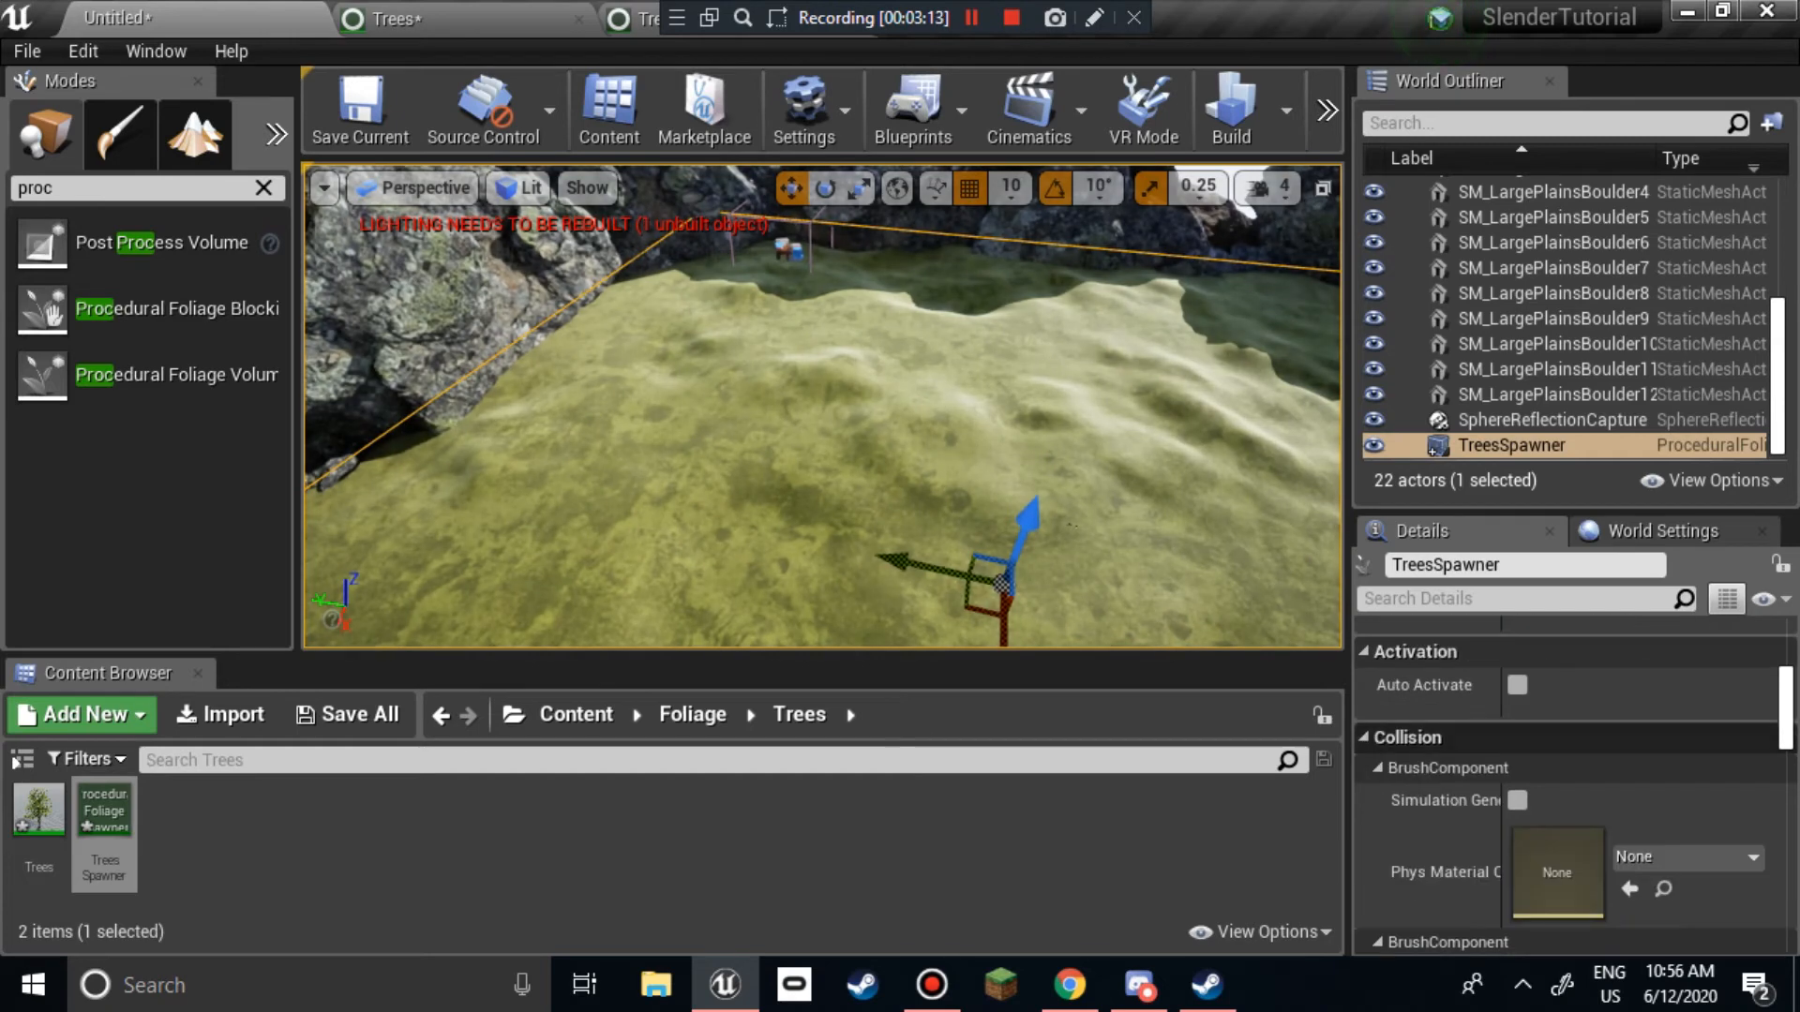
pyautogui.scroll(-3, 1556, 740)
pyautogui.scroll(-8, 1575, 788)
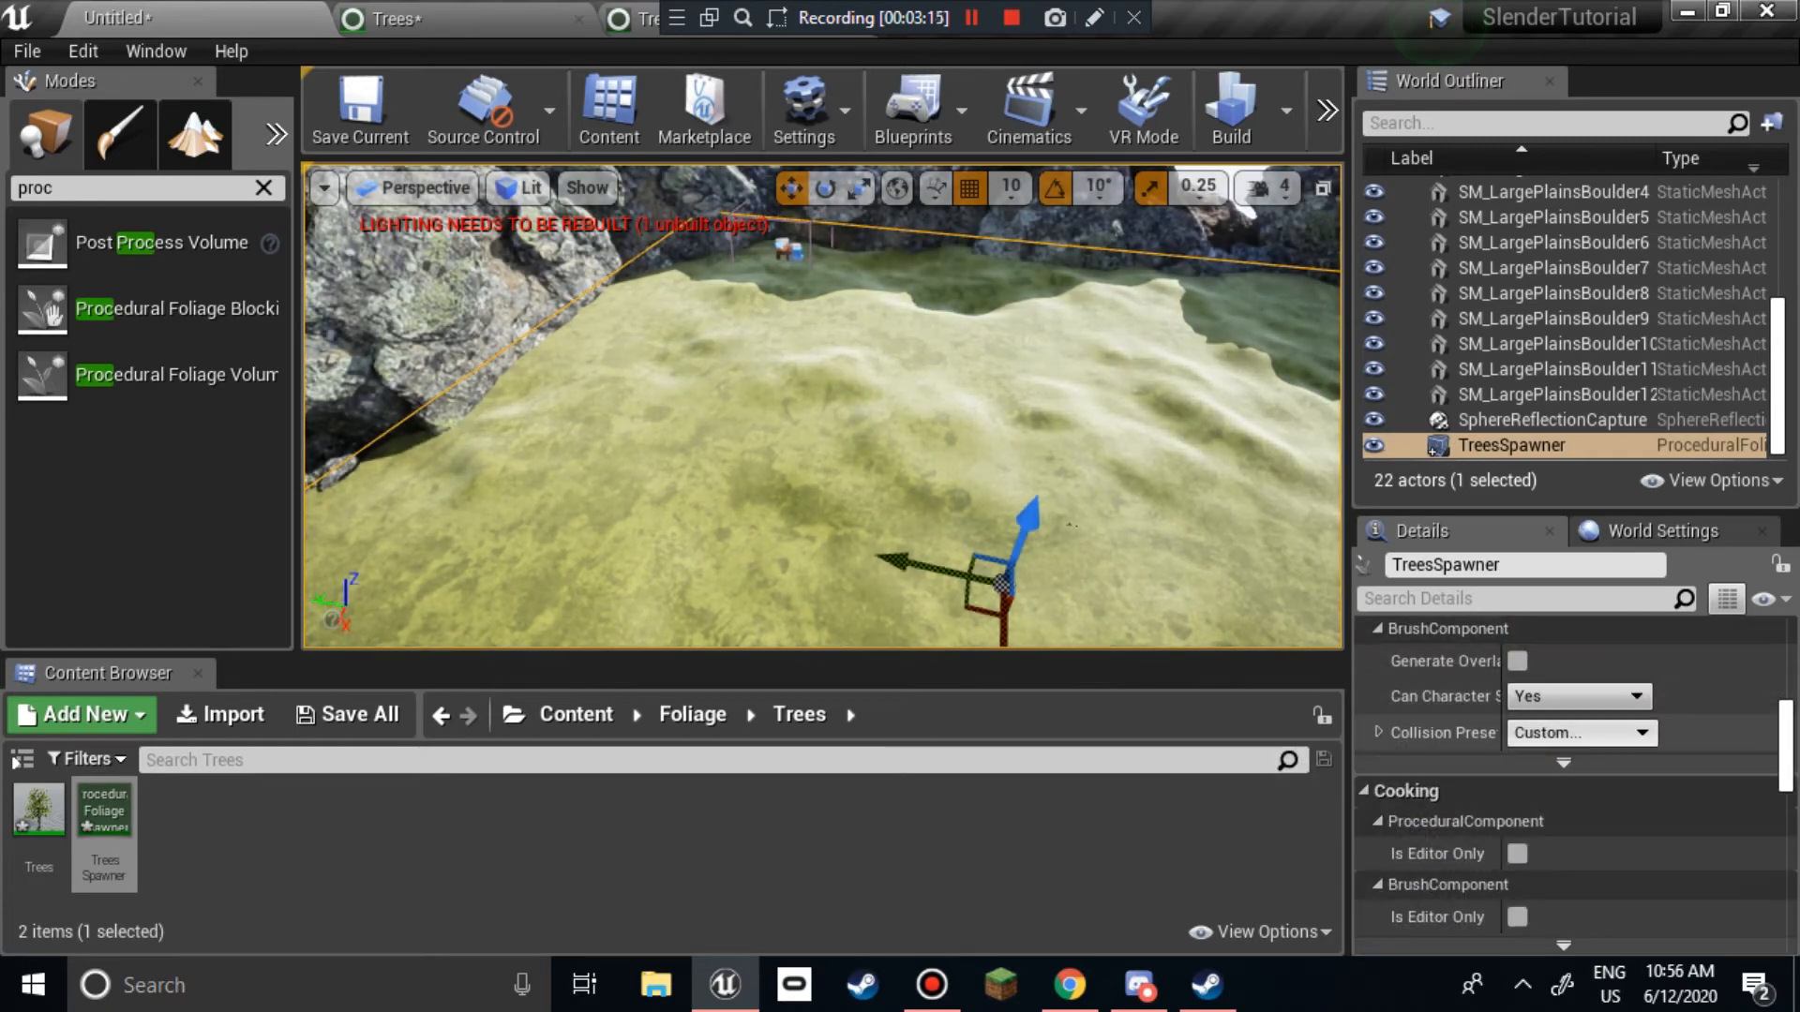
pyautogui.scroll(-6, 1575, 788)
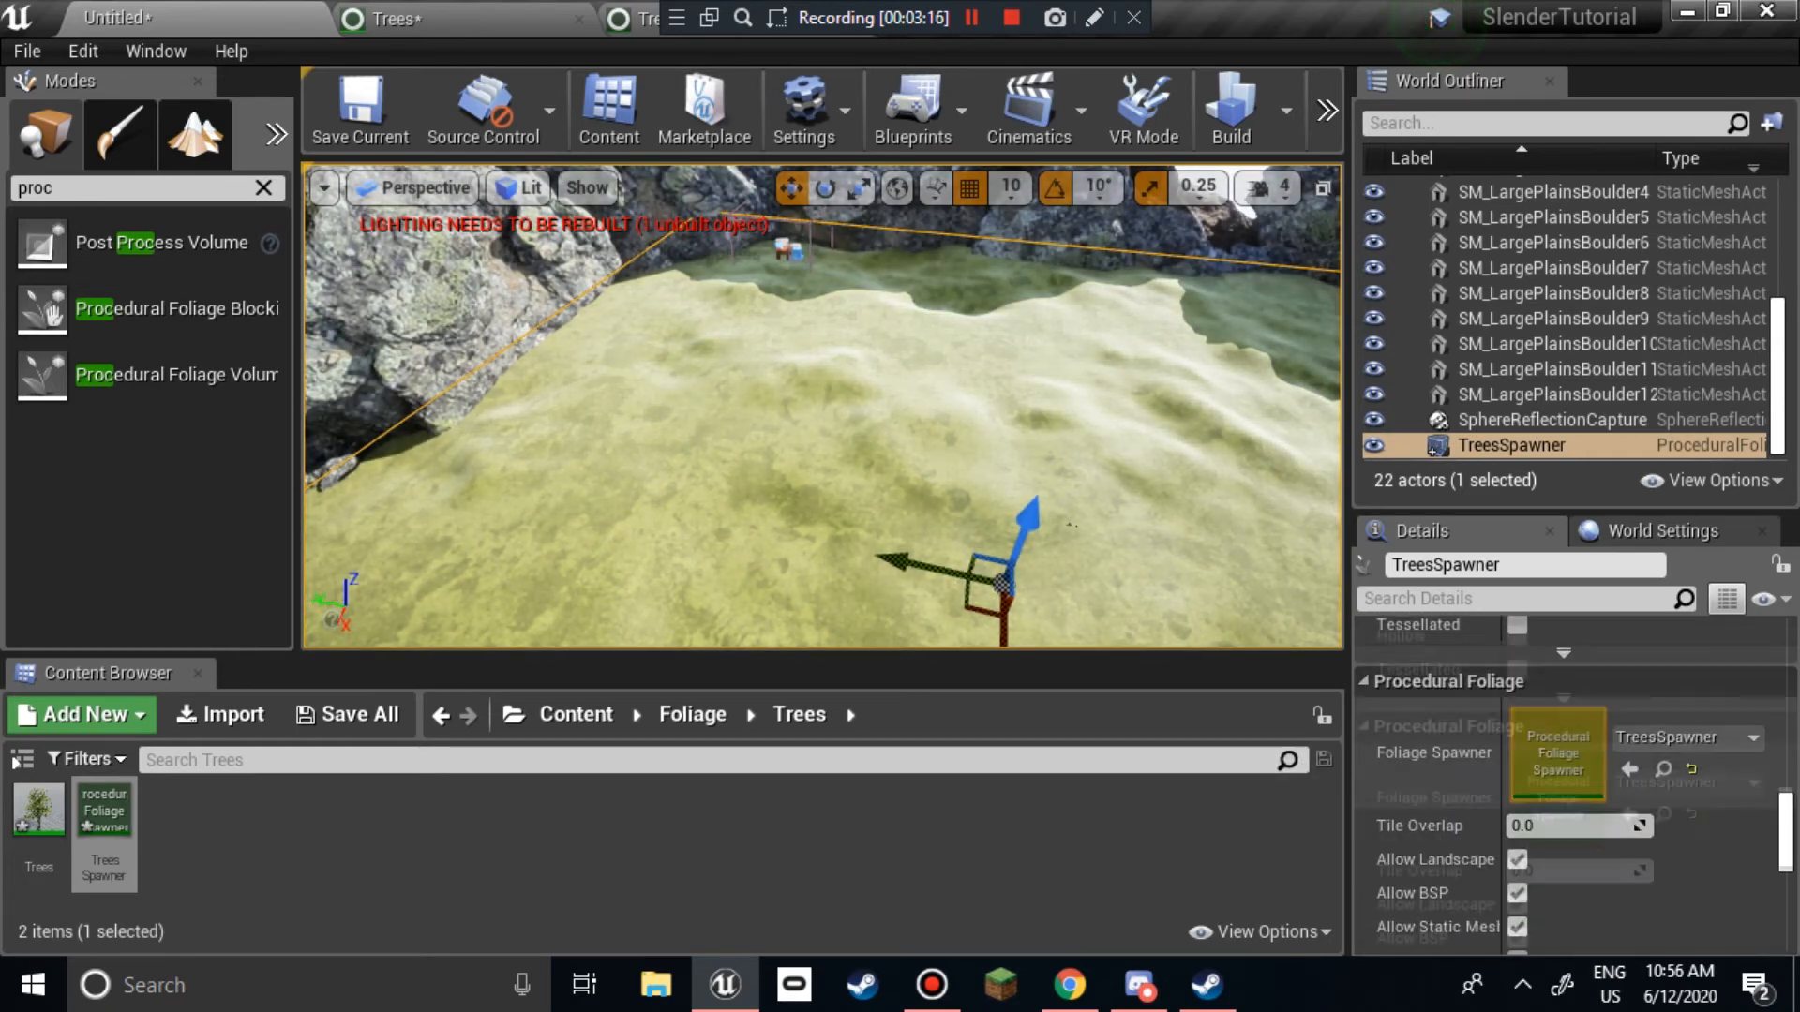
pyautogui.scroll(-2, 1584, 834)
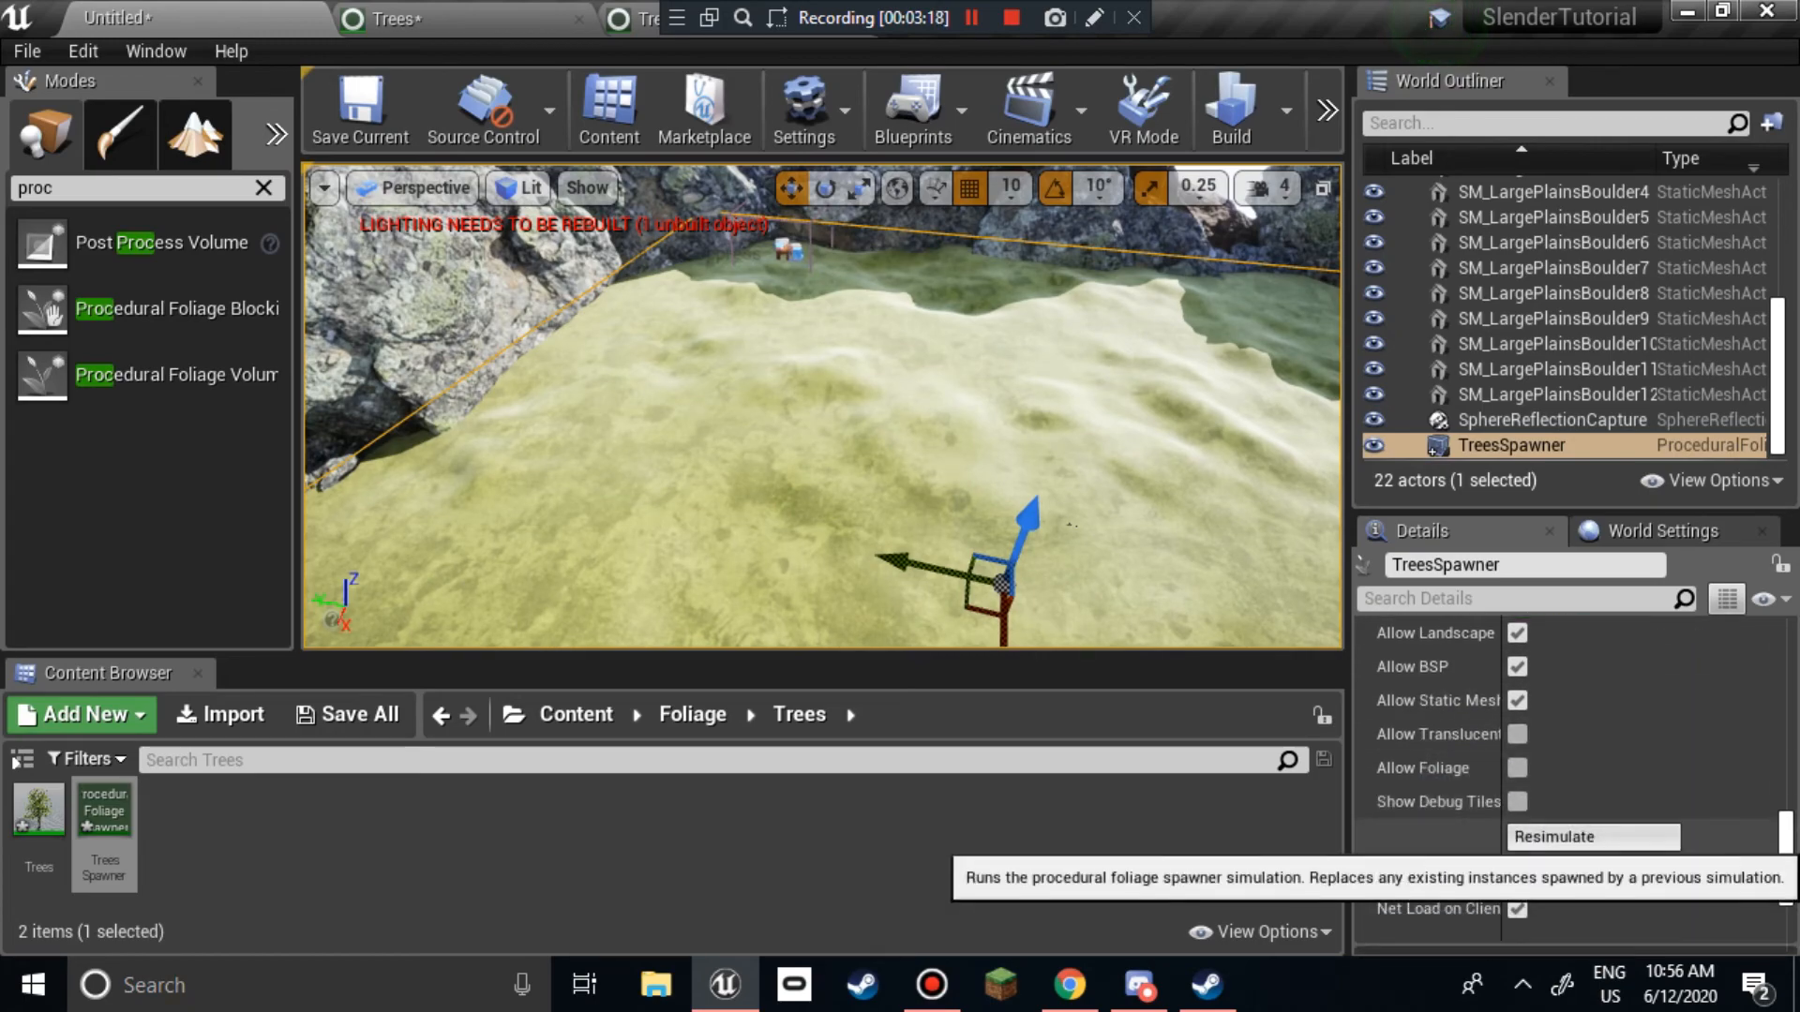
pyautogui.click(1592, 834)
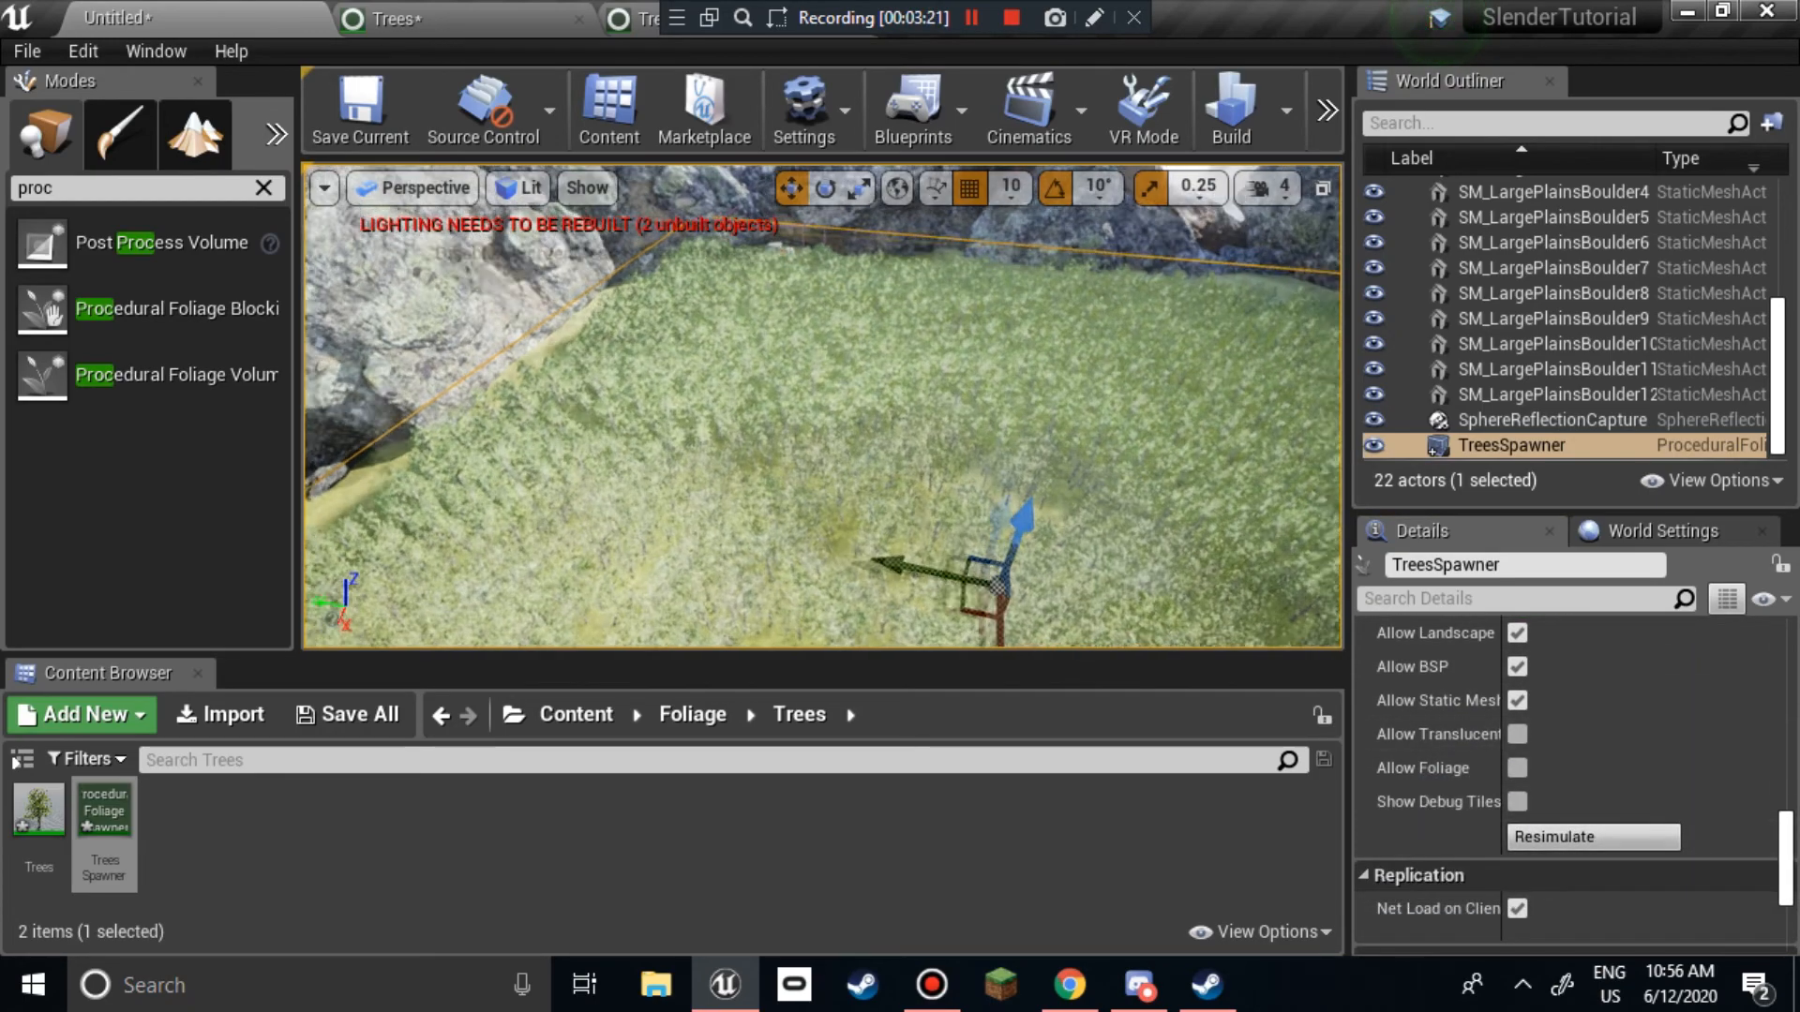
# Step: Examine the generated forest from among the trunks, near the shack and from above the landscape
pyautogui.press('Up')
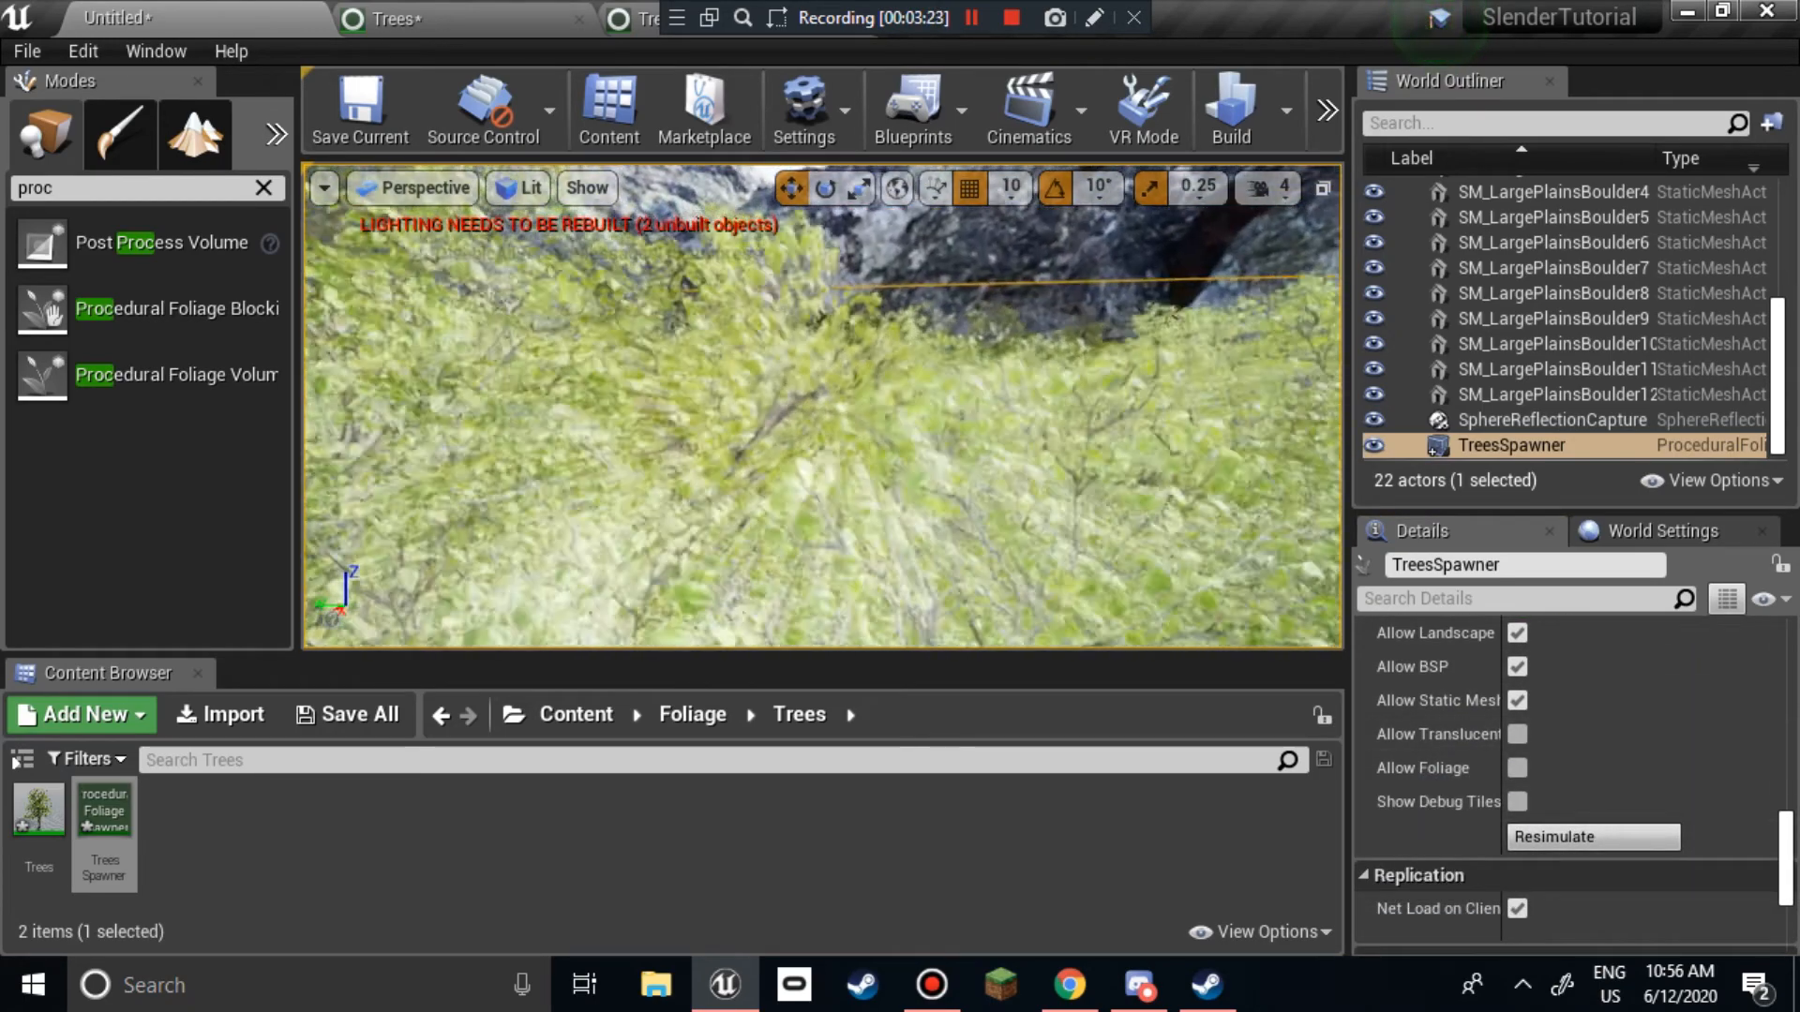
pyautogui.press('Up')
pyautogui.press('Up')
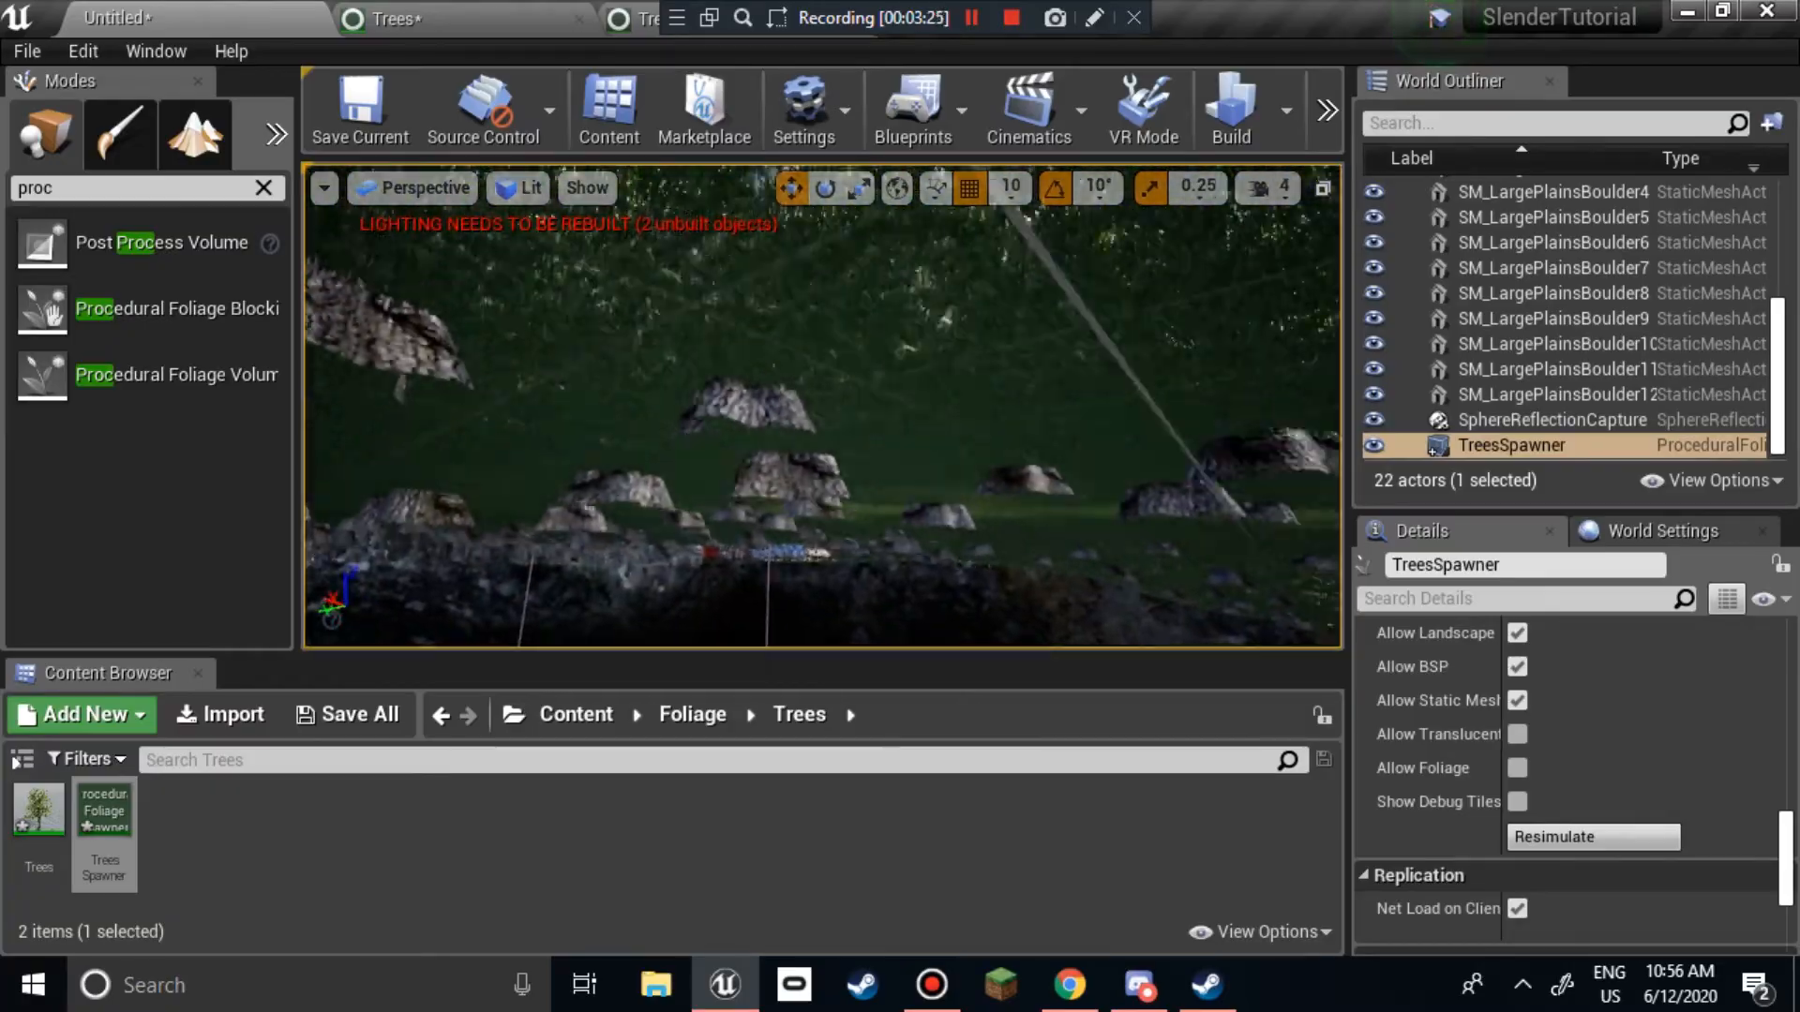
pyautogui.press('Up')
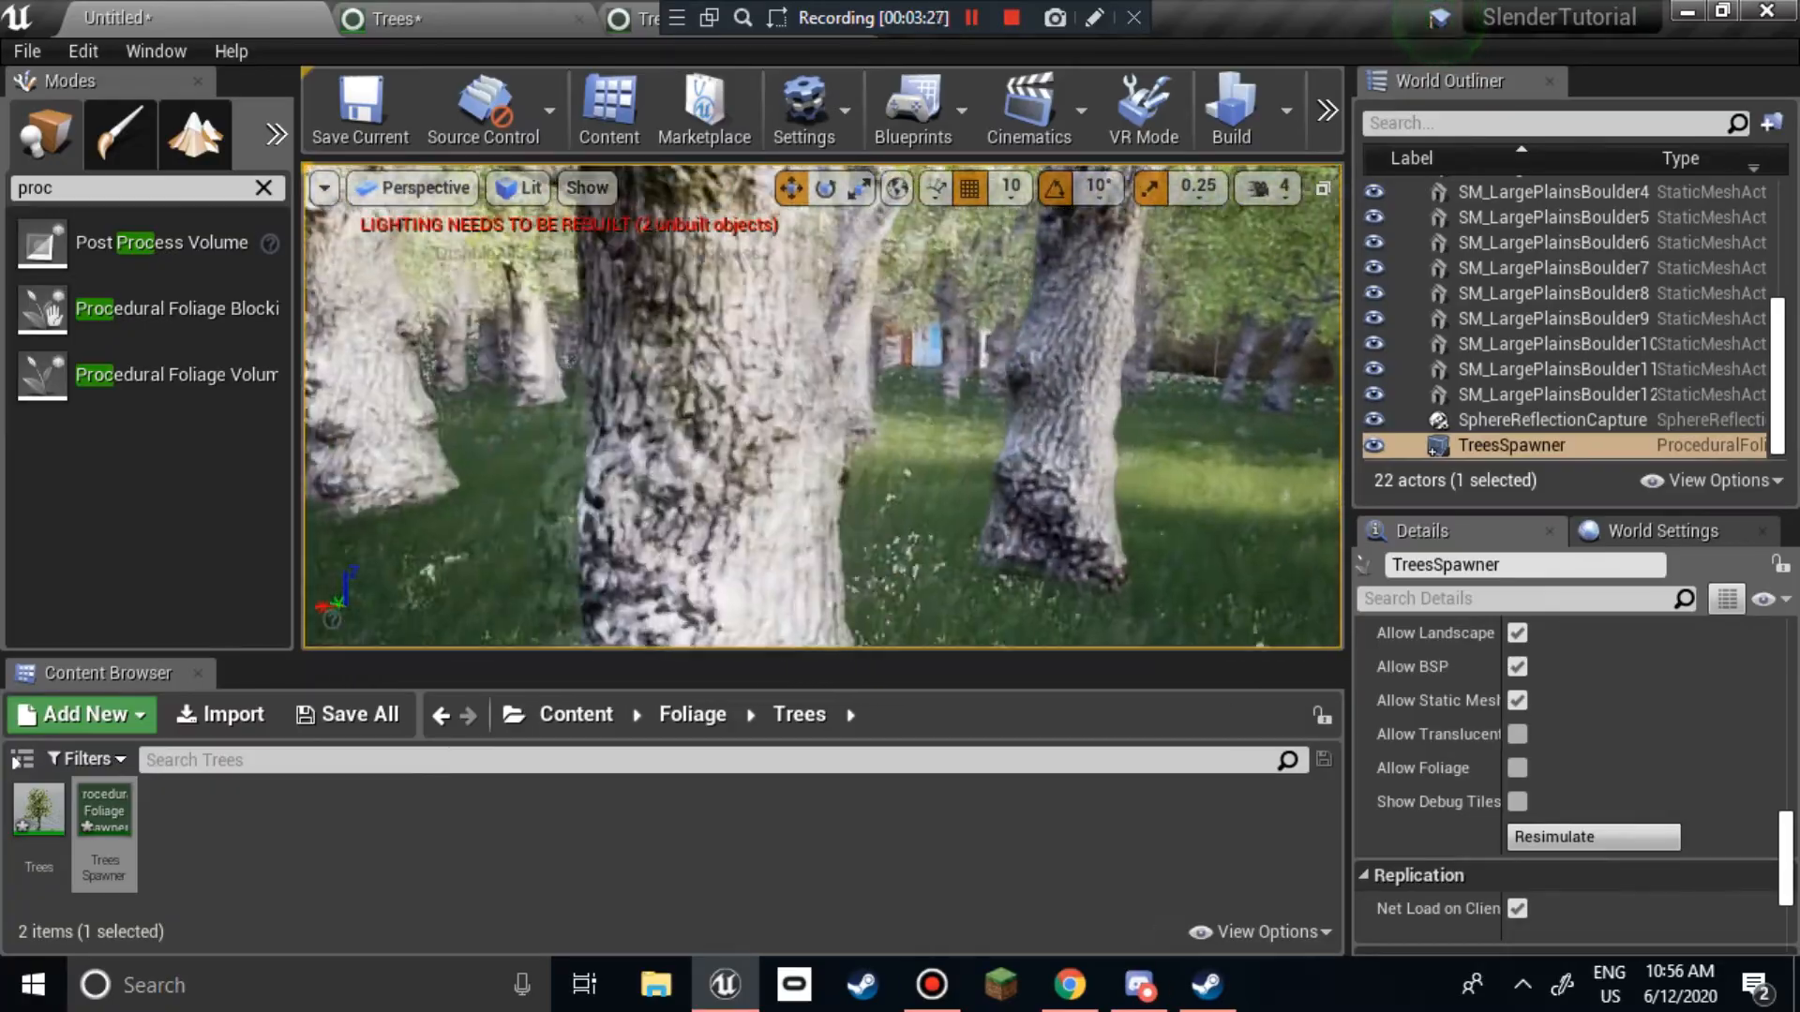
pyautogui.press('Up')
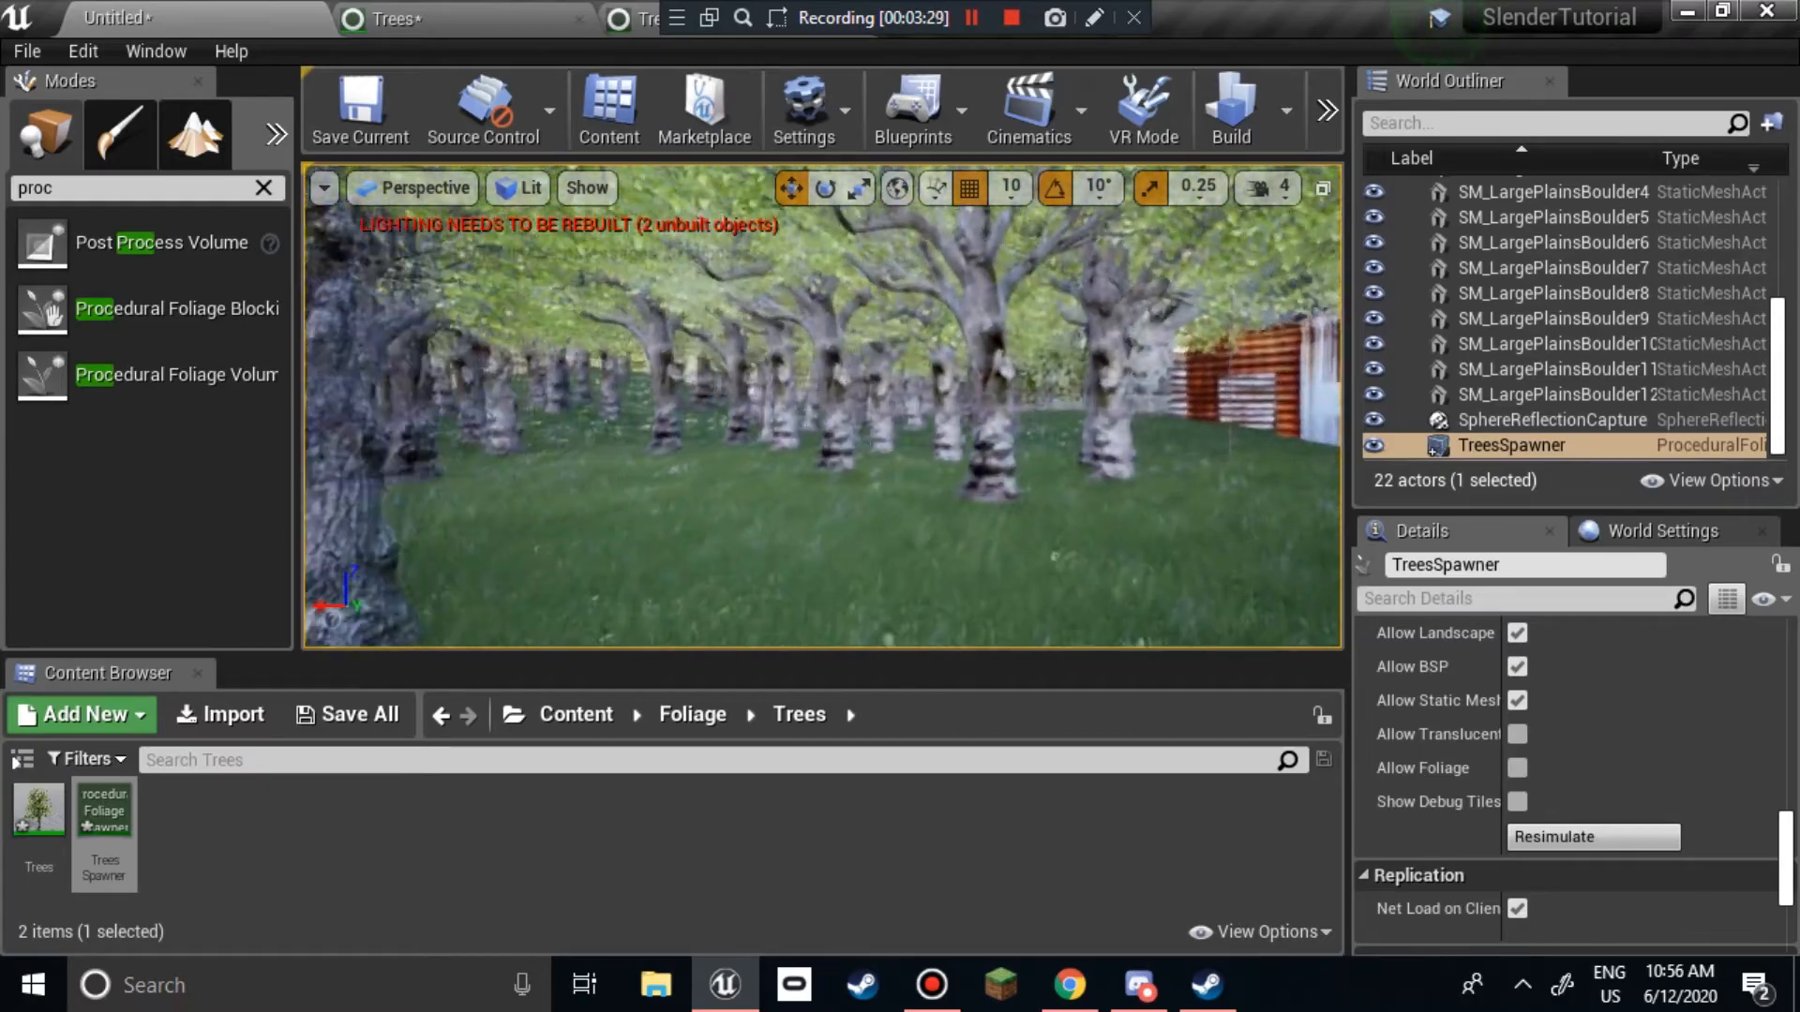
pyautogui.press('Up')
pyautogui.press('Up')
pyautogui.moveTo(822, 406); pyautogui.dragTo(750, 309, button='right')
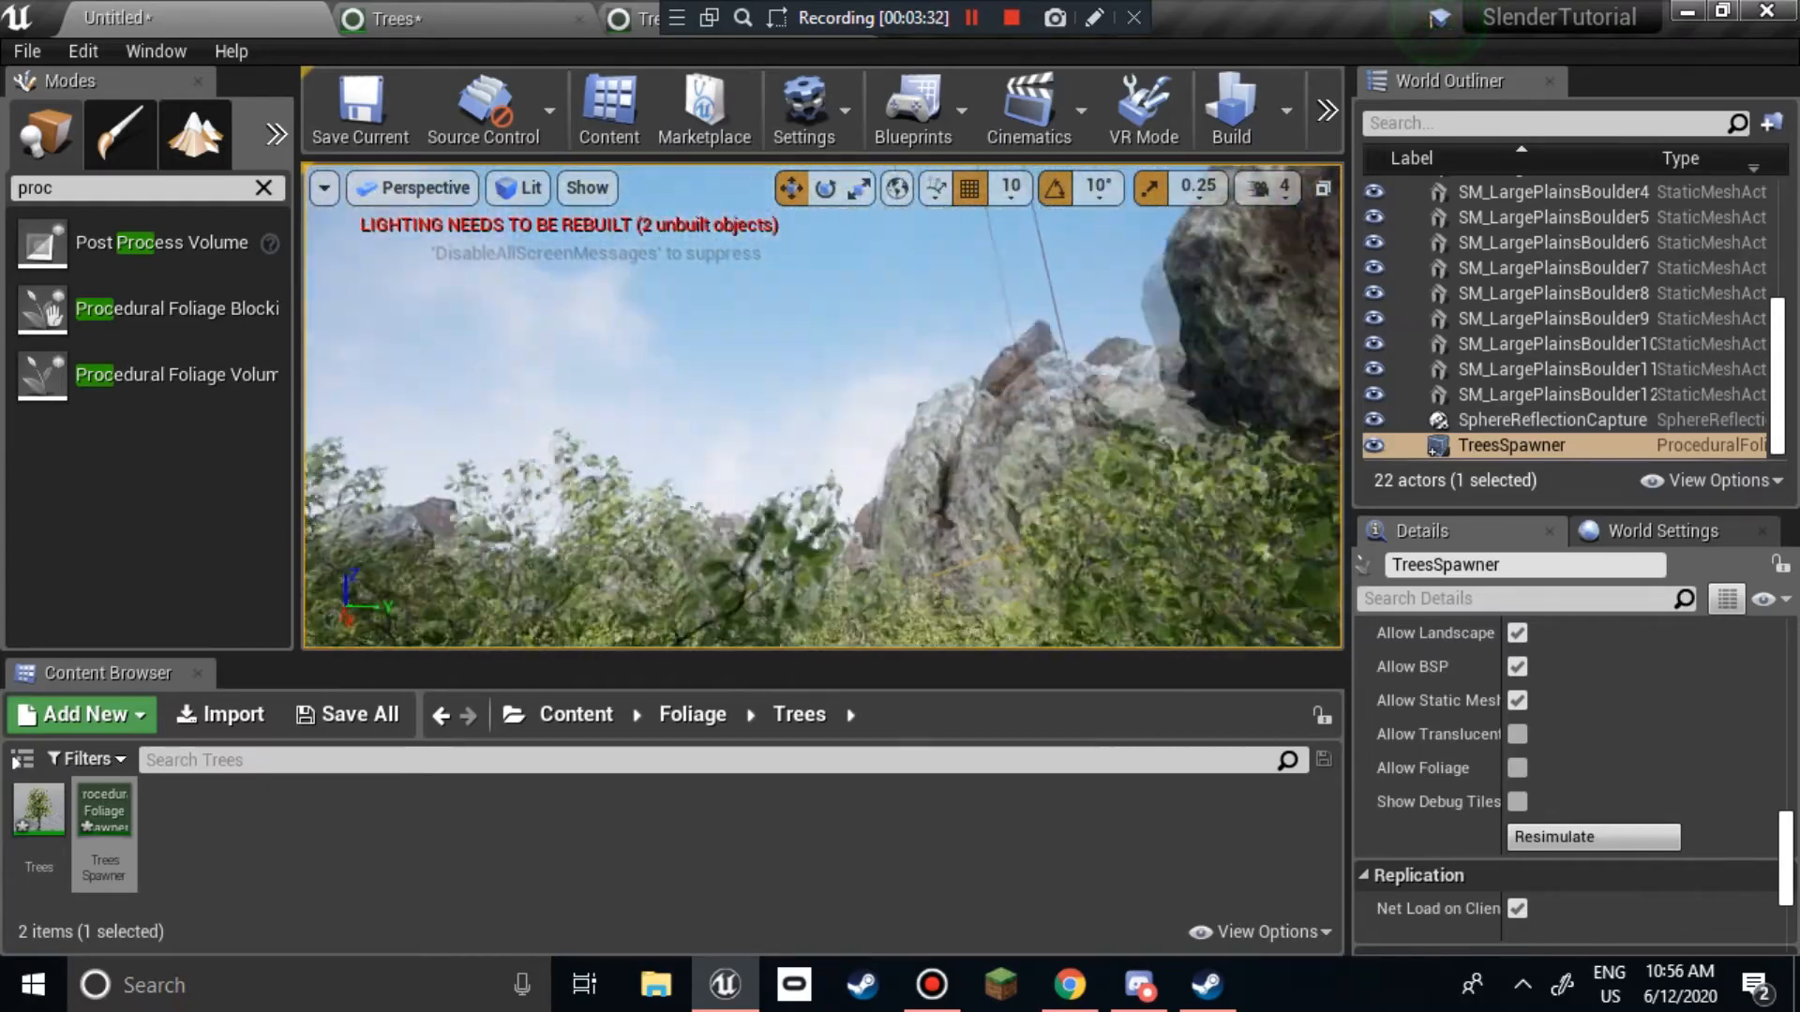
pyautogui.moveTo(822, 406); pyautogui.dragTo(581, 394, button='right')
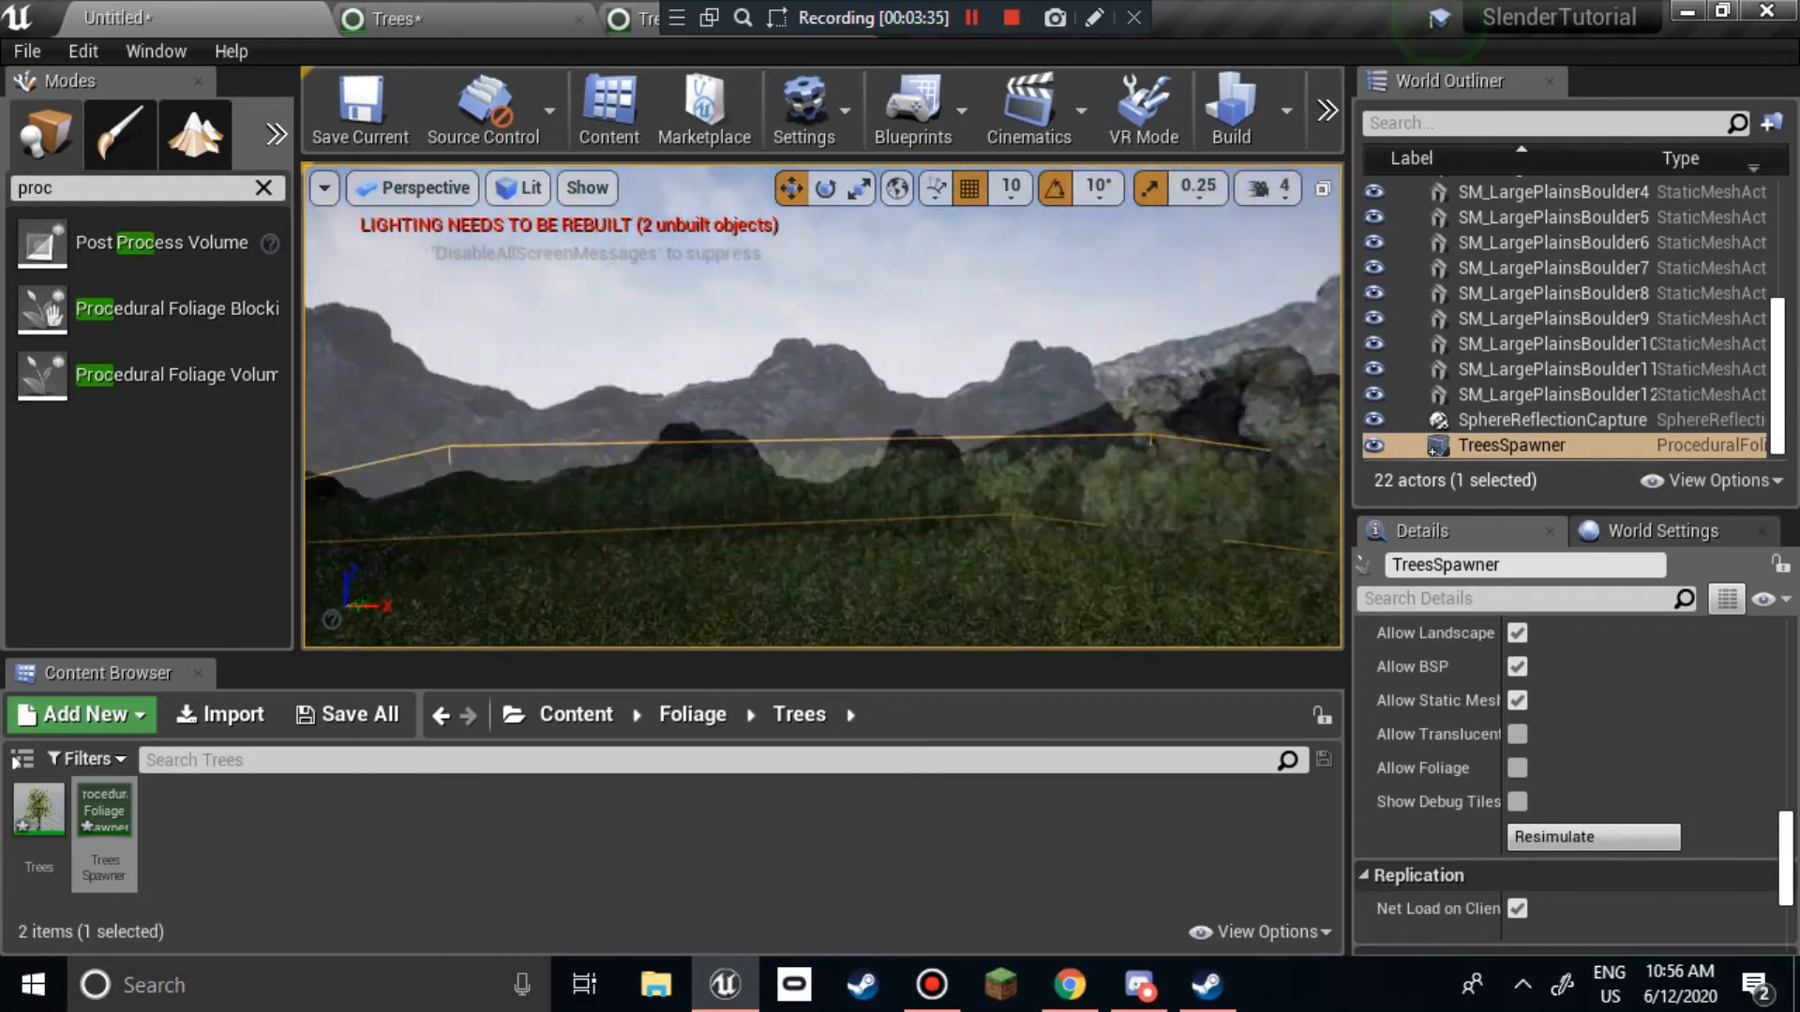
pyautogui.moveTo(822, 406); pyautogui.dragTo(822, 506, button='right')
pyautogui.moveTo(822, 406); pyautogui.dragTo(867, 347, button='right')
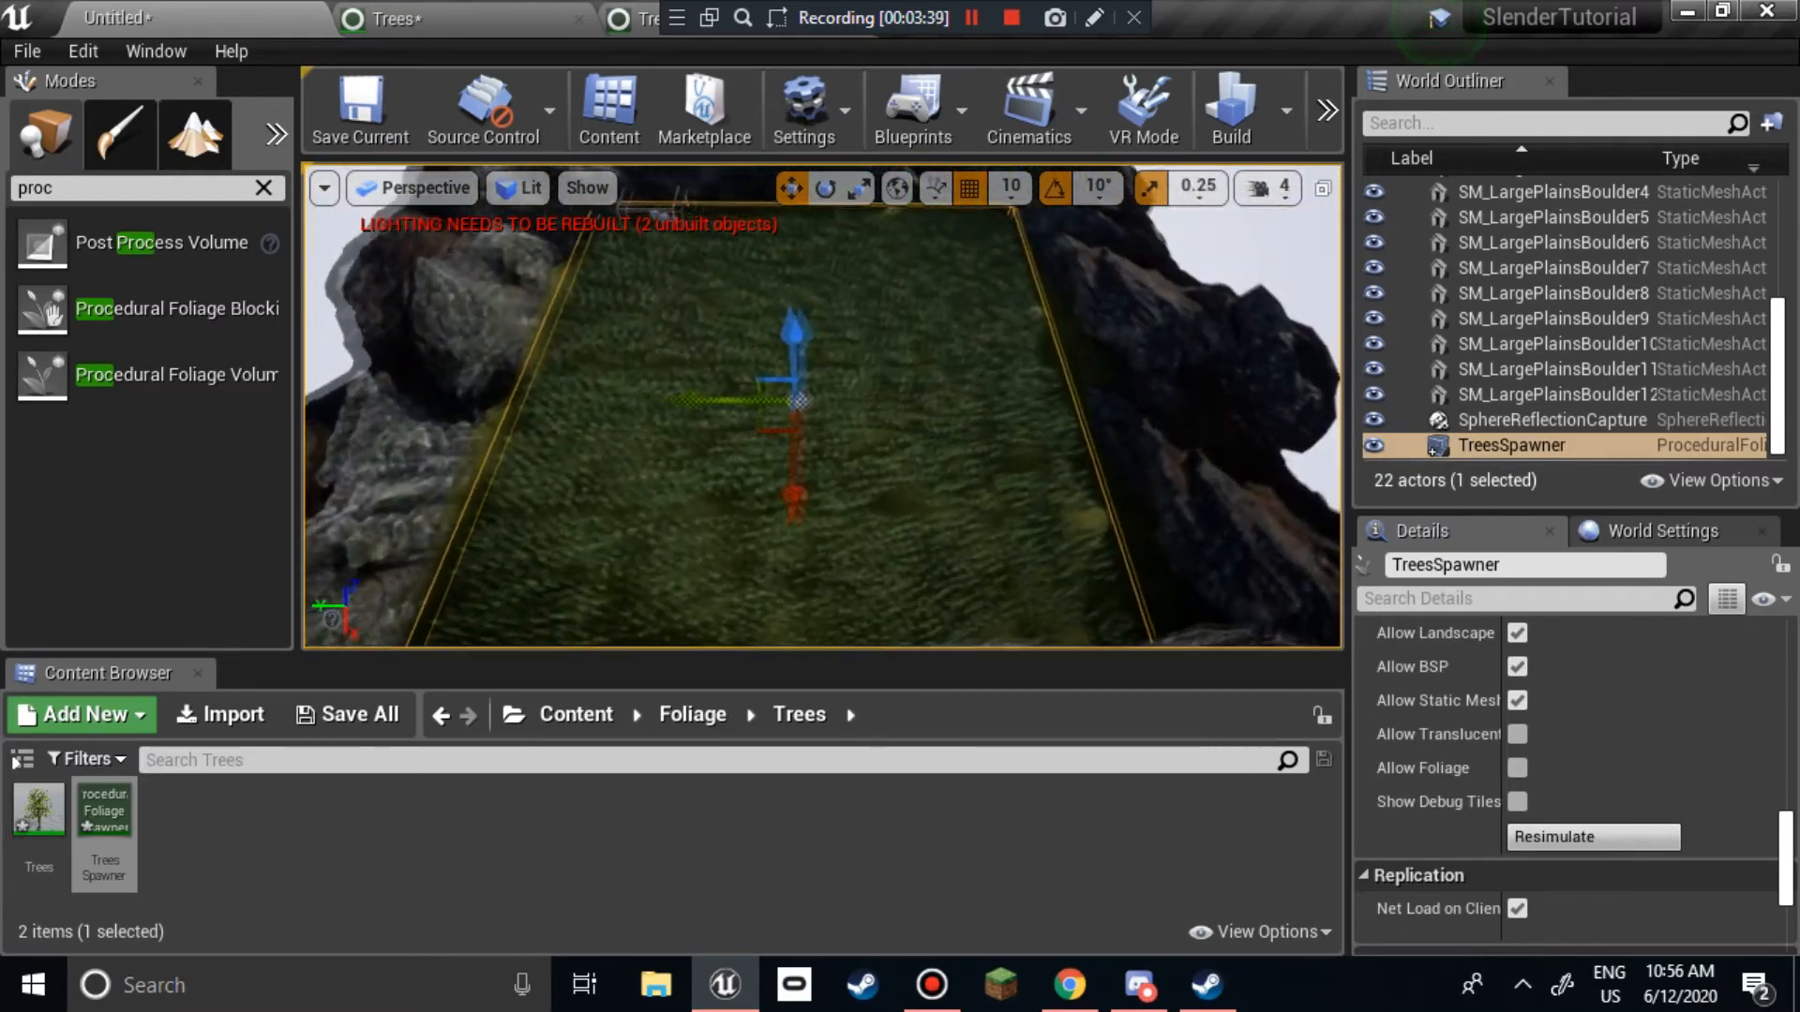
pyautogui.moveTo(822, 406)
pyautogui.mouseDown(button='right')
pyautogui.moveTo(843, 450)
pyautogui.moveTo(830, 389)
pyautogui.moveTo(825, 459)
pyautogui.moveTo(814, 406)
pyautogui.mouseUp(button='right')
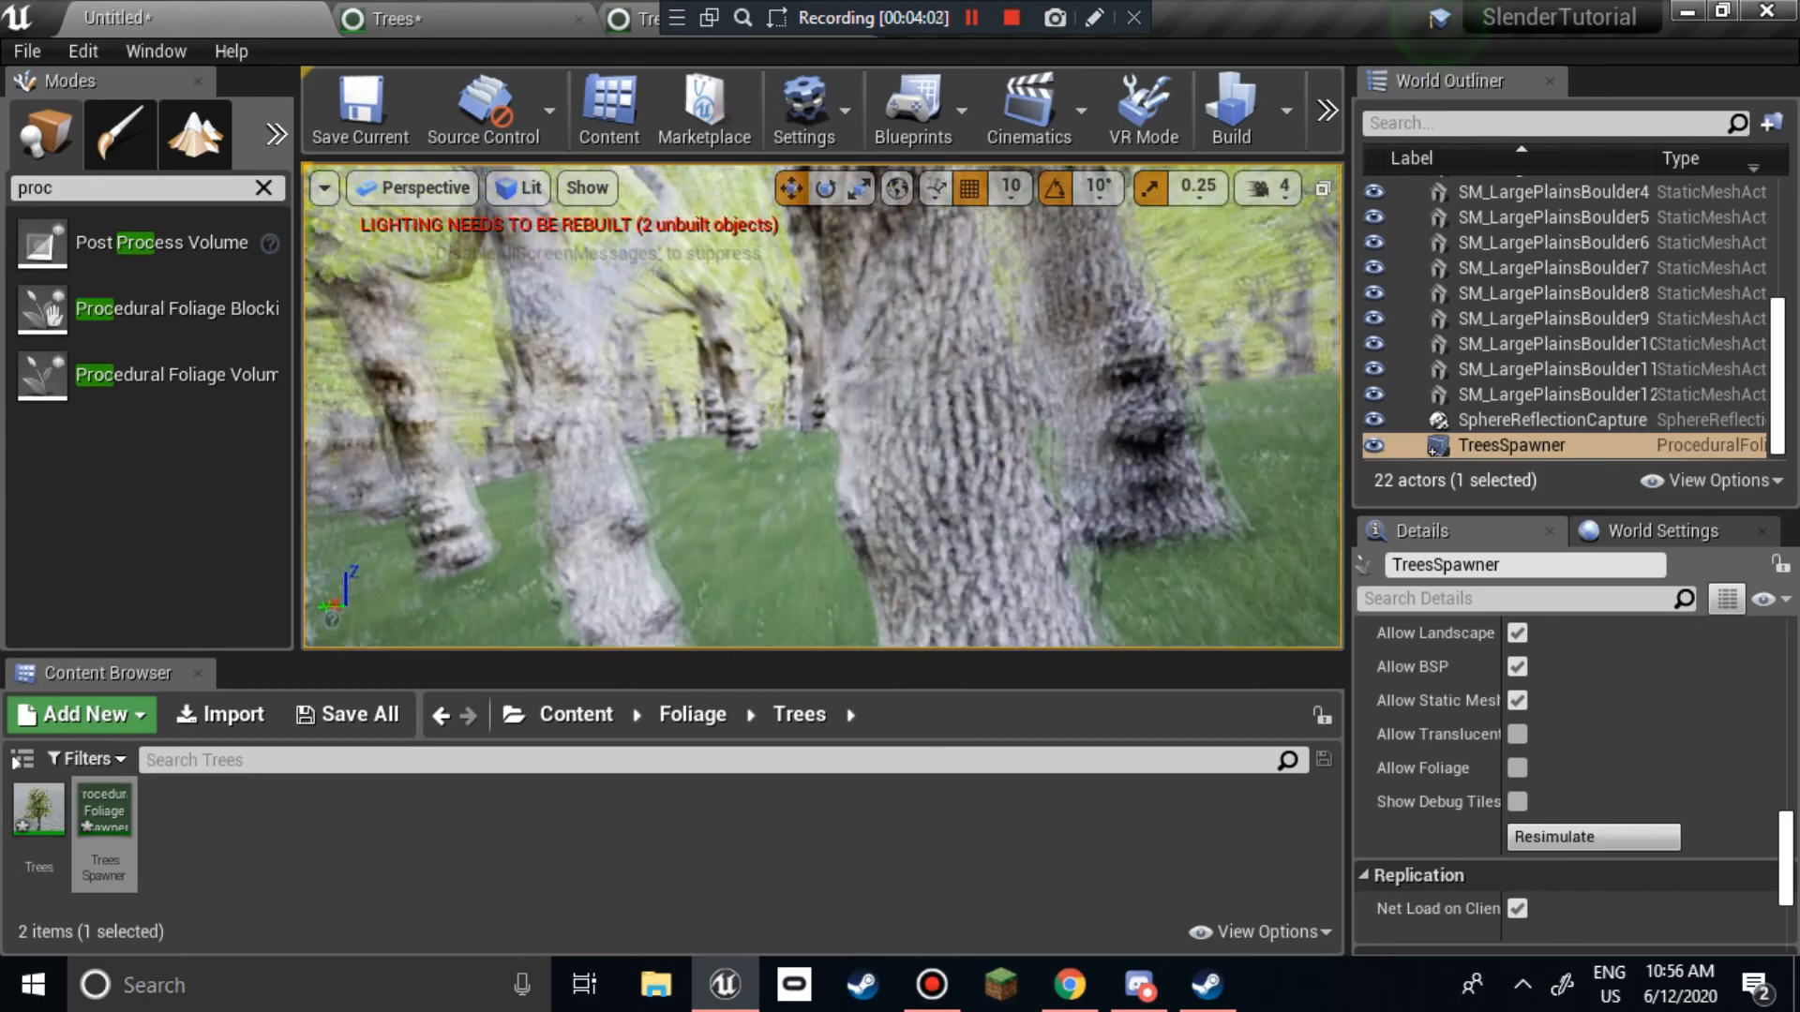
pyautogui.press('w')
pyautogui.moveTo(821, 407); pyautogui.dragTo(1009, 469, button='right')
pyautogui.press('w')
pyautogui.press('w')
pyautogui.press('w')
pyautogui.press('w')
pyautogui.press('w')
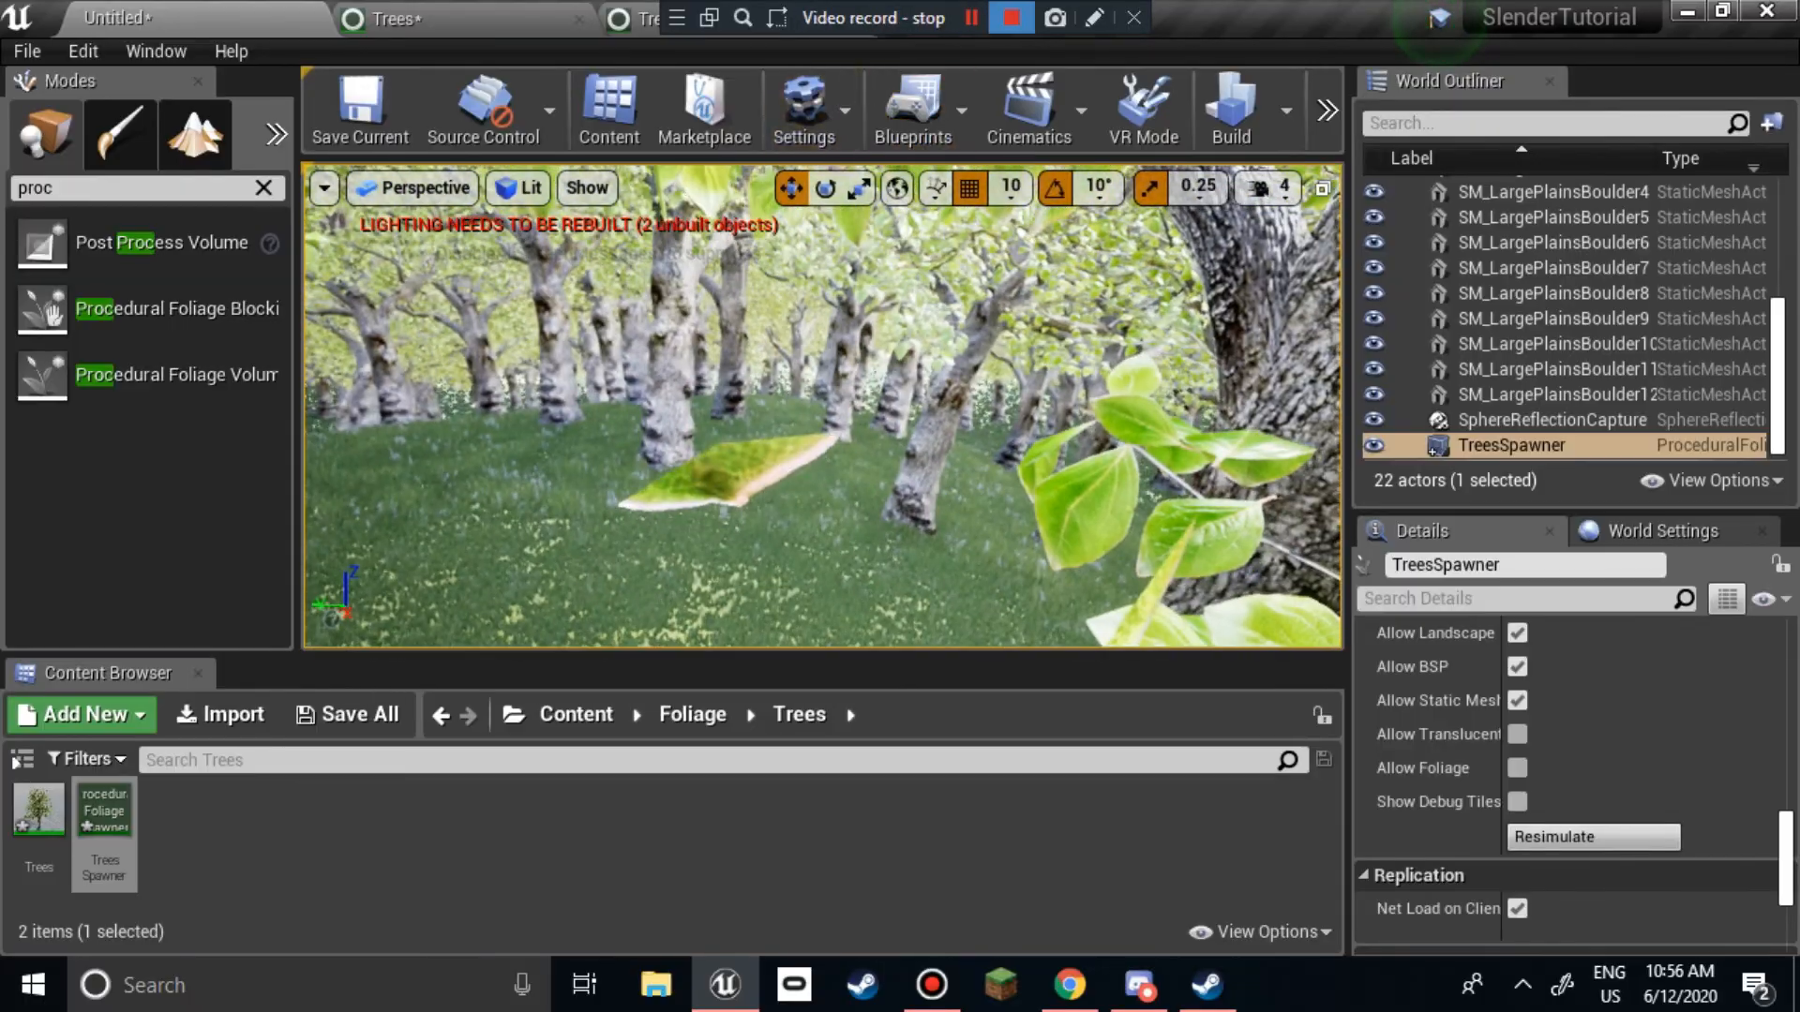
pyautogui.moveTo(821, 407); pyautogui.dragTo(900, 407, button='right')
pyautogui.press('w')
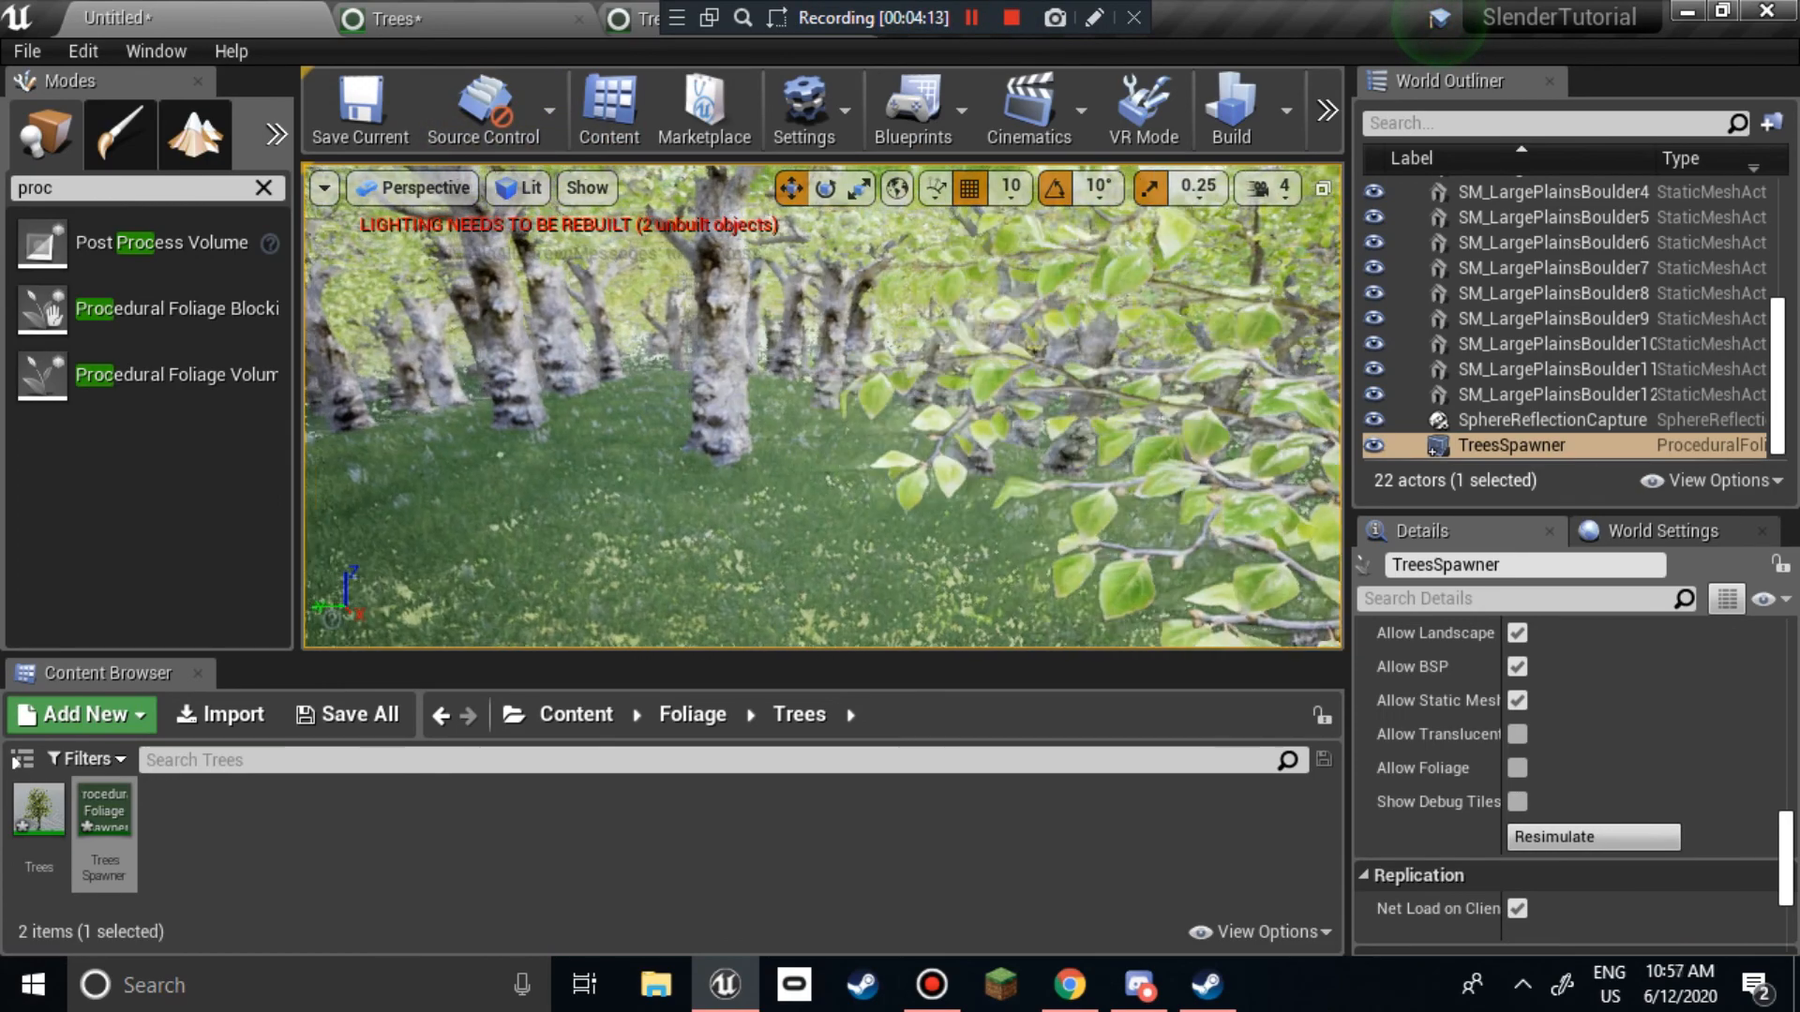